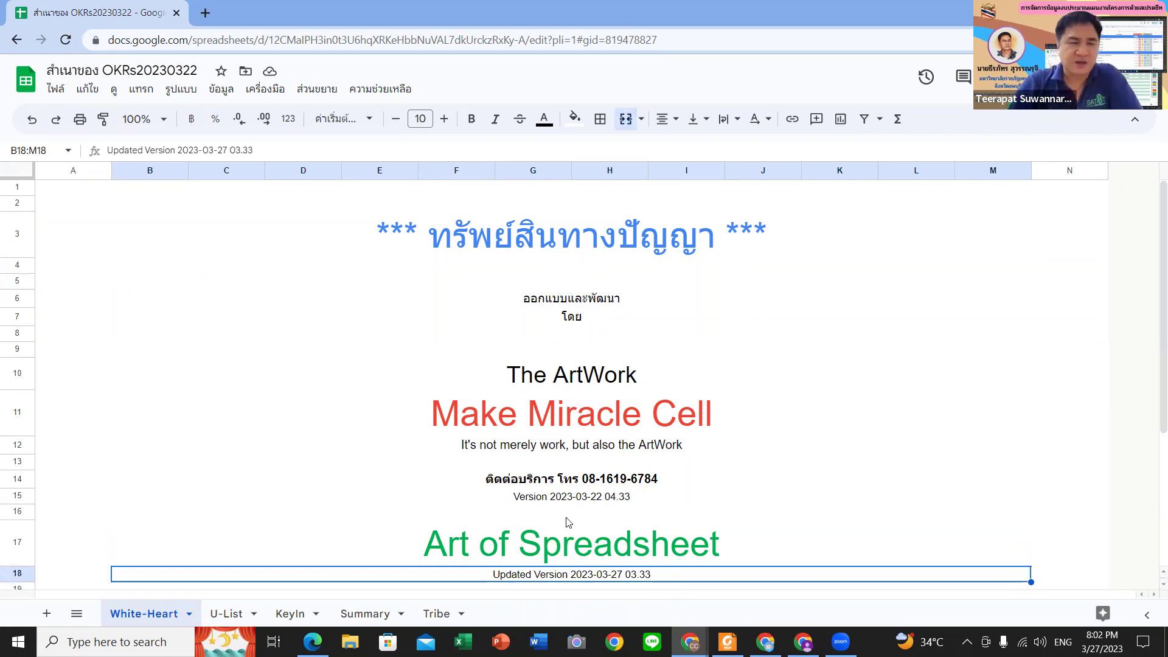
- Review the version line on the White-Heart sheet, and look over the U-List, KeyIn and Summary sheets
{"action": "left_click", "coordinate": [584, 498]}
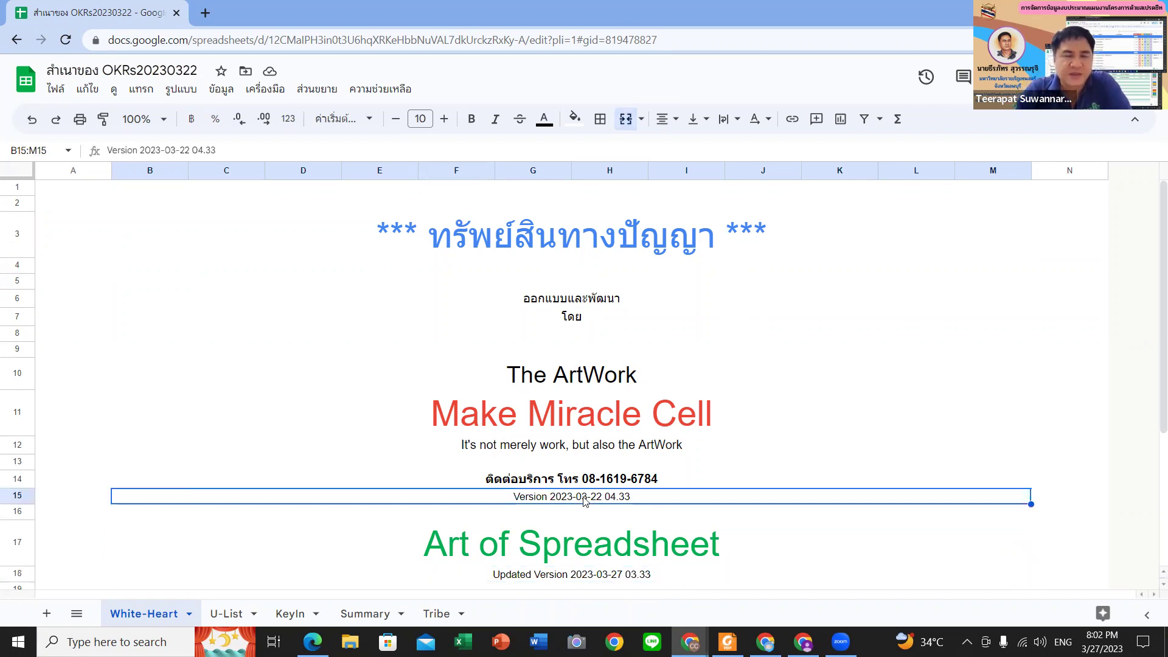
{"action": "left_click", "coordinate": [225, 617]}
{"action": "left_click", "coordinate": [484, 297]}
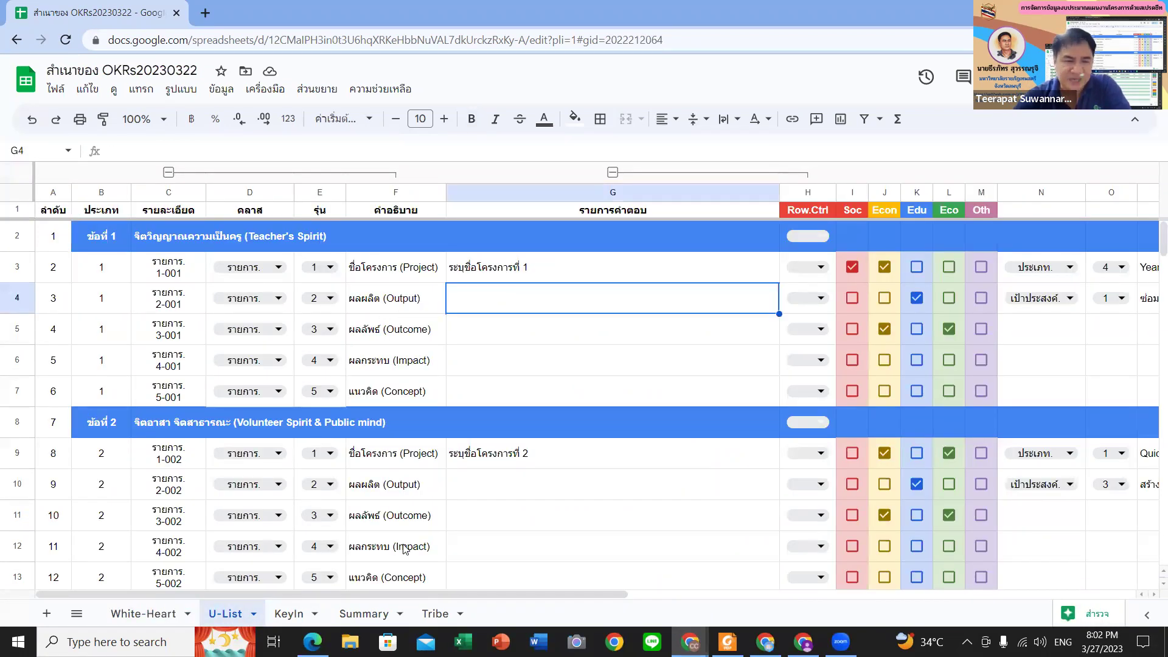
{"action": "left_click", "coordinate": [291, 614]}
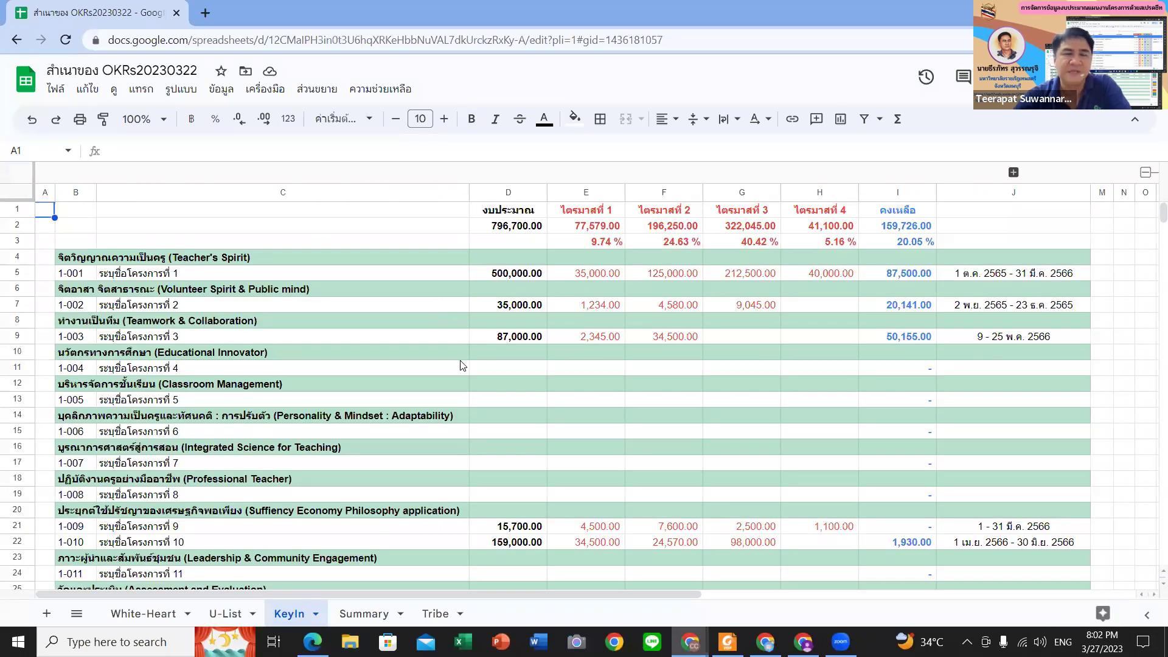
{"action": "scroll", "coordinate": [464, 343], "scroll_direction": "down", "scroll_amount": 2}
{"action": "left_click", "coordinate": [374, 613]}
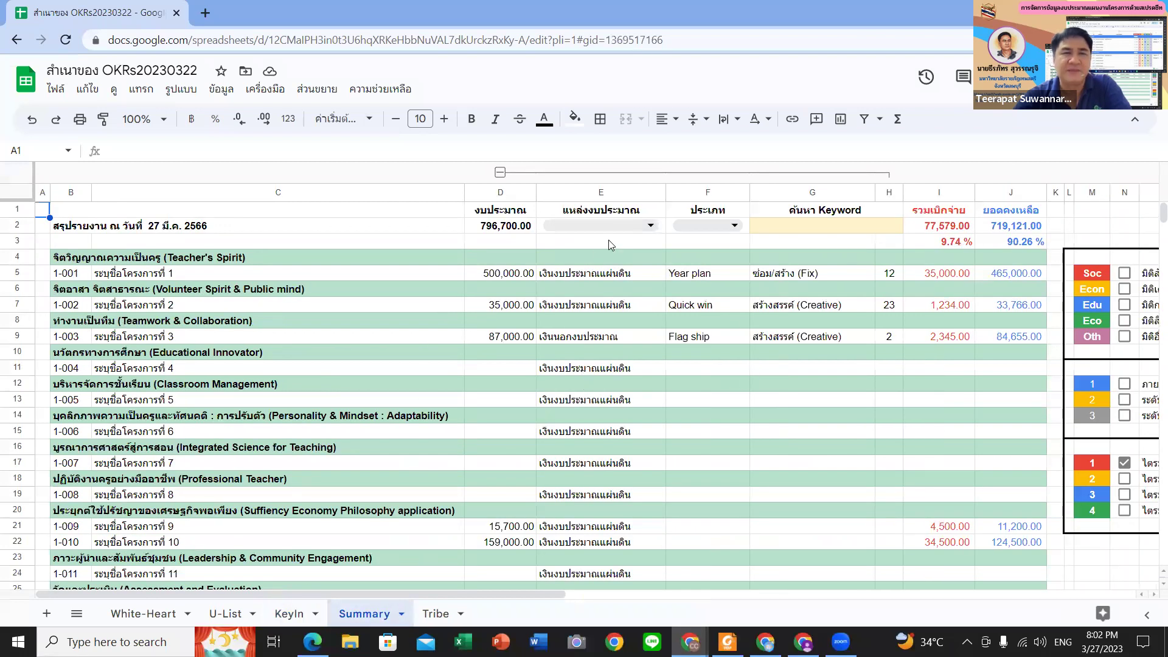
- Examine the category list on the Tribe sheet, including the Teamwork & Collaboration and Educational Innovator entries
{"action": "left_click", "coordinate": [436, 614]}
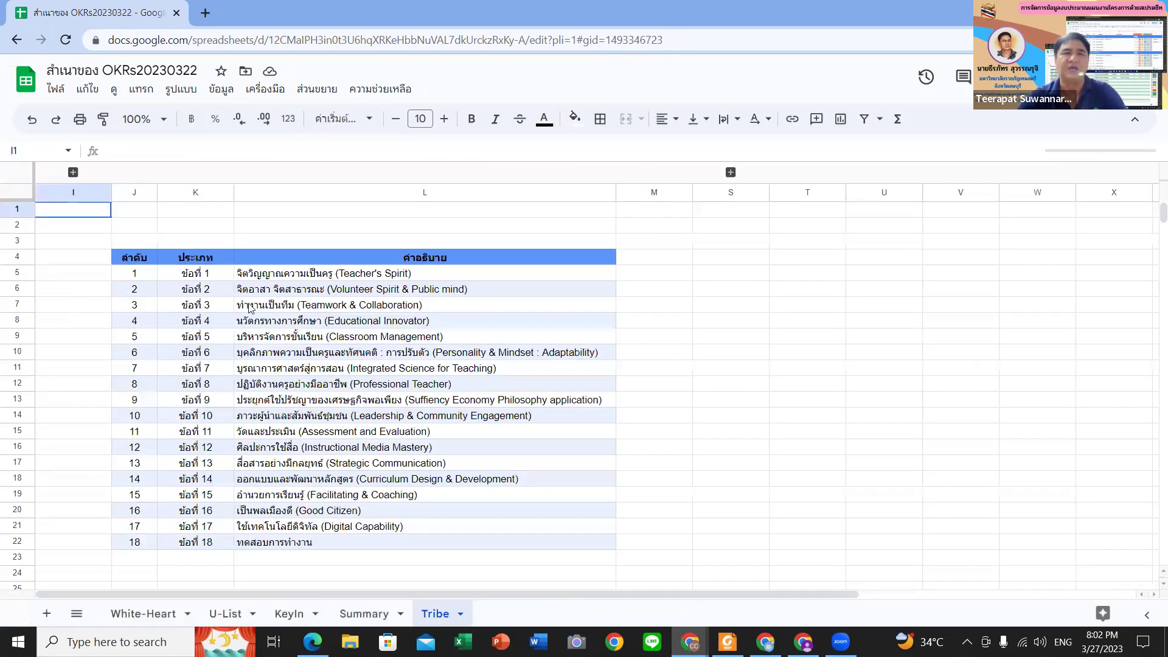
{"action": "left_click", "coordinate": [292, 308]}
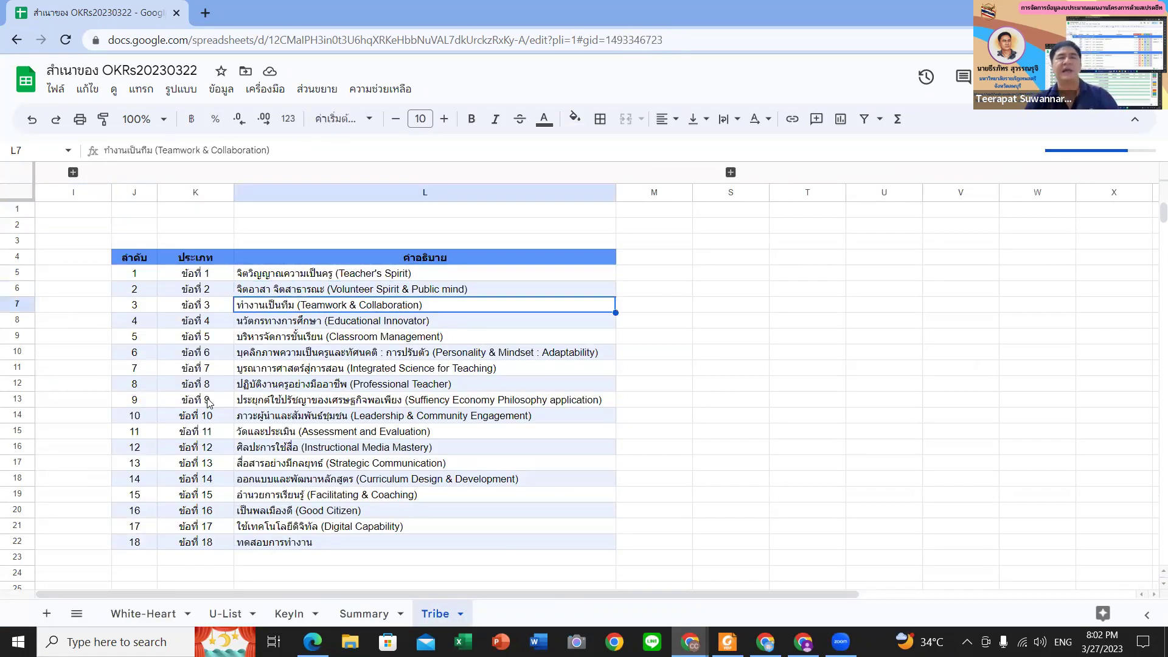
{"action": "left_click", "coordinate": [332, 339]}
{"action": "left_click", "coordinate": [328, 324]}
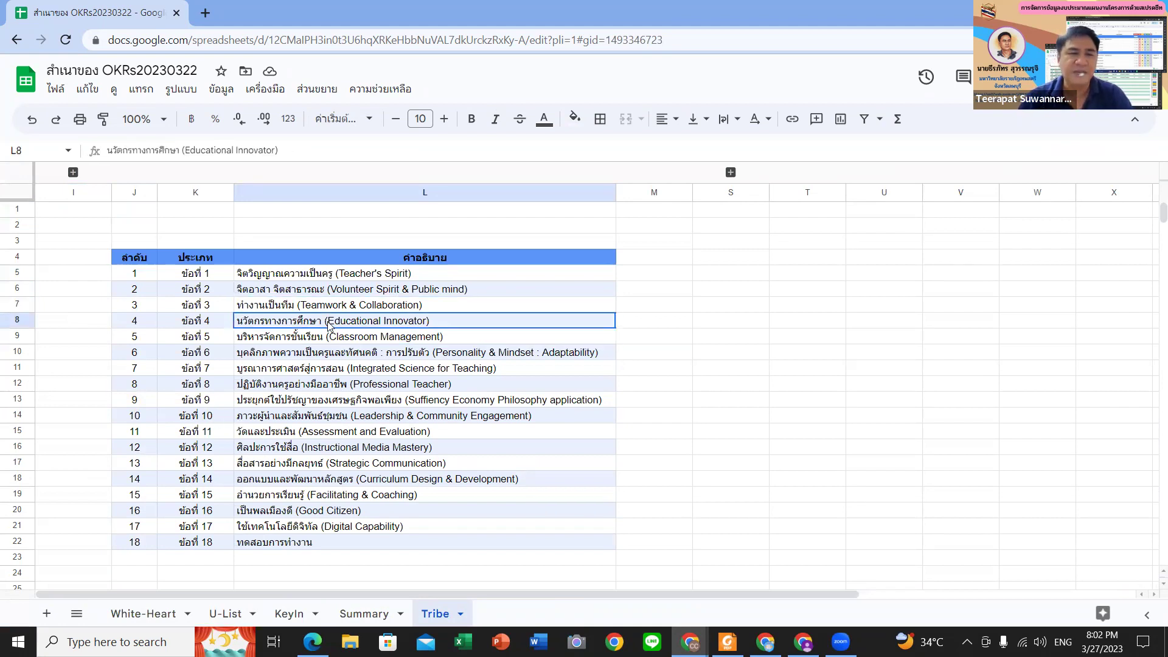
- On the U-List sheet, inspect the first Teacher's Spirit heading and the item code and type cells in row 3
{"action": "left_click", "coordinate": [220, 607]}
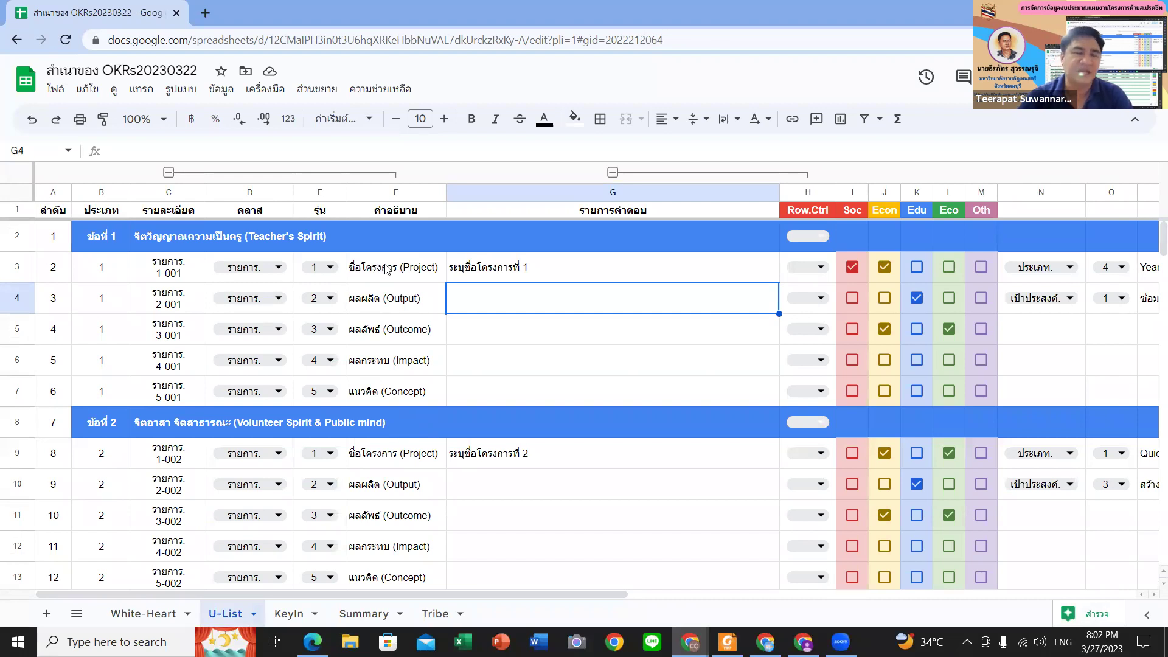
{"action": "left_click", "coordinate": [163, 230]}
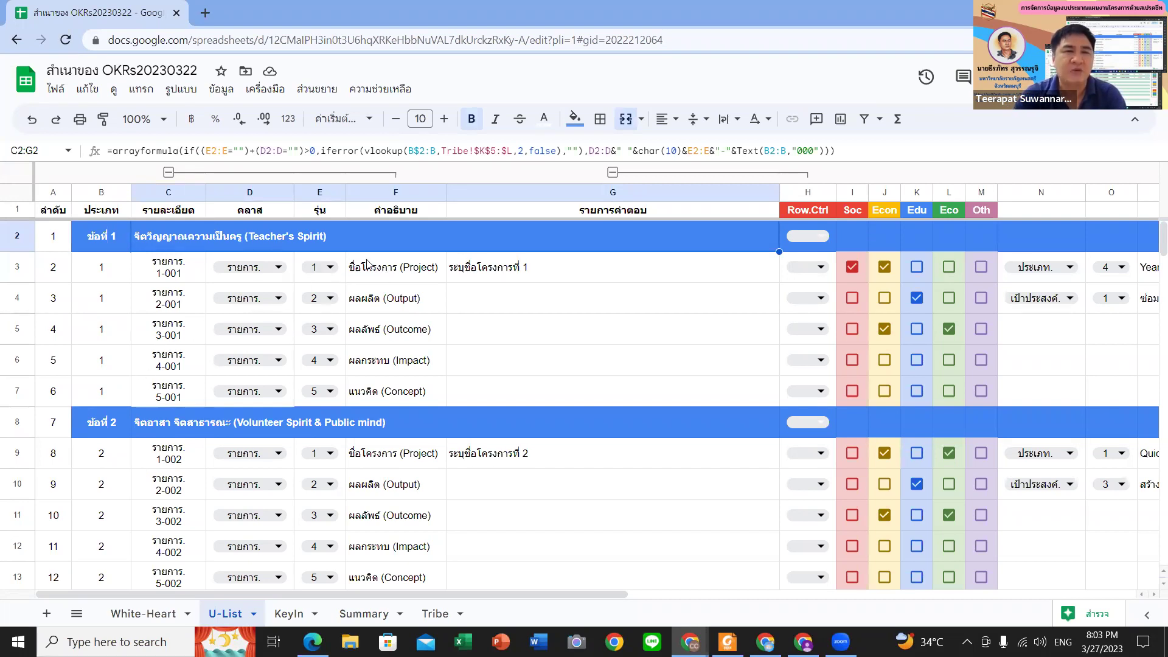
{"action": "left_click", "coordinate": [173, 270]}
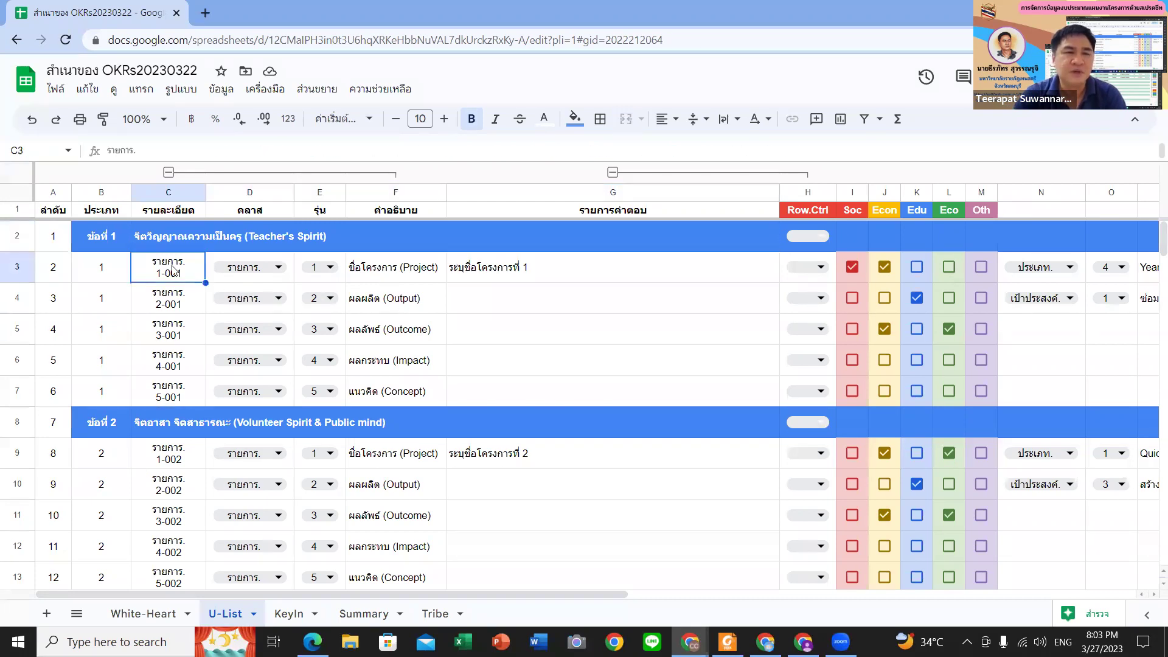
{"action": "left_click", "coordinate": [126, 277]}
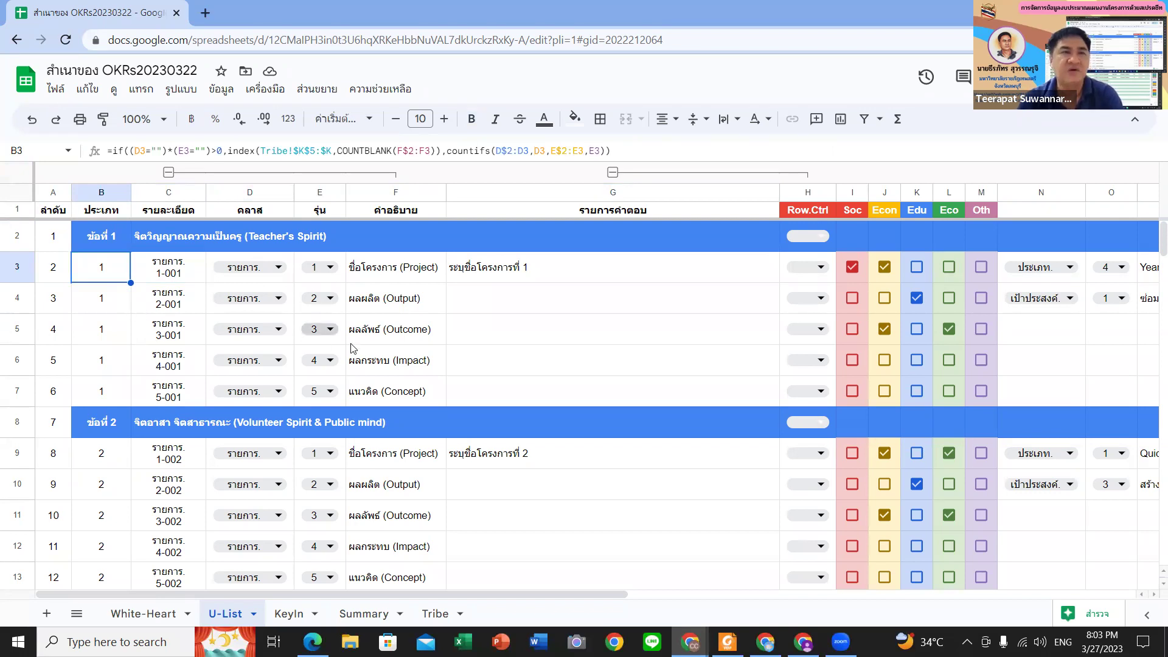
{"action": "scroll", "coordinate": [438, 437], "scroll_direction": "down", "scroll_amount": 2}
{"action": "scroll", "coordinate": [438, 437], "scroll_direction": "up", "scroll_amount": 2}
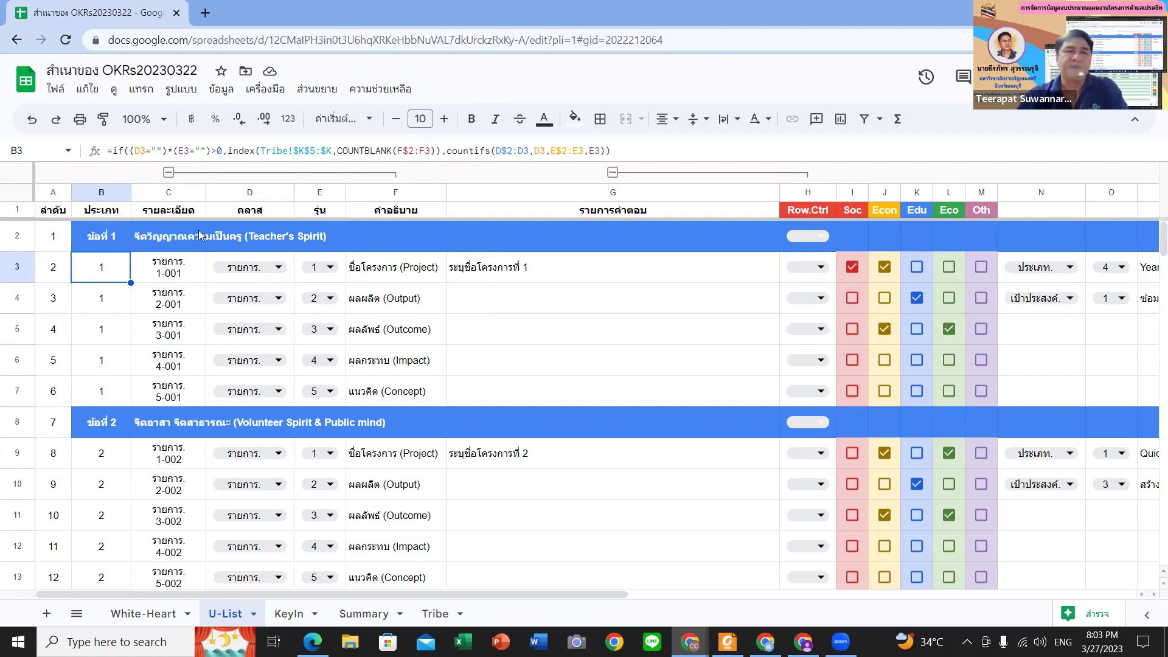
- Inspect the project name answer in G3 and the five description cells from Project to Concept in F3:F7
{"action": "left_click", "coordinate": [439, 271]}
{"action": "left_click", "coordinate": [509, 278]}
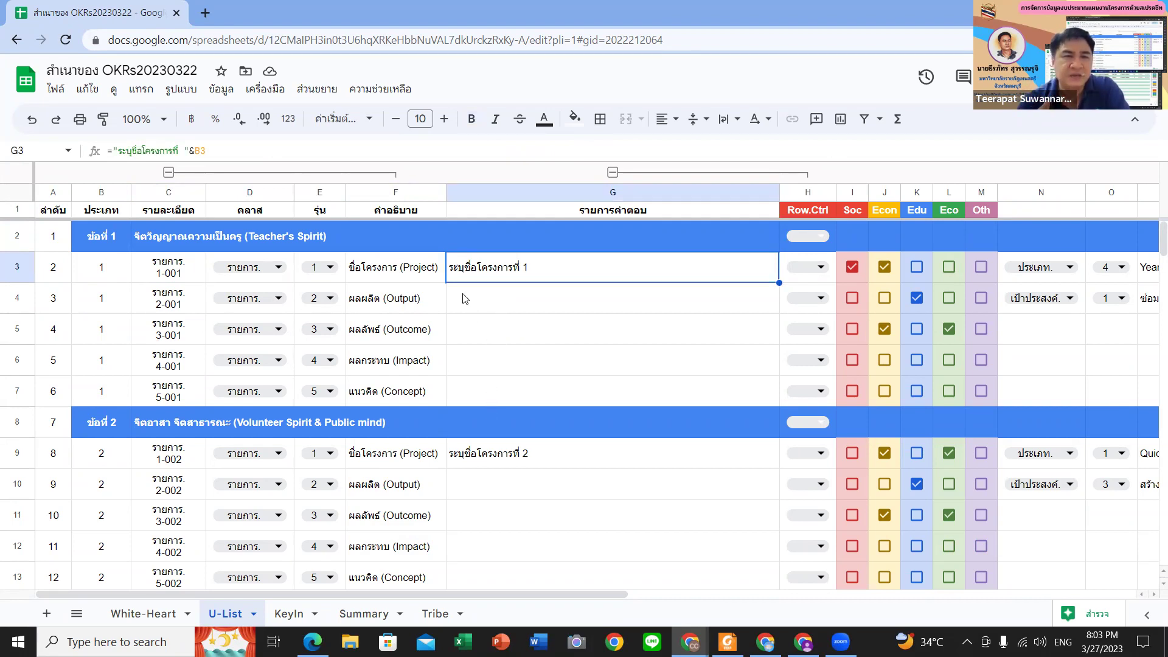
{"action": "left_click", "coordinate": [397, 266]}
{"action": "left_click", "coordinate": [394, 297]}
{"action": "left_click", "coordinate": [390, 331]}
{"action": "left_click", "coordinate": [392, 363]}
{"action": "left_click", "coordinate": [395, 391]}
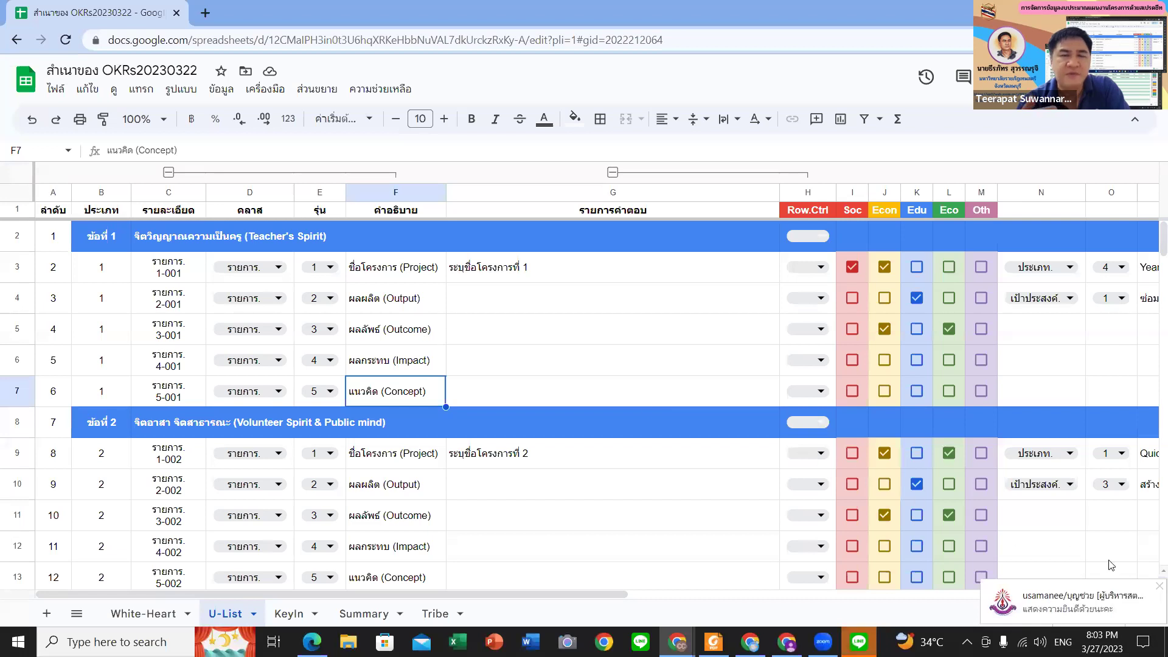
- Dismiss the chat notification and inspect the Output and Project description cells and the item code in C3
{"action": "left_click", "coordinate": [1158, 586]}
{"action": "left_click", "coordinate": [428, 306]}
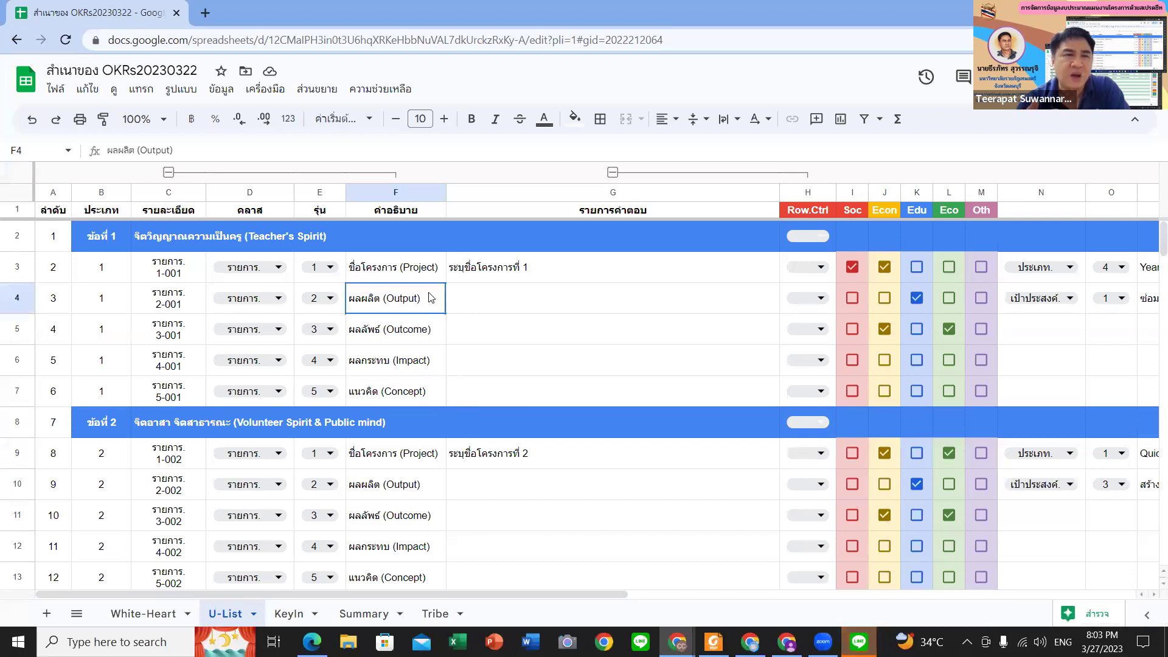
{"action": "left_click", "coordinate": [424, 265]}
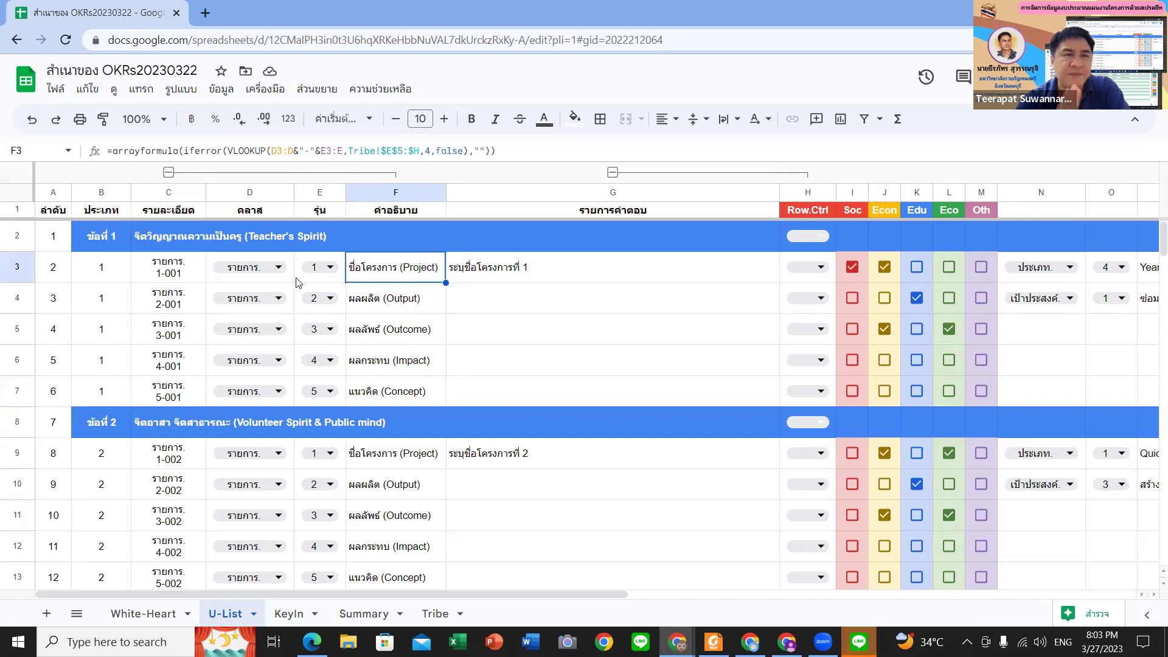
{"action": "left_click", "coordinate": [171, 268]}
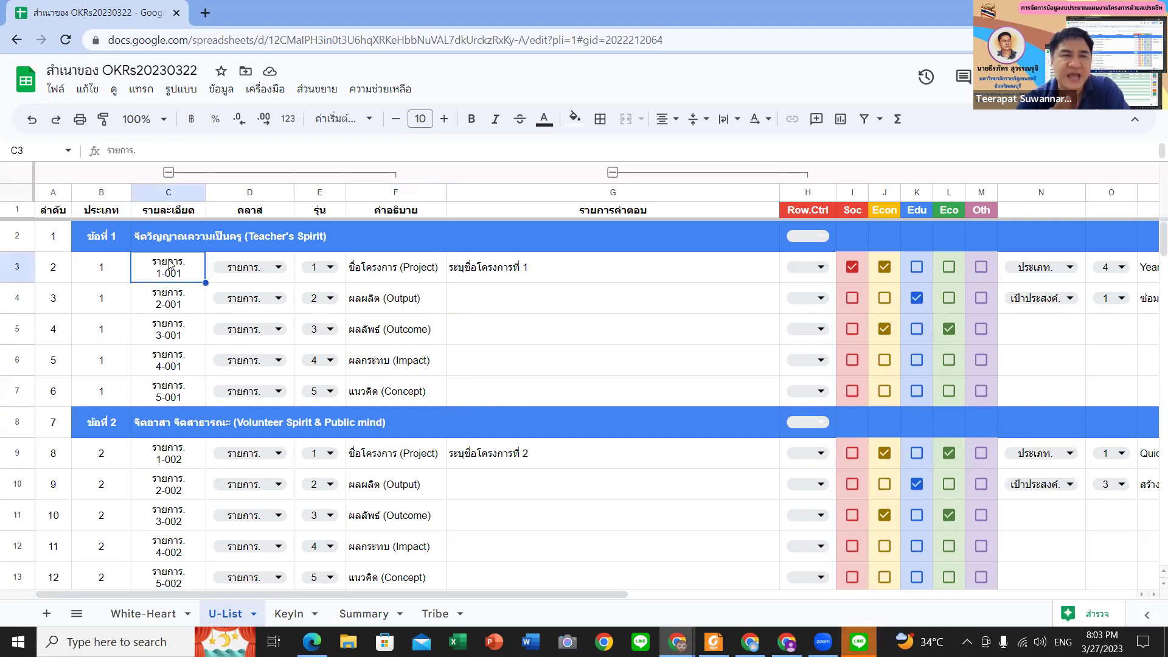
- Examine the class options available in D3, keeping รายการ. as the selection
{"action": "left_click", "coordinate": [279, 265]}
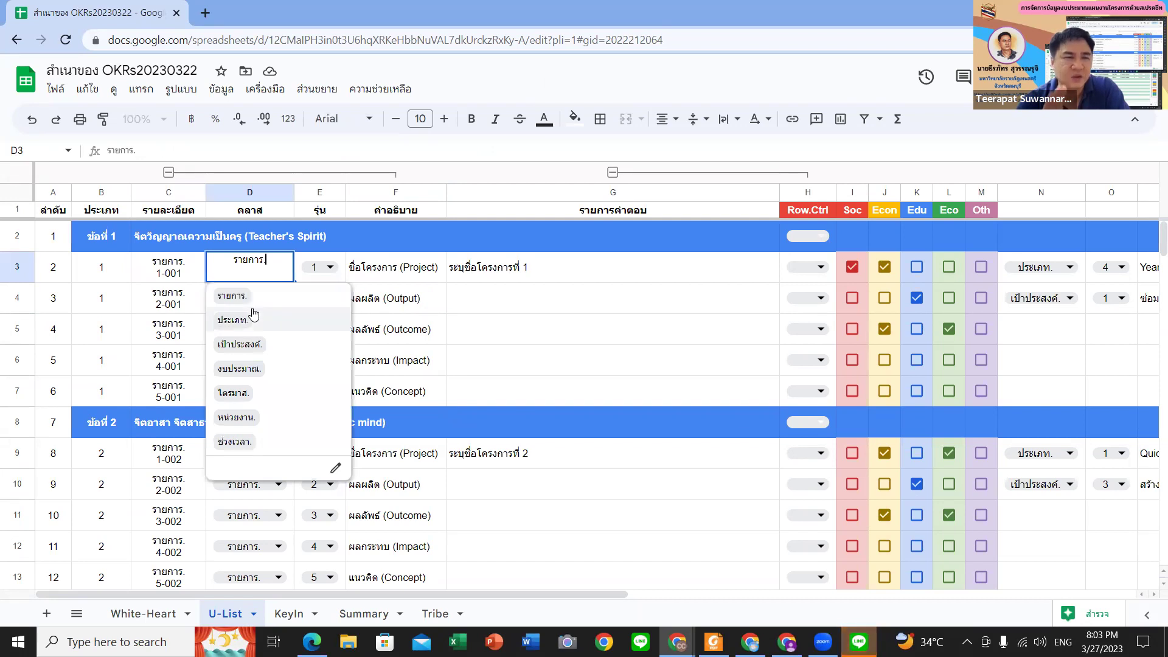
{"action": "left_click", "coordinate": [252, 296]}
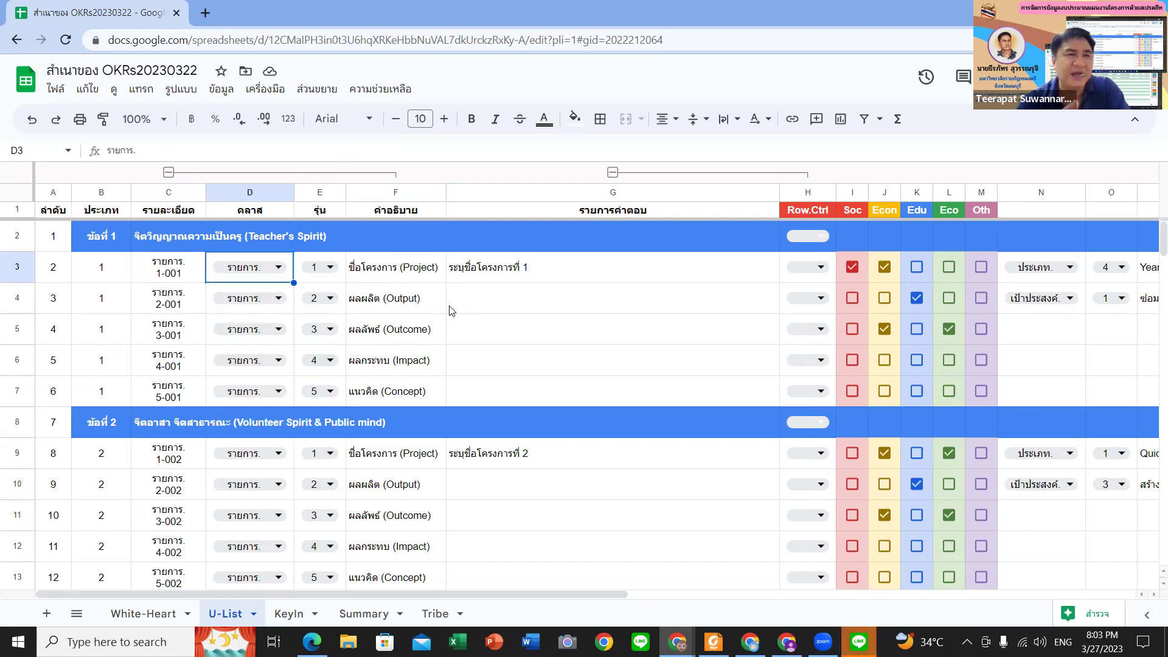
{"action": "left_click", "coordinate": [277, 275]}
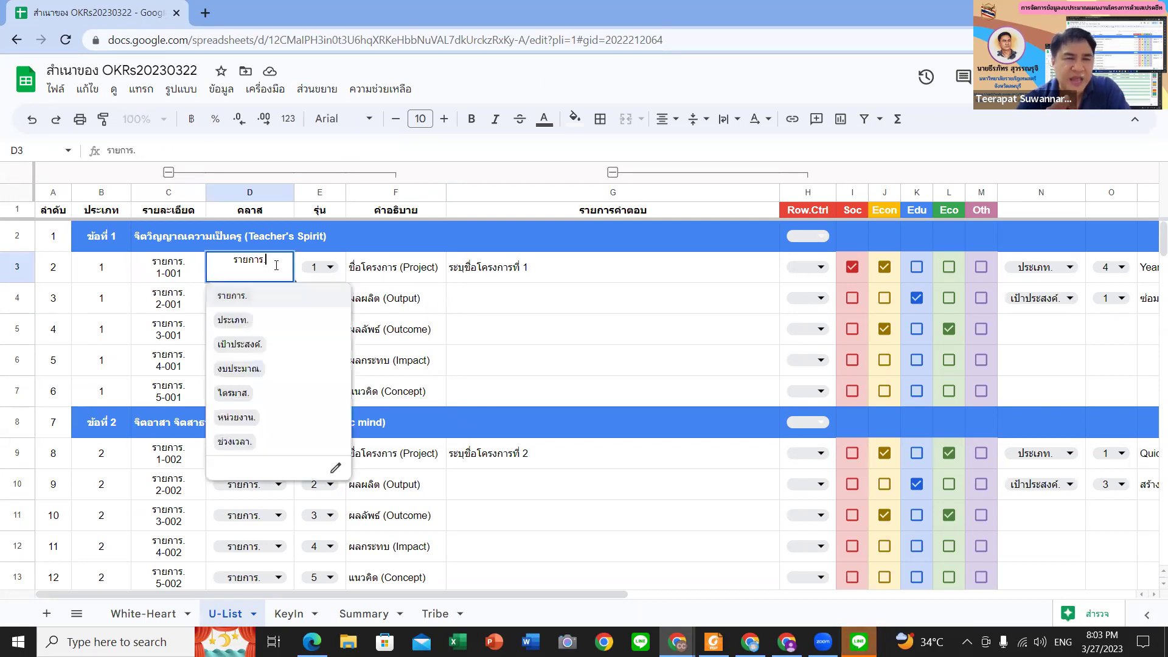
{"action": "left_click", "coordinate": [532, 315]}
- Try version (รุ่น) 2 in E3 for the first project row, and return it to 1
{"action": "left_click", "coordinate": [332, 274]}
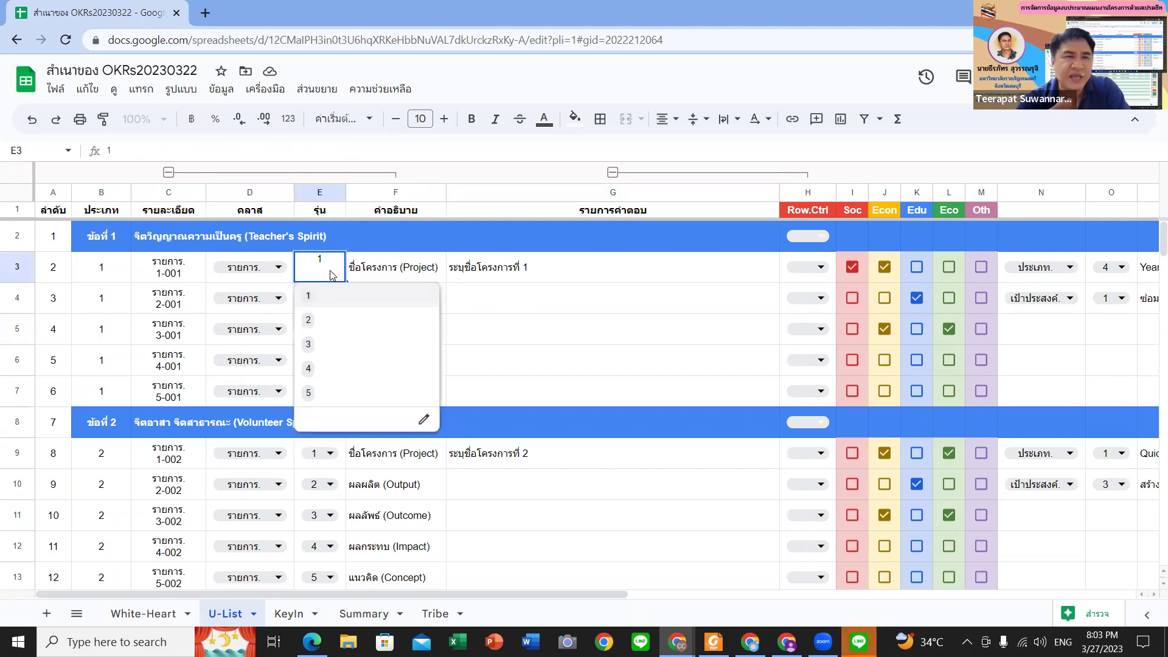
{"action": "left_click", "coordinate": [314, 326]}
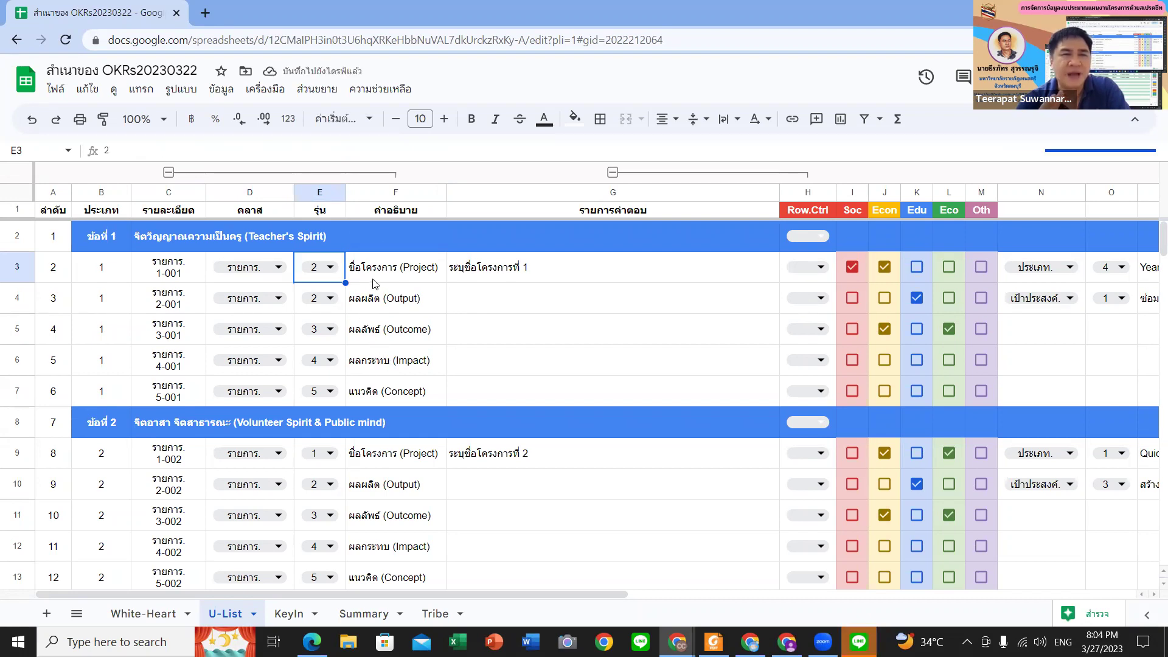
{"action": "left_click", "coordinate": [329, 273]}
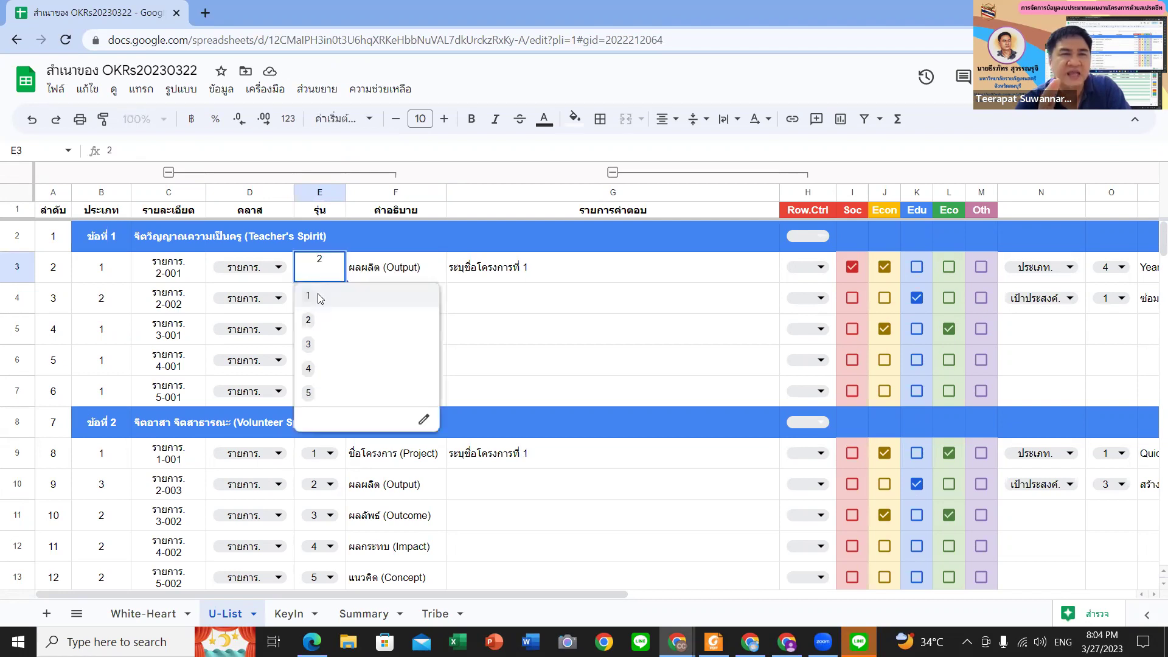
{"action": "left_click", "coordinate": [309, 296]}
{"action": "left_click", "coordinate": [537, 309]}
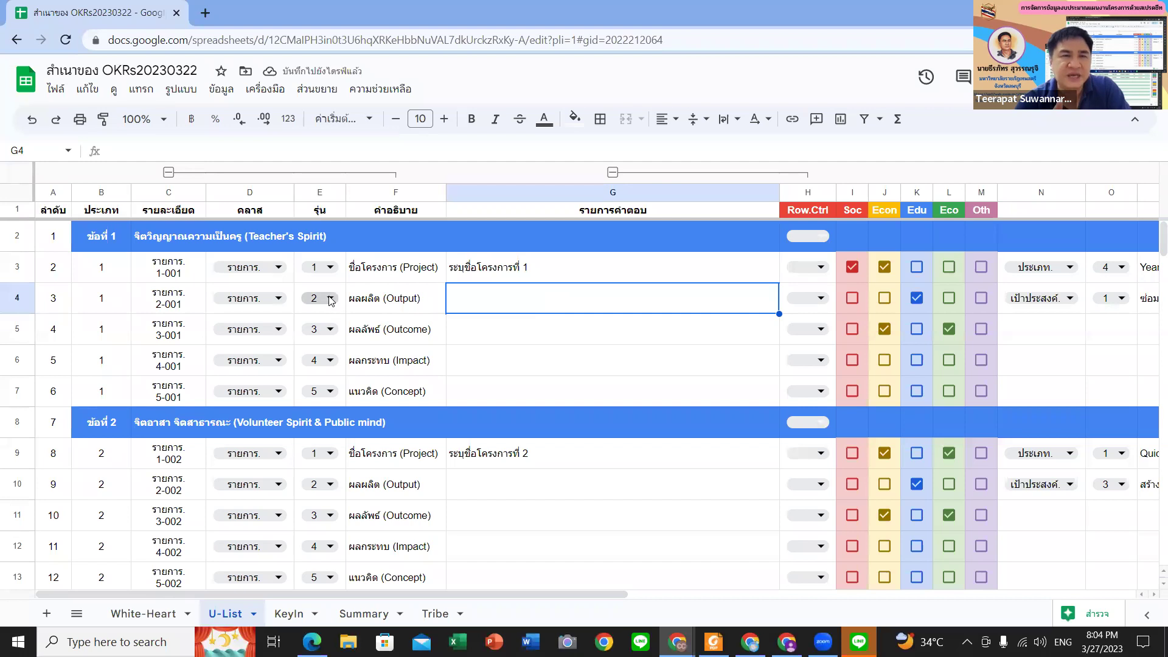
- Go through the Outcome, Impact and Concept description cells in F5:F7
{"action": "left_click", "coordinate": [375, 333]}
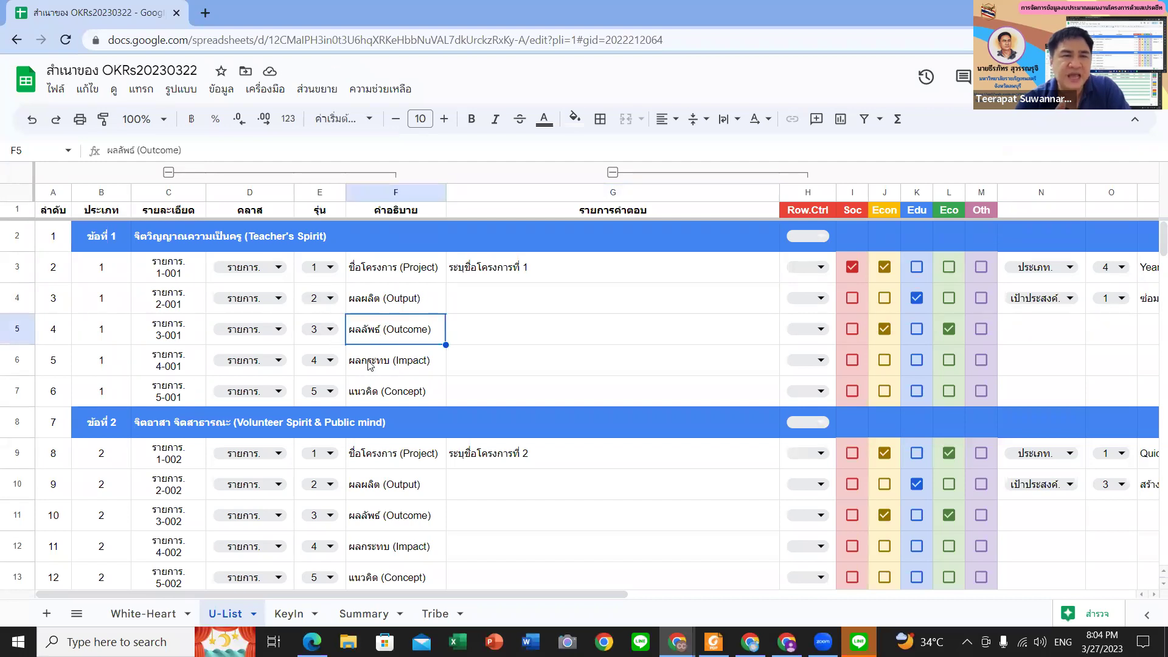
{"action": "left_click", "coordinate": [370, 365]}
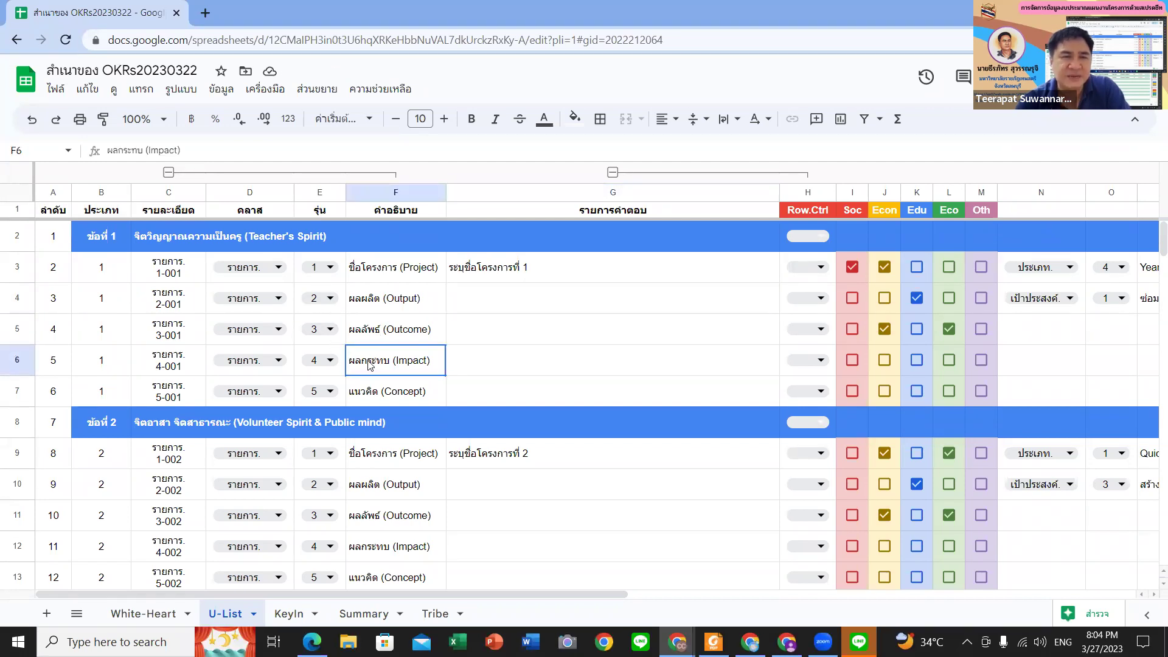
{"action": "left_click", "coordinate": [378, 395]}
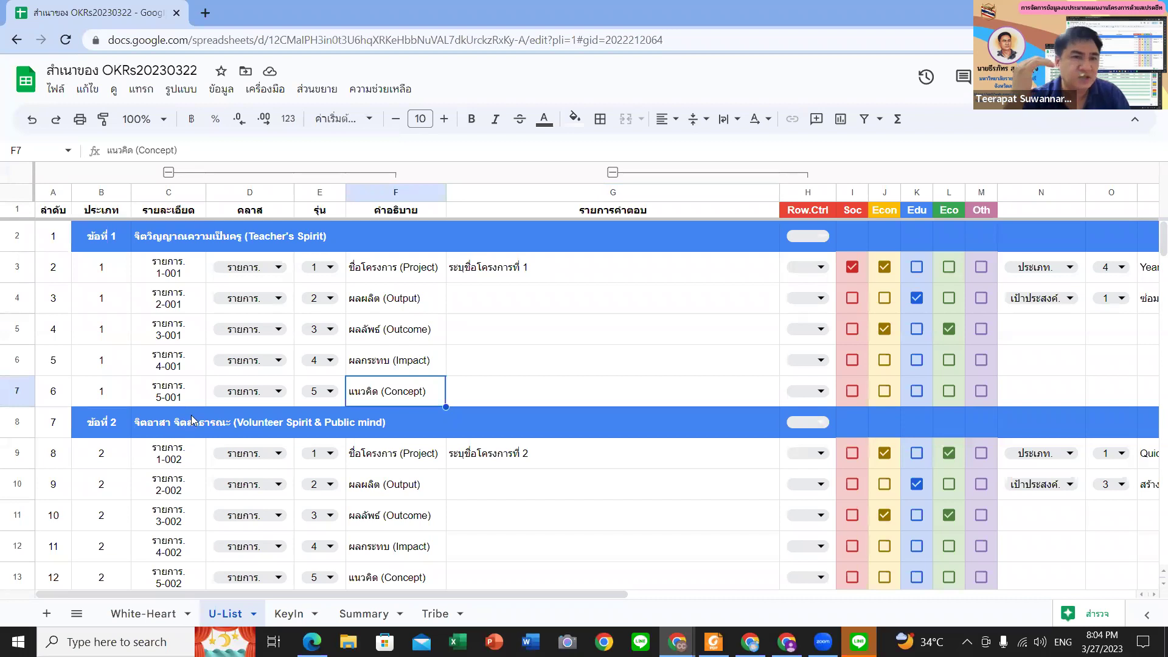
- Go through the first project's answer cells G3:G7, from the project name down to the concept
{"action": "left_click", "coordinate": [512, 275]}
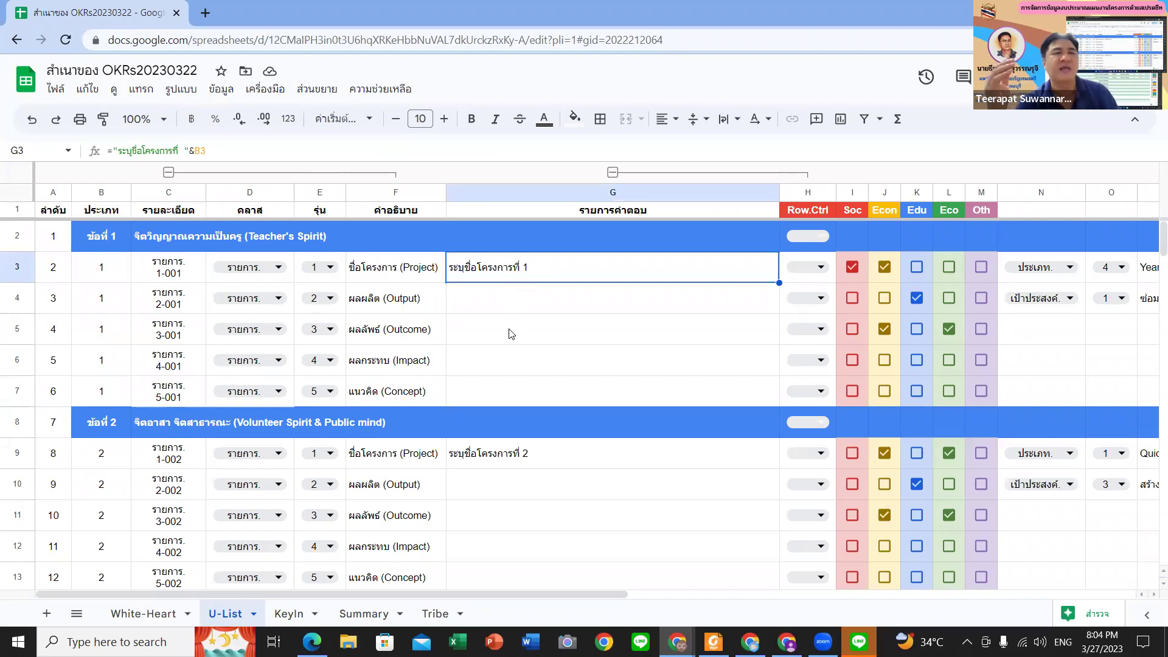
{"action": "left_click", "coordinate": [511, 296]}
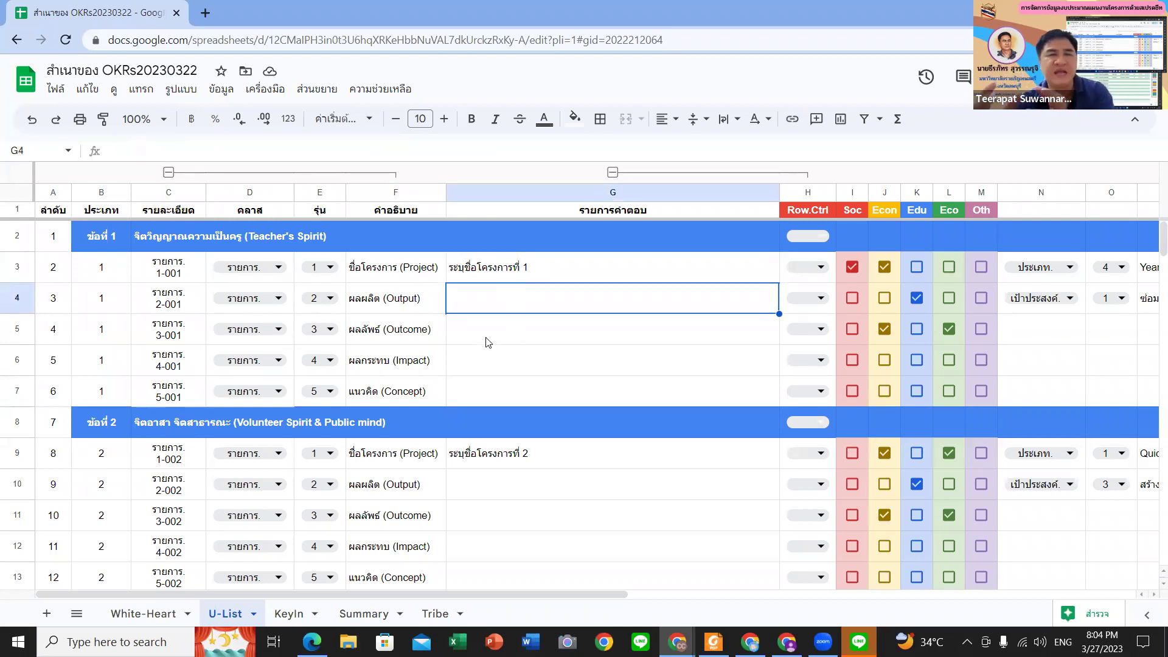
{"action": "left_click", "coordinate": [488, 342]}
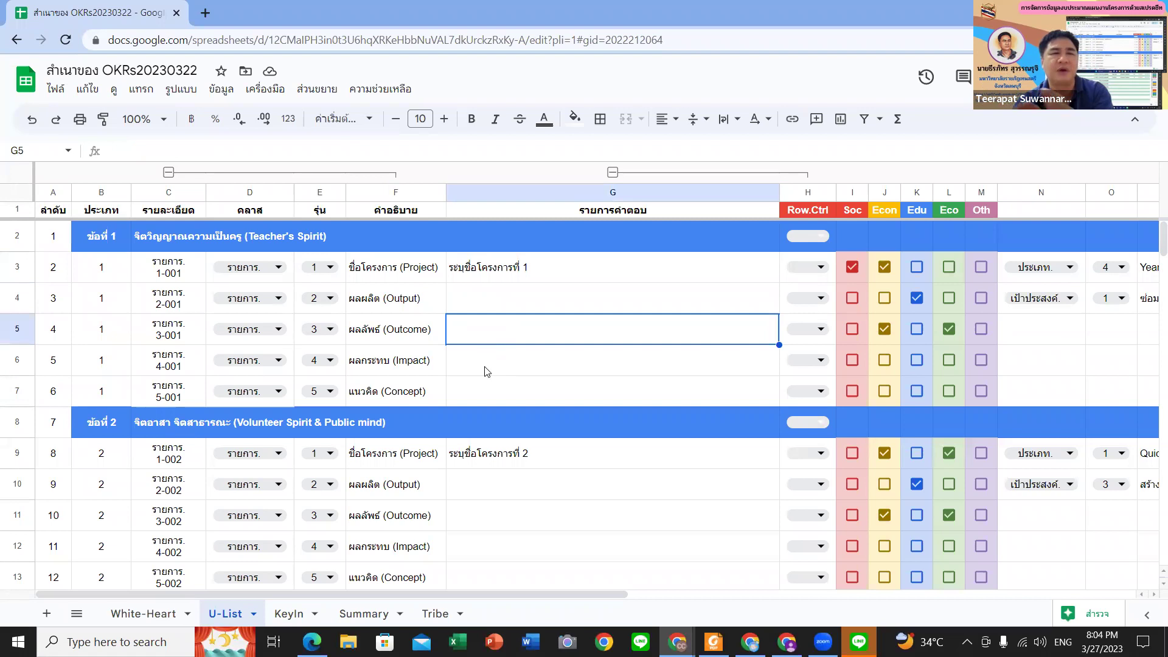
{"action": "left_click", "coordinate": [486, 368]}
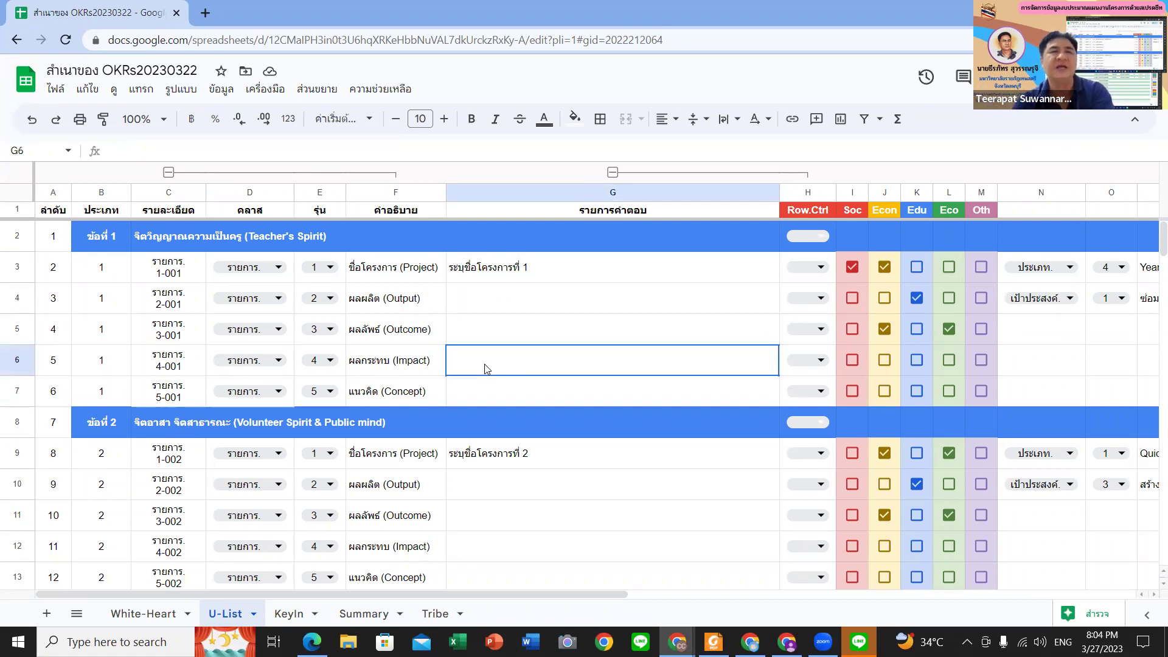
{"action": "left_click", "coordinate": [501, 398]}
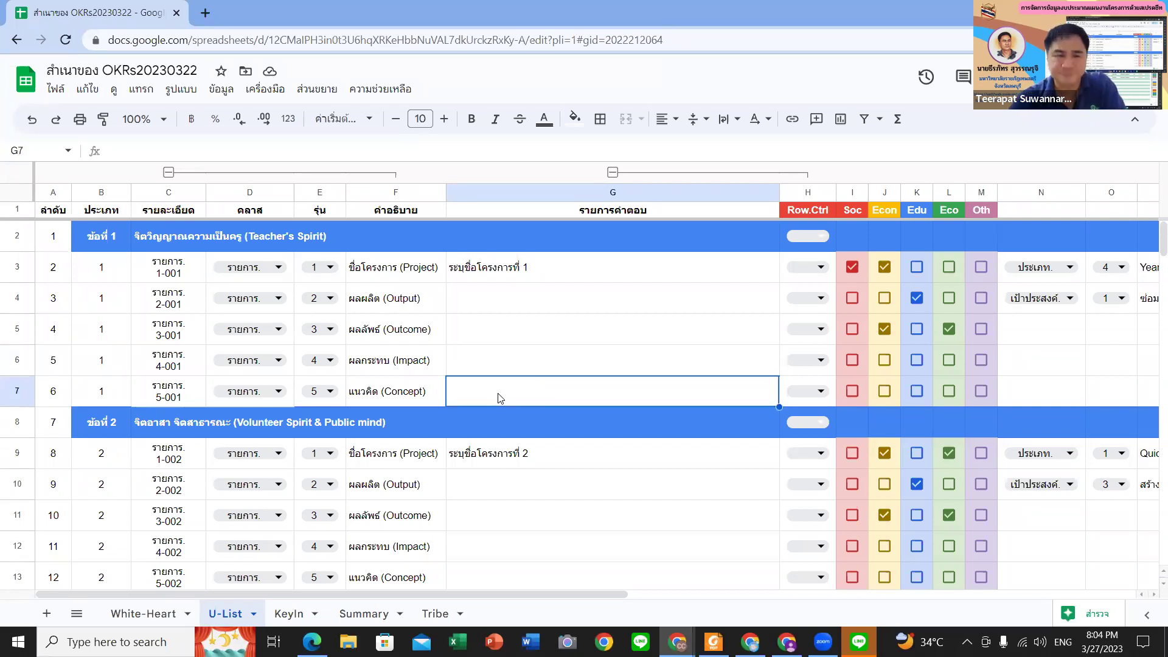
- Revisit the Outcome and Output answer cells, and view the dimension checkboxes, plan type and quarterly budget columns
{"action": "left_click", "coordinate": [509, 321]}
{"action": "left_click", "coordinate": [520, 290]}
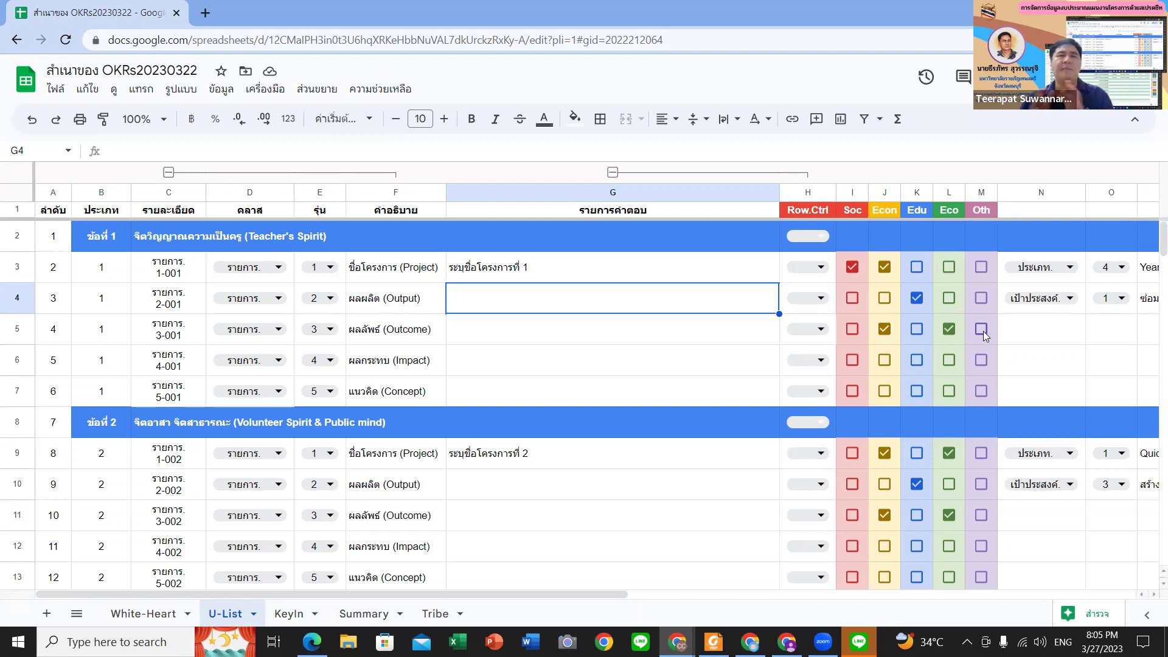
{"action": "left_click", "coordinate": [590, 339]}
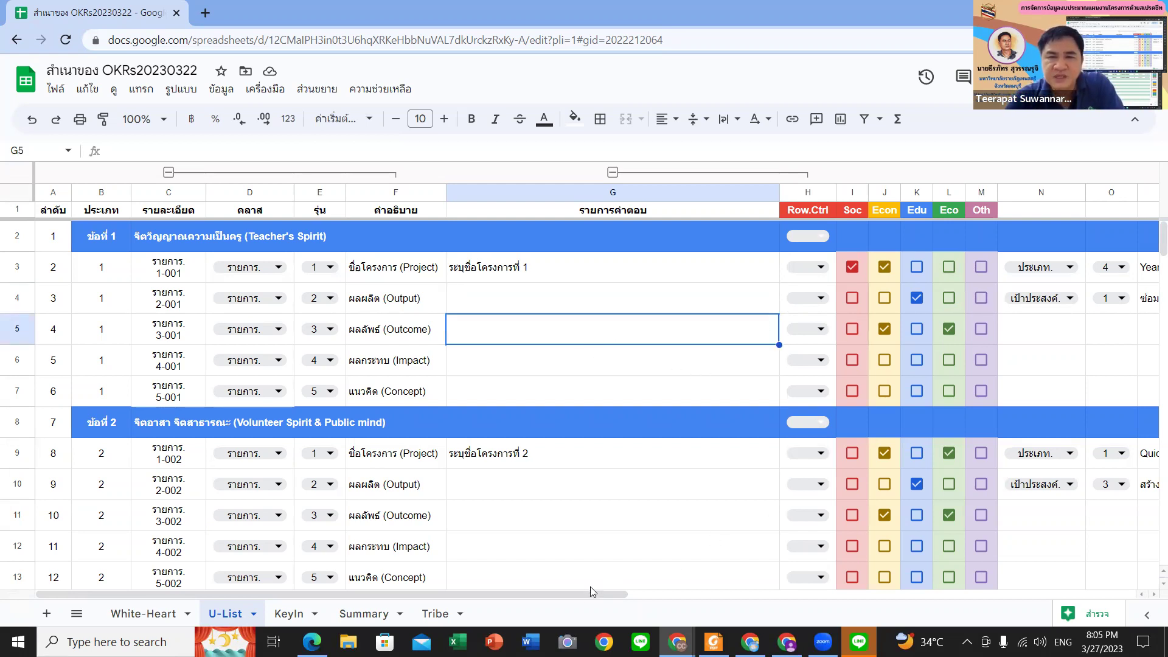
{"action": "left_click_drag", "start_coordinate": [604, 590], "coordinate": [842, 594]}
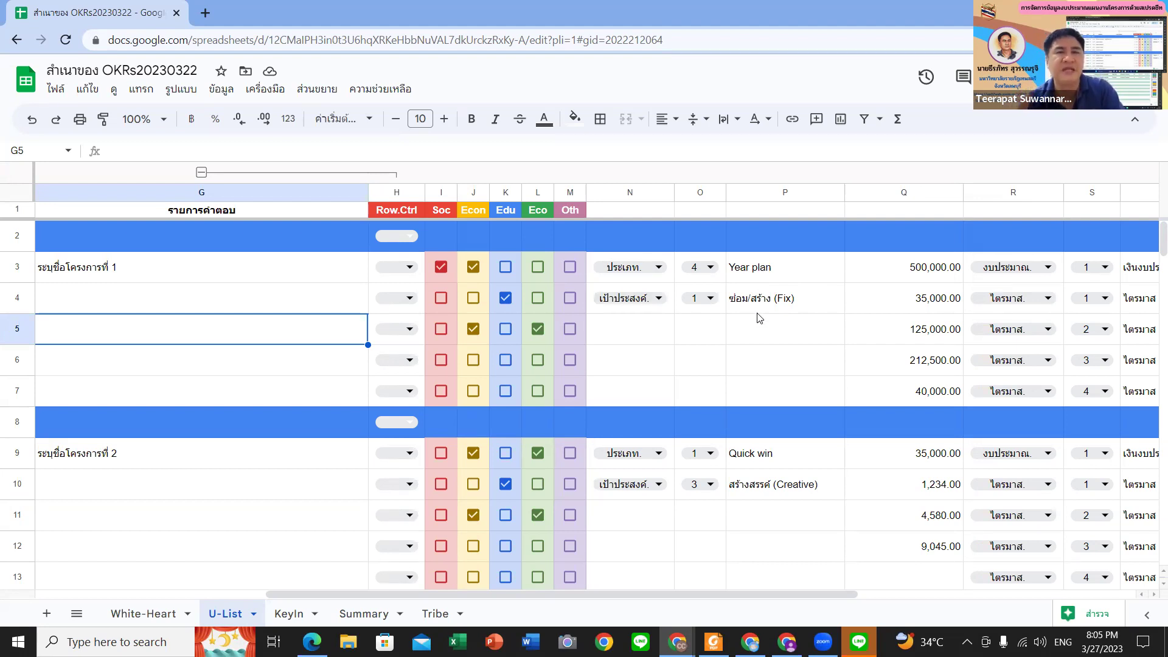
- Try plan type (ประเภท) codes 3, 2 and 1 in O3 for the first project, and return it to 4
{"action": "left_click", "coordinate": [658, 299]}
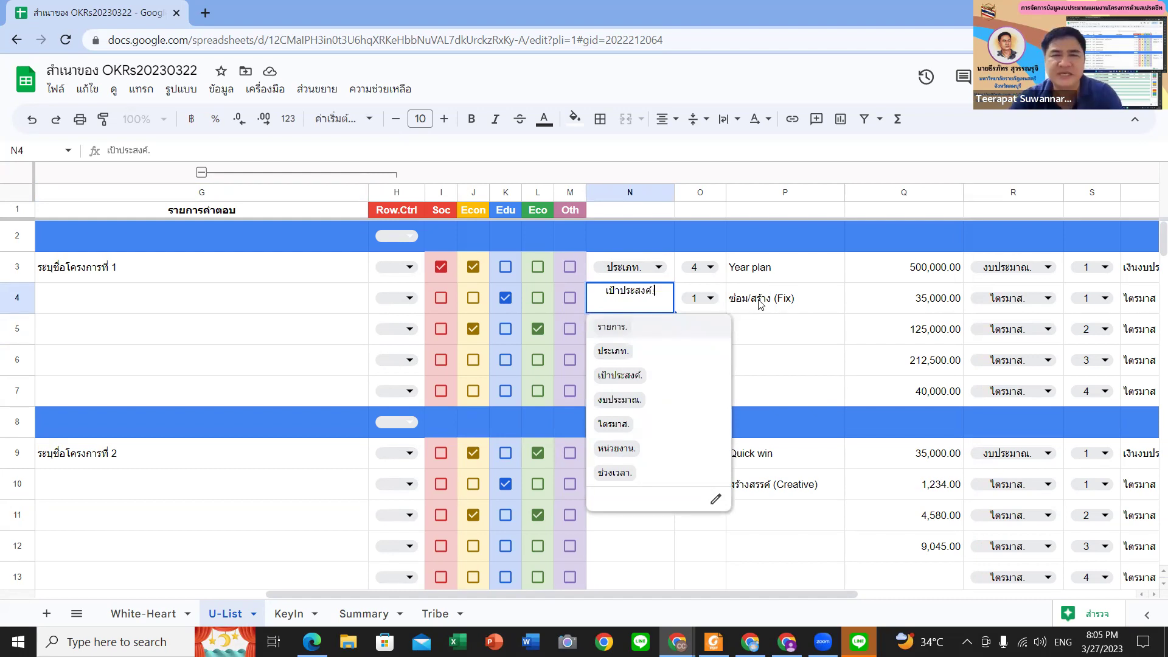
{"action": "left_click", "coordinate": [777, 307]}
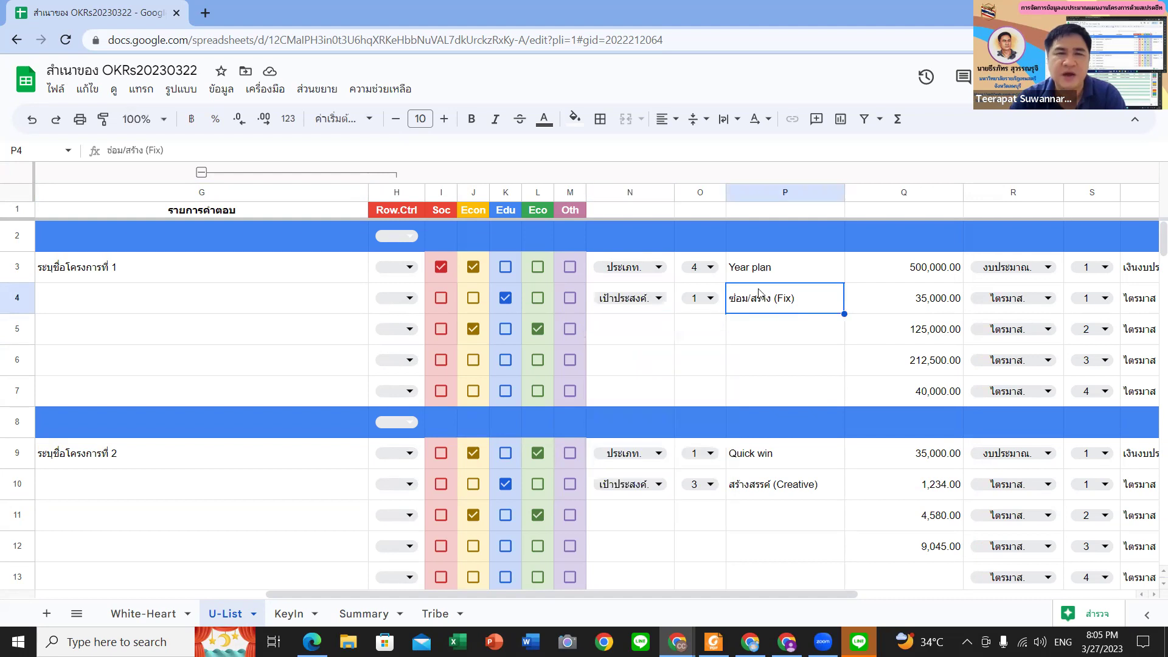
{"action": "left_click", "coordinate": [712, 268]}
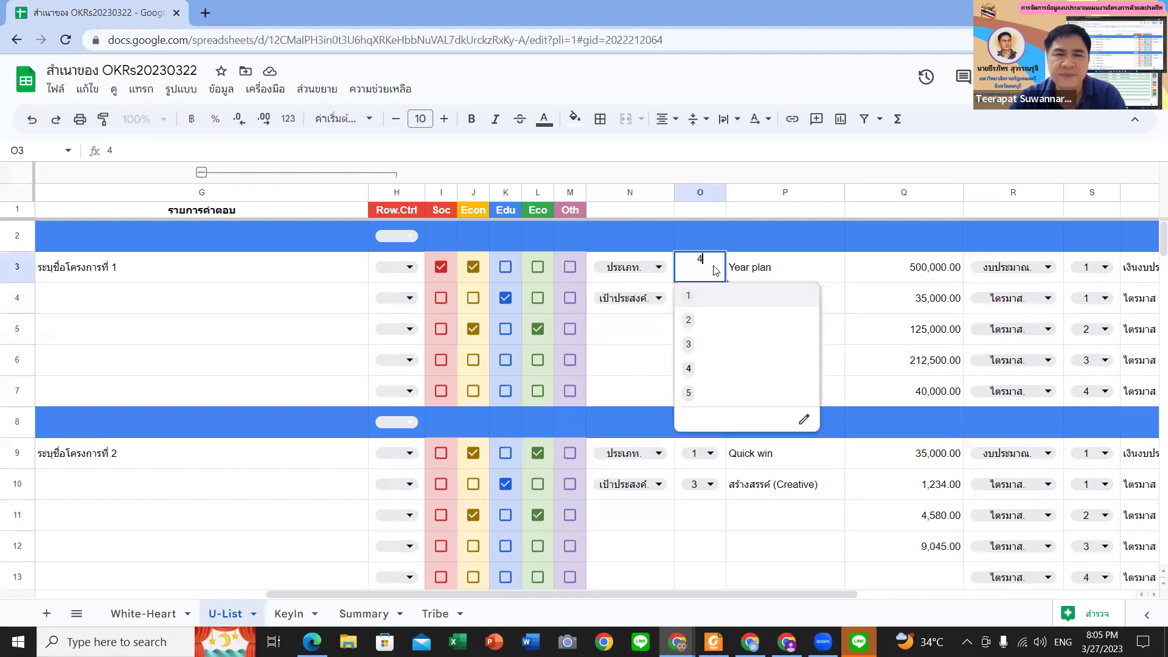
{"action": "left_click", "coordinate": [699, 347]}
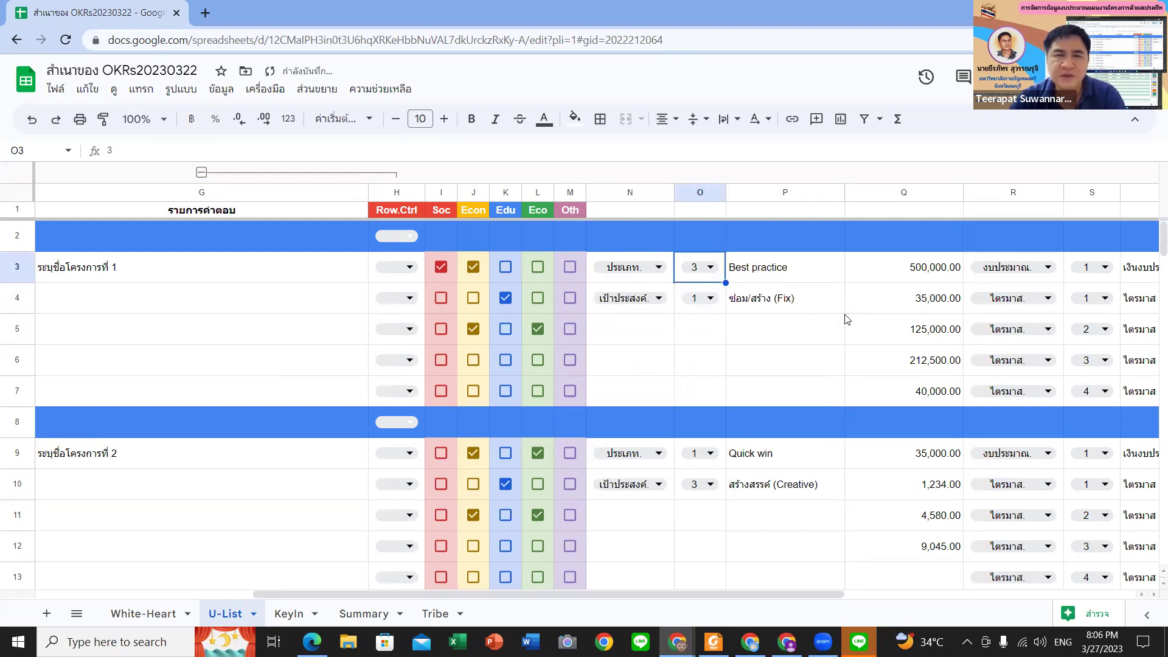
{"action": "left_click", "coordinate": [771, 277]}
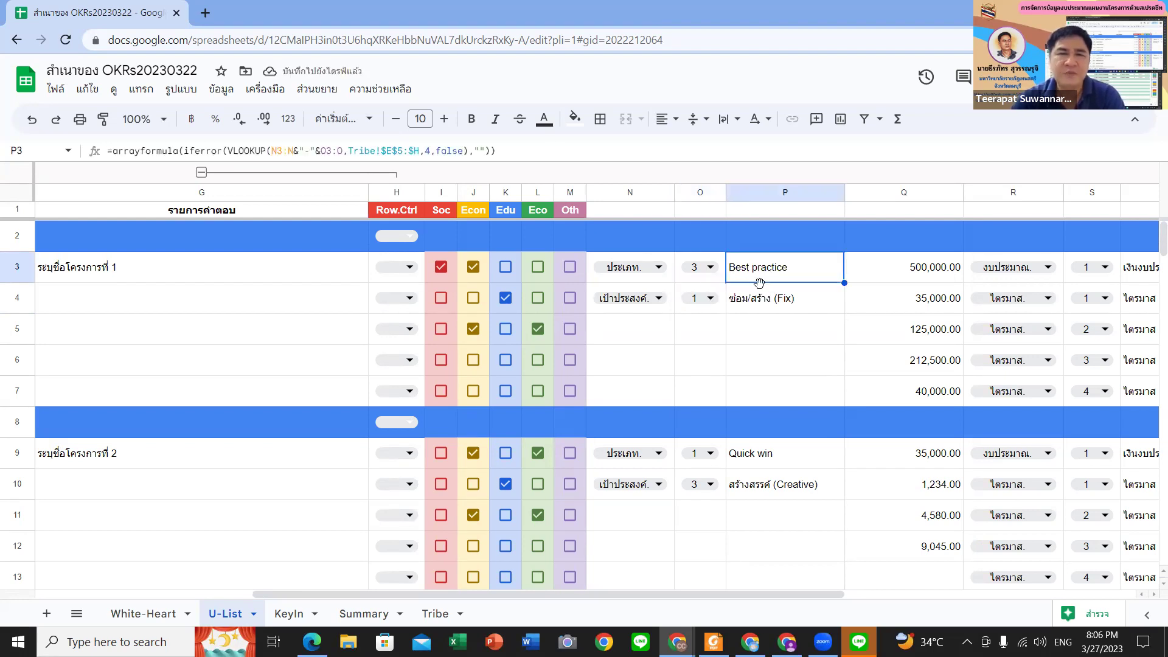
{"action": "left_click", "coordinate": [708, 267]}
{"action": "left_click", "coordinate": [693, 322]}
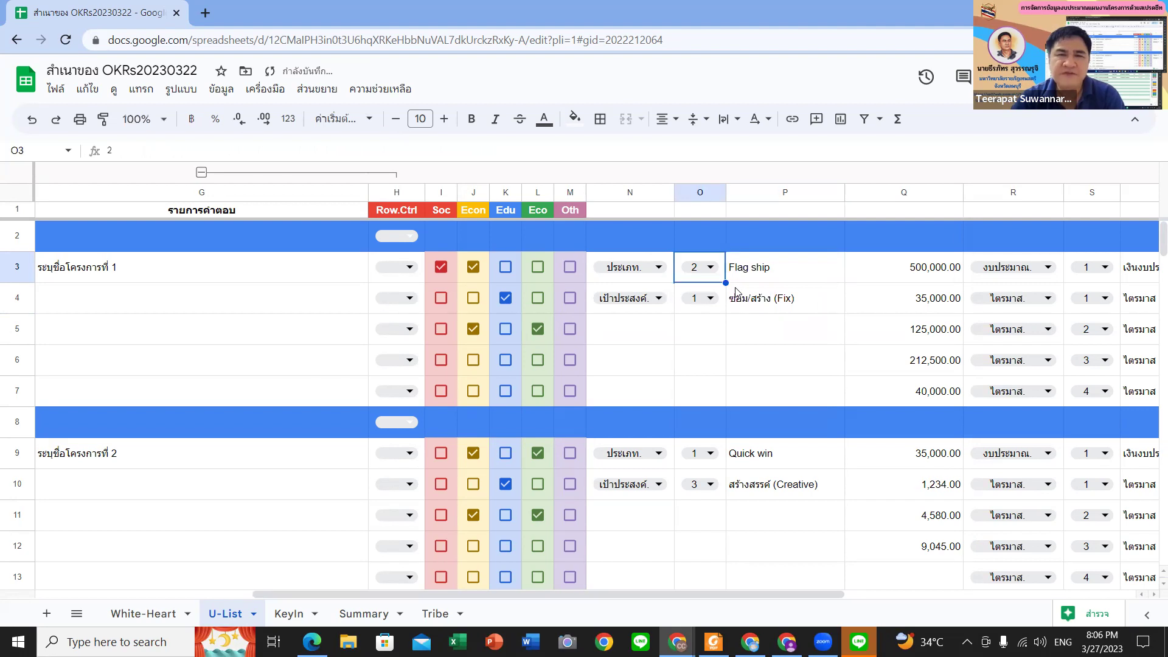
{"action": "left_click", "coordinate": [753, 278]}
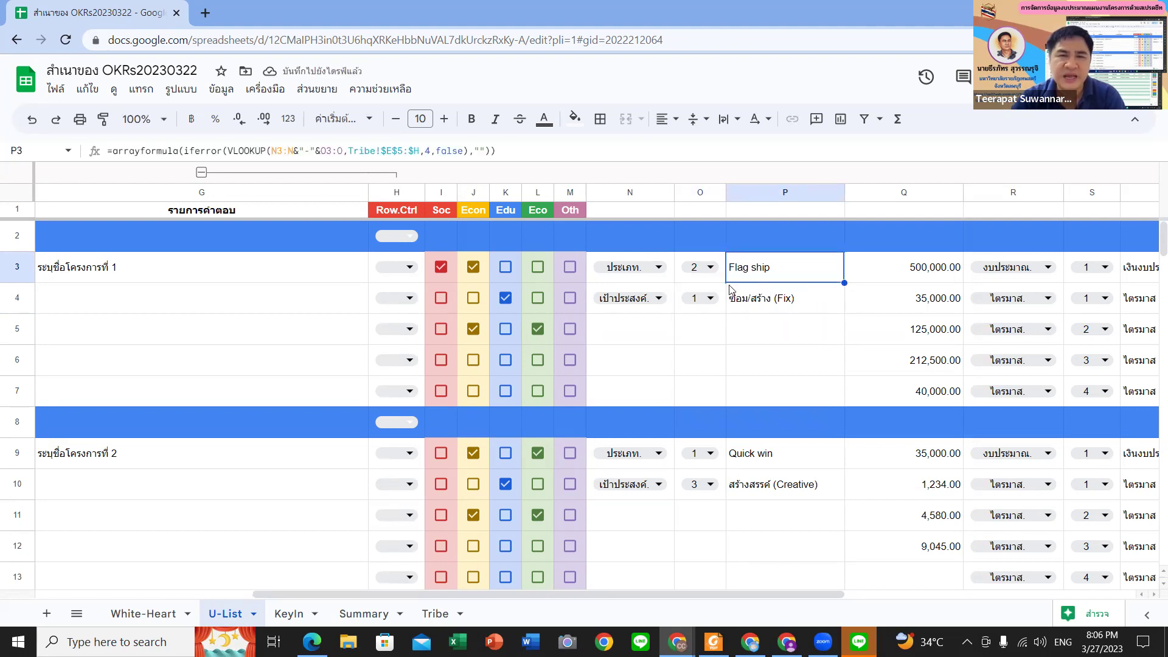
{"action": "left_click", "coordinate": [710, 268]}
{"action": "left_click", "coordinate": [704, 294]}
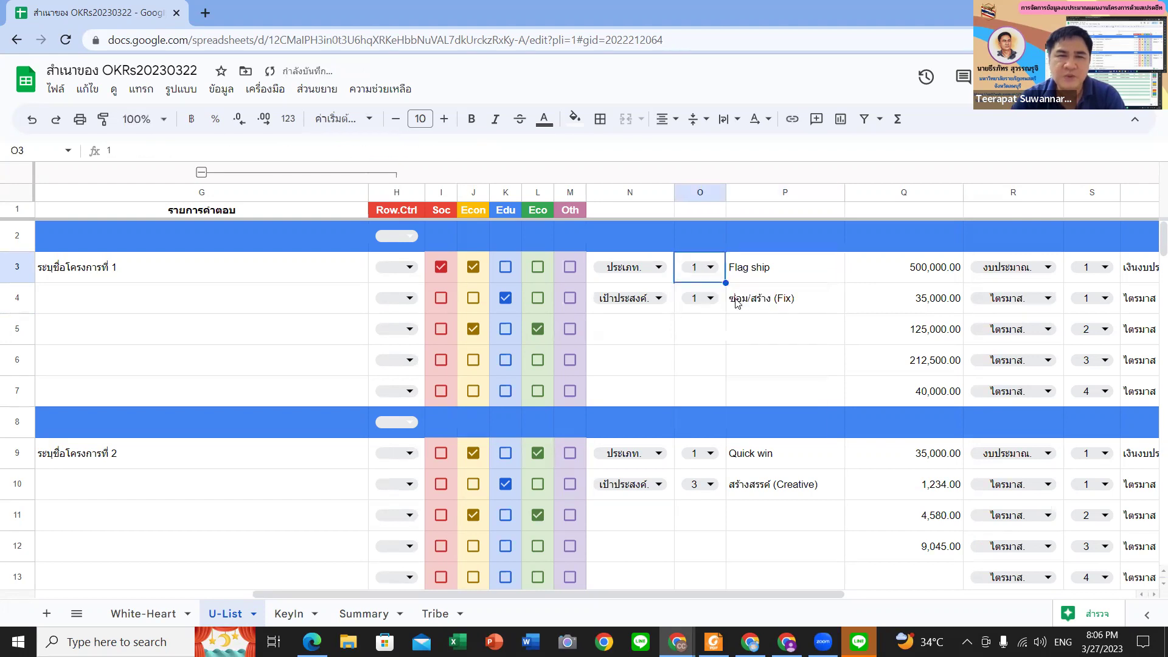
{"action": "left_click", "coordinate": [777, 275]}
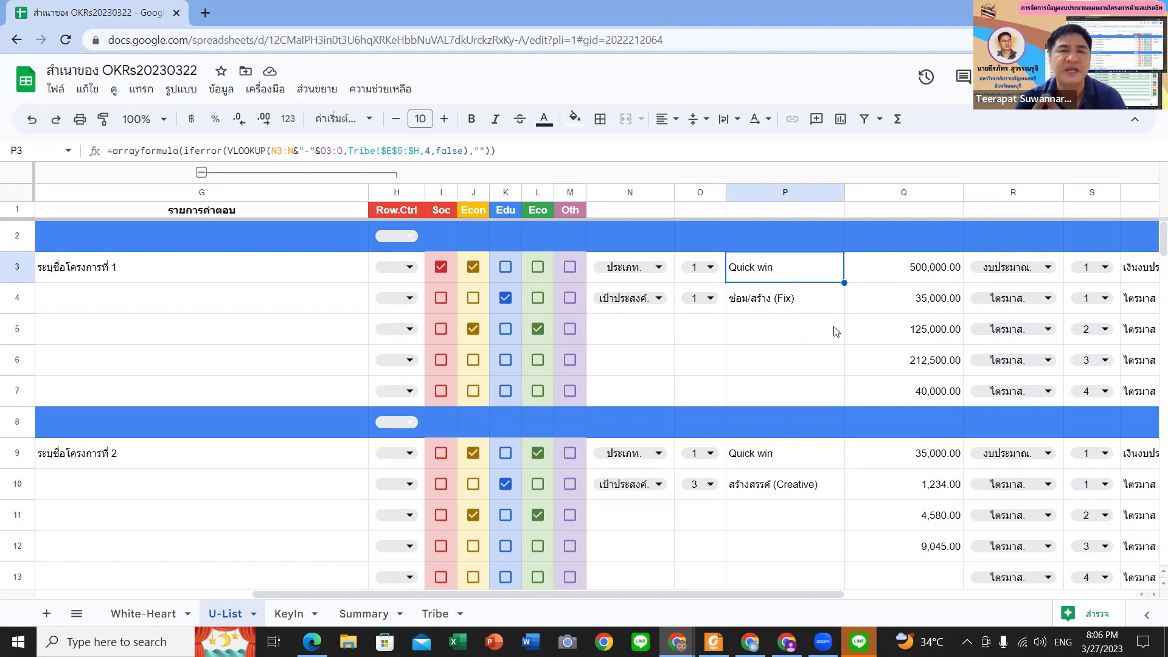
{"action": "left_click", "coordinate": [709, 268]}
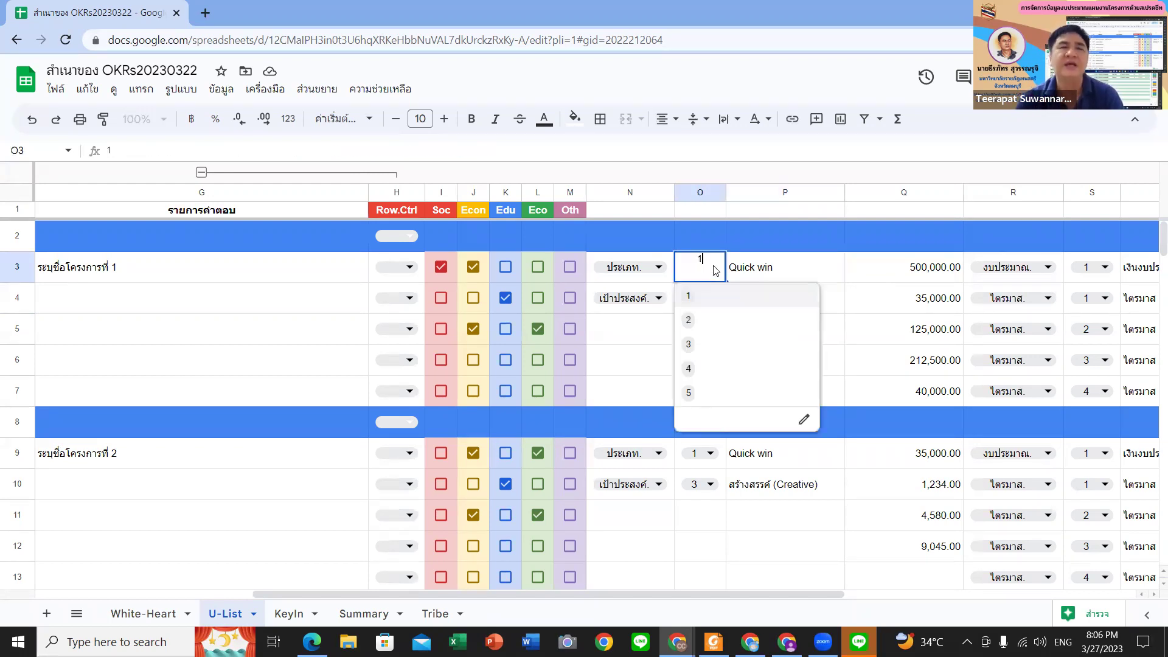
{"action": "left_click", "coordinate": [701, 367]}
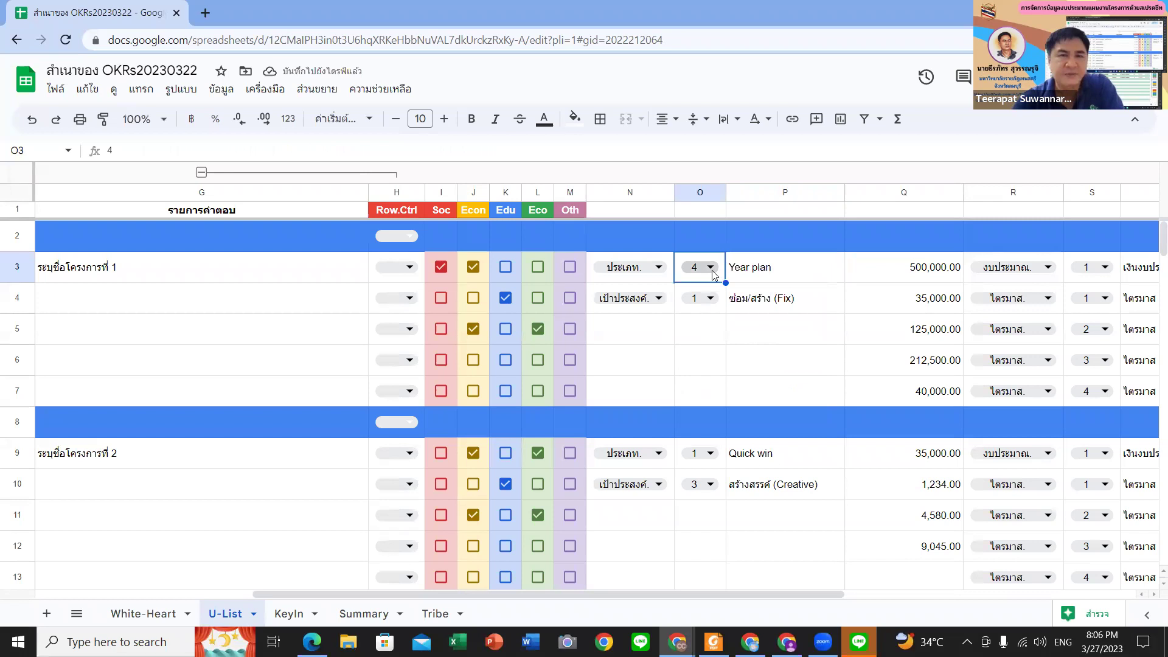
{"action": "left_click", "coordinate": [806, 273]}
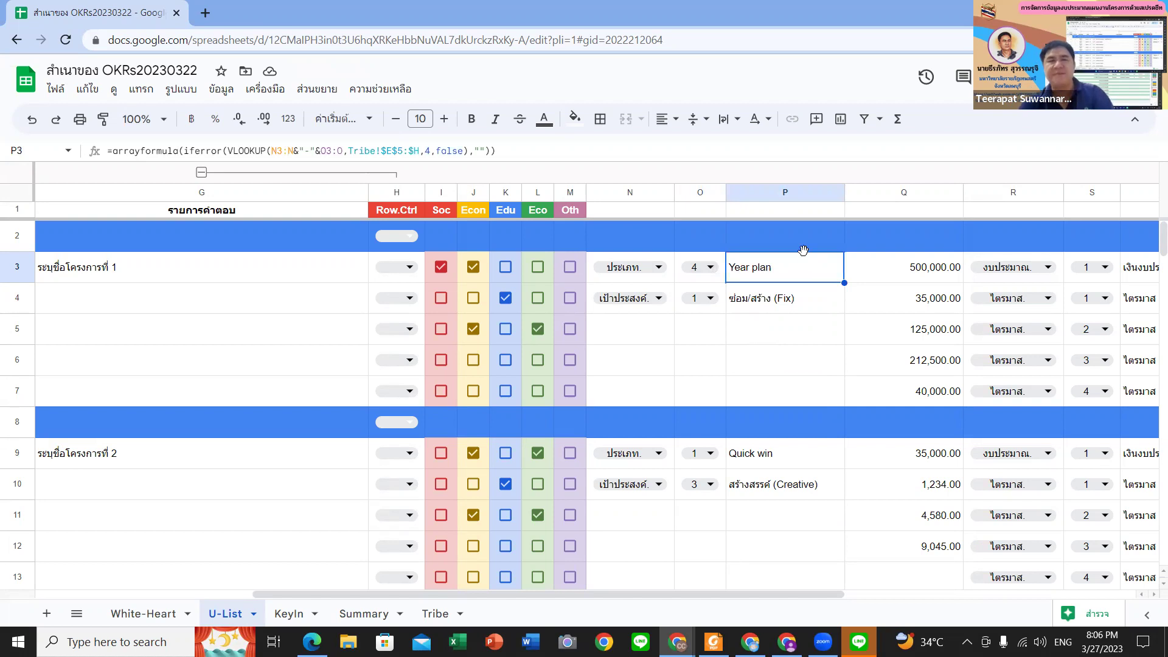
- Try goal (เป้าประสงค์) codes 2, 3, 4 and 5 in O4 for the first project, and return it to 1
{"action": "left_click", "coordinate": [709, 299]}
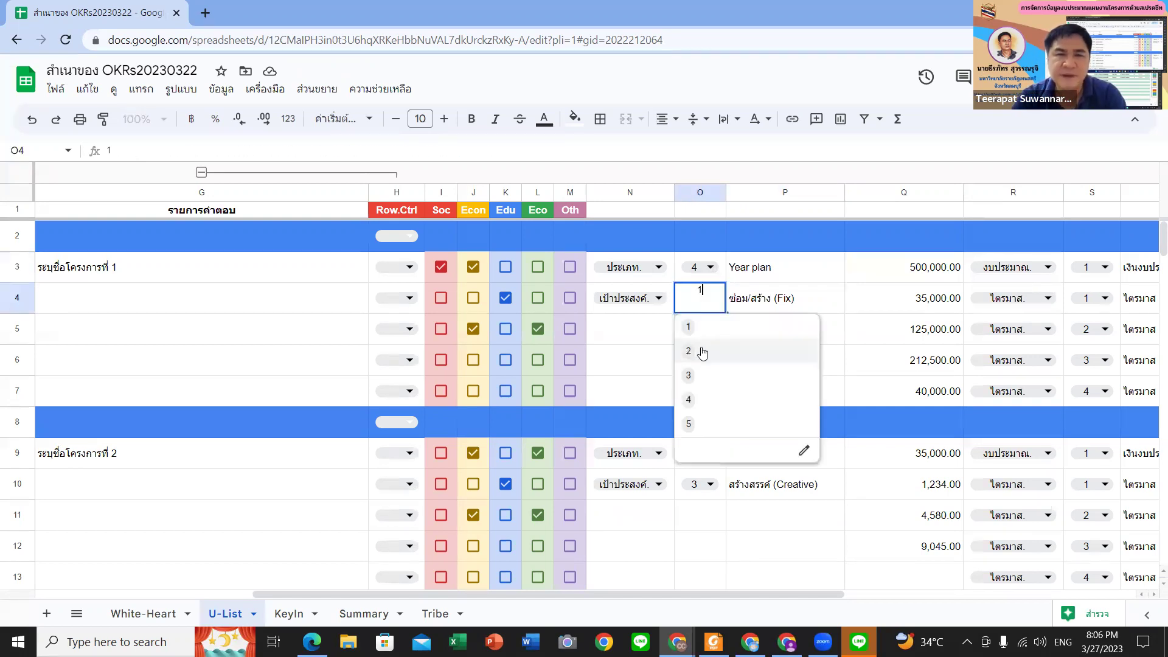
{"action": "left_click", "coordinate": [703, 353]}
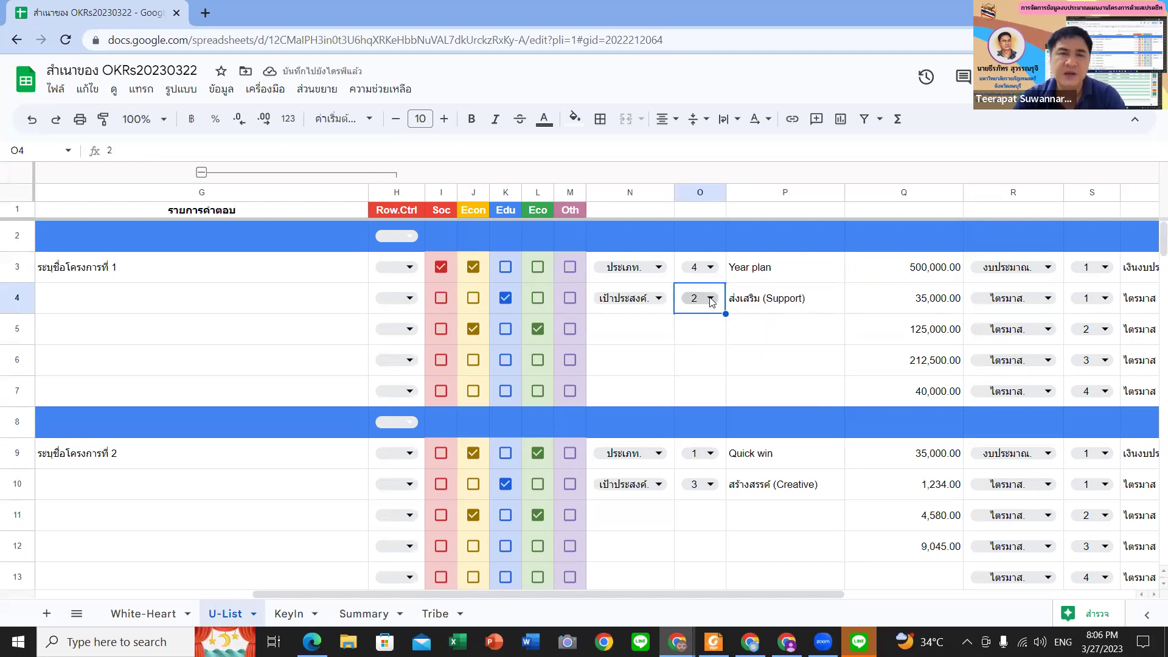
{"action": "left_click", "coordinate": [712, 304]}
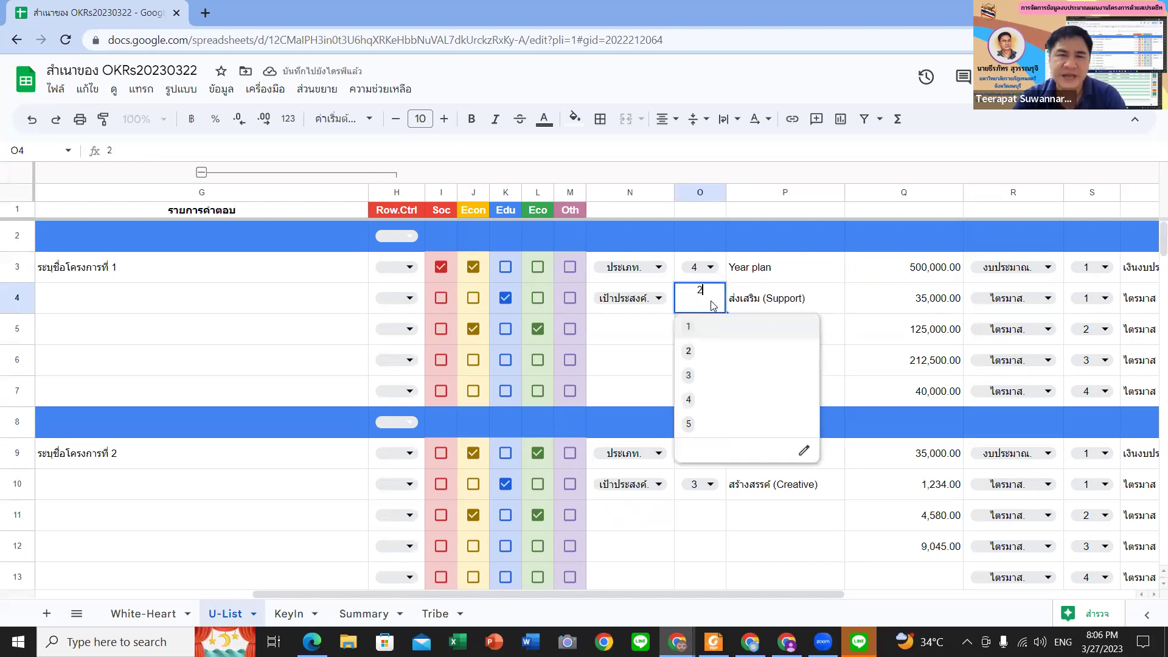
{"action": "left_click", "coordinate": [704, 378]}
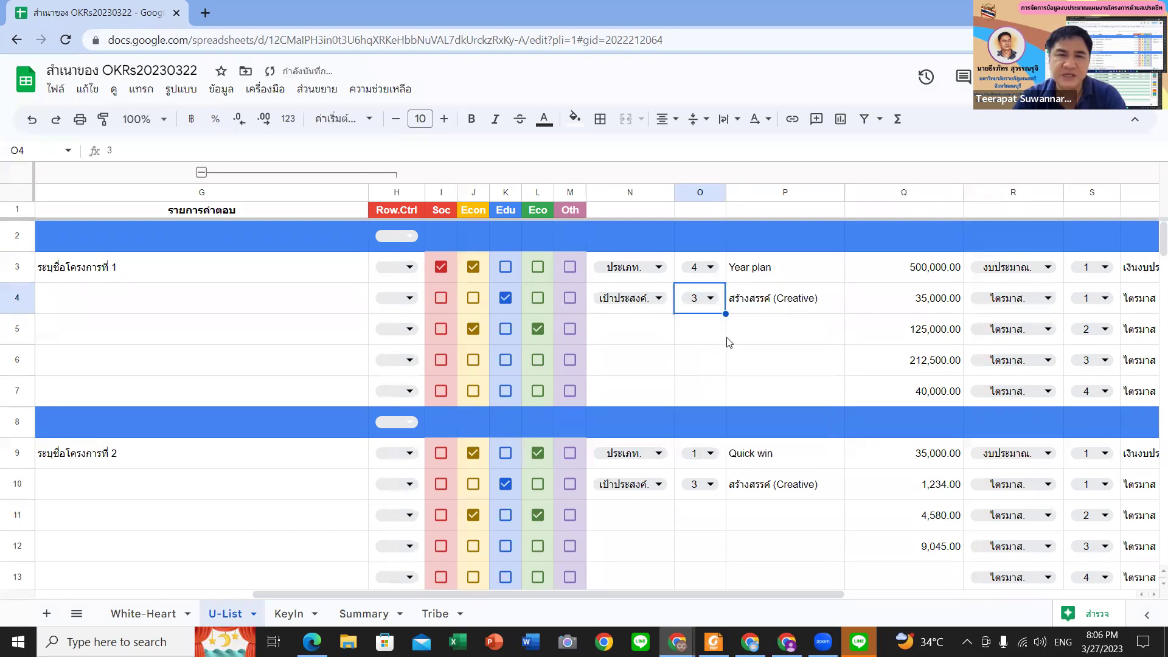
{"action": "left_click", "coordinate": [715, 297]}
{"action": "left_click", "coordinate": [694, 401]}
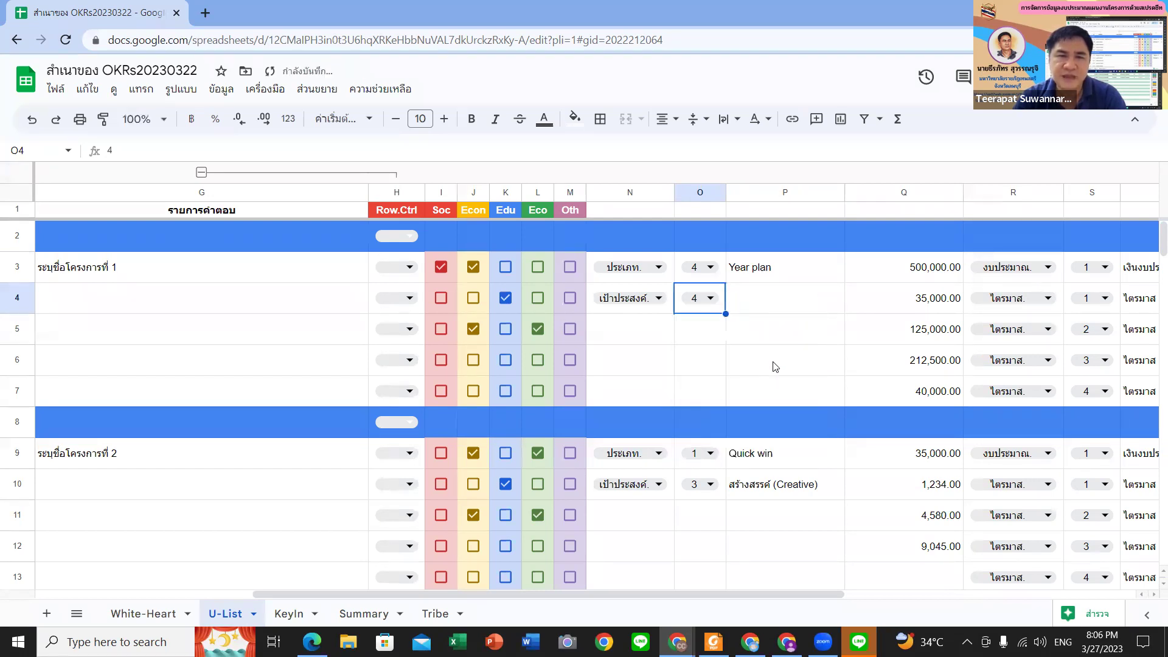
{"action": "left_click", "coordinate": [709, 298]}
{"action": "left_click", "coordinate": [695, 425]}
{"action": "left_click", "coordinate": [709, 298]}
{"action": "left_click", "coordinate": [711, 331]}
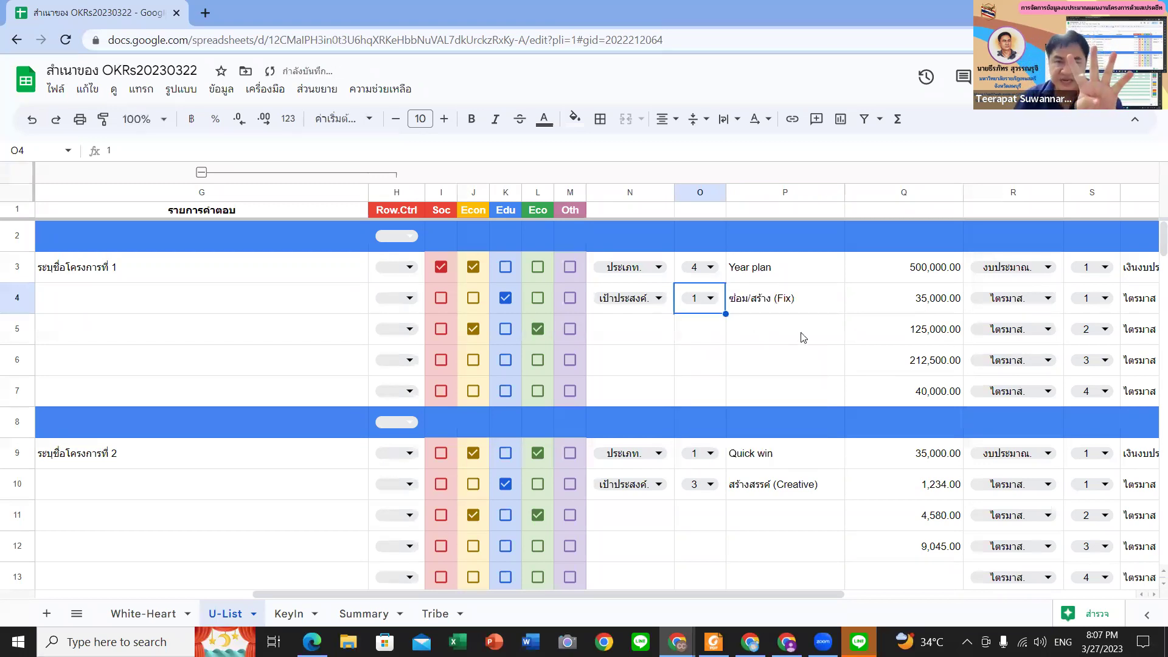
- Go through the first project's goal description in P4 and the empty cells in row 5 below it
{"action": "left_click", "coordinate": [803, 326]}
{"action": "left_click", "coordinate": [809, 309]}
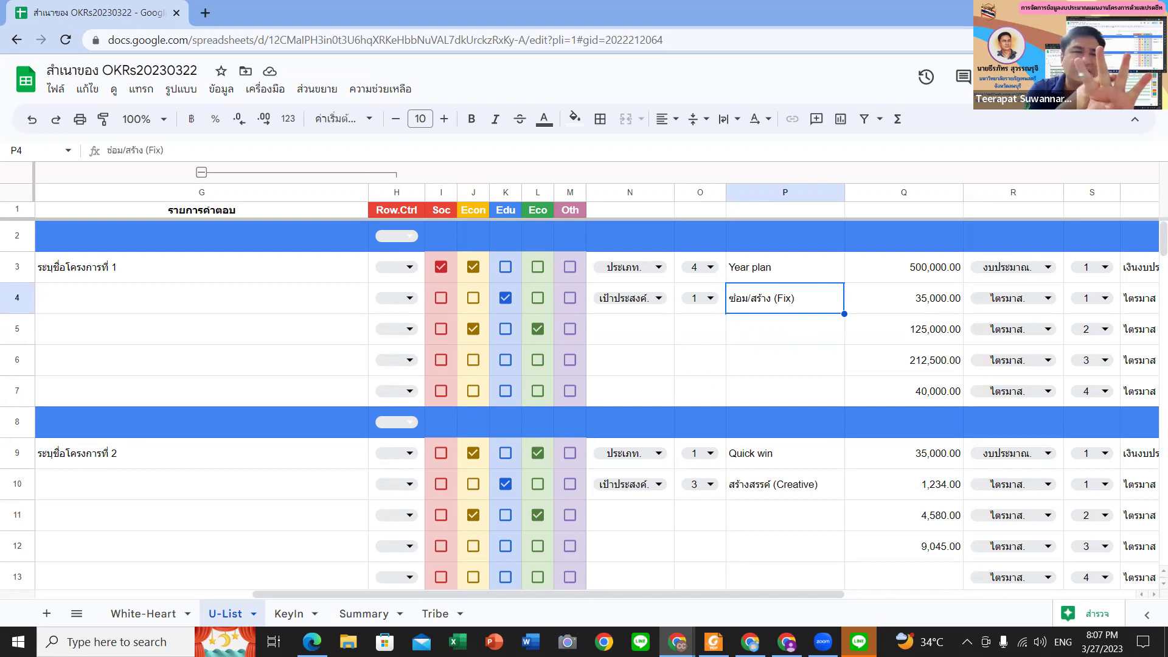
{"action": "left_click", "coordinate": [797, 332]}
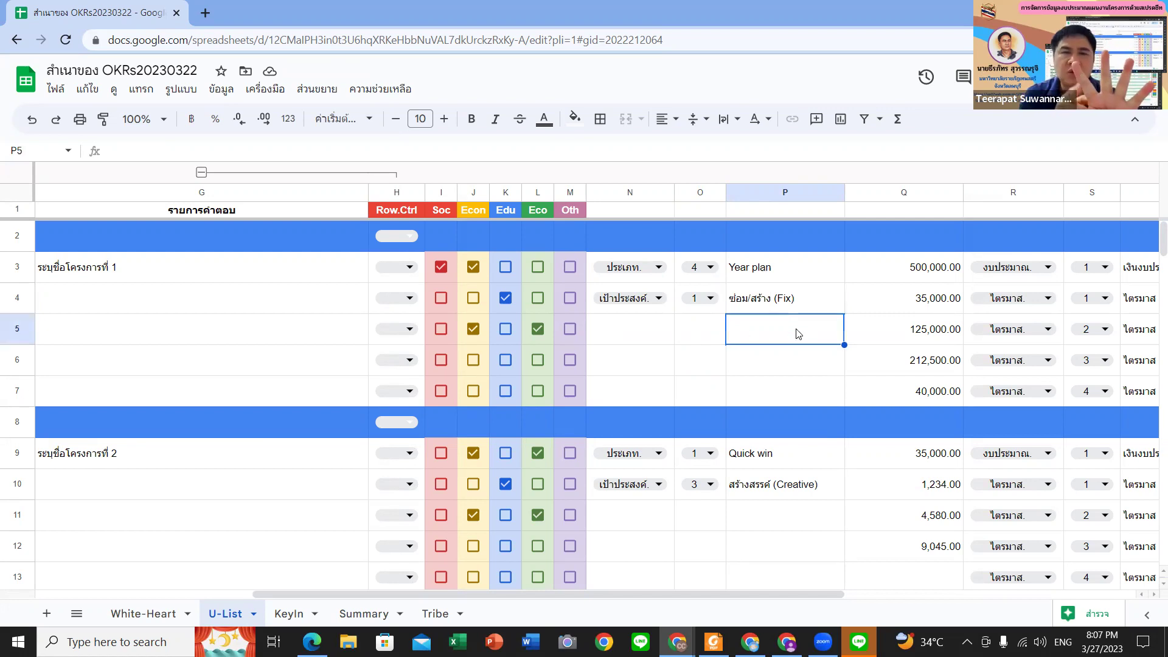
{"action": "left_click", "coordinate": [804, 311]}
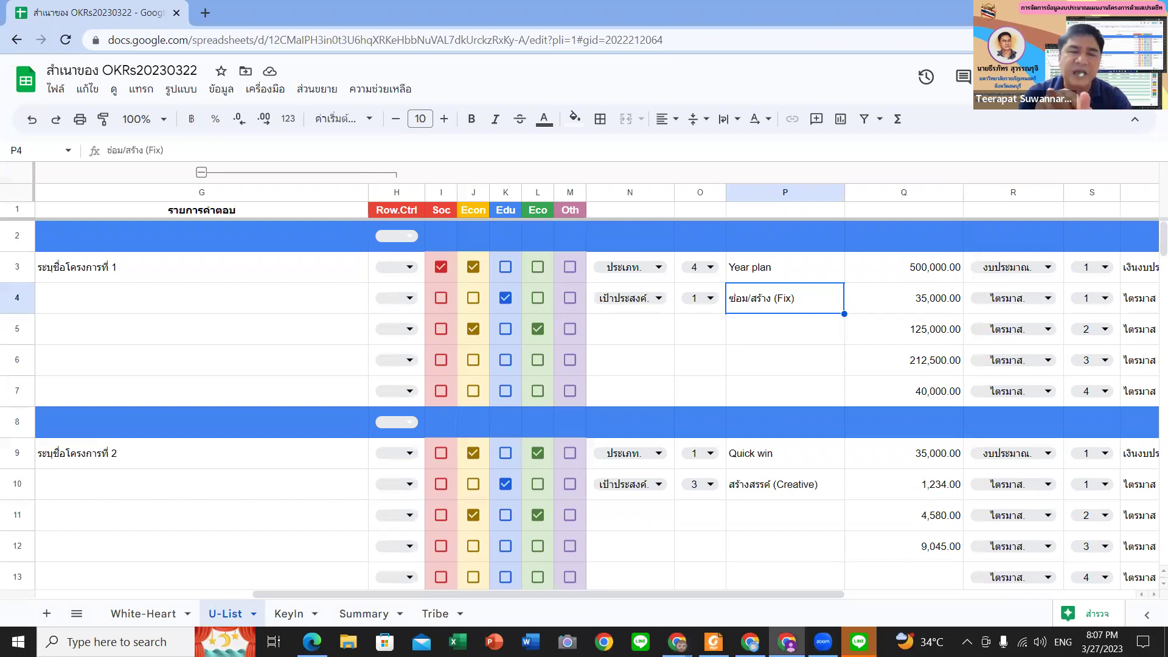
{"action": "left_click", "coordinate": [600, 330]}
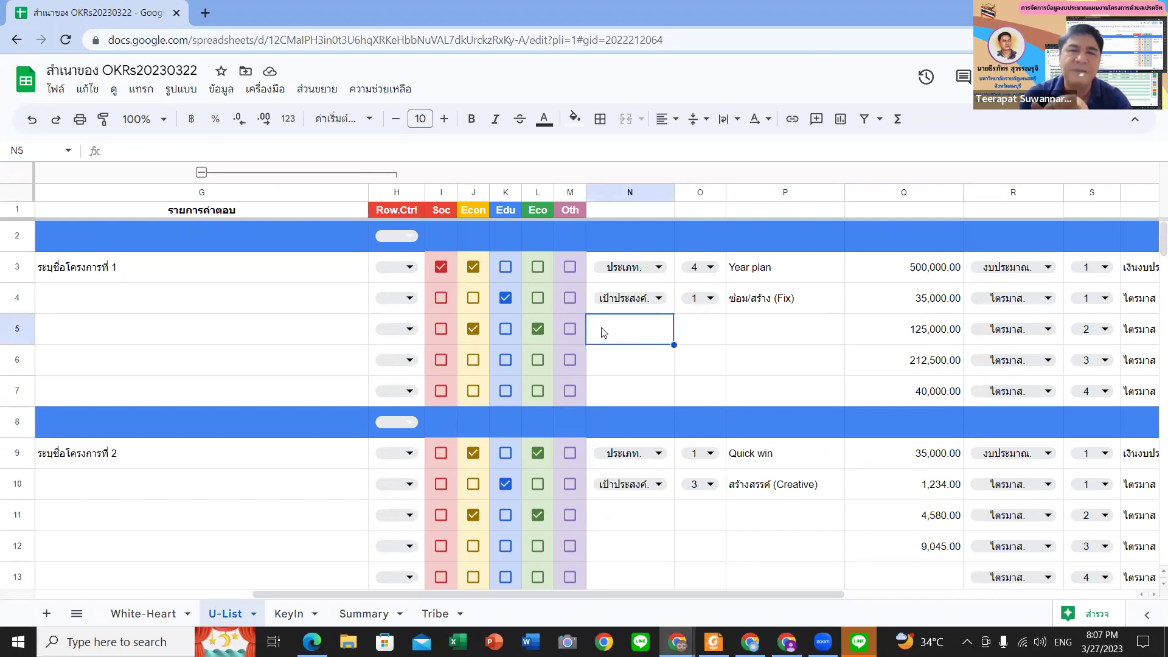
{"action": "left_click", "coordinate": [723, 329]}
{"action": "left_click", "coordinate": [770, 333]}
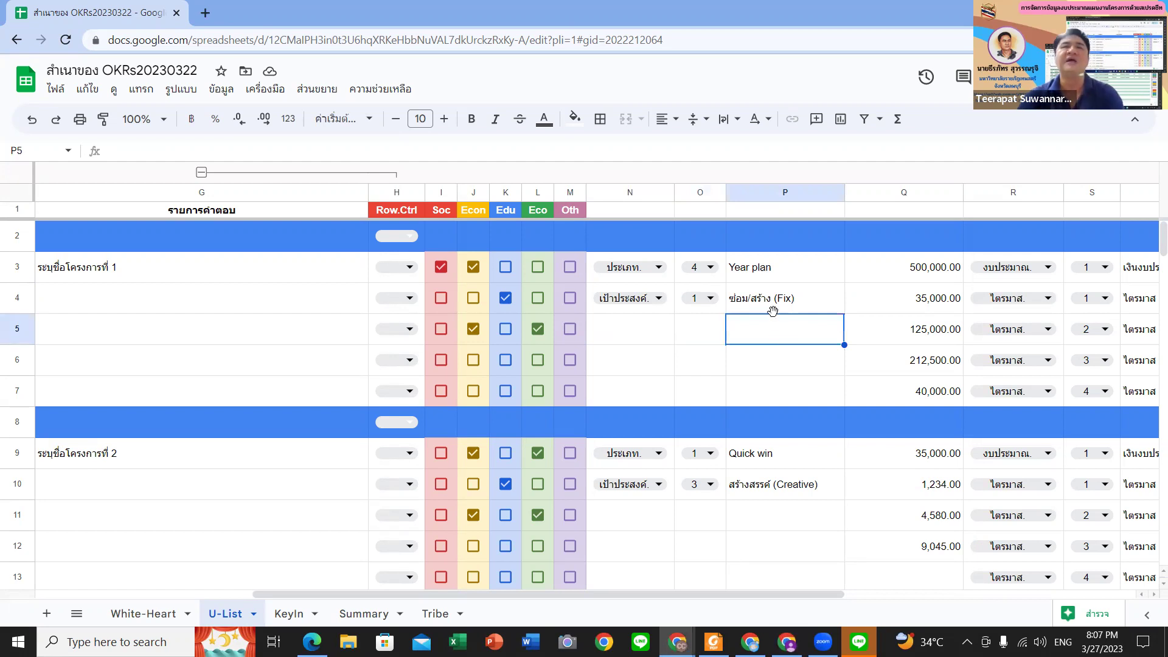
{"action": "left_click", "coordinate": [776, 308]}
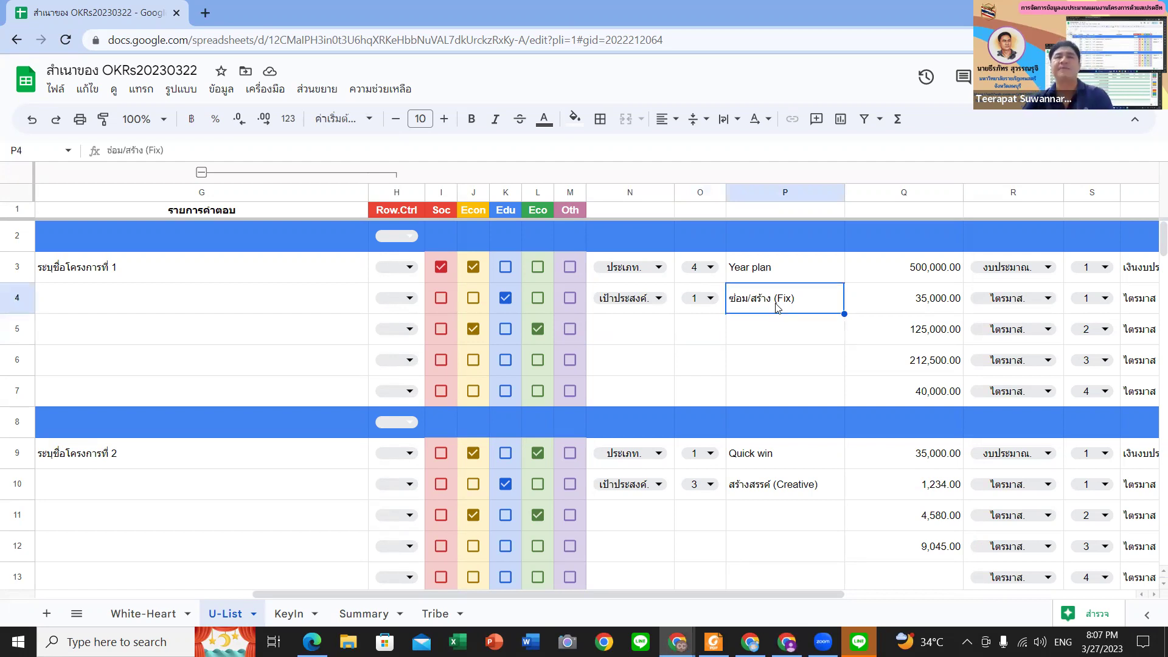
- Try goal code 3 (Creative) in O4 once more, and return it to 1
{"action": "left_click", "coordinate": [710, 300]}
{"action": "left_click", "coordinate": [713, 379]}
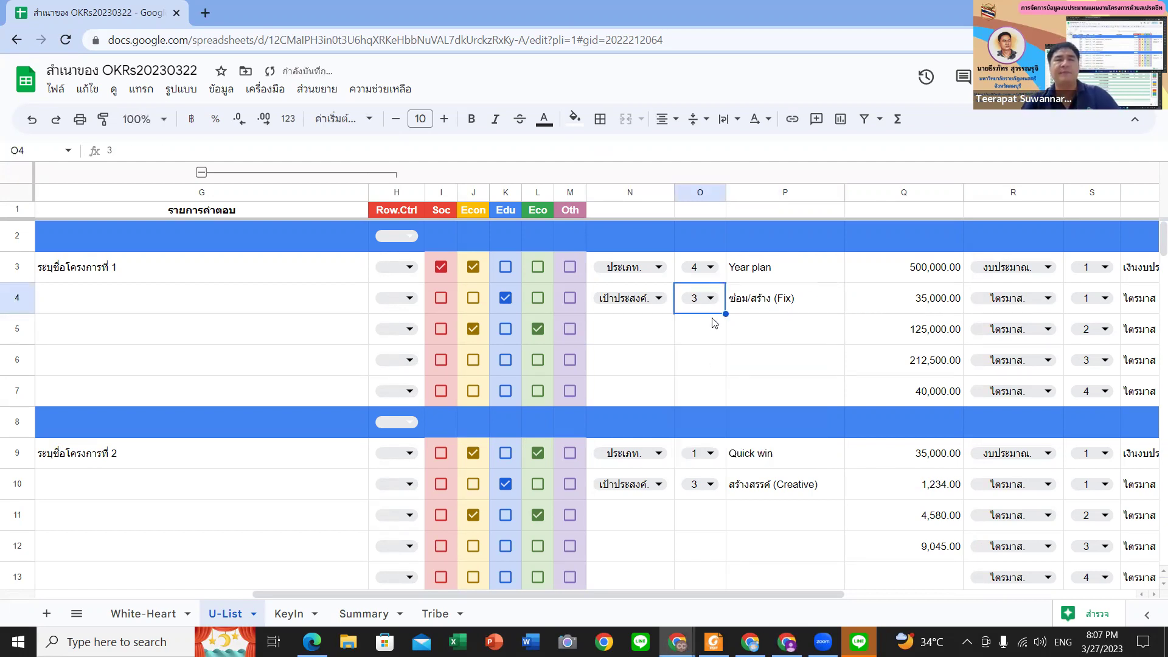
{"action": "left_click", "coordinate": [819, 306]}
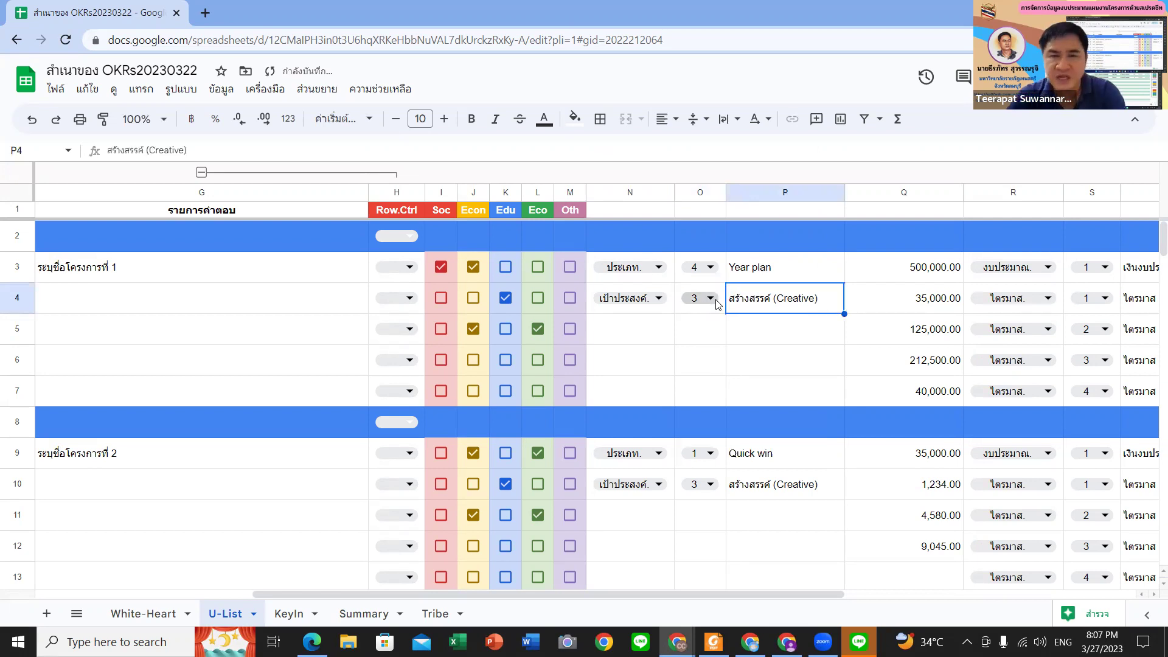
{"action": "left_click", "coordinate": [711, 303]}
{"action": "left_click", "coordinate": [741, 301]}
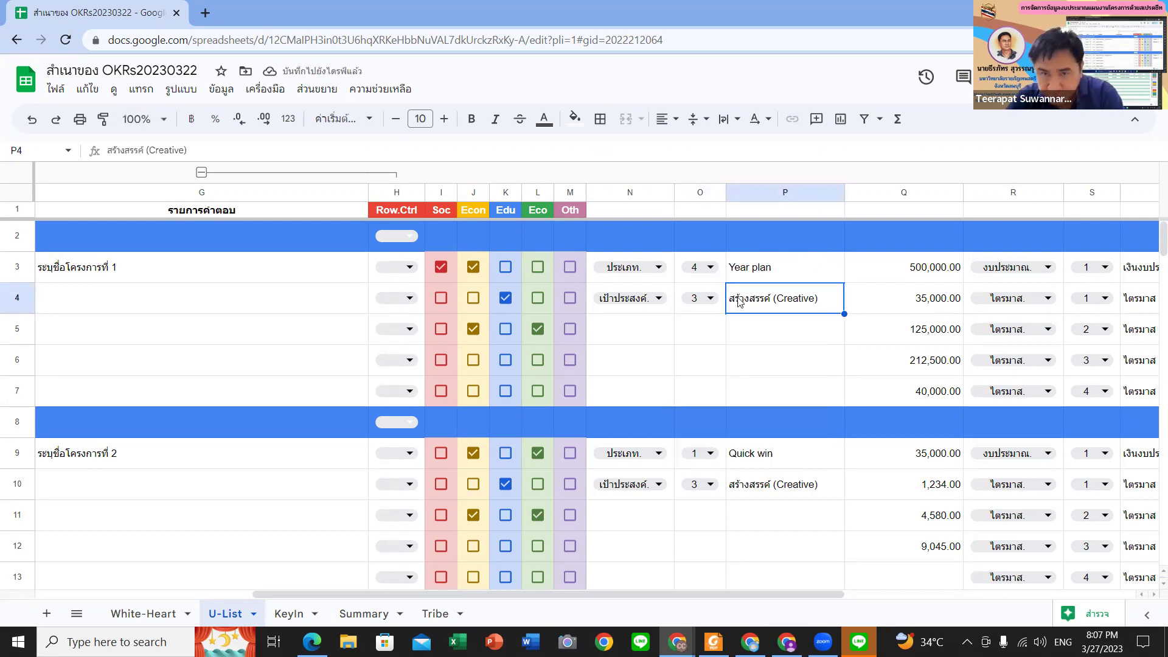
{"action": "left_click", "coordinate": [707, 302]}
{"action": "left_click", "coordinate": [704, 329]}
- Try quarter (ไตรมาส) code 2 in S4 for the first project's 35,000.00 budget row, and return it to 1
{"action": "left_click", "coordinate": [891, 302]}
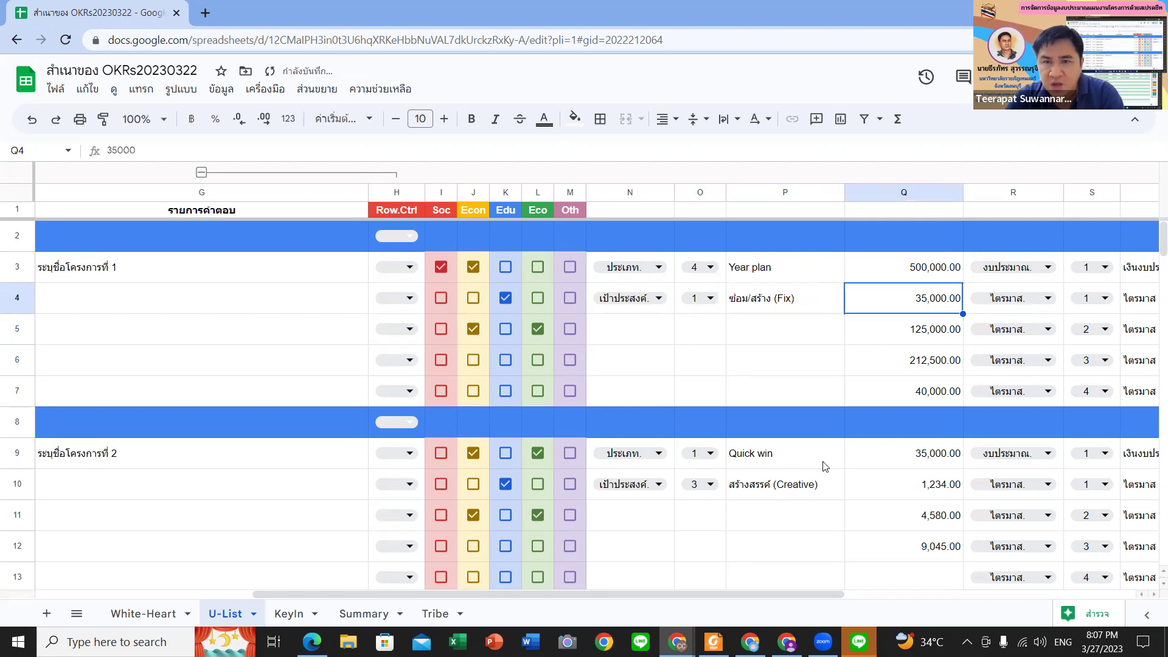
{"action": "left_click_drag", "start_coordinate": [829, 594], "coordinate": [1012, 594]}
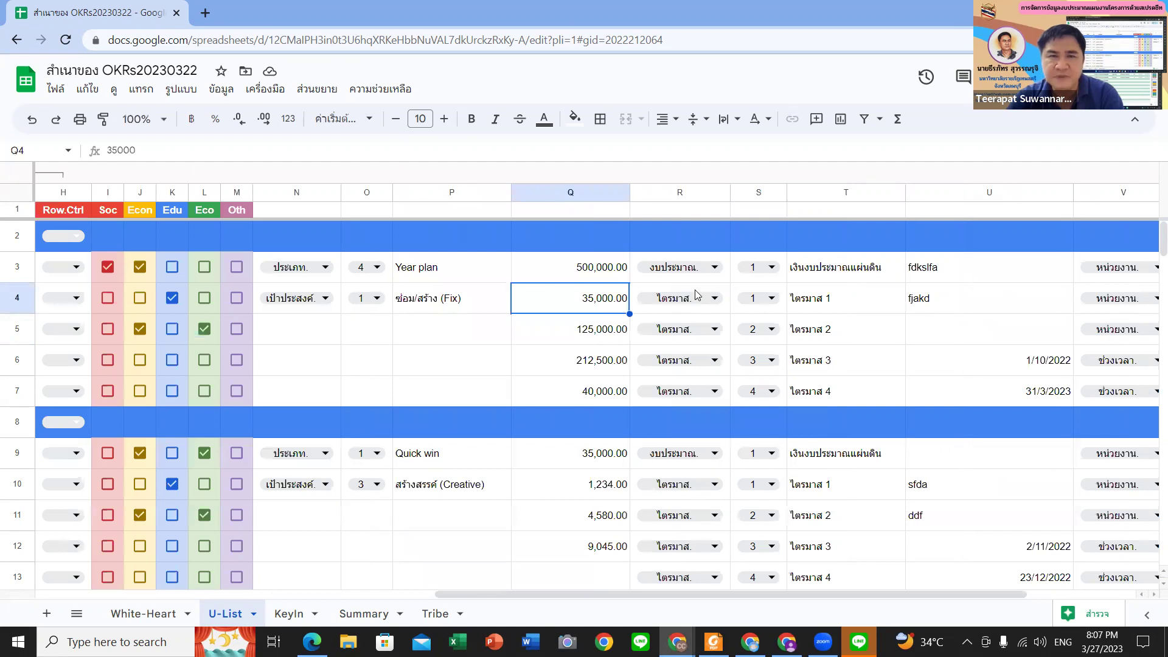
{"action": "left_click", "coordinate": [771, 299]}
{"action": "left_click", "coordinate": [746, 353]}
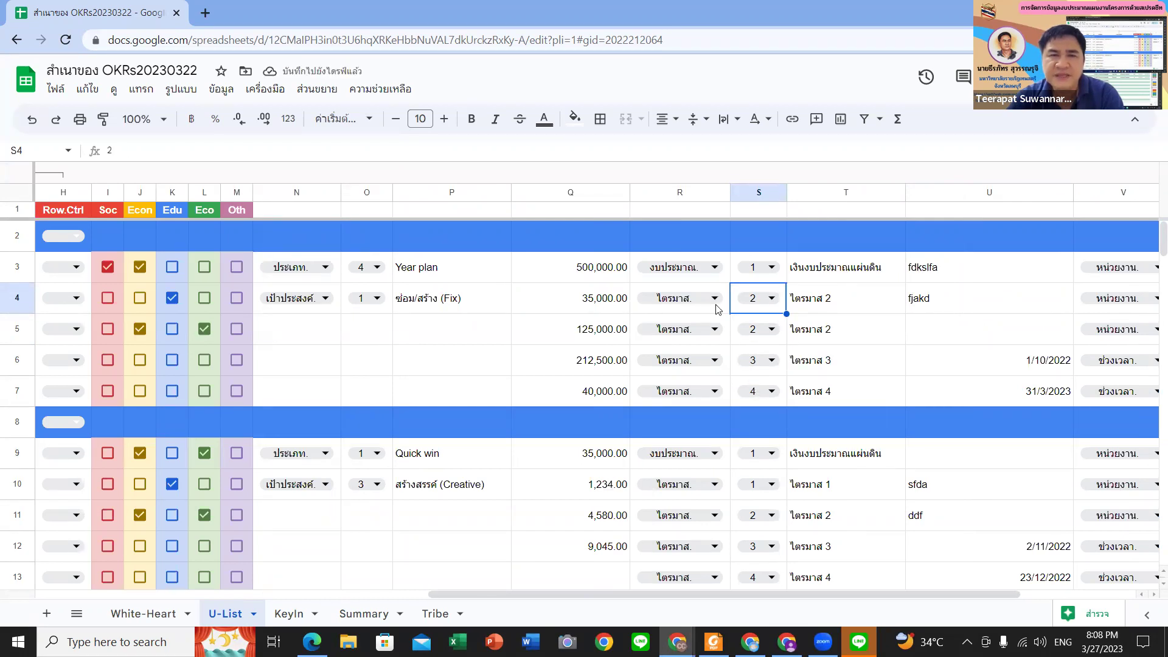
{"action": "double_click", "coordinate": [770, 307]}
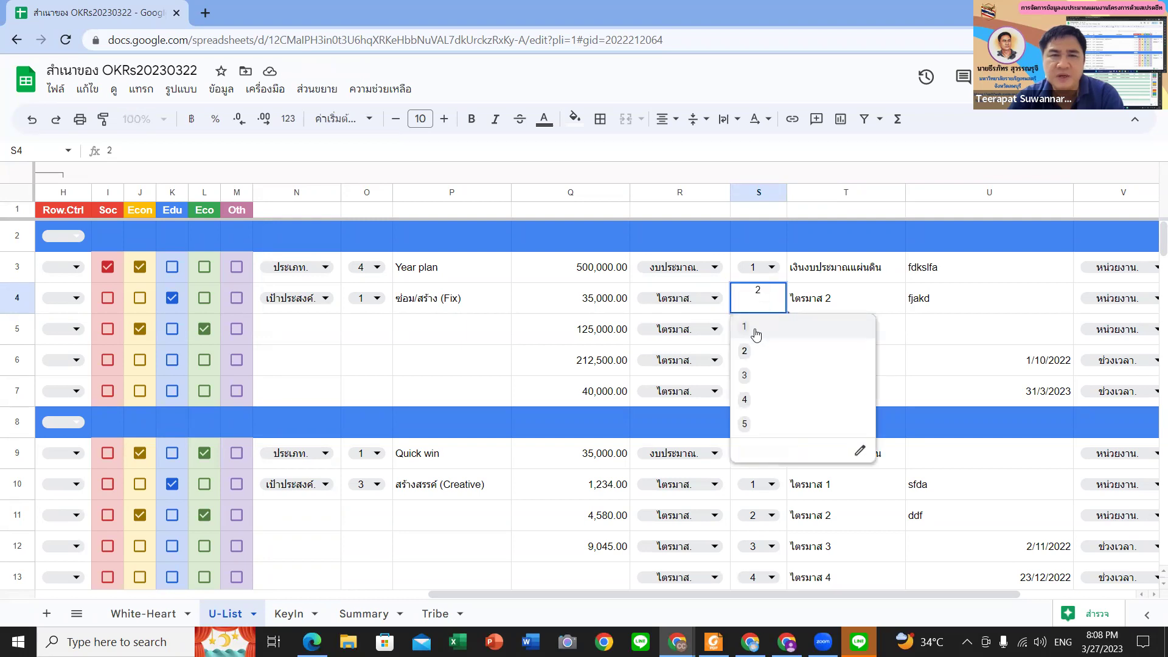
{"action": "key", "text": "Escape"}
- Switch the first project's budget source (งบประมาณ) code in S3 to 2, 3 and finally 4
{"action": "double_click", "coordinate": [753, 271]}
{"action": "left_click", "coordinate": [755, 321]}
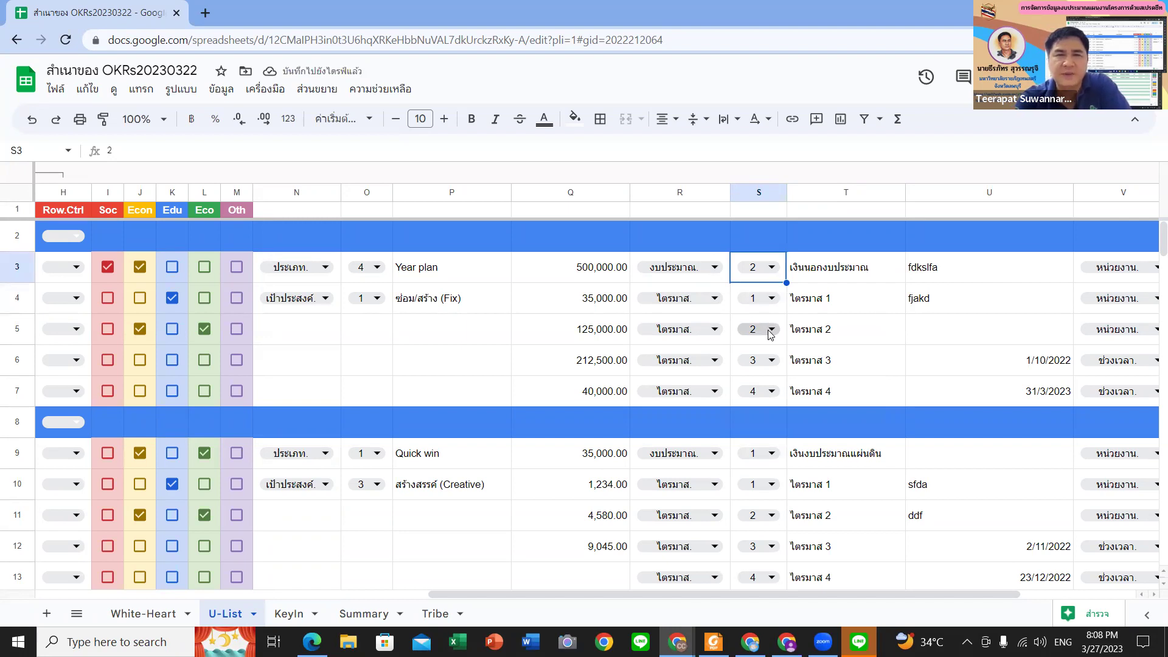
{"action": "left_click", "coordinate": [770, 267]}
{"action": "left_click", "coordinate": [763, 346]}
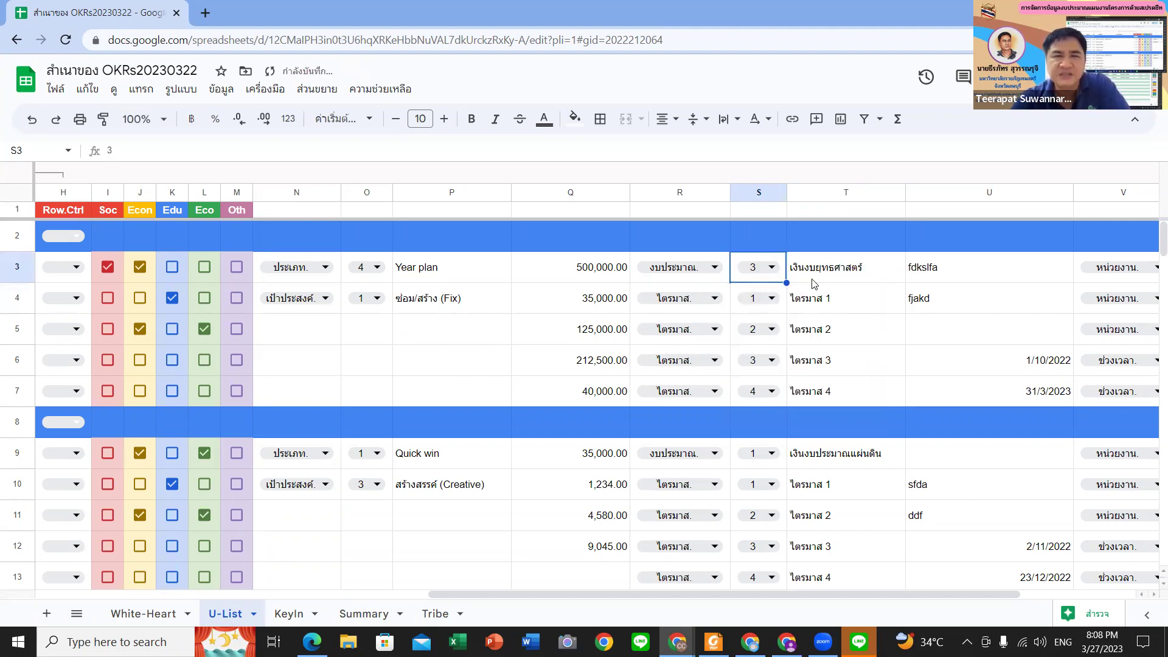
{"action": "left_click", "coordinate": [765, 274]}
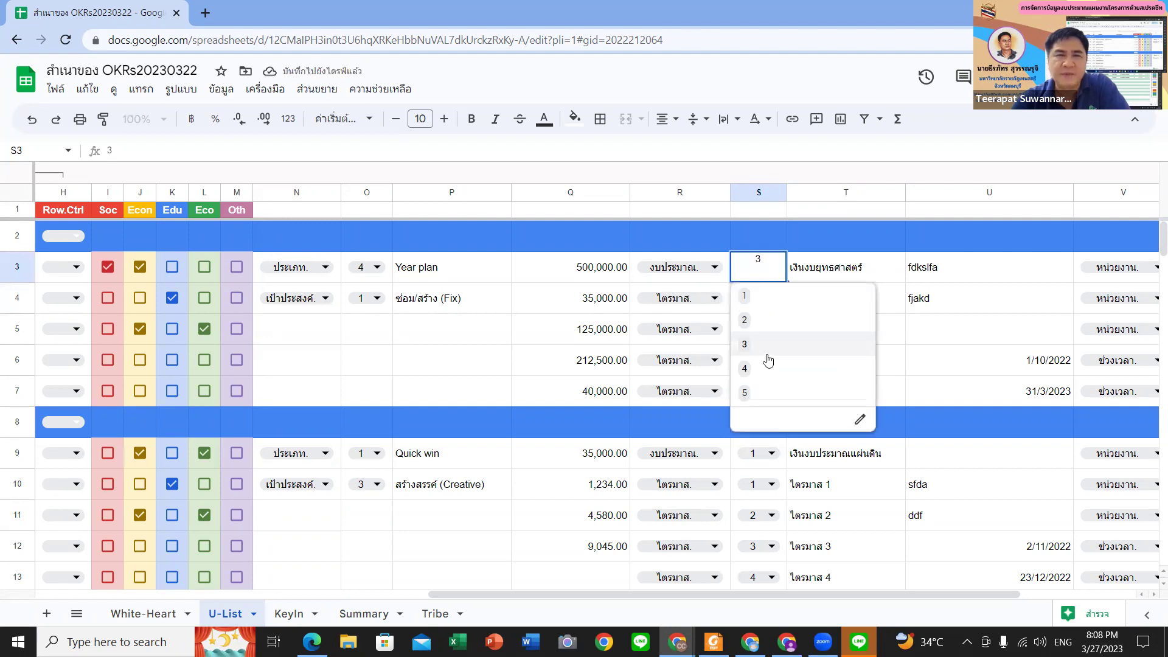
{"action": "left_click", "coordinate": [766, 378]}
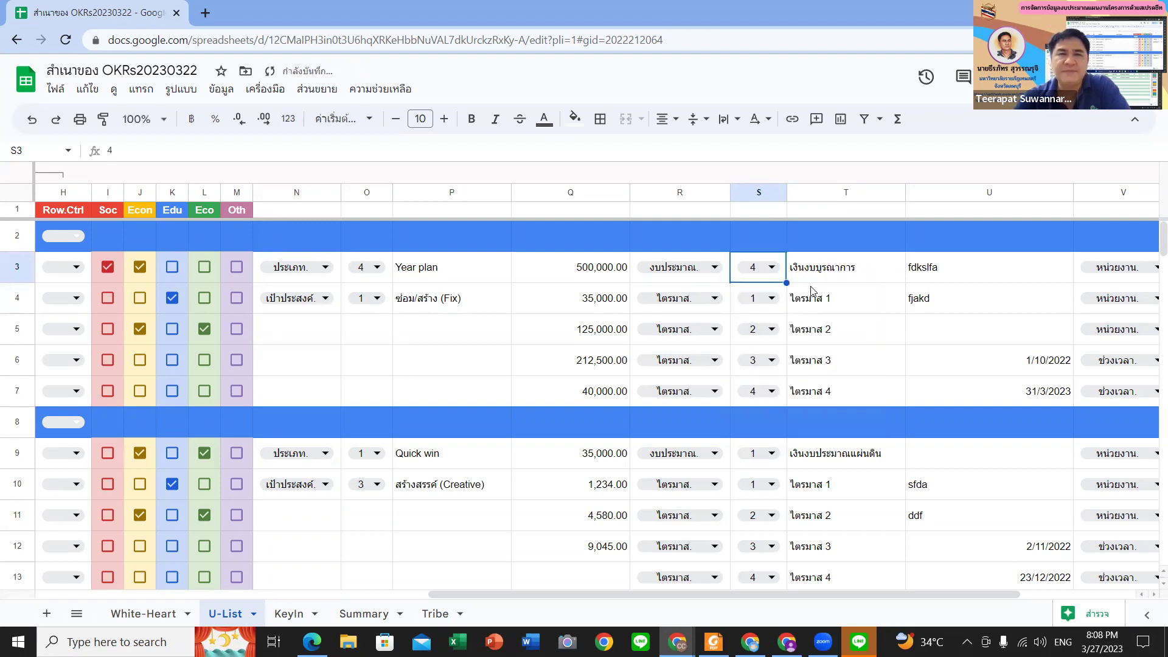
- Switch the first project's budget source (งบประมาณ) code in S3 to 5, 1 and finally 2
{"action": "left_click", "coordinate": [772, 273]}
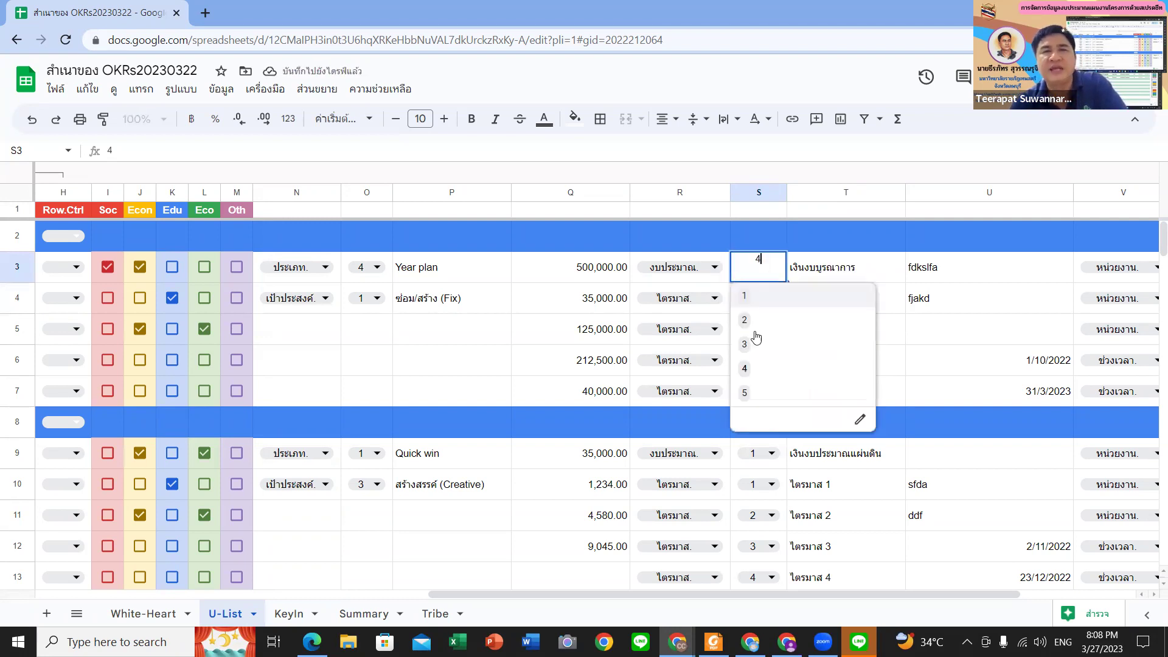
{"action": "left_click", "coordinate": [759, 393]}
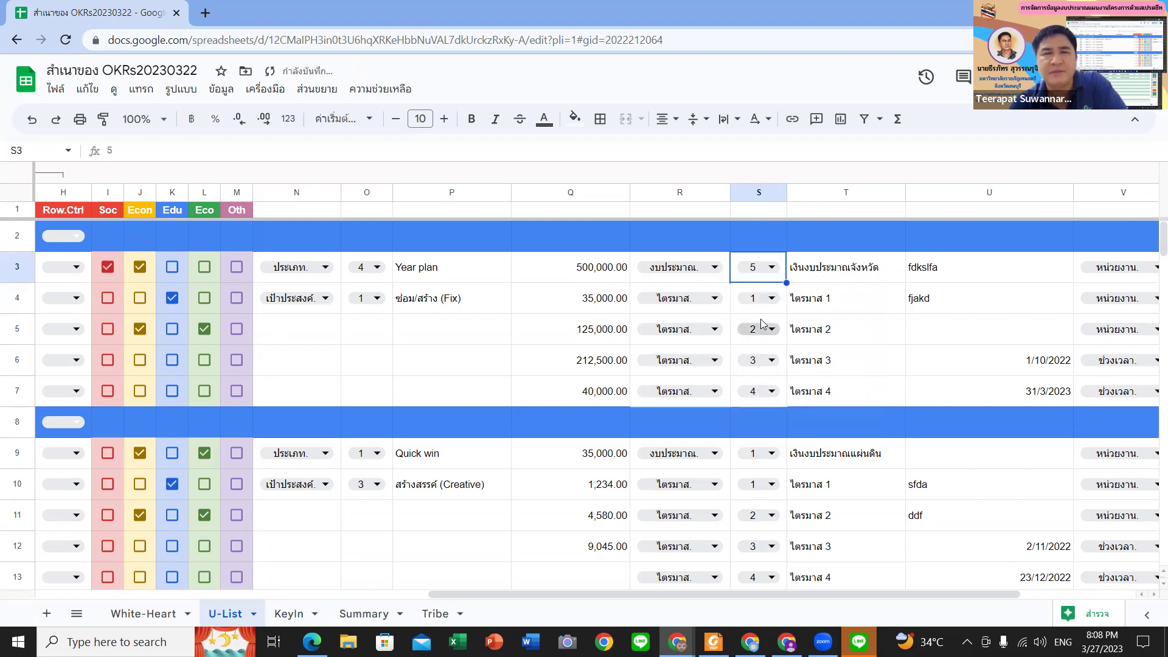
{"action": "left_click", "coordinate": [773, 267]}
{"action": "left_click", "coordinate": [759, 302]}
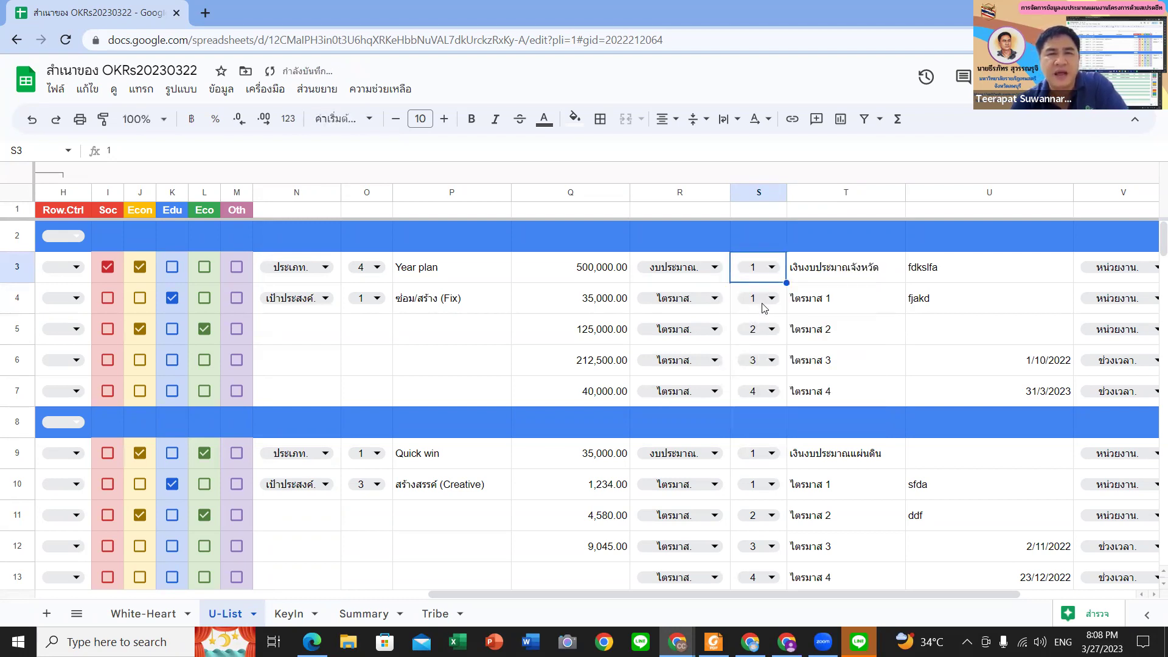
{"action": "left_click", "coordinate": [773, 278]}
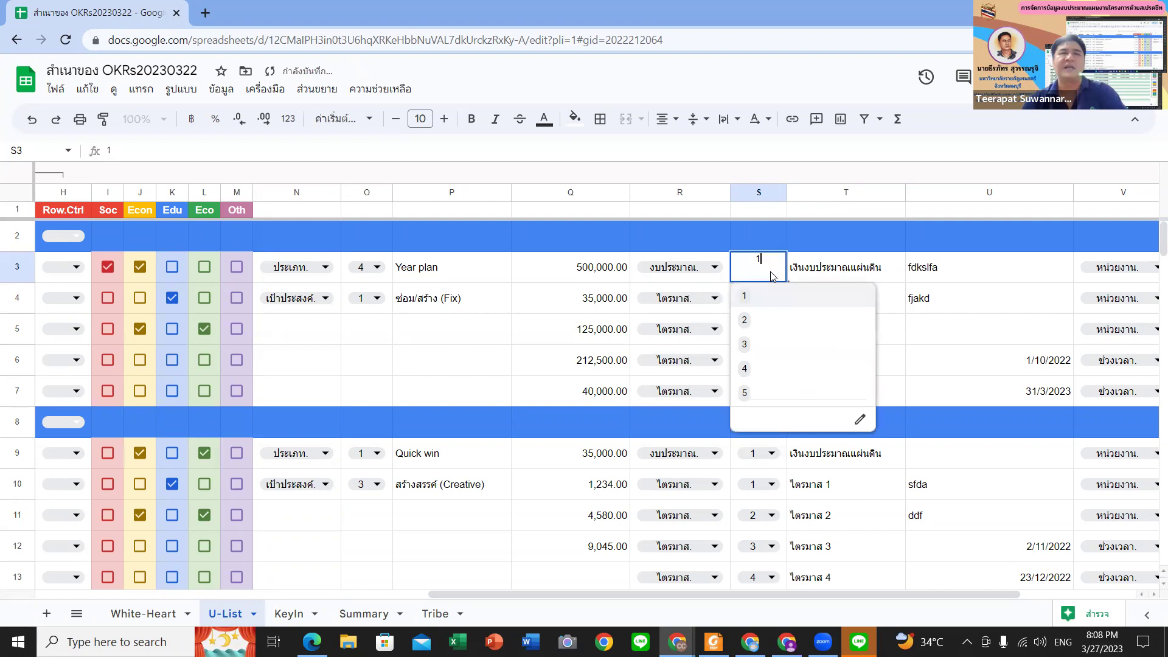
{"action": "left_click", "coordinate": [758, 327]}
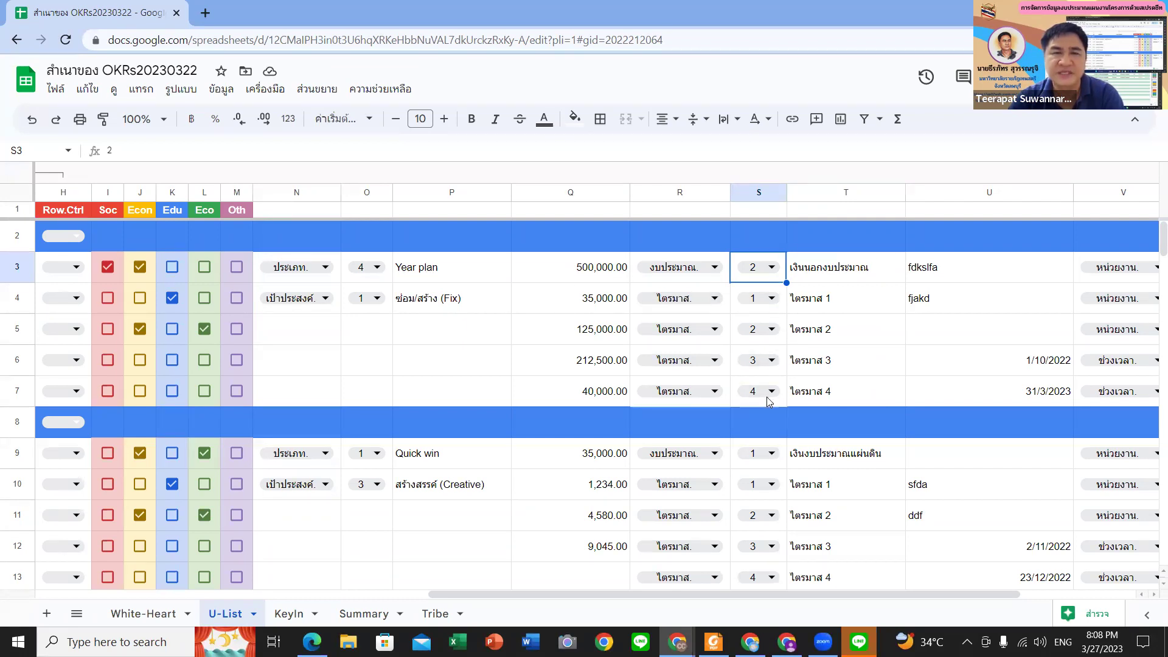
- Go through the first project's quarter descriptions in T4:T7 and sum its quarterly amounts in Q4:Q7
{"action": "left_click", "coordinate": [834, 390]}
{"action": "left_click", "coordinate": [834, 357]}
{"action": "left_click", "coordinate": [832, 339]}
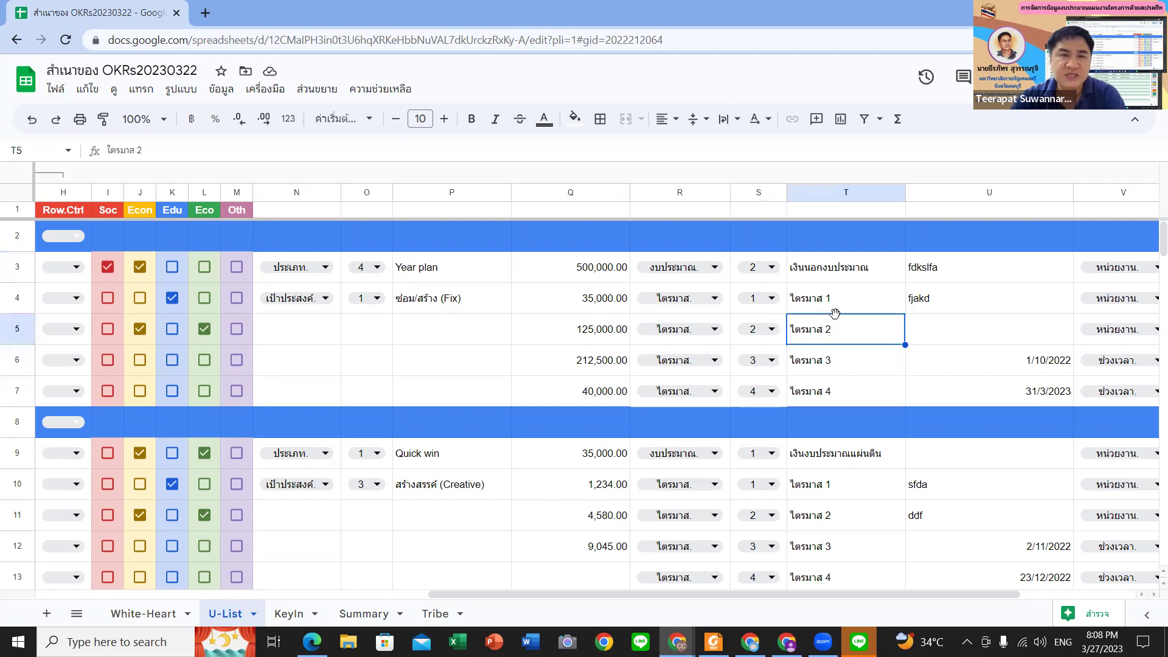
{"action": "left_click", "coordinate": [843, 303]}
{"action": "left_click", "coordinate": [851, 334]}
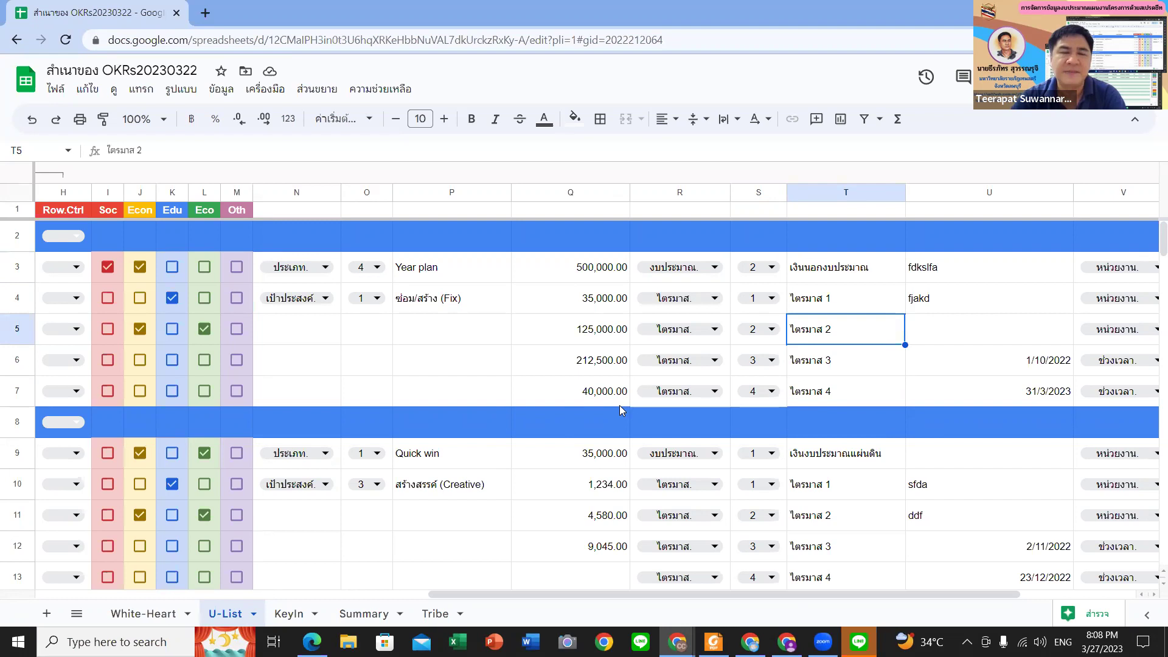
{"action": "left_click", "coordinate": [583, 301]}
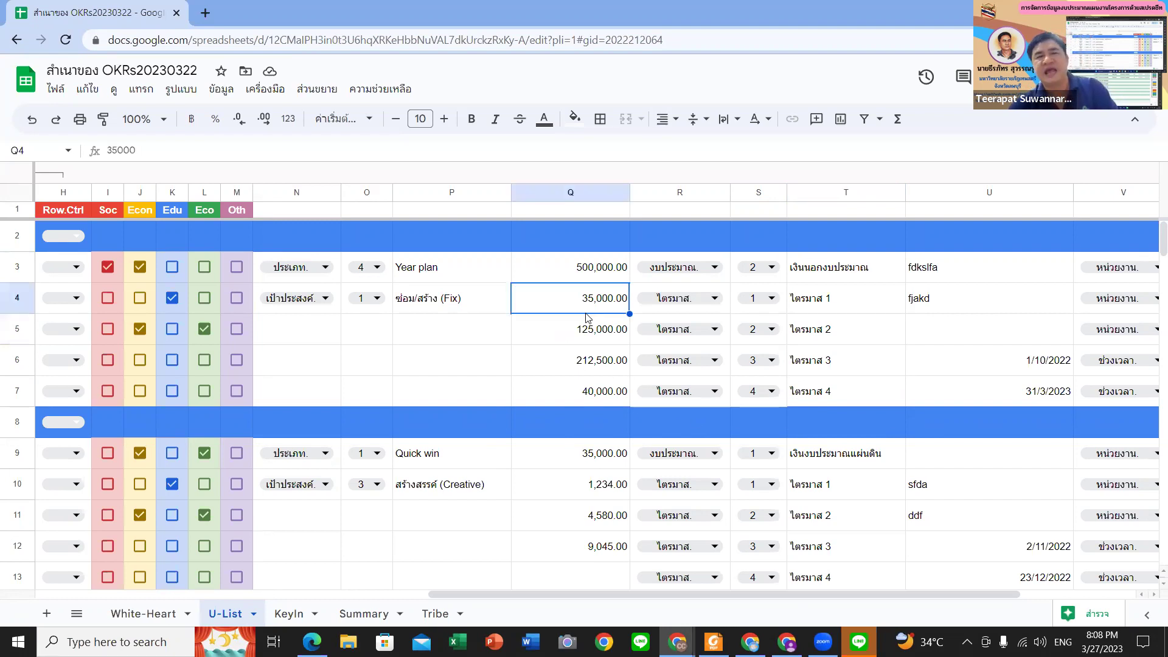
{"action": "left_click_drag", "start_coordinate": [590, 396], "coordinate": [594, 299]}
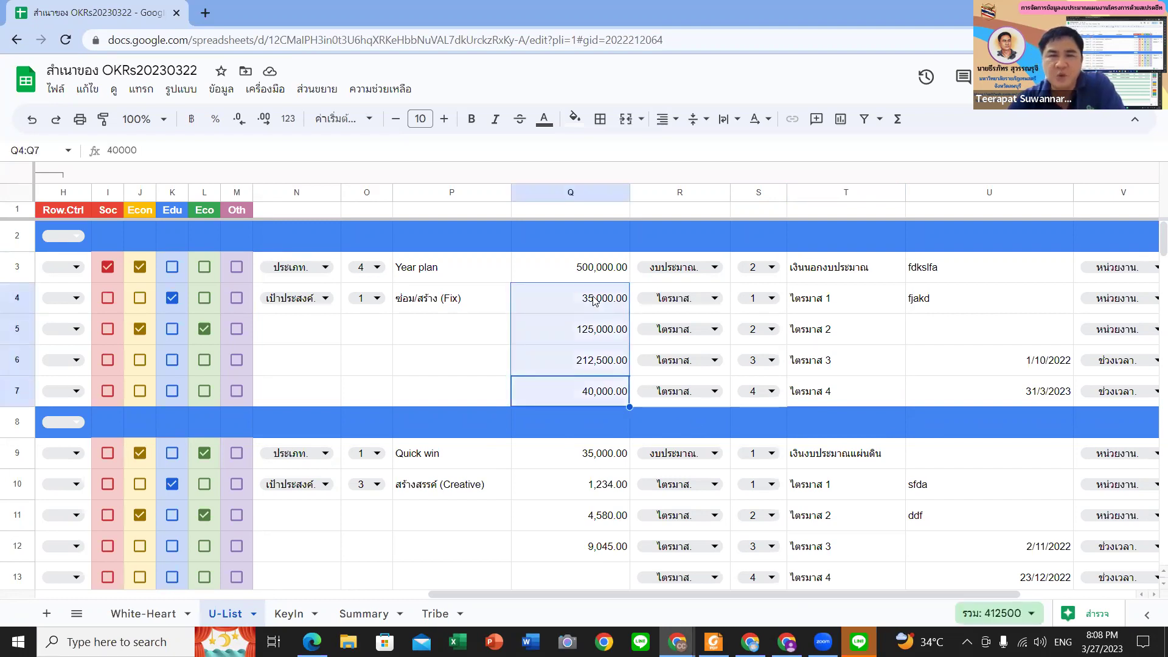
{"action": "left_click", "coordinate": [894, 338]}
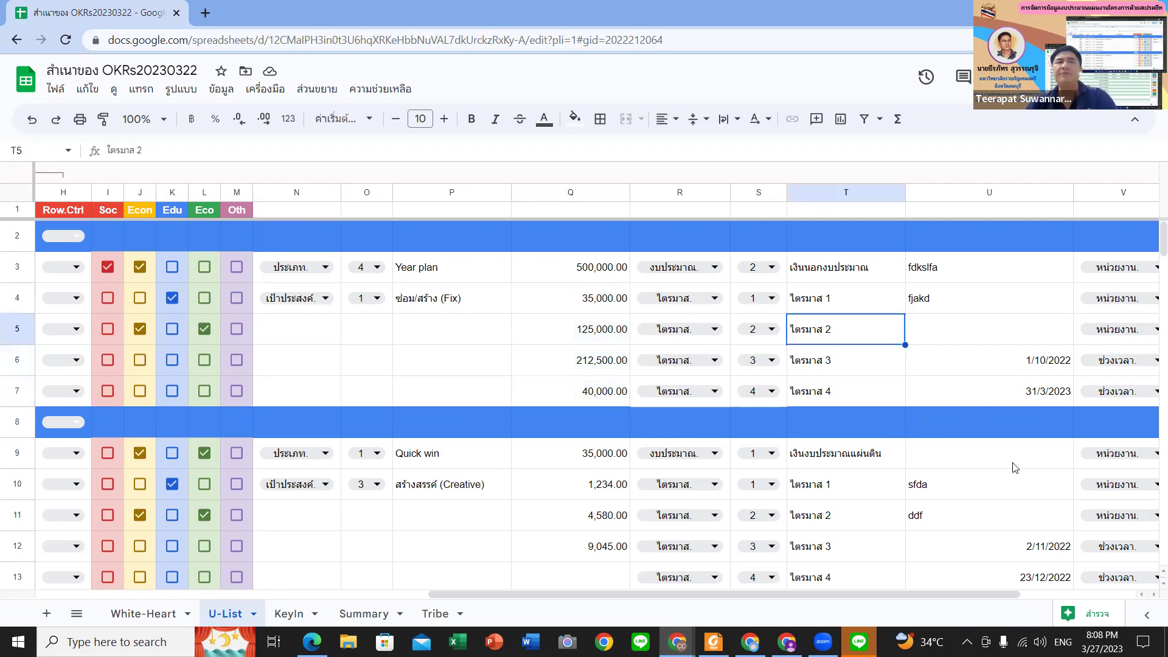
- Go through the first project's responsible unit and start date cells in U3:U6
{"action": "scroll", "coordinate": [809, 596], "scroll_direction": "right", "scroll_amount": 5}
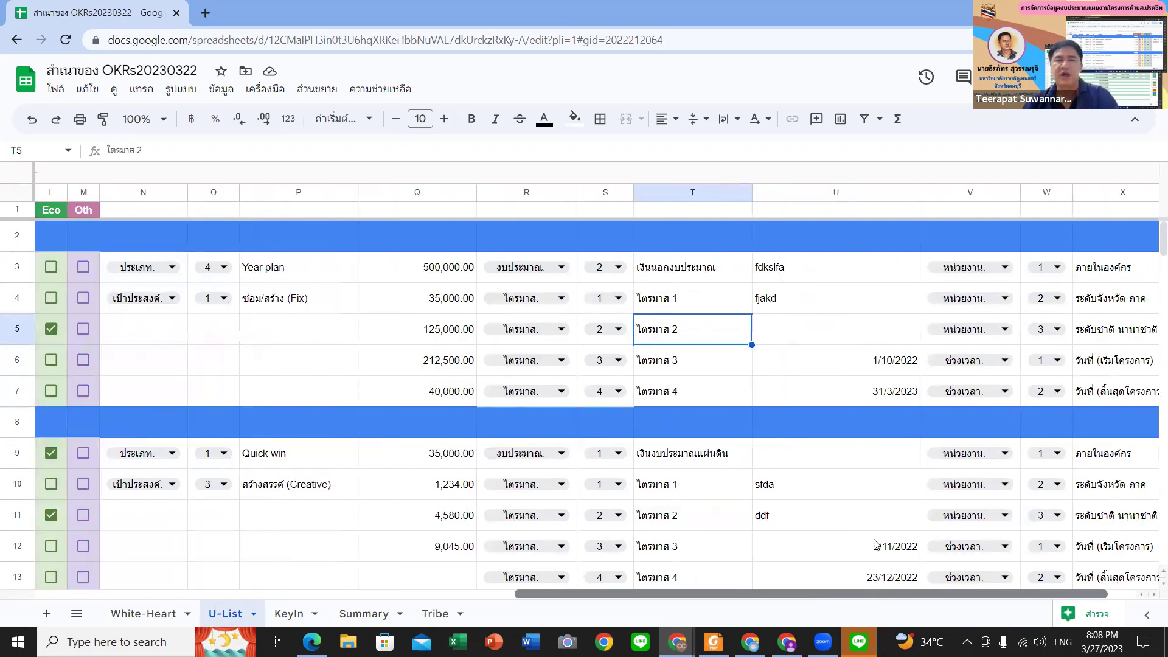
{"action": "left_click", "coordinate": [829, 361]}
{"action": "left_click", "coordinate": [818, 330]}
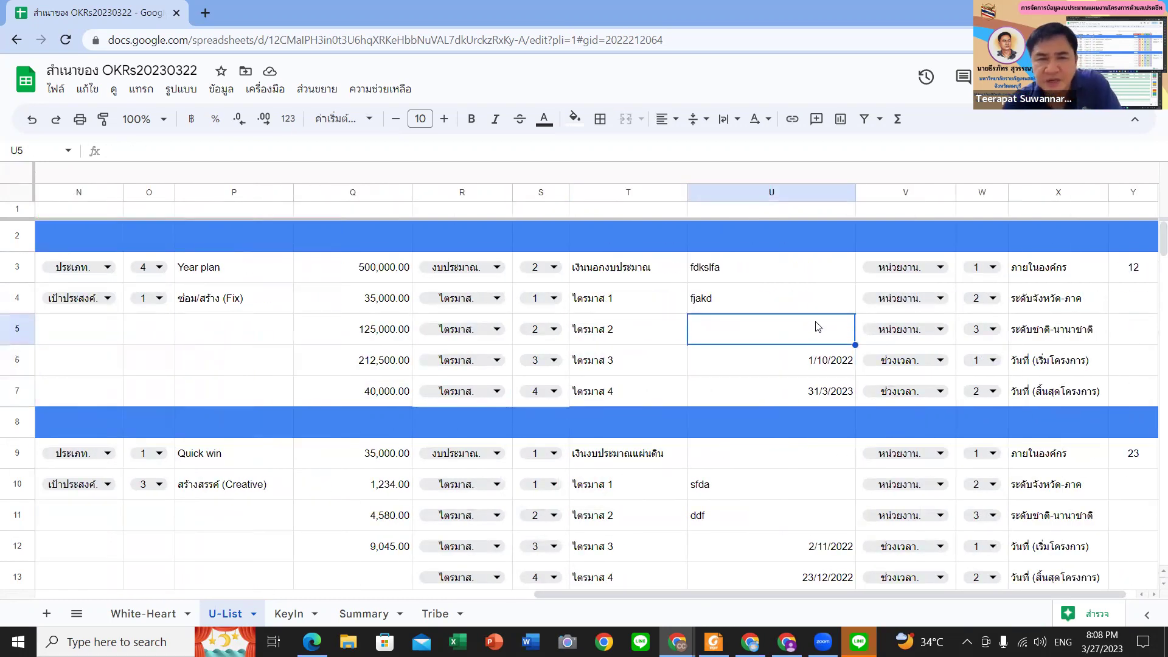
{"action": "left_click", "coordinate": [818, 299]}
{"action": "left_click", "coordinate": [822, 268]}
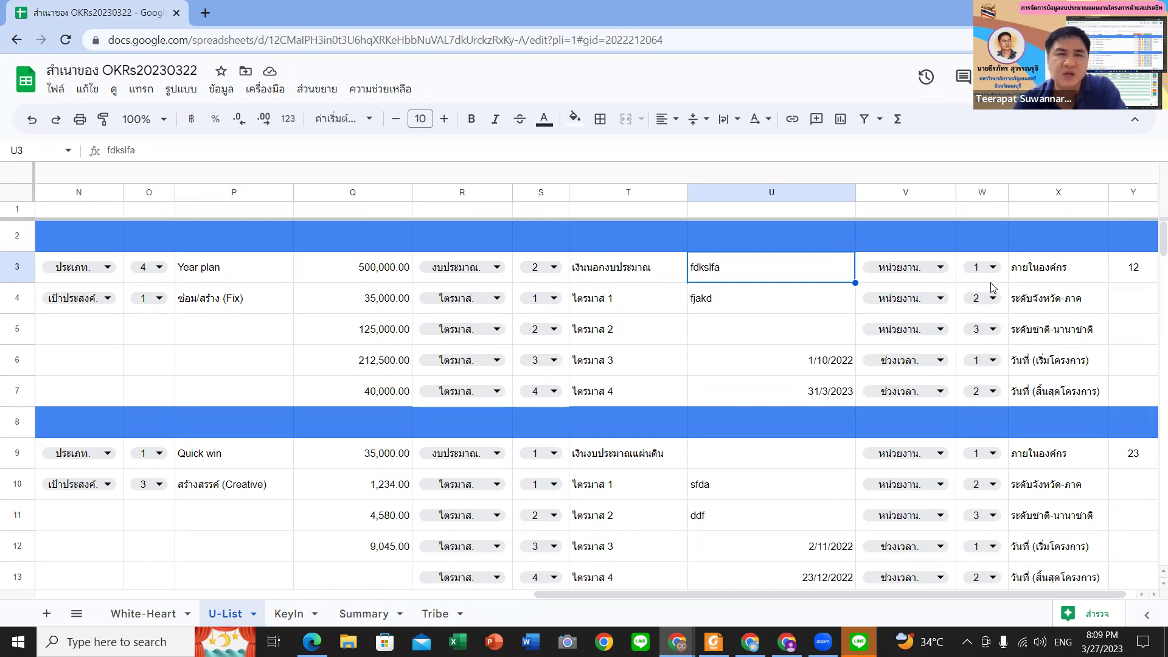
{"action": "left_click", "coordinate": [796, 346]}
{"action": "left_click", "coordinate": [776, 298]}
- Replace the first project's internal unit (ภายในองค์กร) text in U3 with "วิชาการ"
{"action": "left_click", "coordinate": [783, 277]}
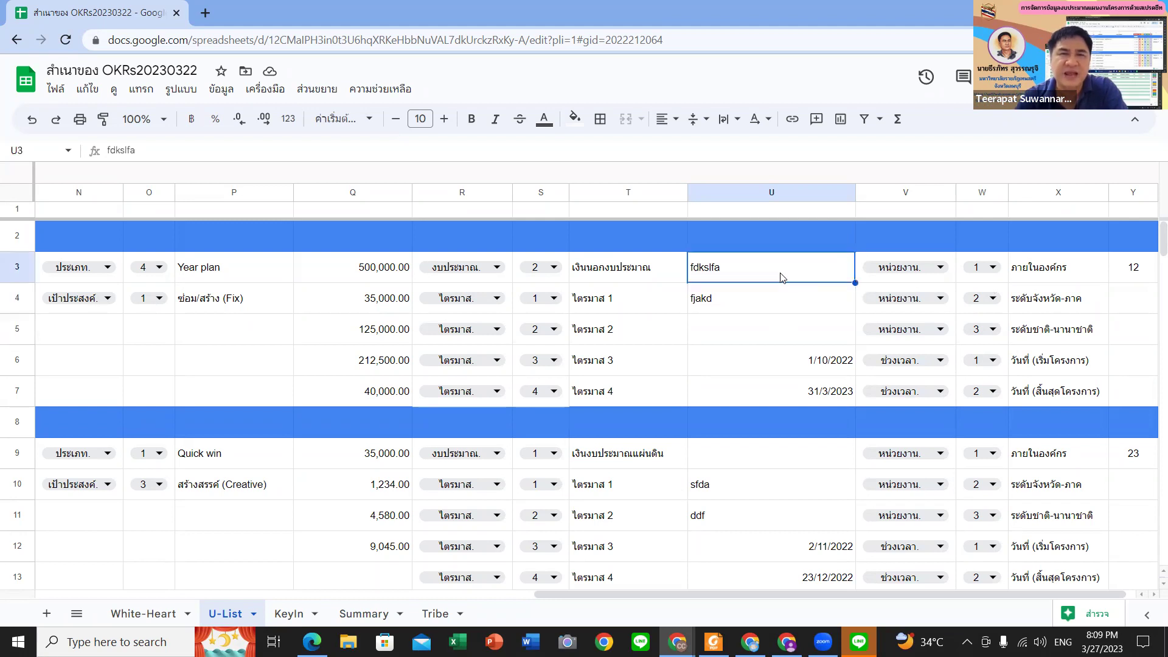
{"action": "type", "text": ";"}
{"action": "key", "text": "BackSpace"}
{"action": "key", "text": "grave"}
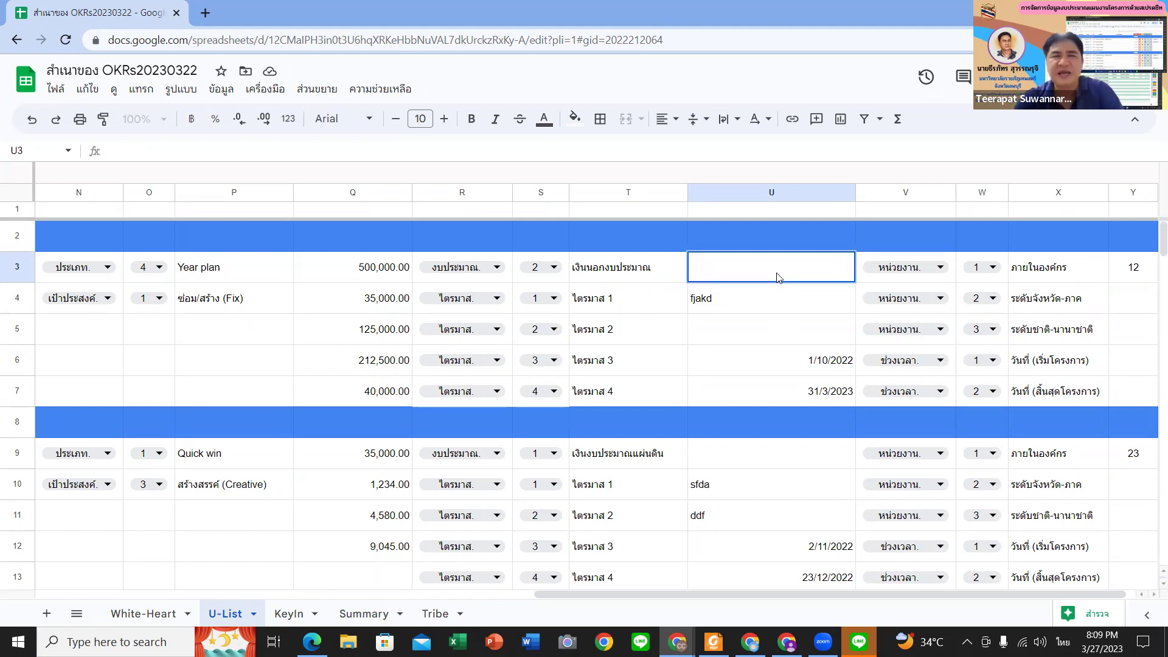
{"action": "type", "text": "วิชาก"}
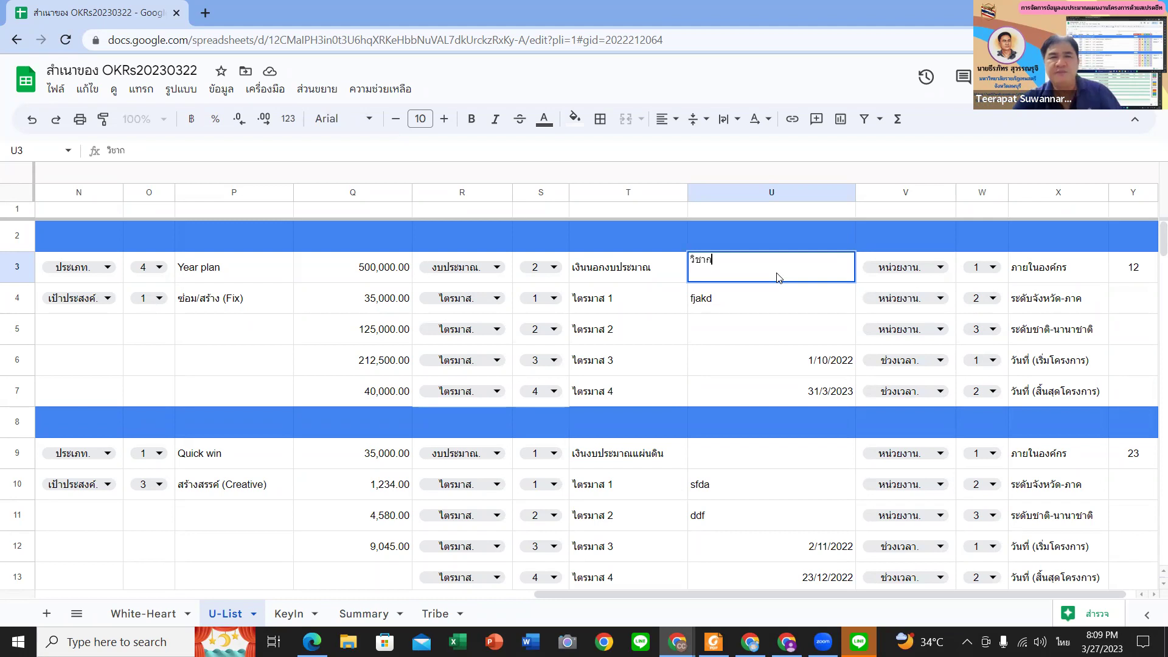
{"action": "key", "text": "Return"}
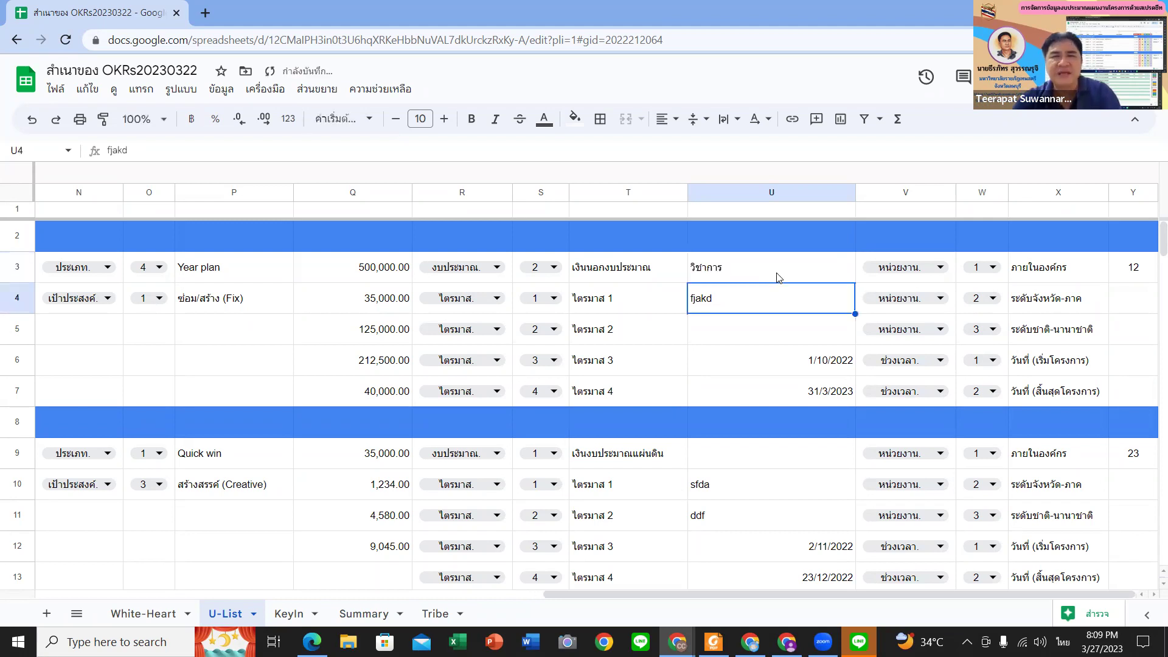
{"action": "left_click", "coordinate": [776, 277]}
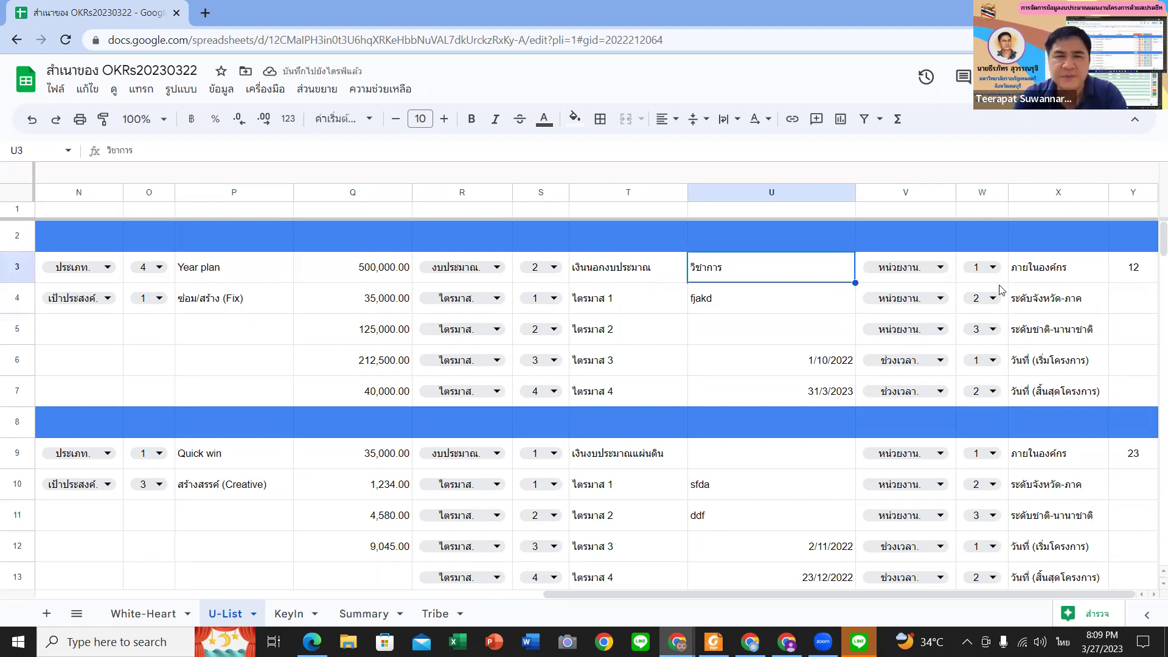
- Clear the first project's provincial-regional unit (ระดับจังหวัด-ภาค) text in U4
{"action": "left_click", "coordinate": [709, 307]}
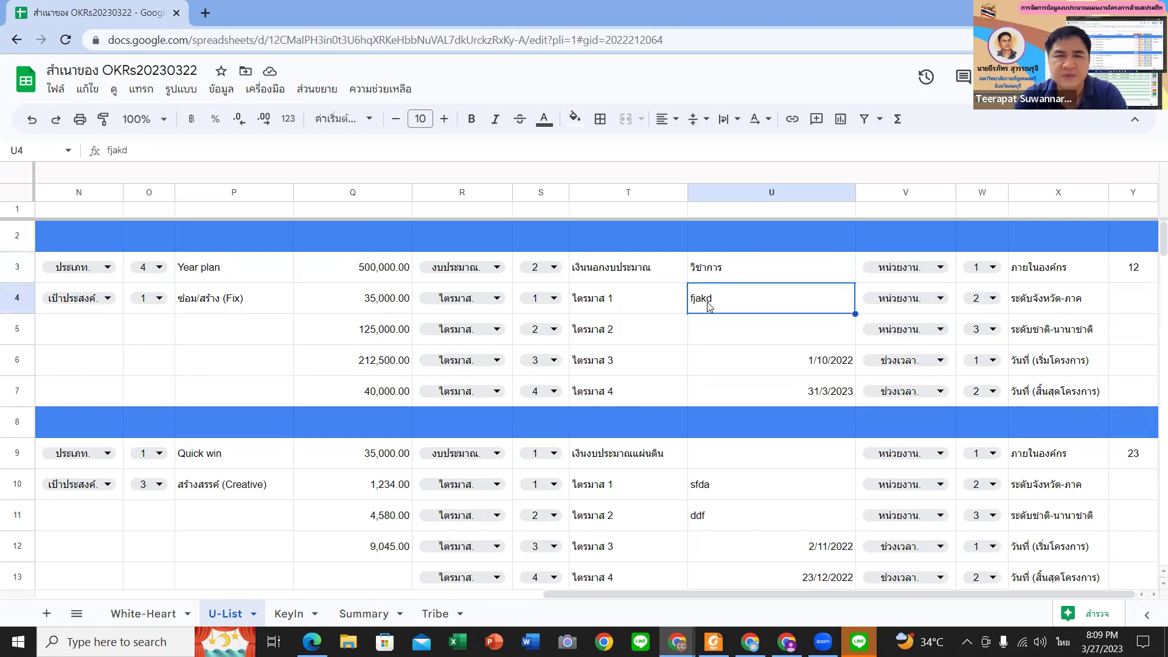
{"action": "key", "text": "Delete"}
{"action": "left_click", "coordinate": [709, 332]}
{"action": "left_click", "coordinate": [720, 300]}
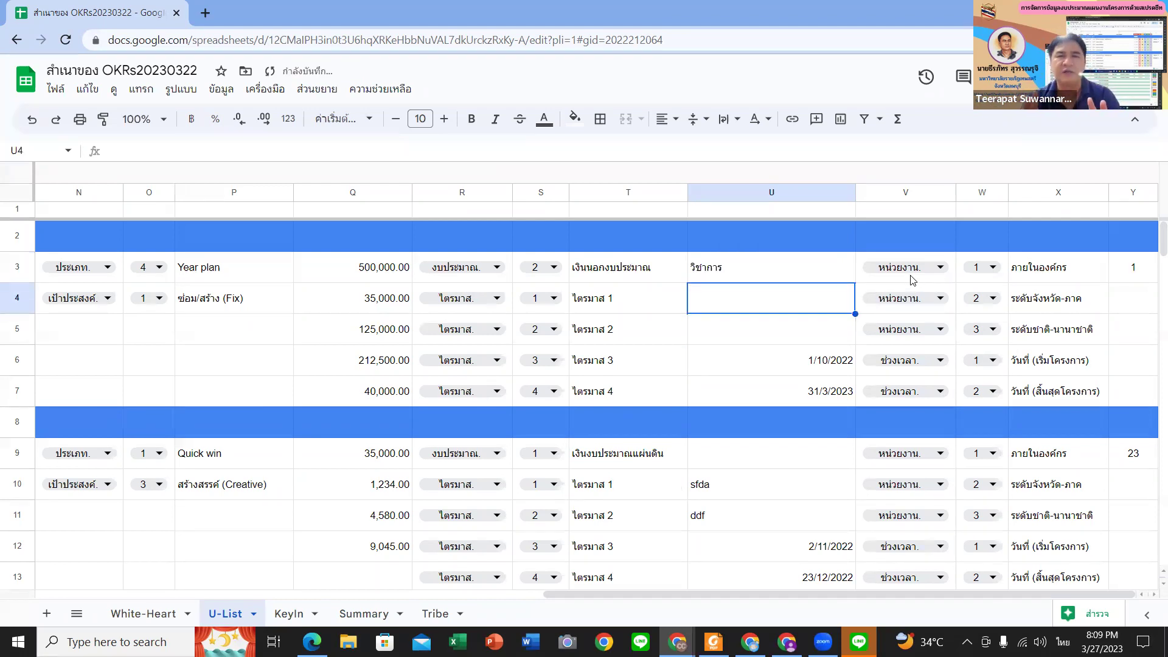
- Compare the first project's unit cells U3 and U4 with the code in Y3, and view the category choices in V3
{"action": "left_click", "coordinate": [710, 272]}
{"action": "left_click", "coordinate": [719, 296]}
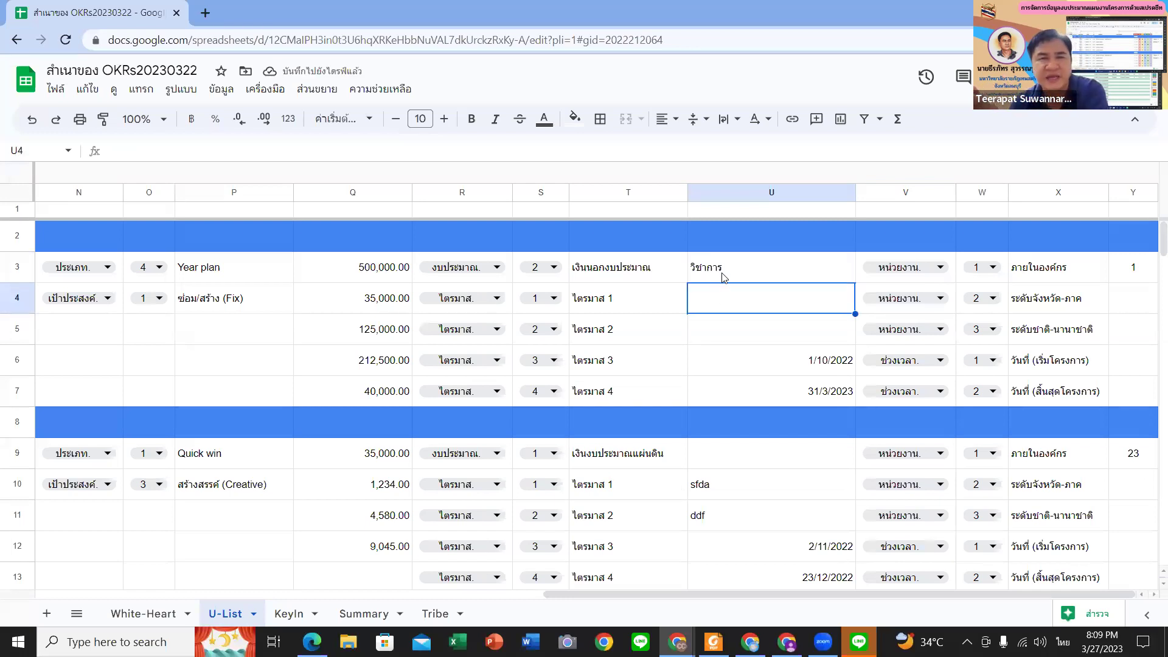
{"action": "left_click", "coordinate": [729, 269]}
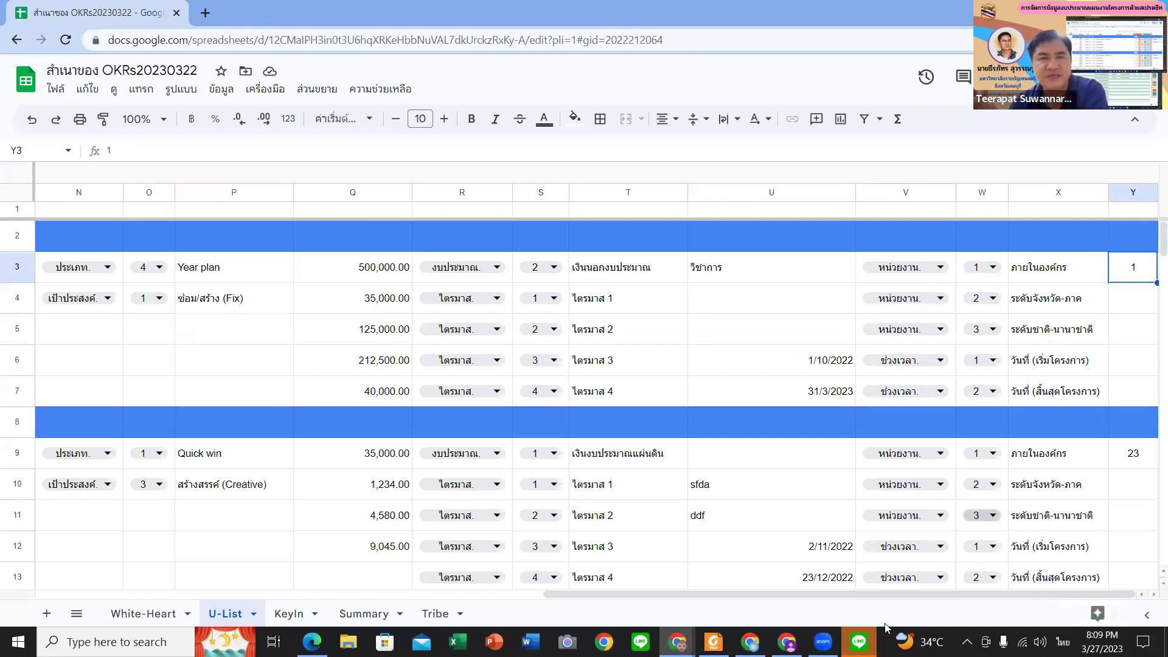
{"action": "left_click_drag", "start_coordinate": [850, 581], "coordinate": [962, 582]}
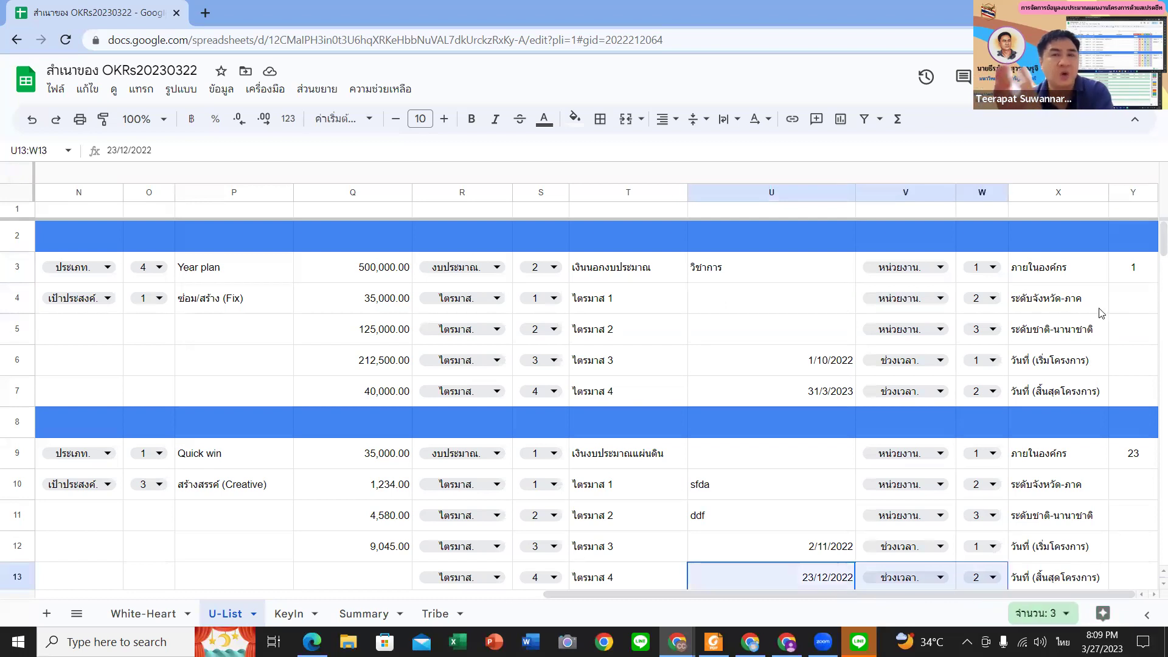
{"action": "left_click", "coordinate": [1121, 268]}
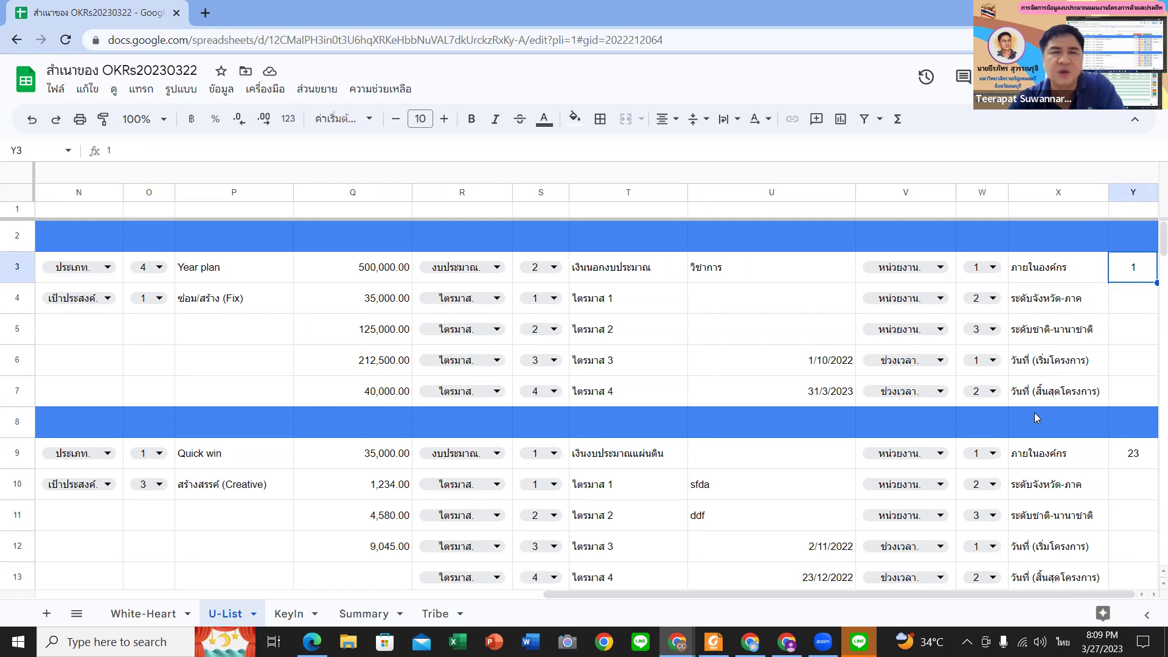
{"action": "left_click", "coordinate": [924, 267]}
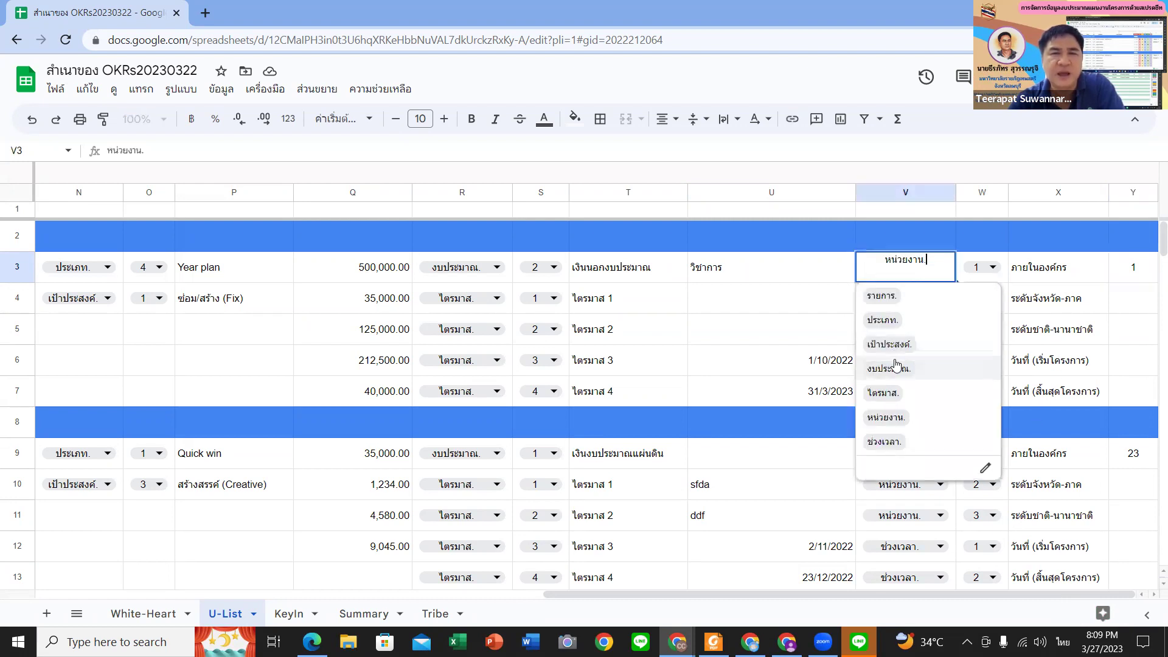
{"action": "left_click", "coordinate": [672, 265]}
{"action": "left_click", "coordinate": [783, 273]}
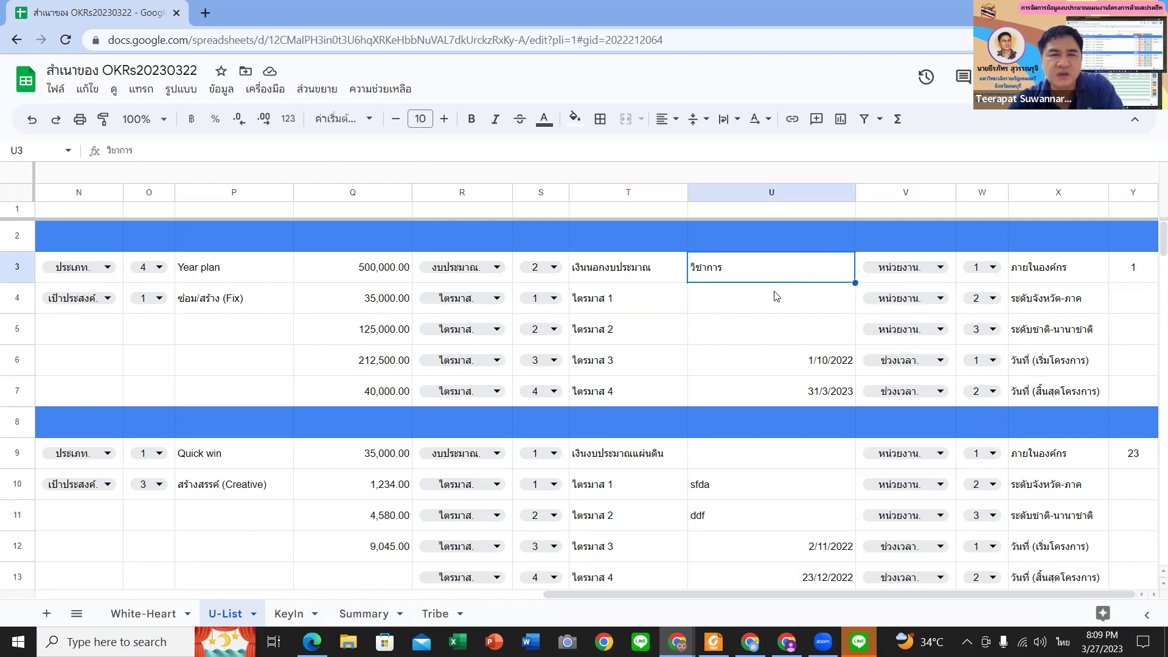
- Enter "คลังจังหวัด" as the first project's provincial-regional unit in U4
{"action": "left_click", "coordinate": [776, 296]}
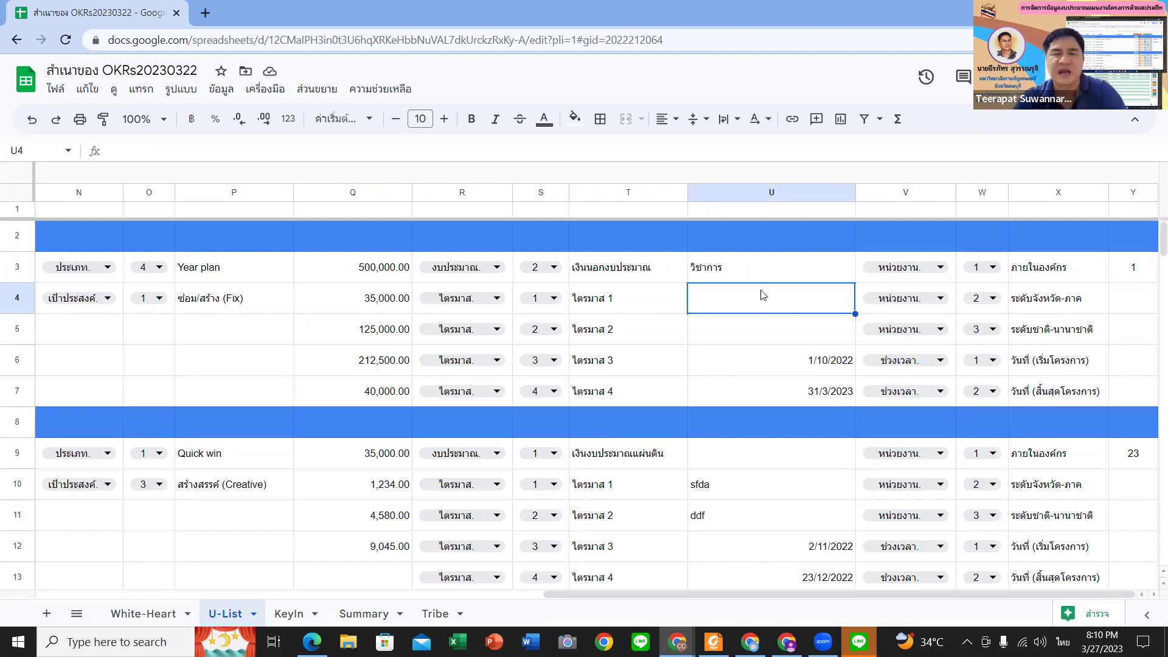
{"action": "type", "text": "คลังจังหวัด"}
{"action": "key", "text": "Return"}
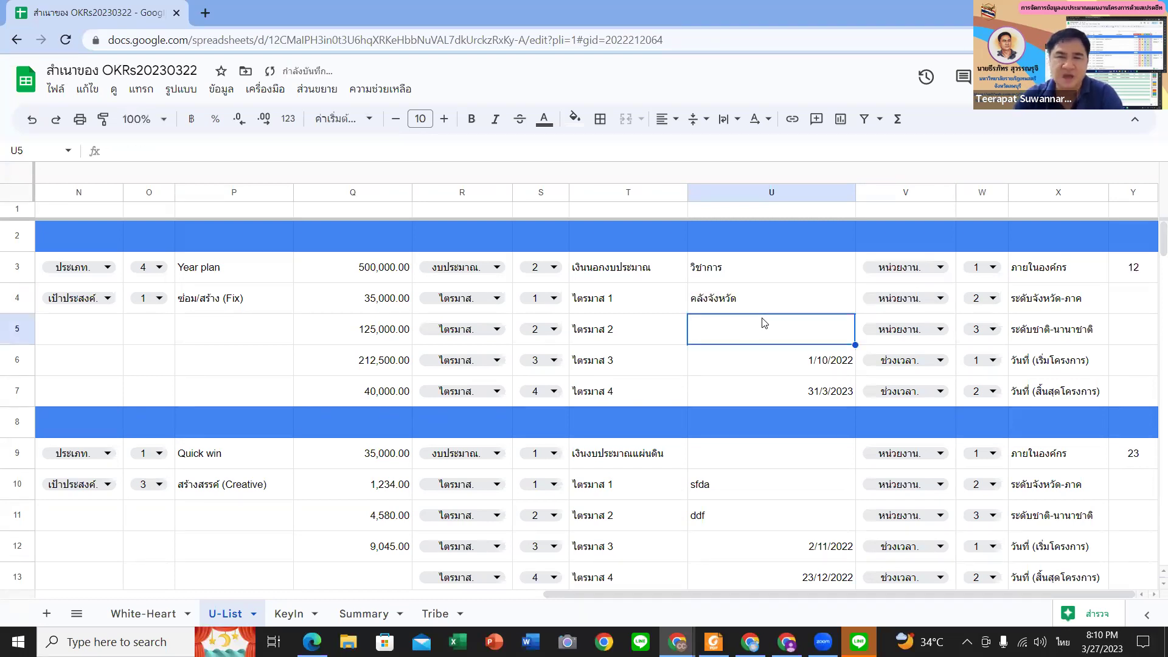
- Check the unit code in Y3 against the first project's unit entries in U3 and U4
{"action": "left_click", "coordinate": [1116, 263]}
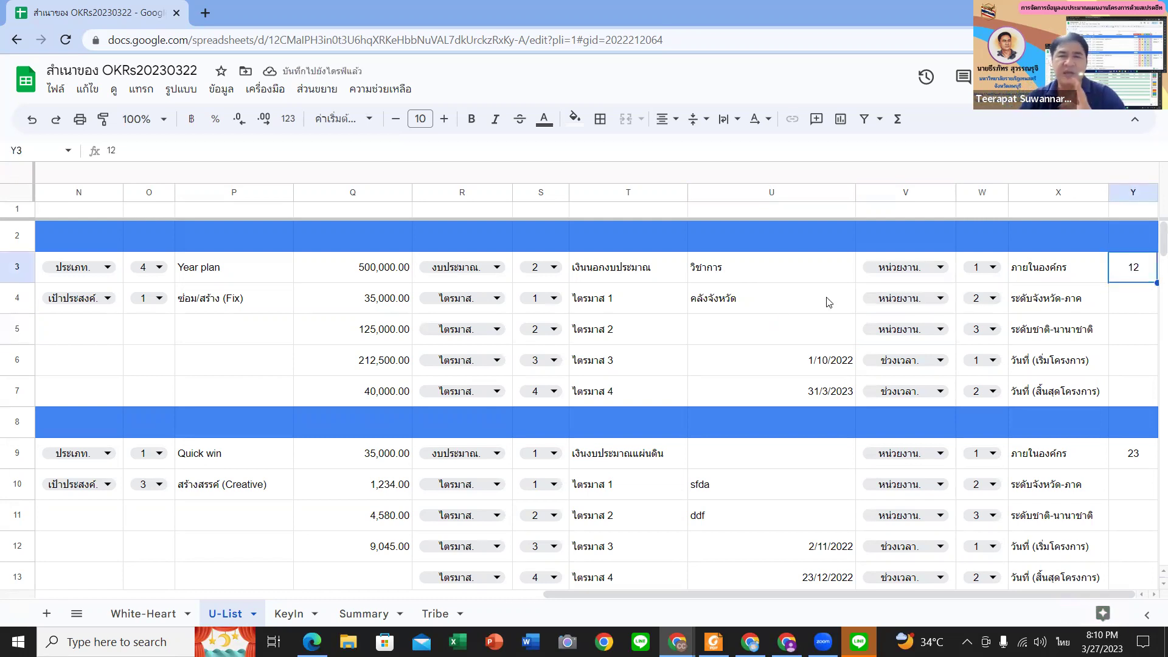
{"action": "left_click", "coordinate": [764, 292]}
{"action": "left_click", "coordinate": [764, 276]}
{"action": "left_click", "coordinate": [763, 296]}
{"action": "left_click", "coordinate": [752, 266]}
{"action": "left_click", "coordinate": [755, 302]}
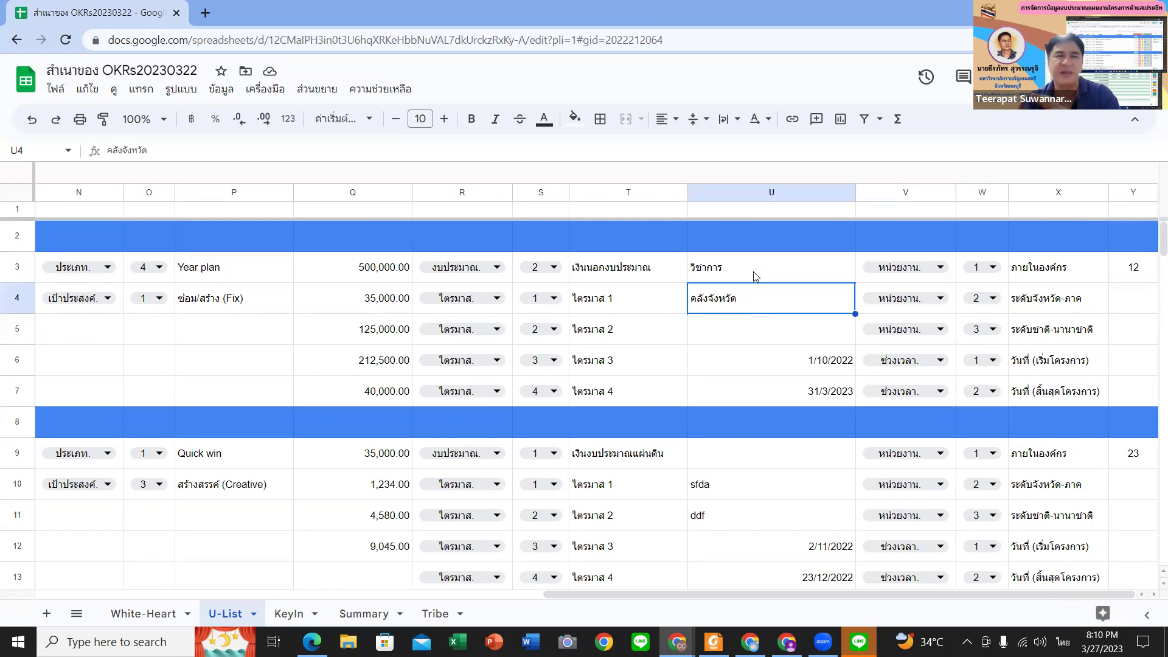
{"action": "left_click", "coordinate": [753, 270]}
{"action": "left_click", "coordinate": [756, 299]}
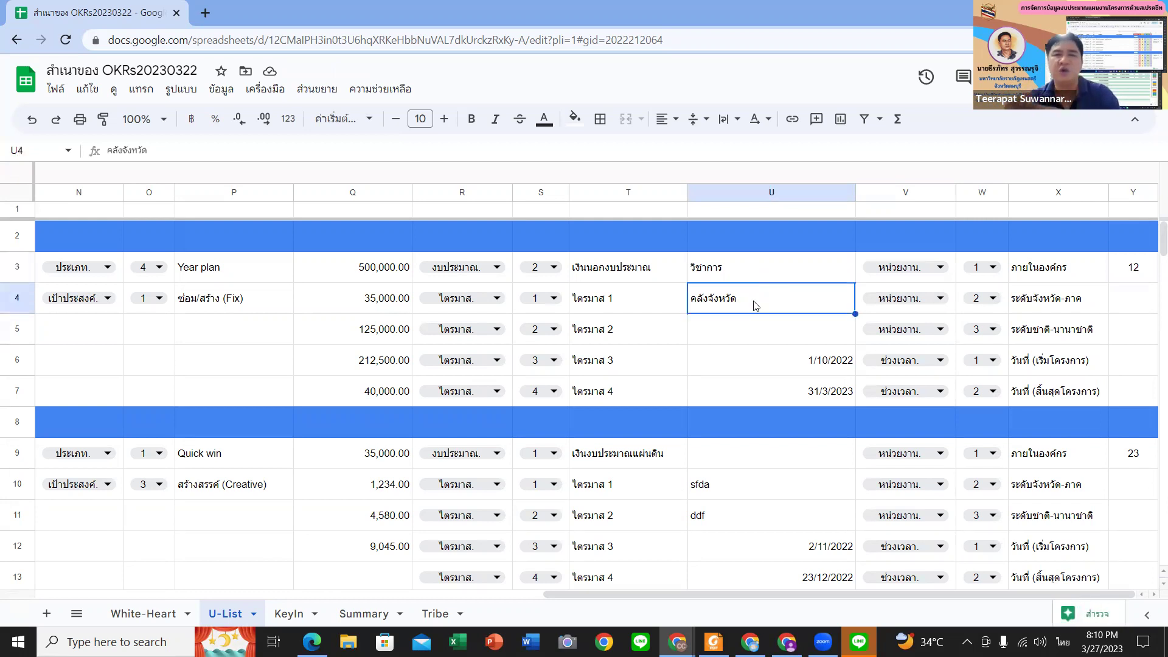
- Enter "กระทรวงวัฒนธรรม" as the first project's national-international unit in U5, and check the unit code in Y3
{"action": "left_click", "coordinate": [753, 326]}
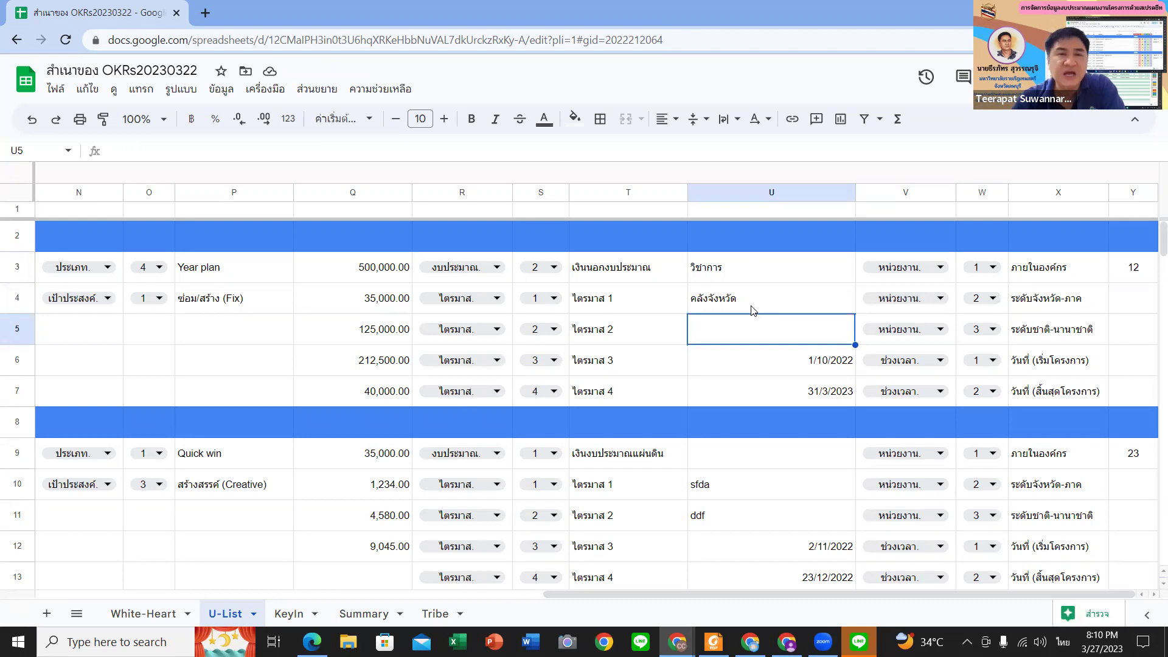
{"action": "type", "text": "กระทรวงวัฒนธรรม"}
{"action": "key", "text": "Return"}
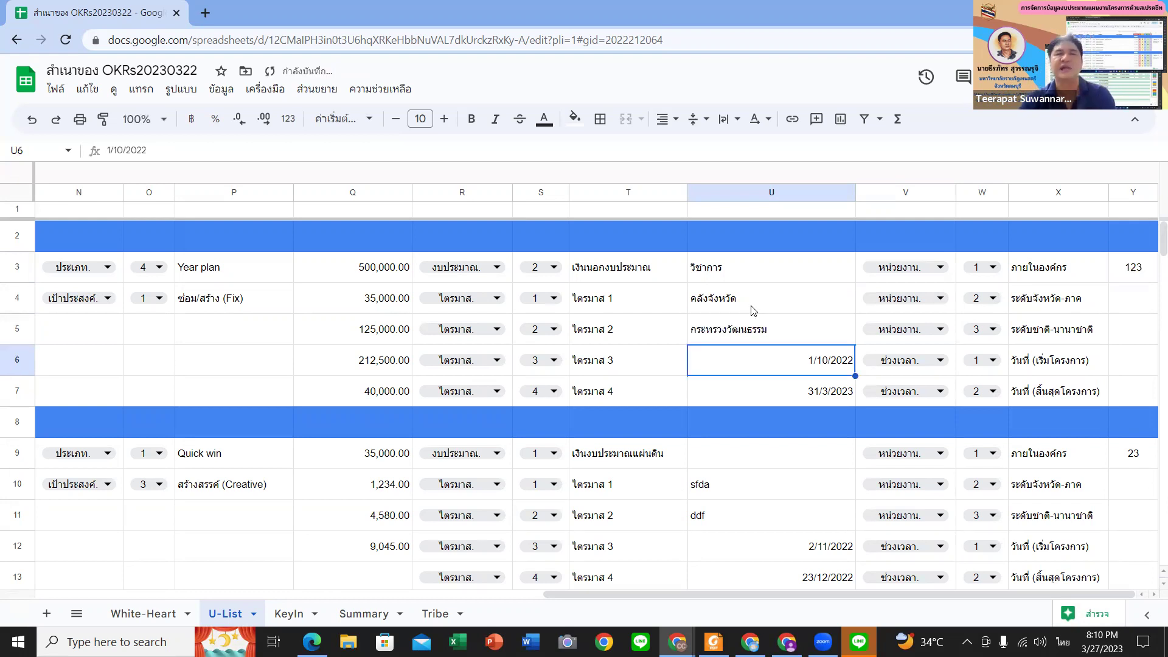
{"action": "left_click", "coordinate": [1134, 273]}
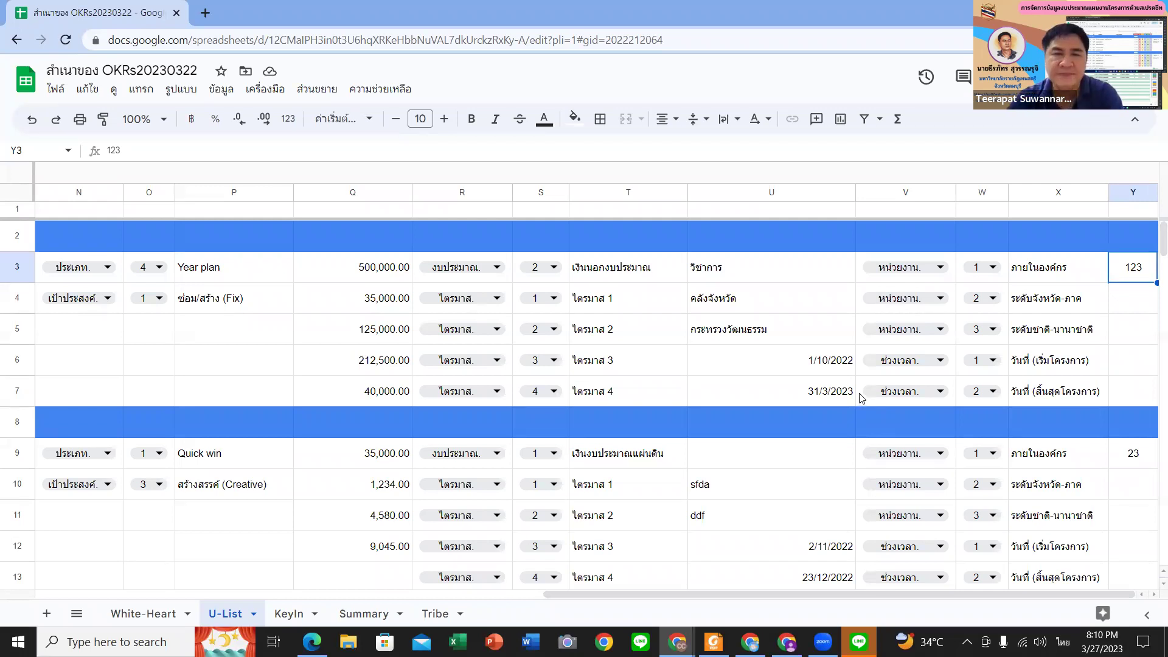
{"action": "left_click", "coordinate": [815, 359]}
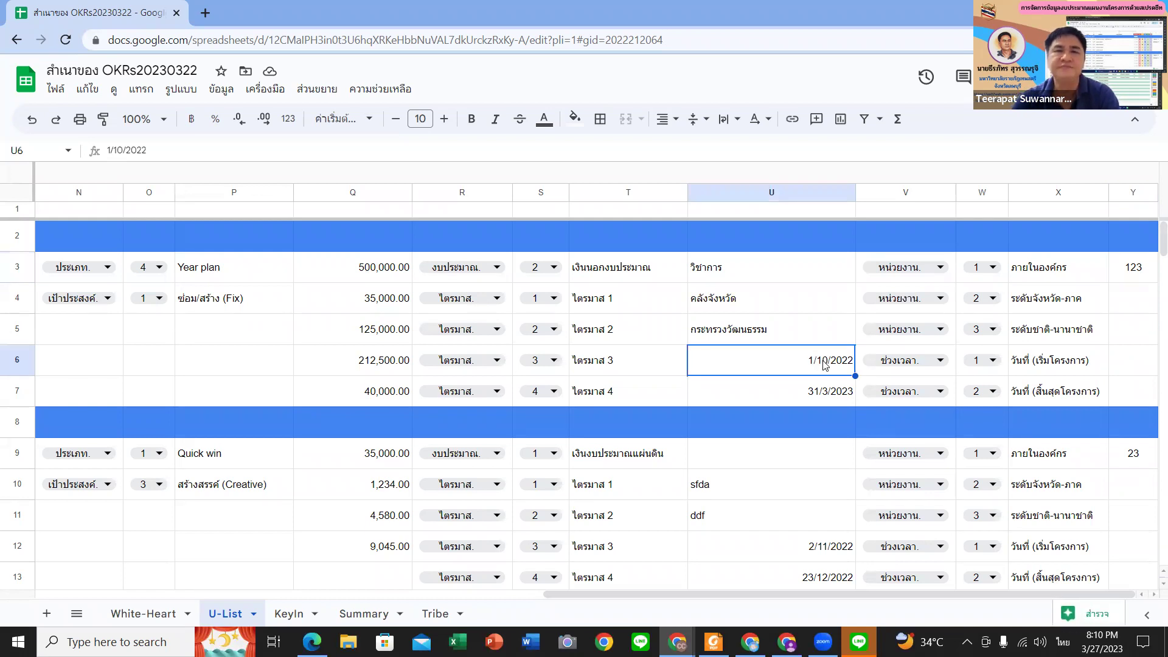
- Set the first project's start date in U6 to 3/10/2022 and its end date in U7 to 31/3/2023
{"action": "double_click", "coordinate": [823, 364]}
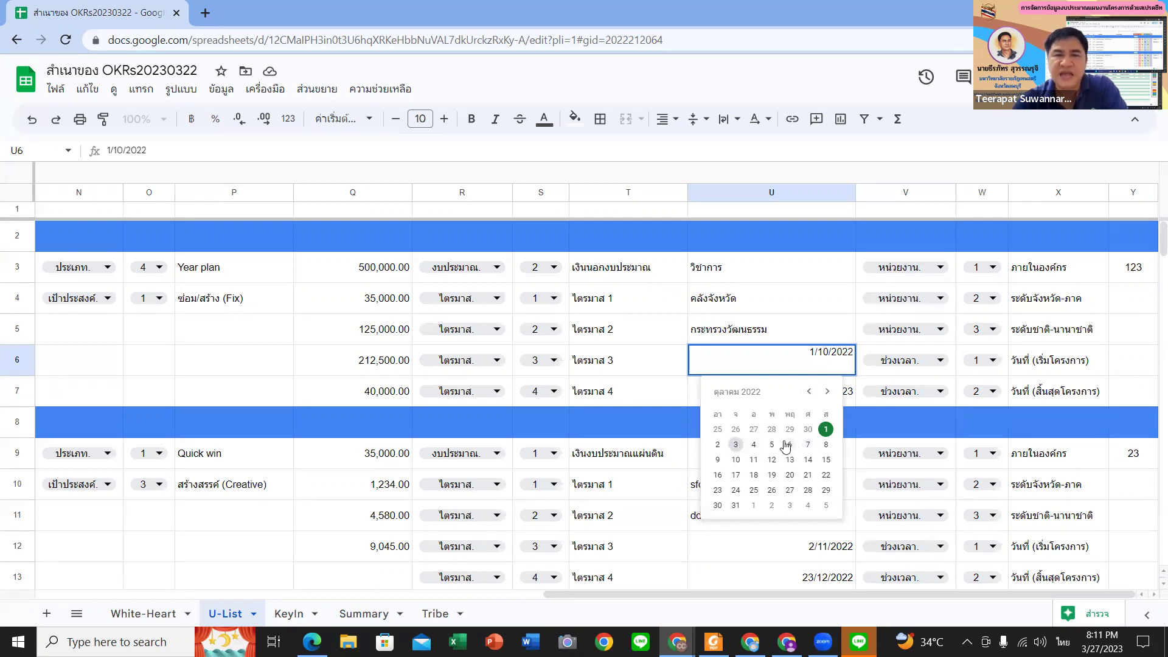
{"action": "left_click", "coordinate": [736, 447]}
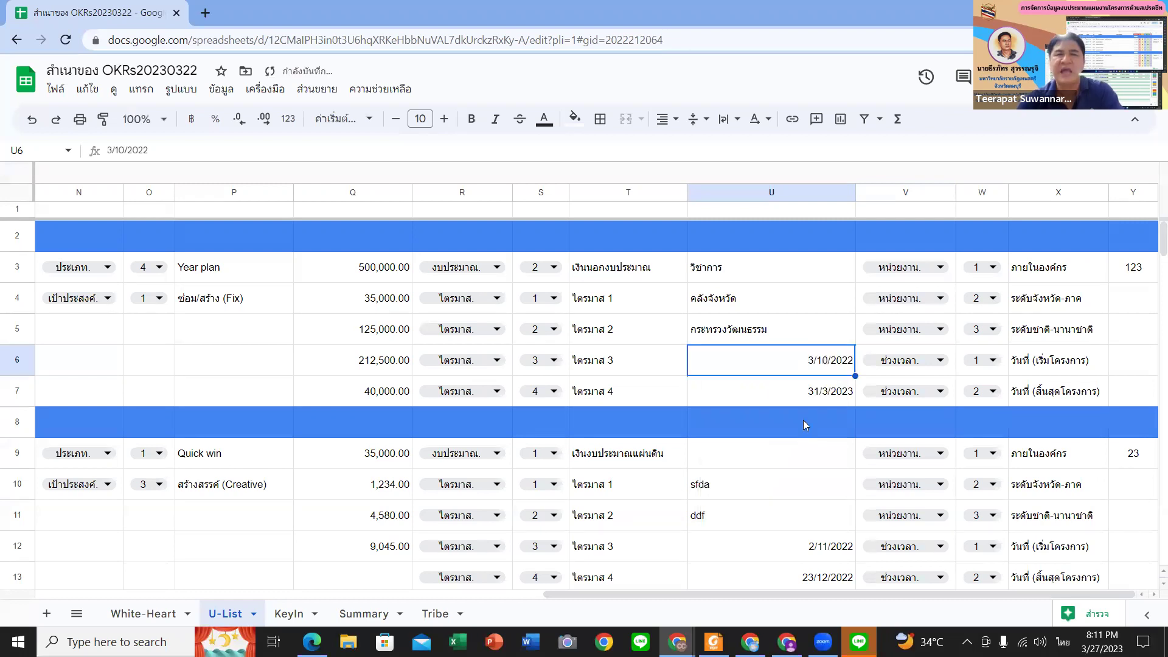
{"action": "left_click", "coordinate": [828, 397]}
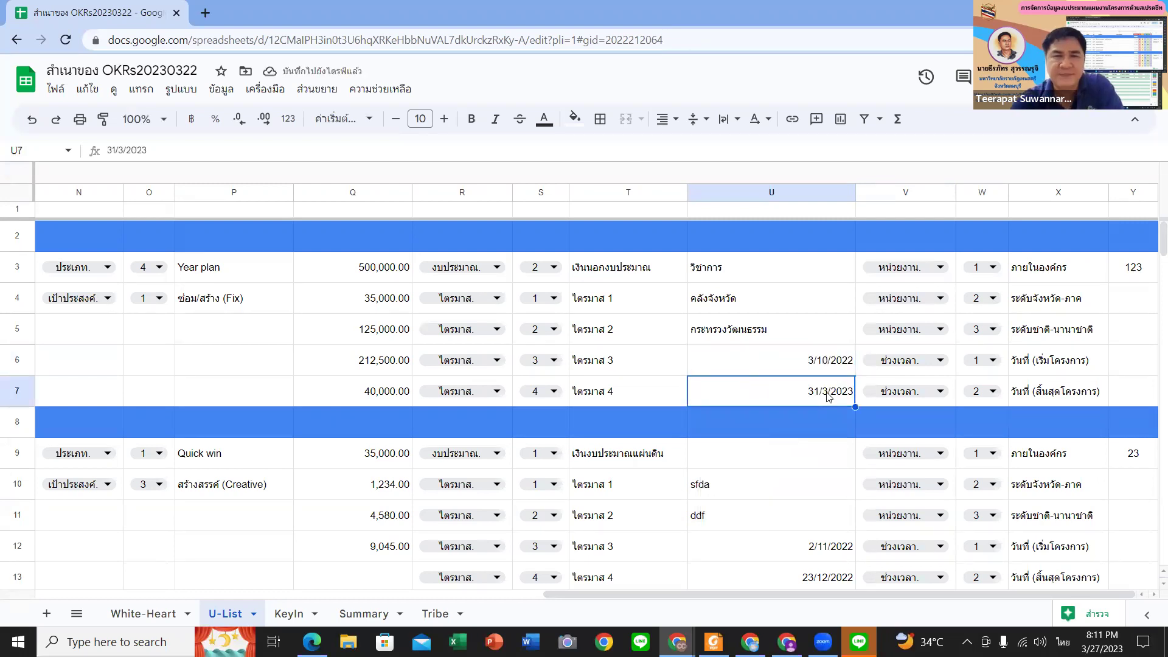
{"action": "double_click", "coordinate": [828, 397]}
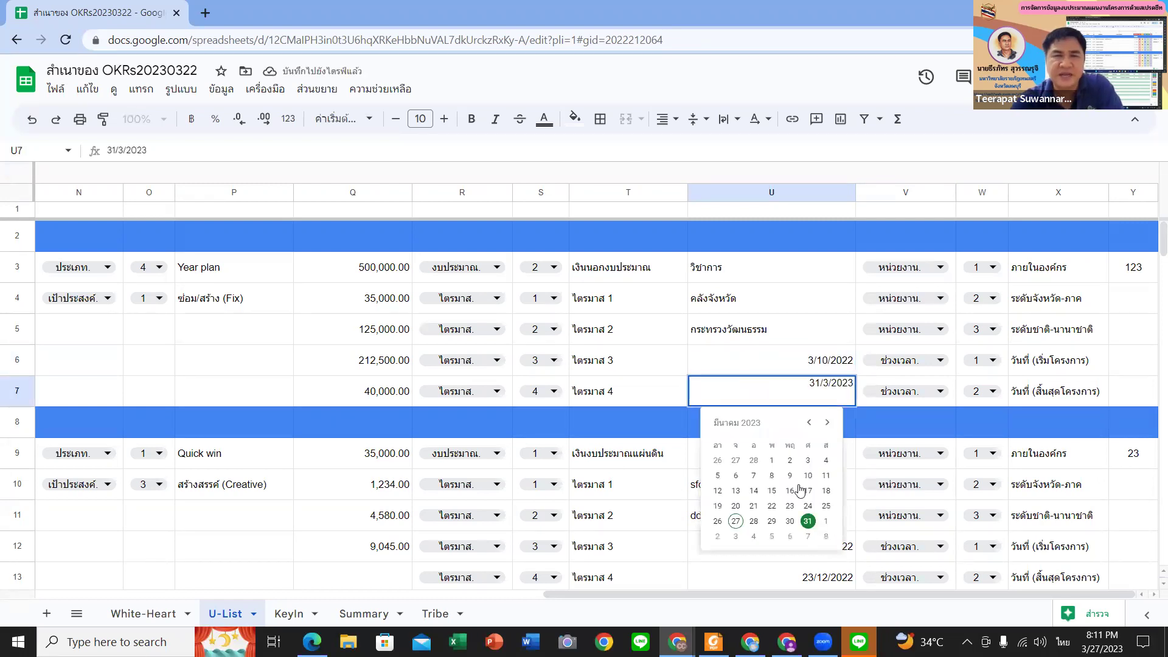
{"action": "left_click", "coordinate": [825, 424]}
{"action": "left_click", "coordinate": [807, 424]}
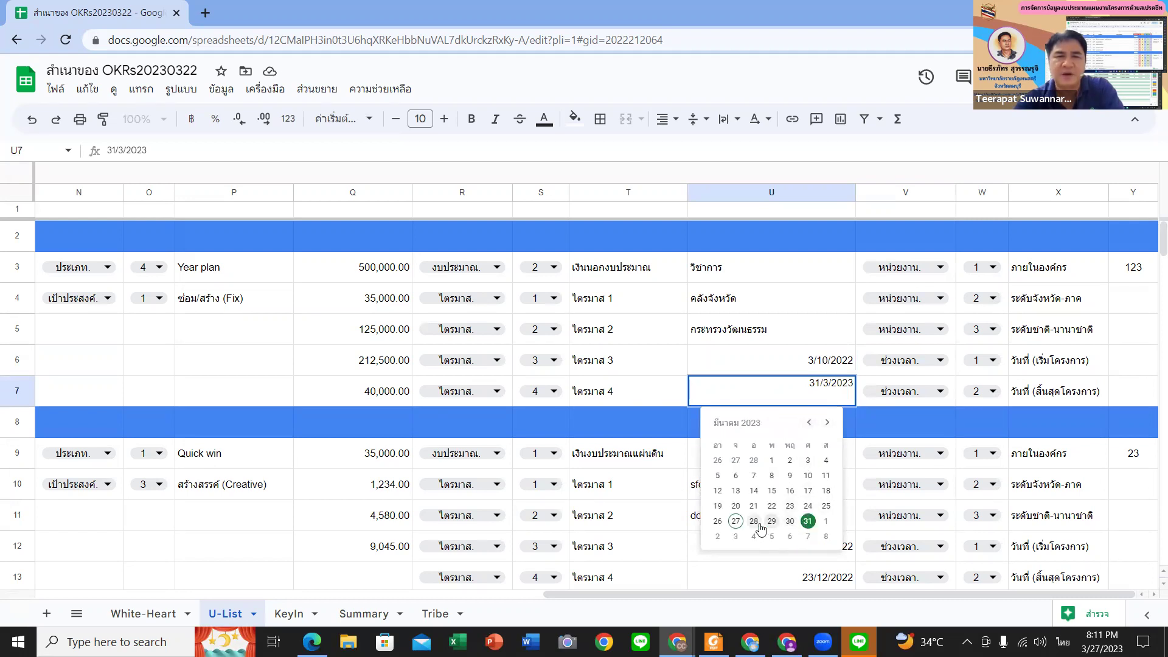
{"action": "left_click", "coordinate": [807, 521]}
{"action": "left_click", "coordinate": [831, 363]}
{"action": "left_click", "coordinate": [818, 383]}
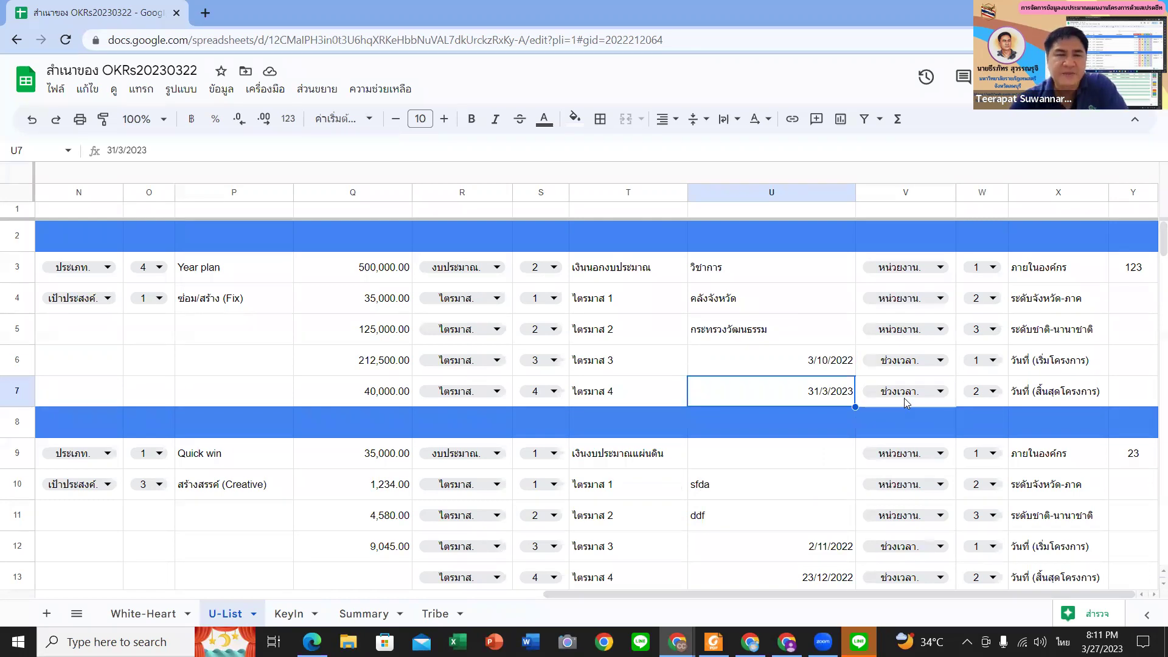
- Examine the second item's heading, sequence number, type formula and project label in columns A to F of rows 8 and 9
{"action": "left_click", "coordinate": [677, 585]}
{"action": "scroll", "coordinate": [679, 584], "scroll_direction": "left", "scroll_amount": 10}
{"action": "scroll", "coordinate": [182, 426], "scroll_direction": "left", "scroll_amount": 3}
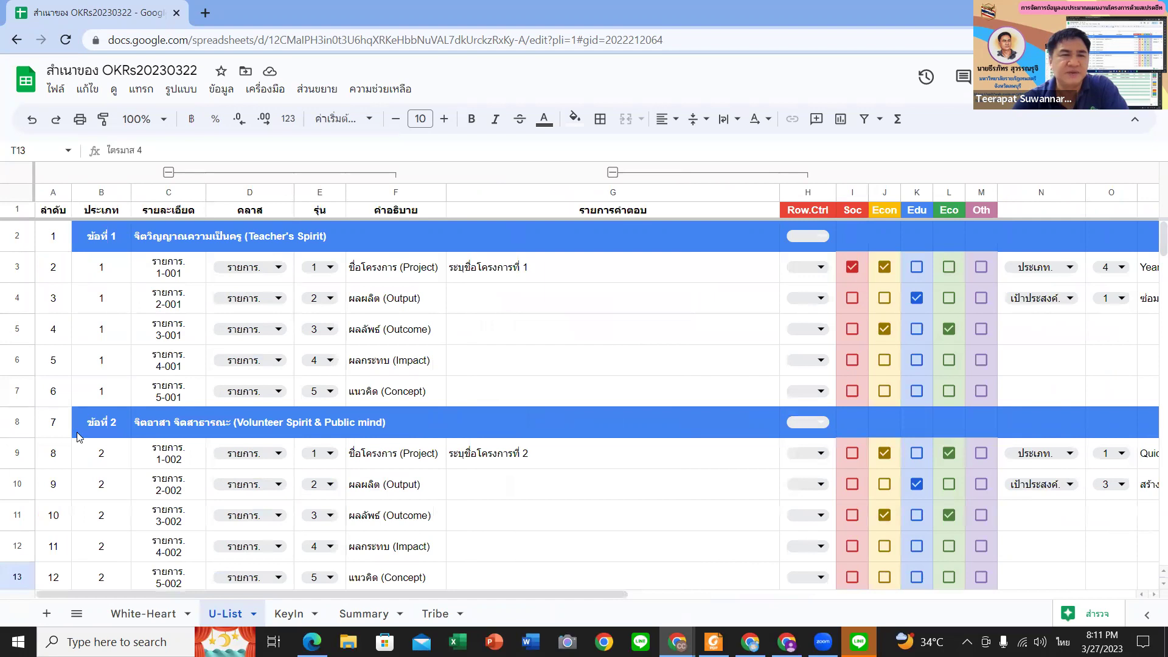
{"action": "left_click", "coordinate": [78, 435]}
{"action": "scroll", "coordinate": [78, 435], "scroll_direction": "down", "scroll_amount": 1}
{"action": "left_click", "coordinate": [141, 358]}
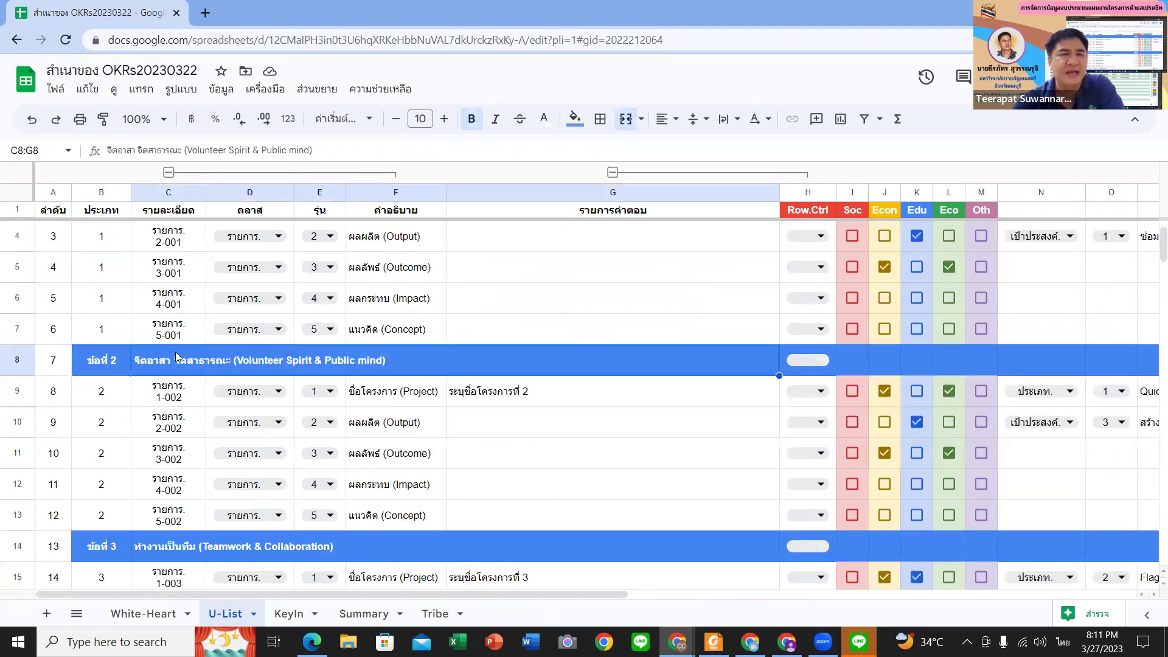
{"action": "left_click", "coordinate": [374, 405]}
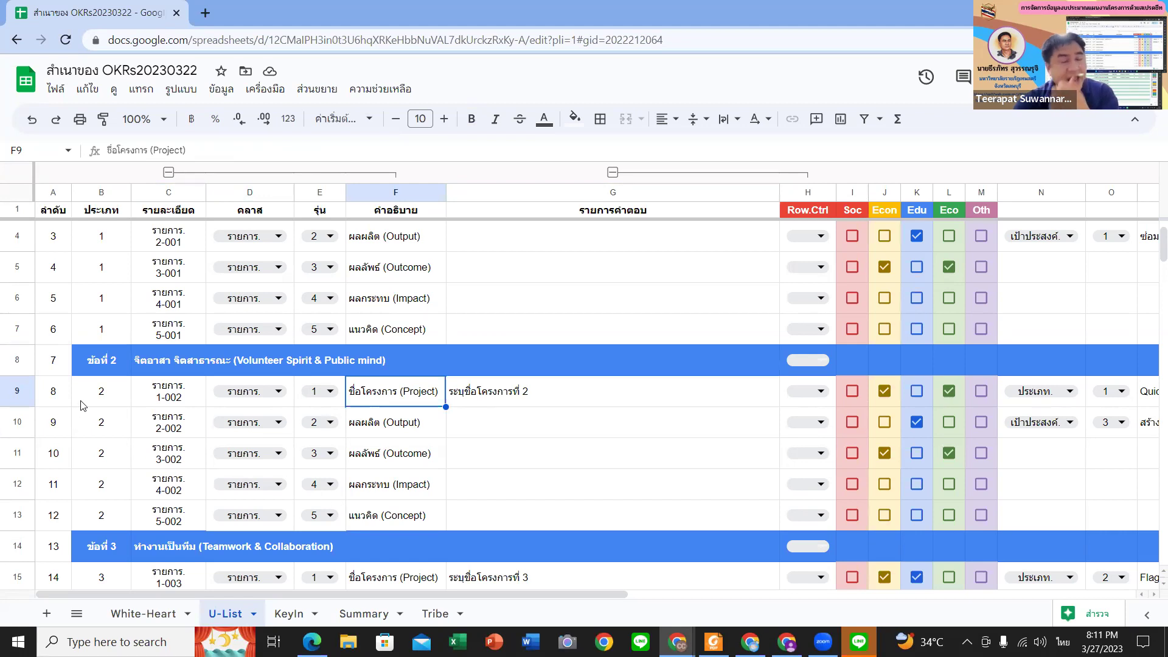
{"action": "left_click", "coordinate": [111, 390]}
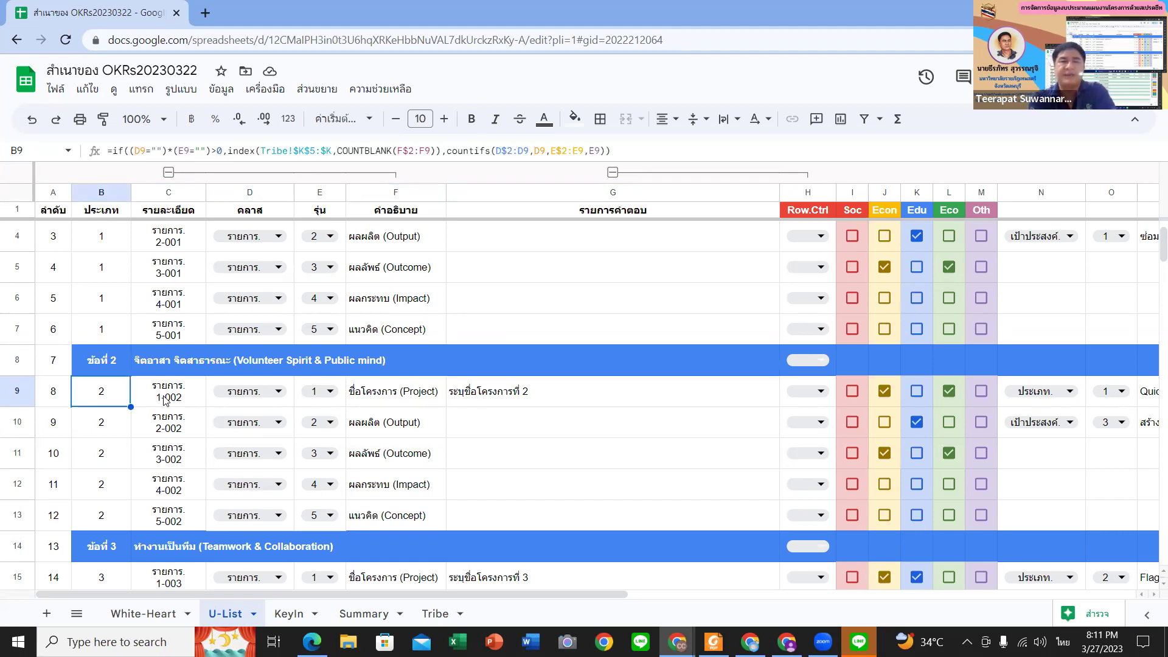
{"action": "left_click", "coordinate": [62, 400]}
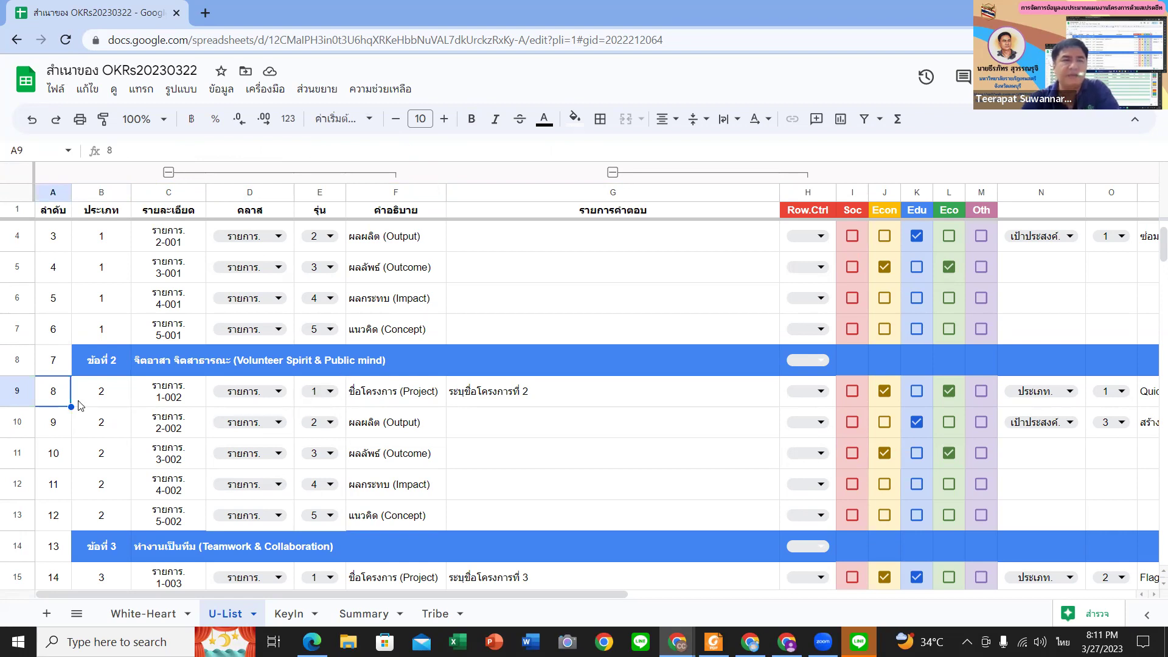
{"action": "left_click", "coordinate": [97, 399]}
{"action": "left_click", "coordinate": [65, 367]}
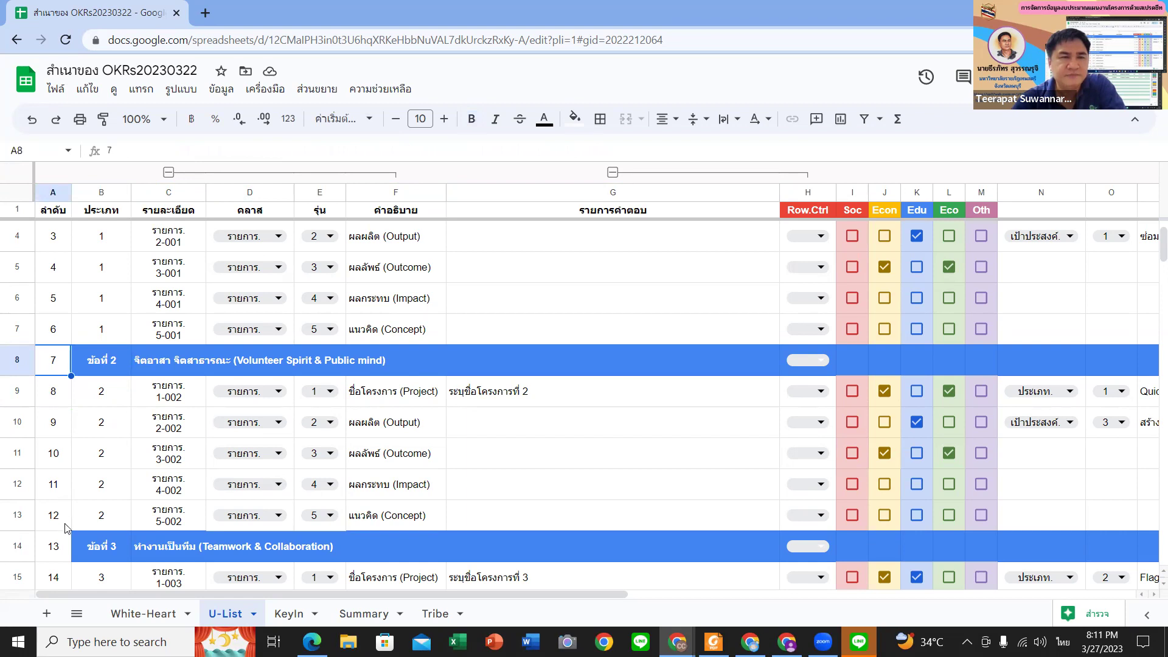
- Check the type numbering of item 8, Professional Teacher, and the project name formula in G45
{"action": "left_click", "coordinate": [118, 517]}
{"action": "scroll", "coordinate": [119, 514], "scroll_direction": "down", "scroll_amount": 10}
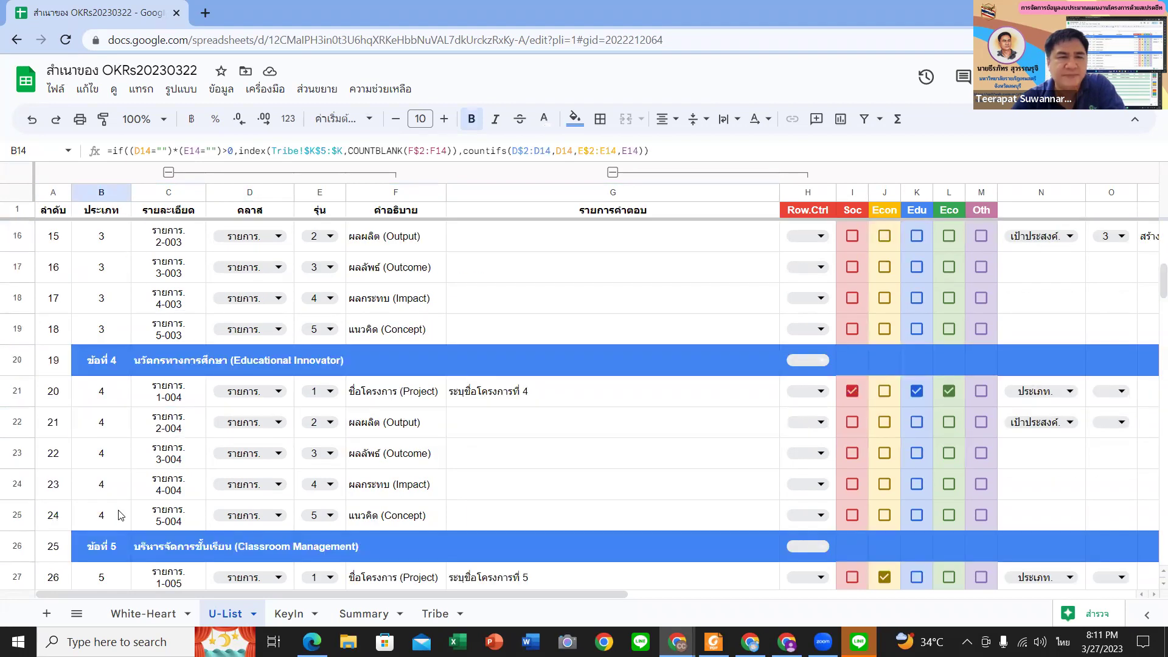
{"action": "scroll", "coordinate": [120, 511], "scroll_direction": "down", "scroll_amount": 3}
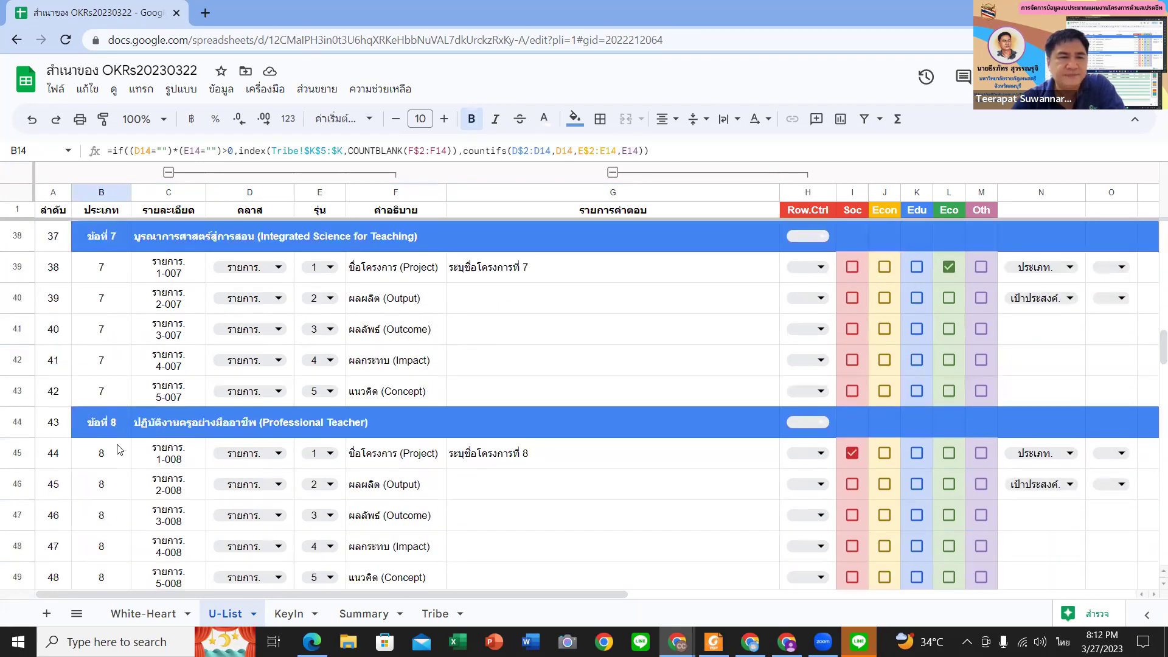
{"action": "left_click", "coordinate": [117, 428]}
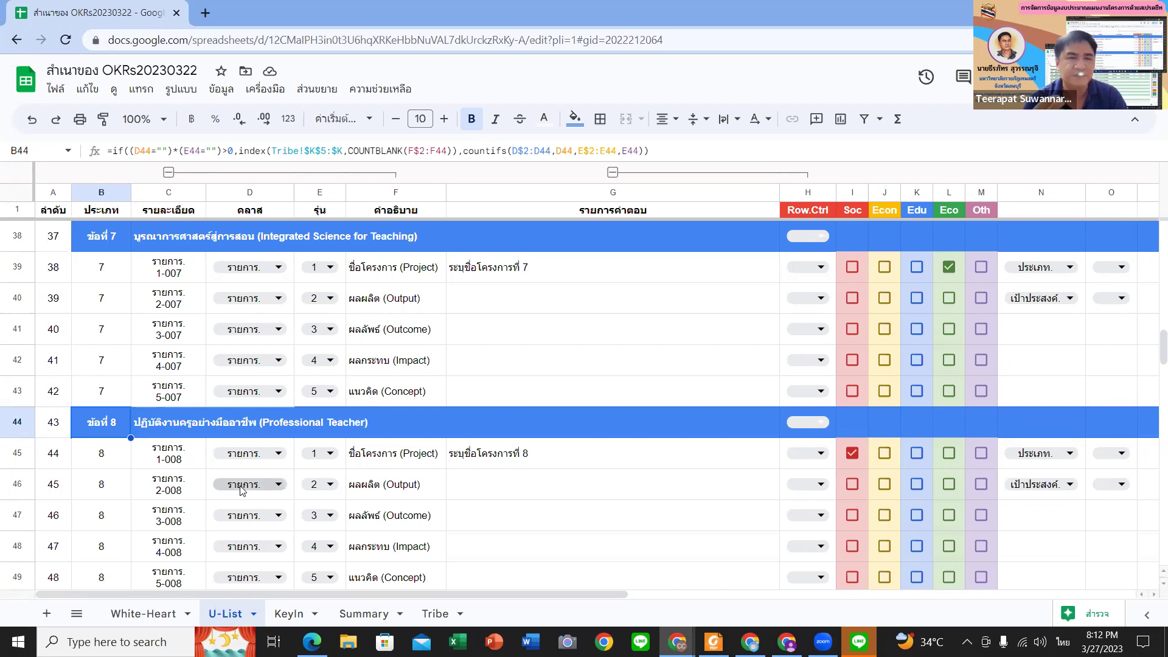
{"action": "left_click", "coordinate": [161, 493]}
{"action": "left_click", "coordinate": [111, 490]}
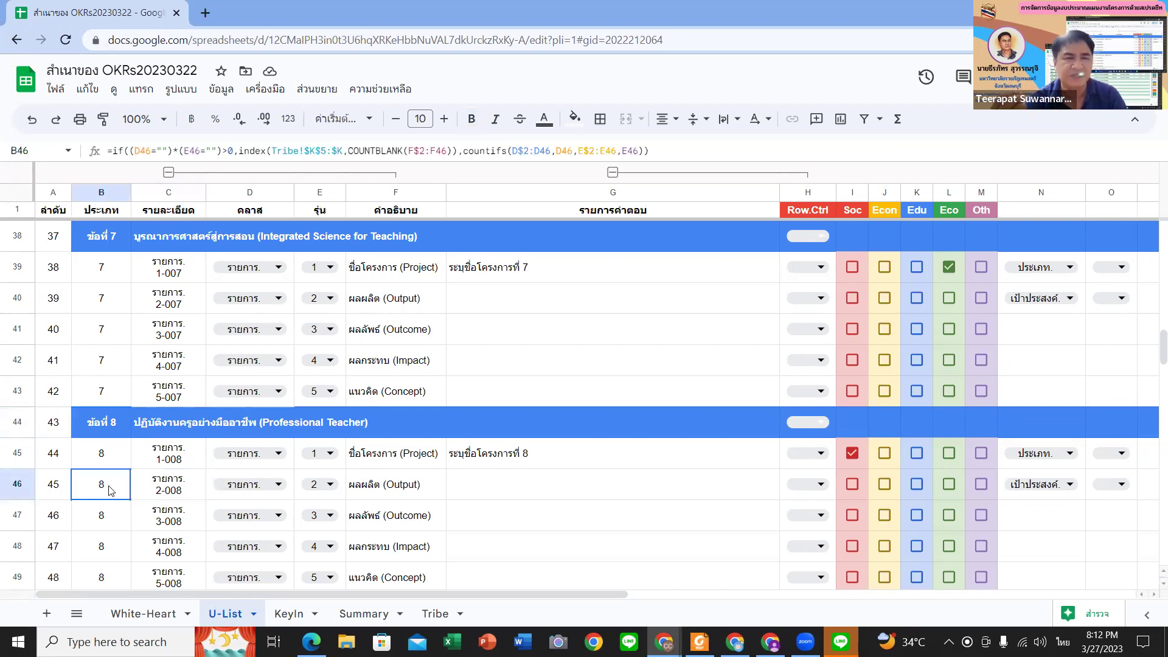
{"action": "left_click", "coordinate": [378, 461]}
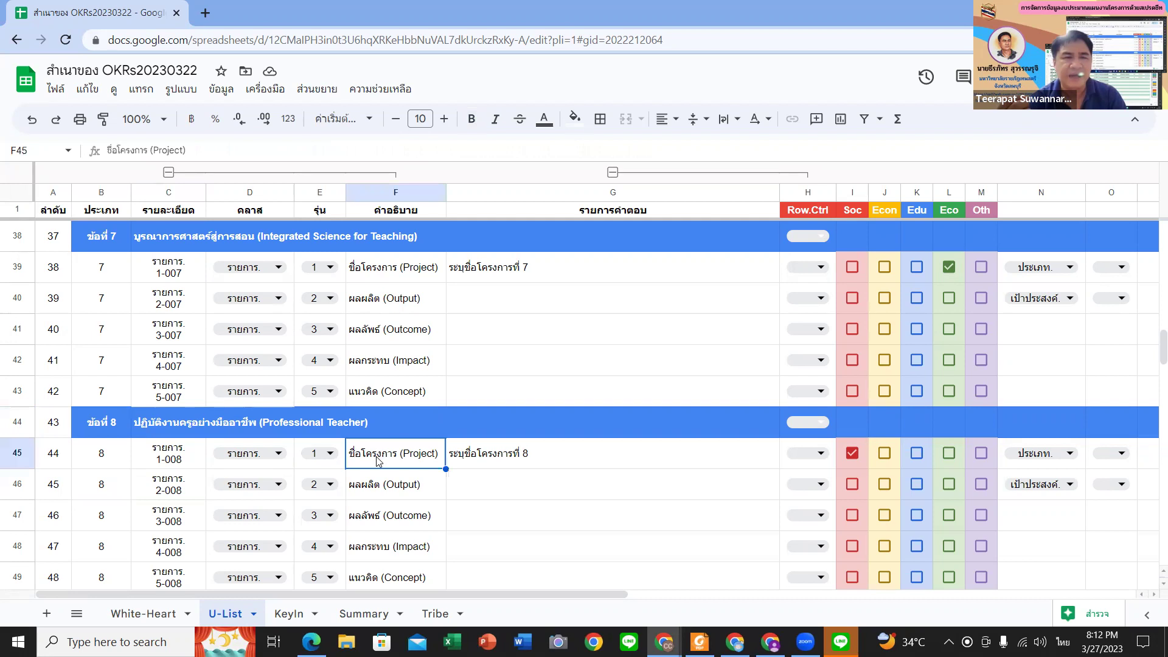
{"action": "left_click", "coordinate": [491, 470]}
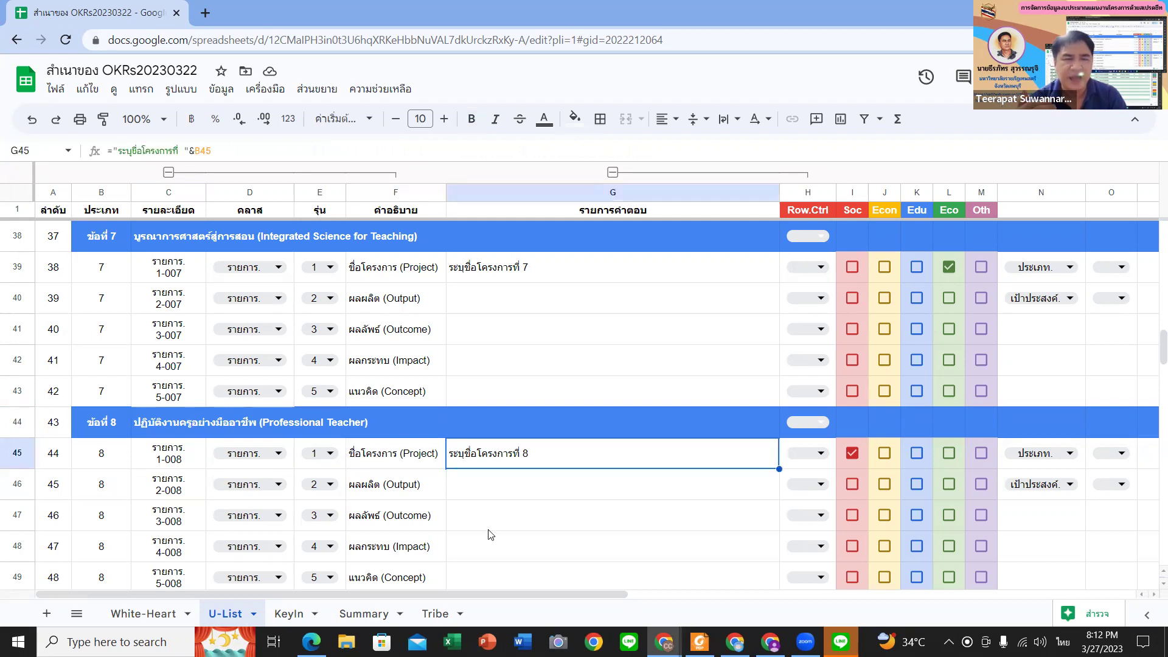
- Compare the numbering and name cells of projects 9 and 10, both listed under the item 9 heading
{"action": "scroll", "coordinate": [495, 527], "scroll_direction": "down", "scroll_amount": 2}
{"action": "scroll", "coordinate": [498, 528], "scroll_direction": "down", "scroll_amount": 4}
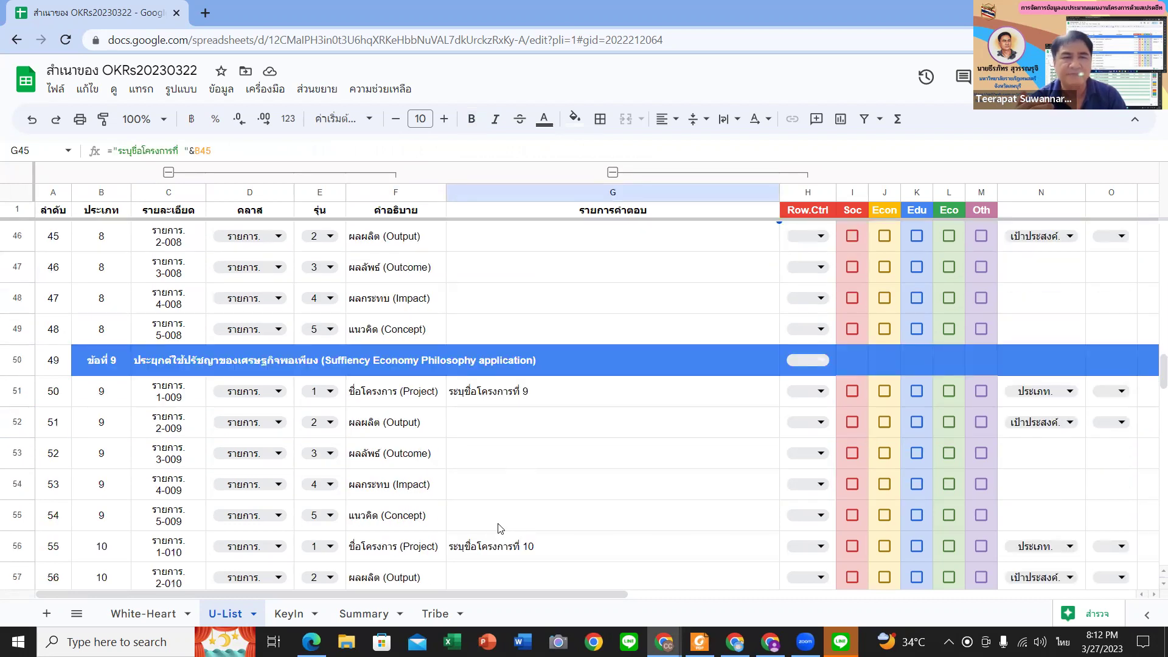
{"action": "scroll", "coordinate": [425, 559], "scroll_direction": "down", "scroll_amount": 1}
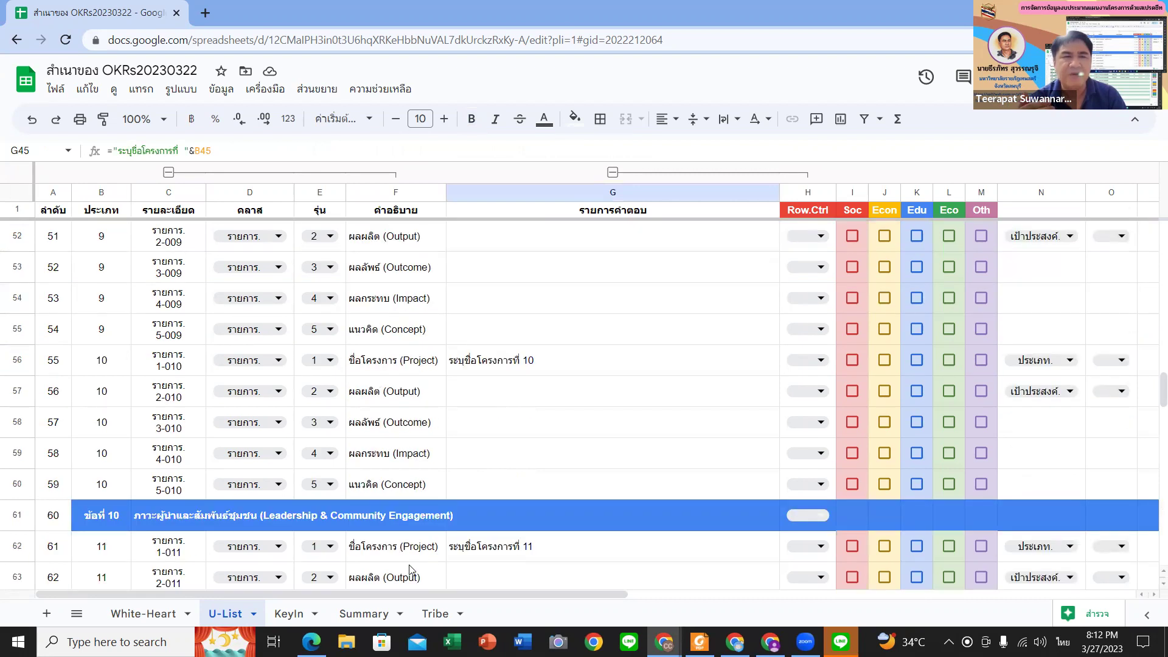
{"action": "scroll", "coordinate": [382, 566], "scroll_direction": "up", "scroll_amount": 3}
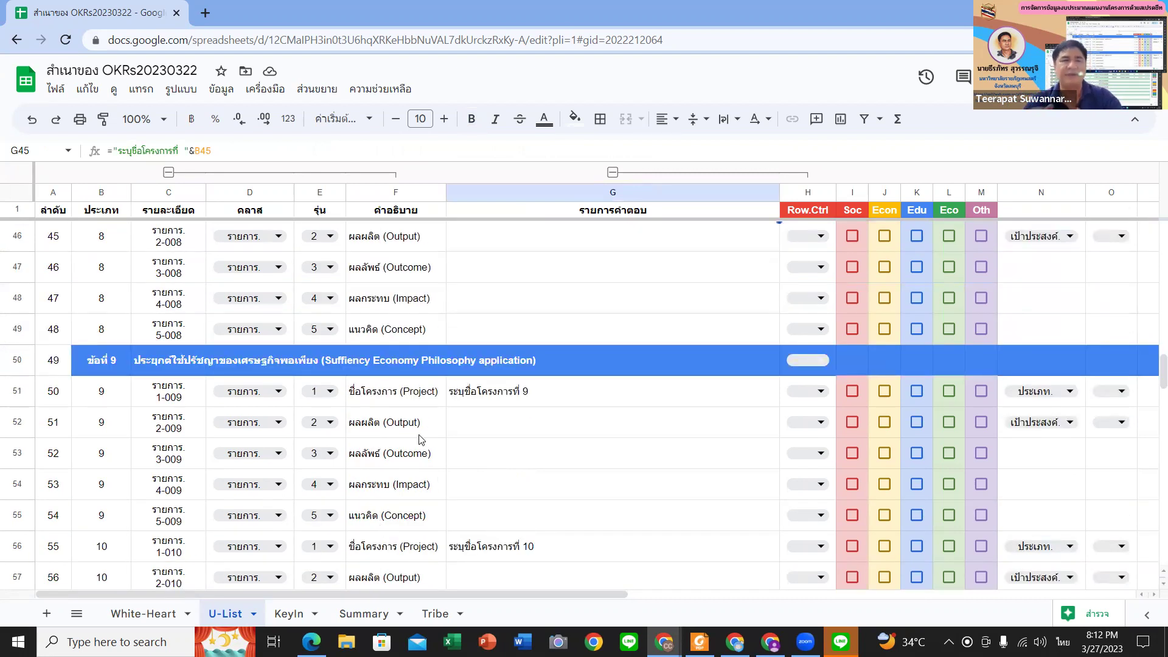
{"action": "scroll", "coordinate": [418, 438], "scroll_direction": "up", "scroll_amount": 2}
{"action": "scroll", "coordinate": [404, 396], "scroll_direction": "down", "scroll_amount": 3}
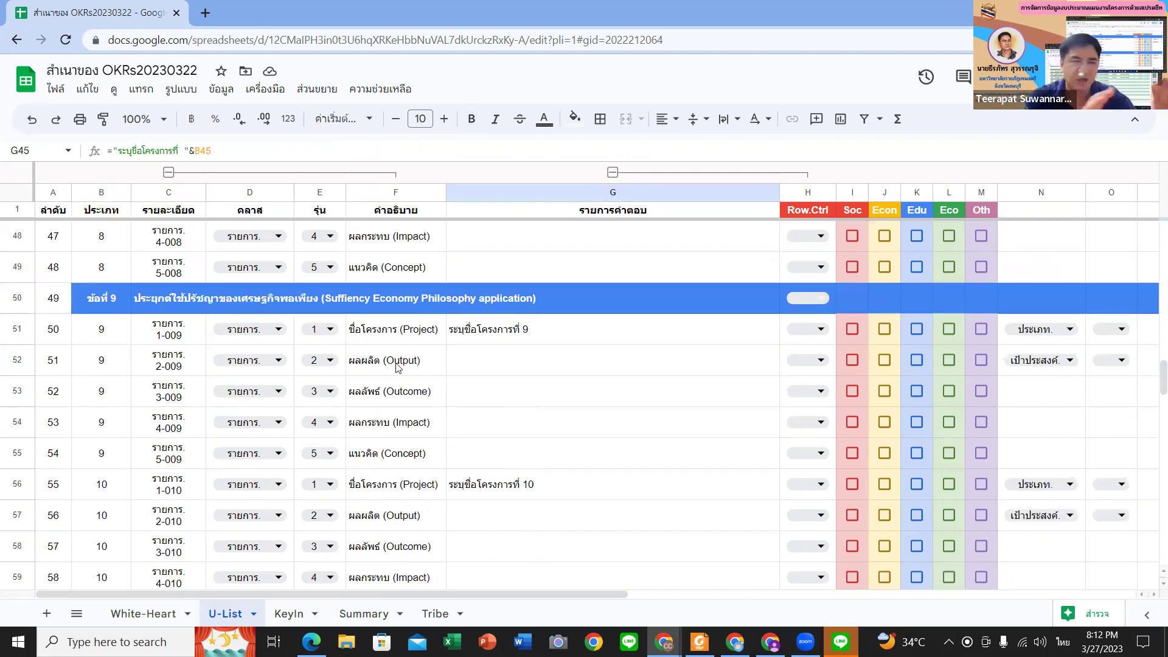
{"action": "left_click", "coordinate": [389, 331]}
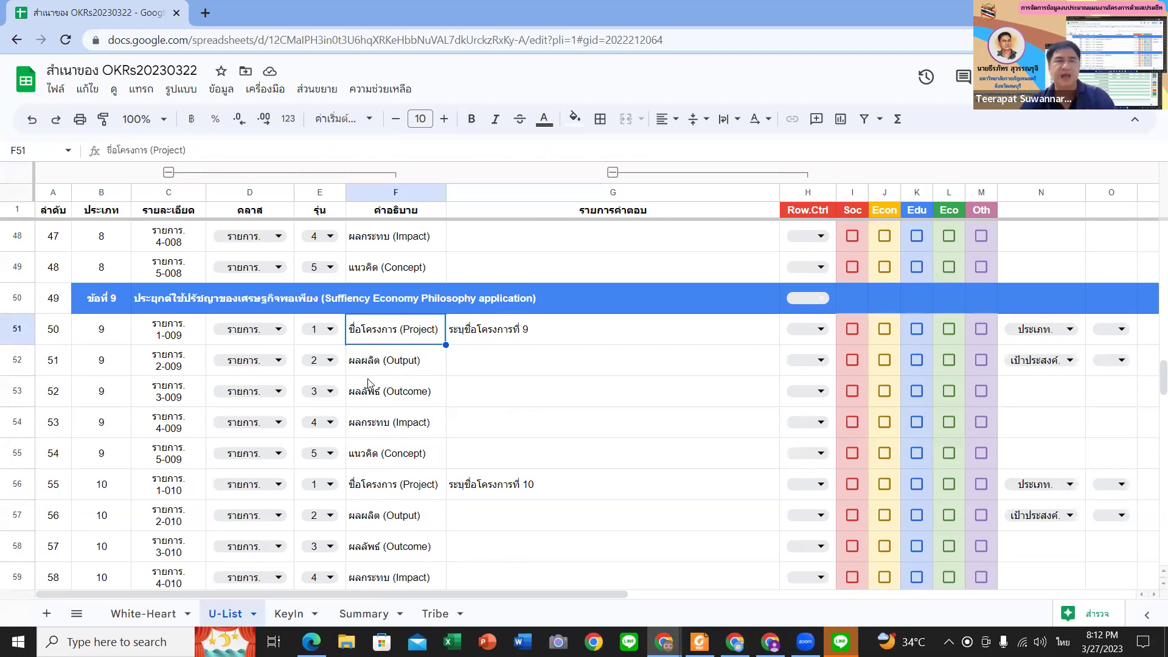
{"action": "left_click", "coordinate": [523, 480]}
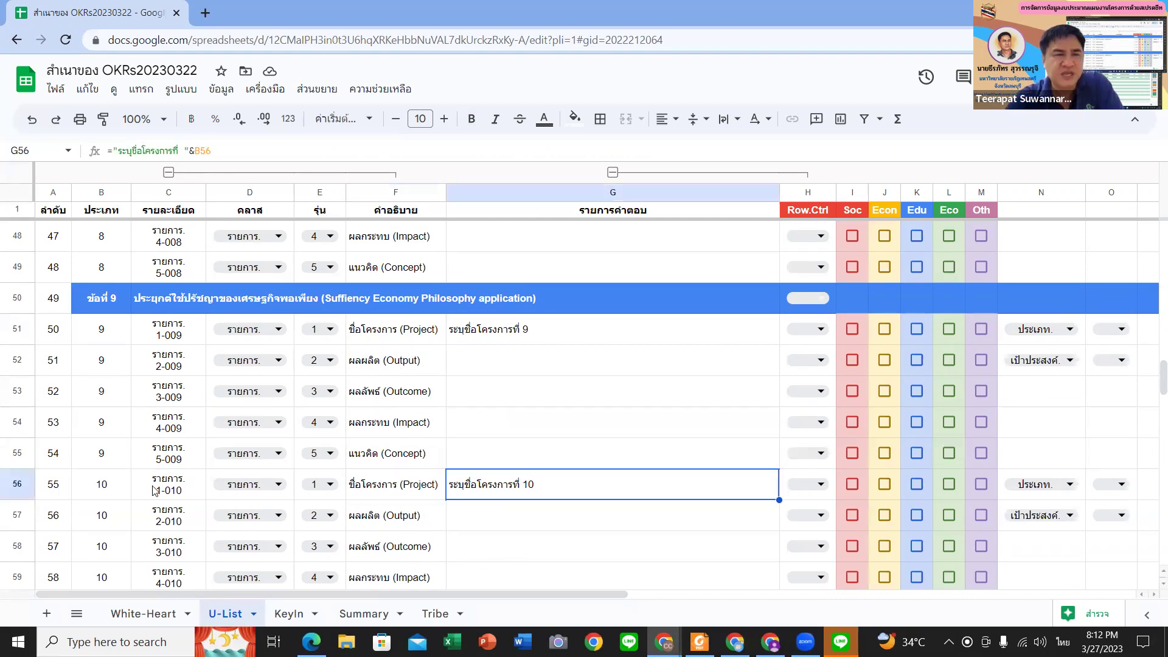
{"action": "left_click", "coordinate": [97, 484]}
{"action": "left_click", "coordinate": [139, 478]}
{"action": "left_click", "coordinate": [454, 475]}
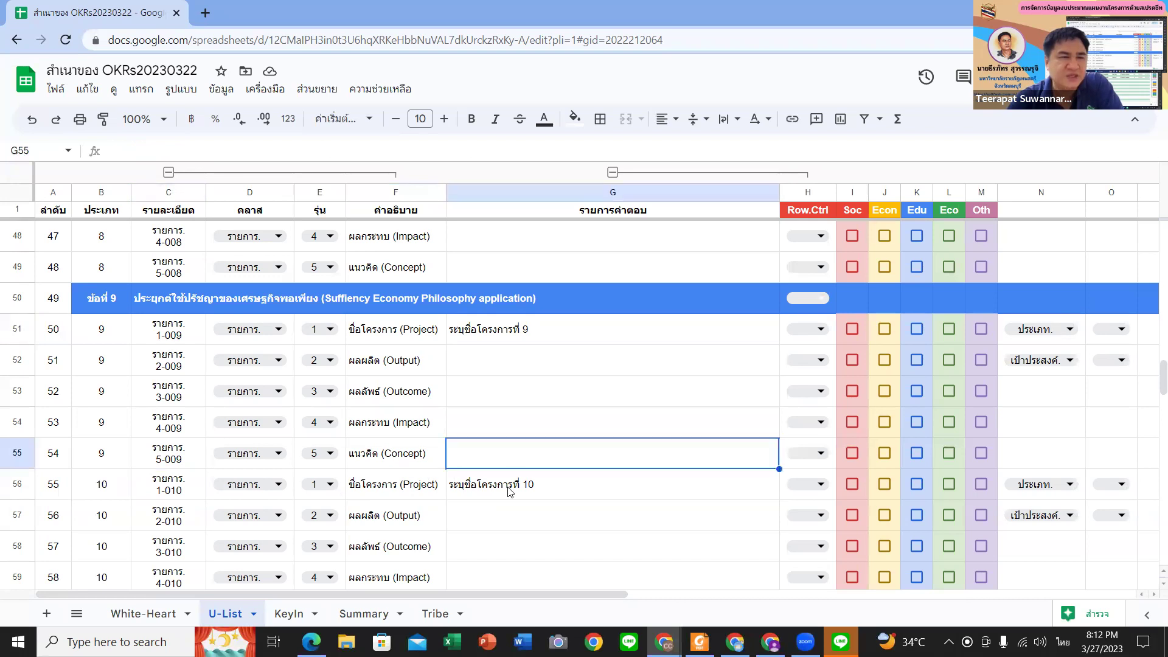
- Examine project 10's block in rows 56 to 60 against the item 10 and 11 headings and project numbers below it
{"action": "scroll", "coordinate": [496, 490], "scroll_direction": "down", "scroll_amount": 2}
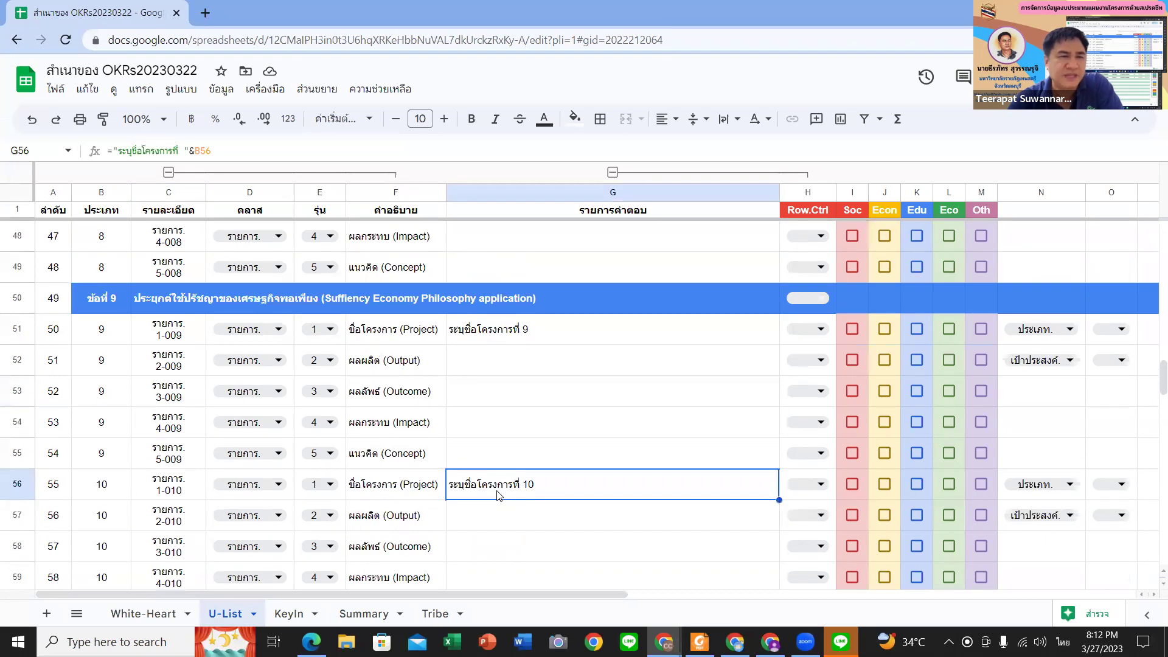
{"action": "scroll", "coordinate": [438, 524], "scroll_direction": "down", "scroll_amount": 1}
{"action": "scroll", "coordinate": [437, 526], "scroll_direction": "down", "scroll_amount": 4}
{"action": "scroll", "coordinate": [436, 529], "scroll_direction": "up", "scroll_amount": 1}
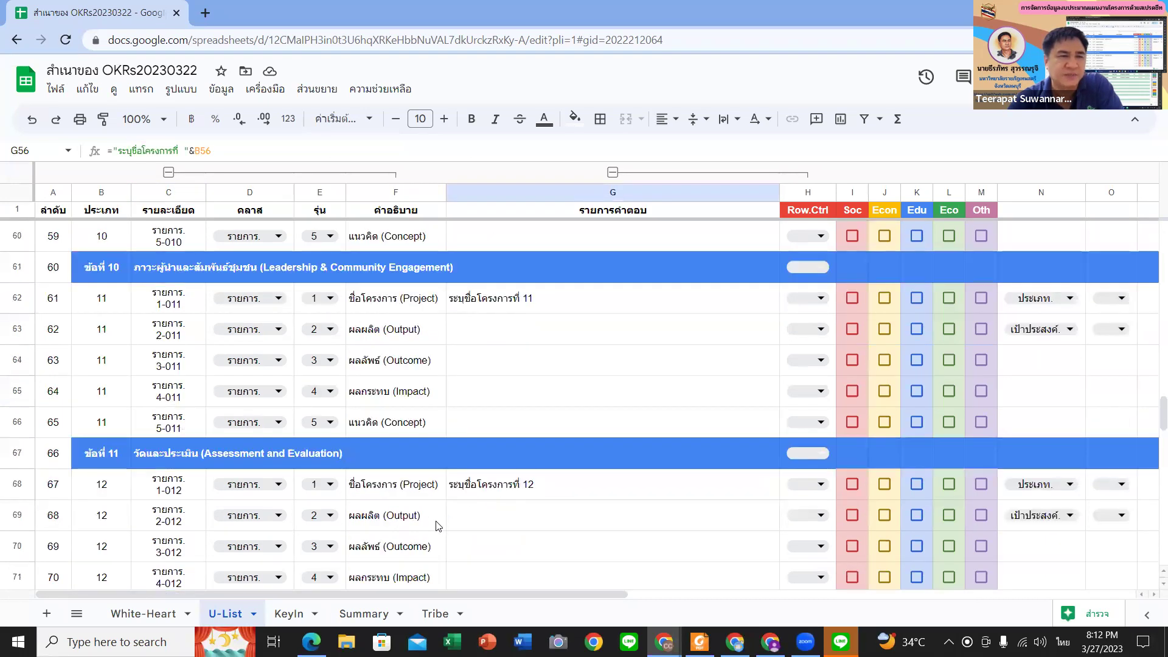
{"action": "left_click", "coordinate": [104, 308]}
{"action": "scroll", "coordinate": [135, 315], "scroll_direction": "up", "scroll_amount": 2}
{"action": "left_click_drag", "start_coordinate": [451, 306], "coordinate": [436, 422]}
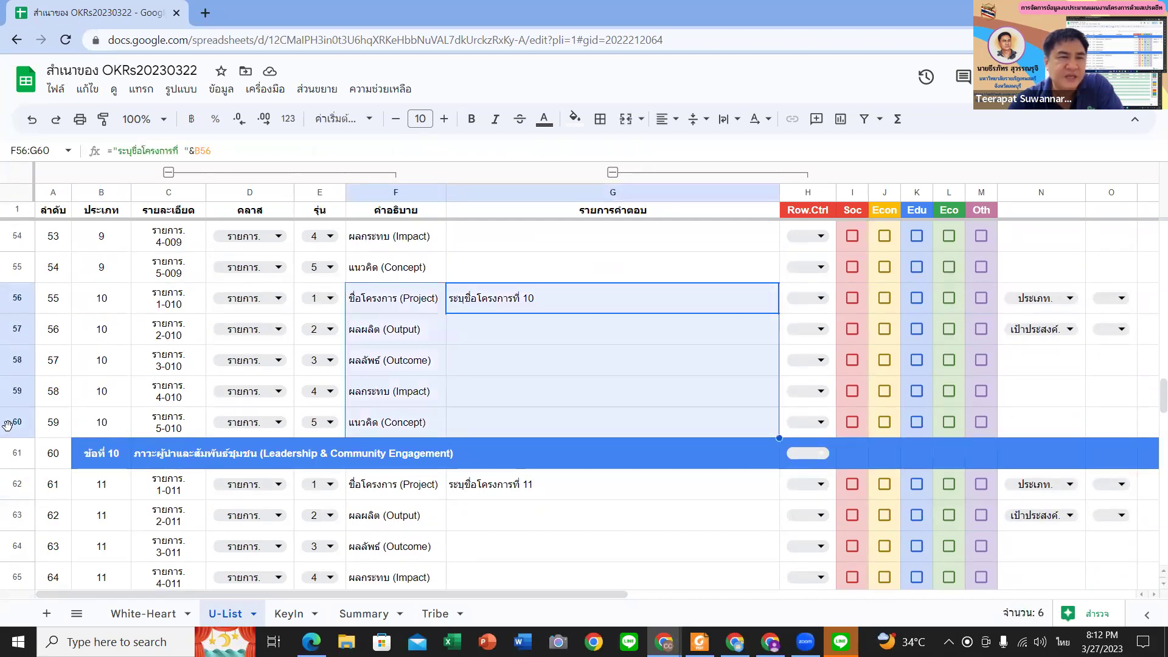
{"action": "left_click", "coordinate": [10, 424]}
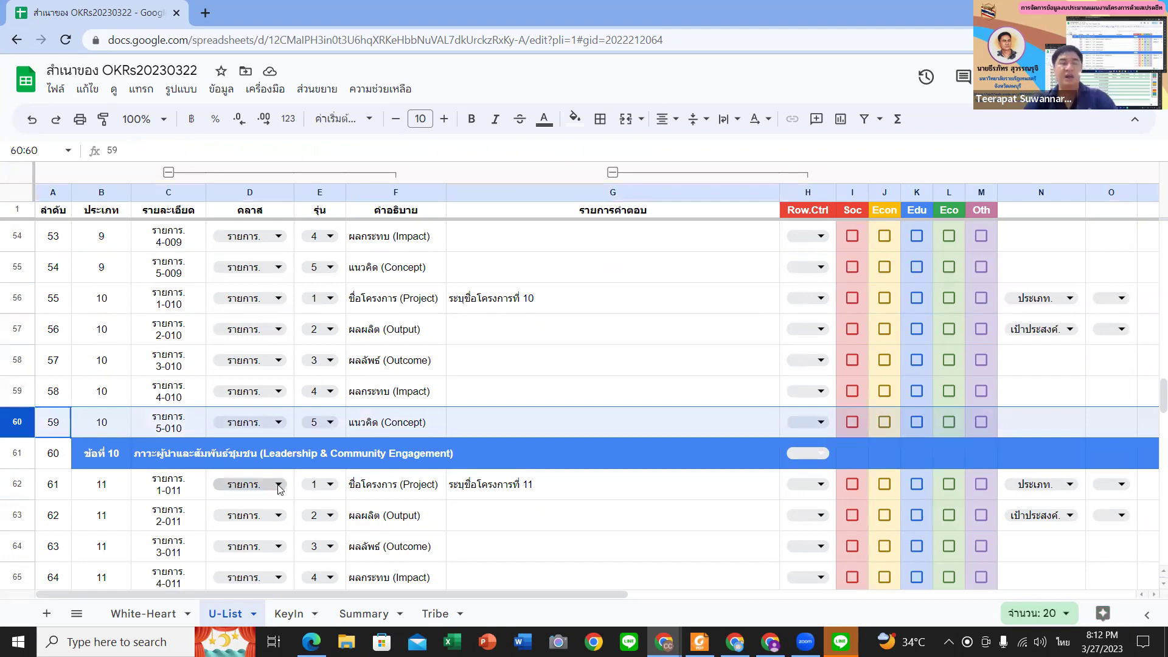
{"action": "left_click", "coordinate": [444, 430]}
{"action": "left_click", "coordinate": [510, 428]}
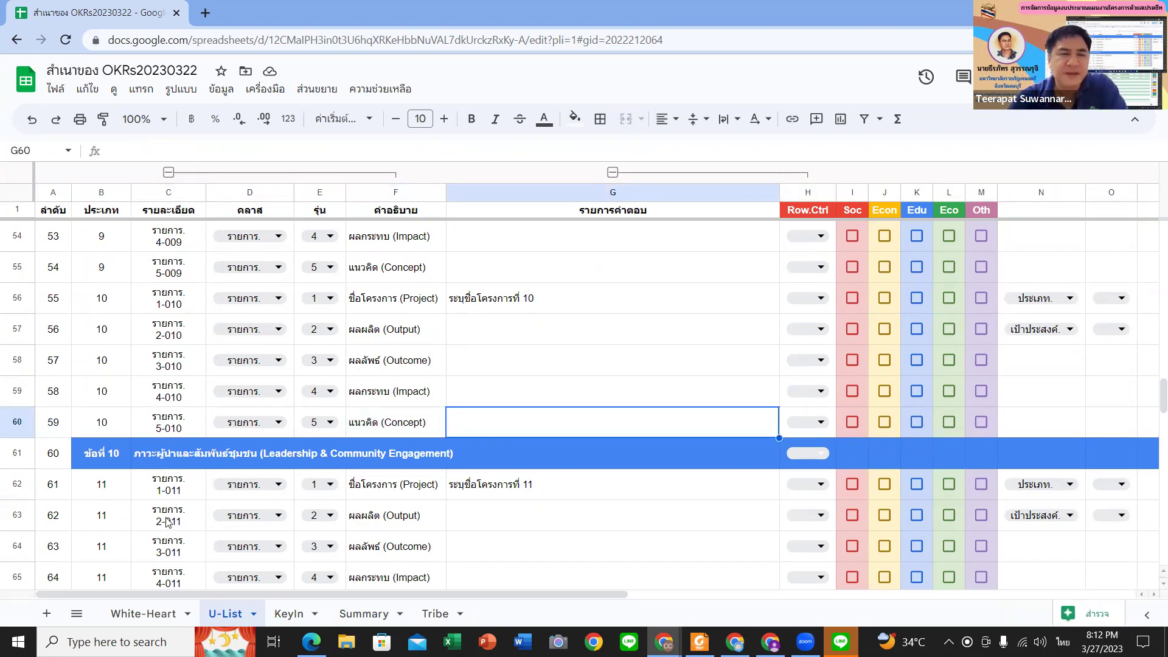
{"action": "scroll", "coordinate": [168, 522], "scroll_direction": "down", "scroll_amount": 3}
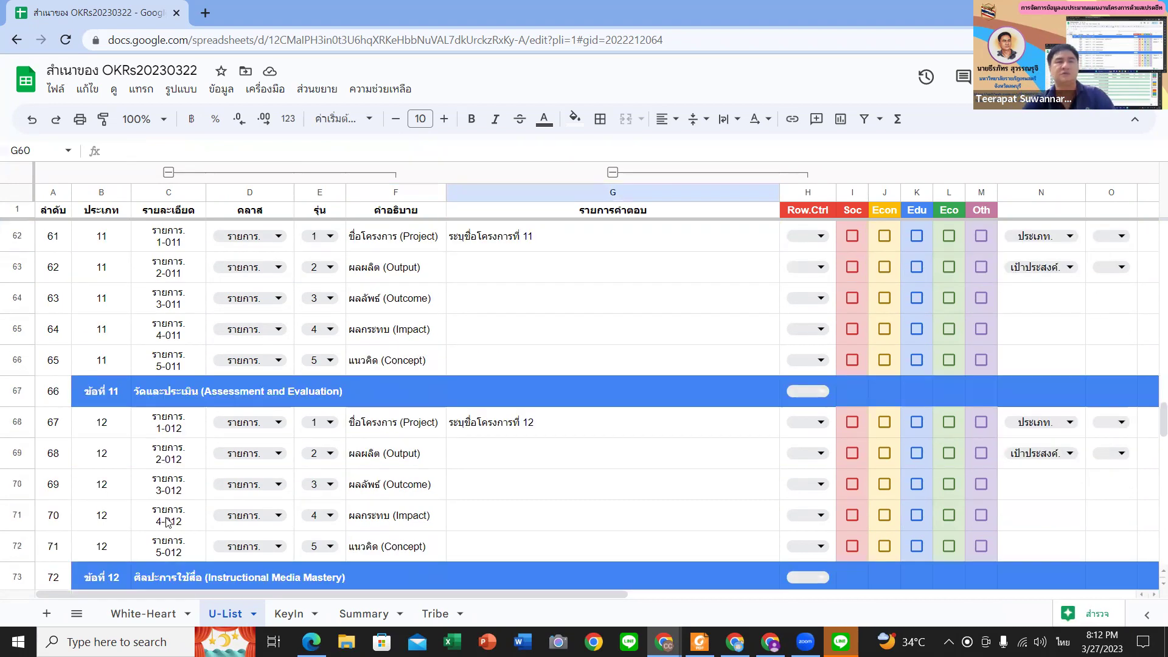
{"action": "scroll", "coordinate": [181, 535], "scroll_direction": "up", "scroll_amount": 2}
- Open the KeyIn sheet and check the first project's row against the Volunteer Spirit & Public mind heading below it
{"action": "left_click", "coordinate": [287, 613]}
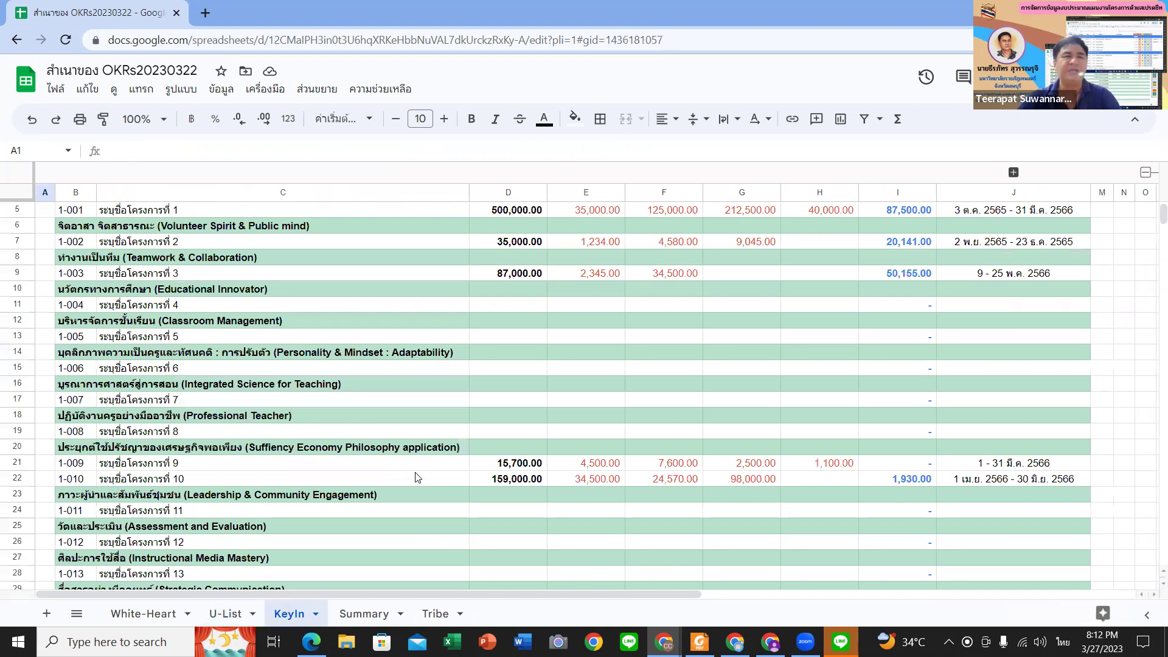
{"action": "scroll", "coordinate": [414, 470], "scroll_direction": "up", "scroll_amount": 2}
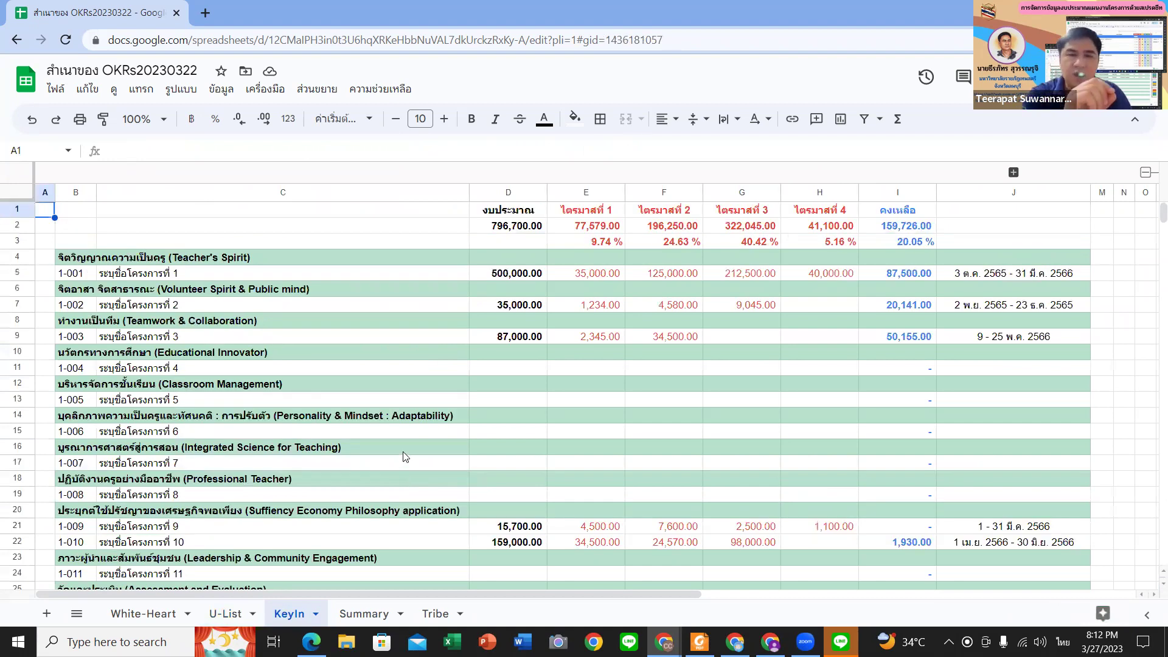
{"action": "left_click", "coordinate": [177, 278]}
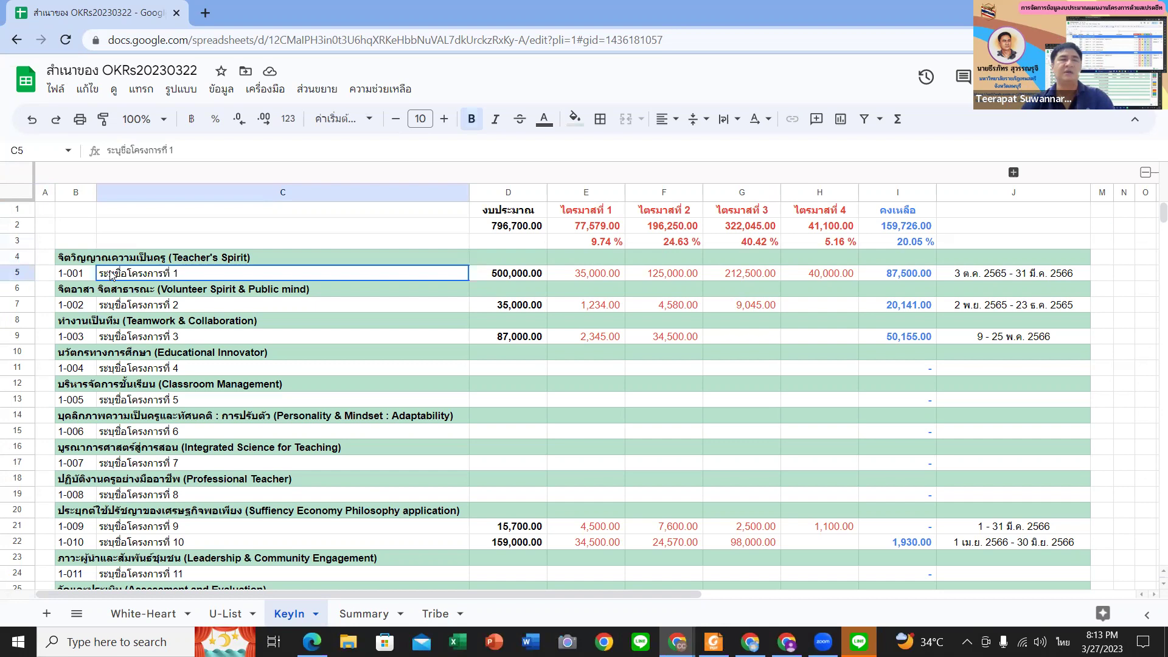
{"action": "left_click", "coordinate": [172, 291]}
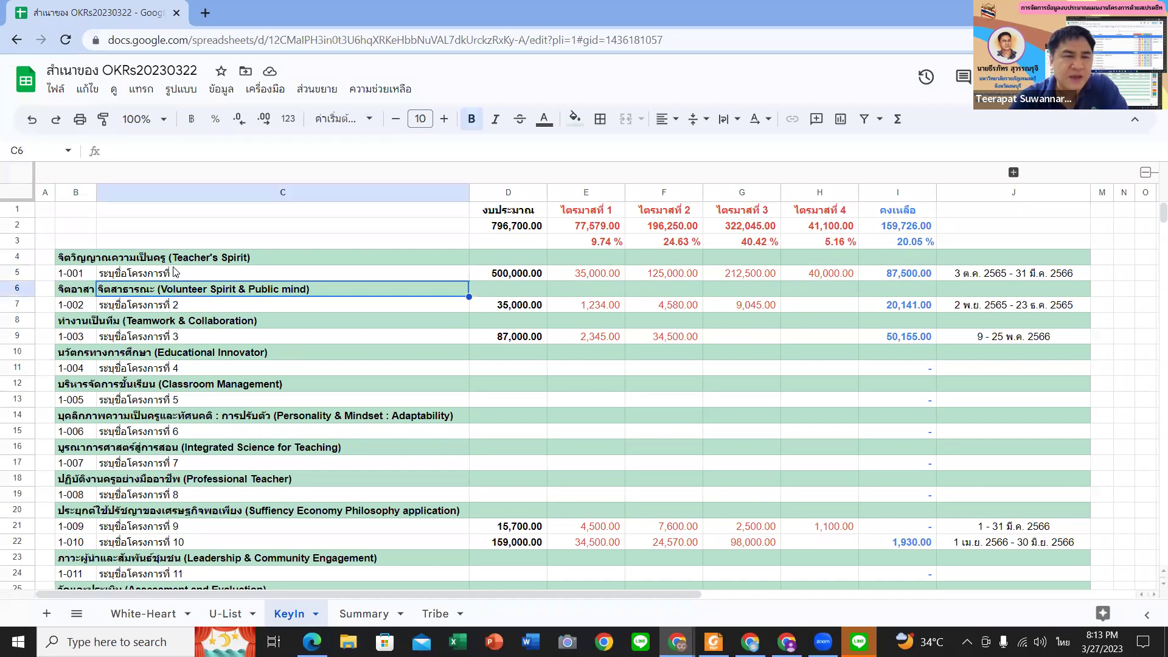
- Set project 5's budget to 50,000 and its first-quarter amount to 25,000 in row 13
{"action": "left_click", "coordinate": [173, 262]}
{"action": "left_click", "coordinate": [176, 276]}
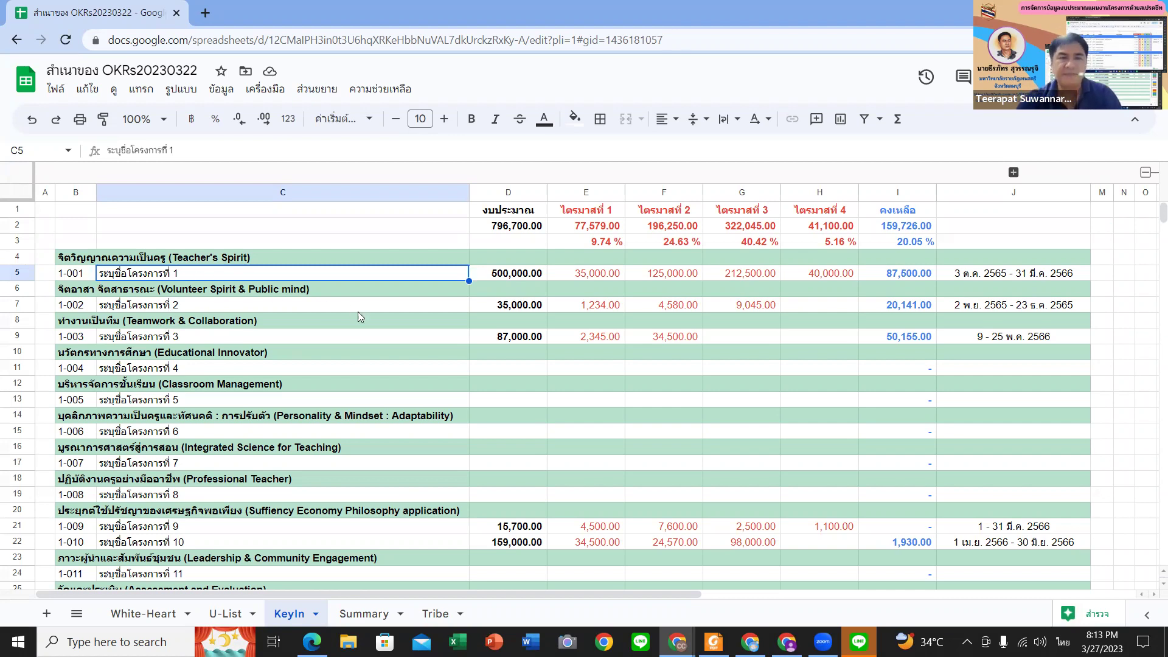
{"action": "left_click", "coordinate": [188, 399]}
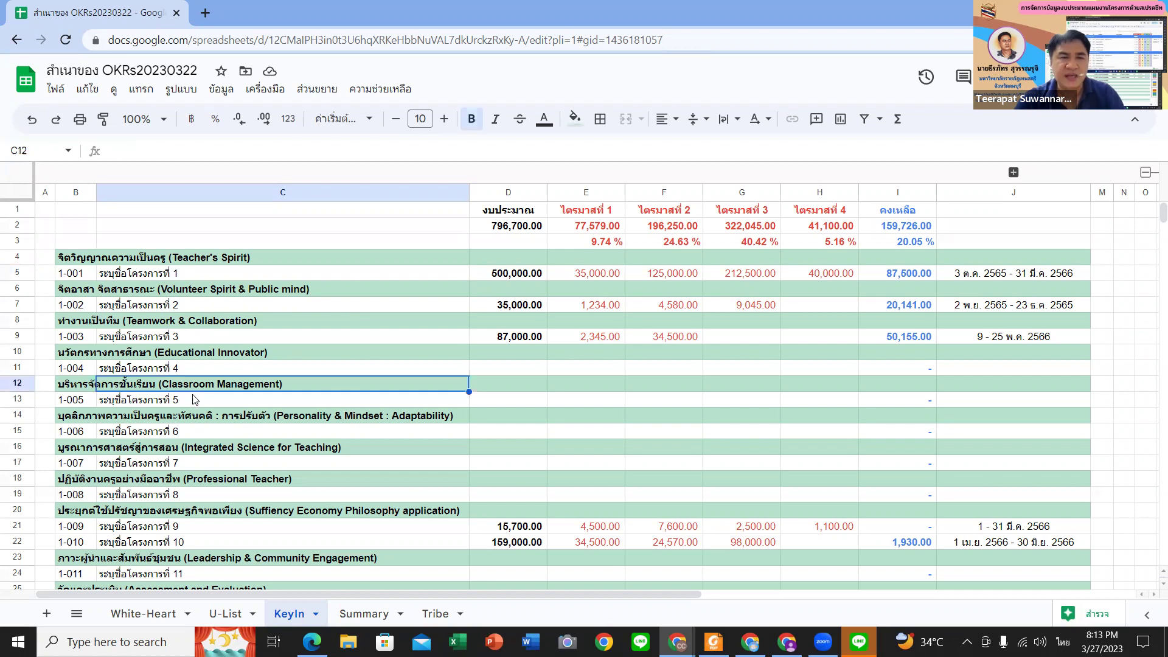
{"action": "left_click", "coordinate": [497, 399]}
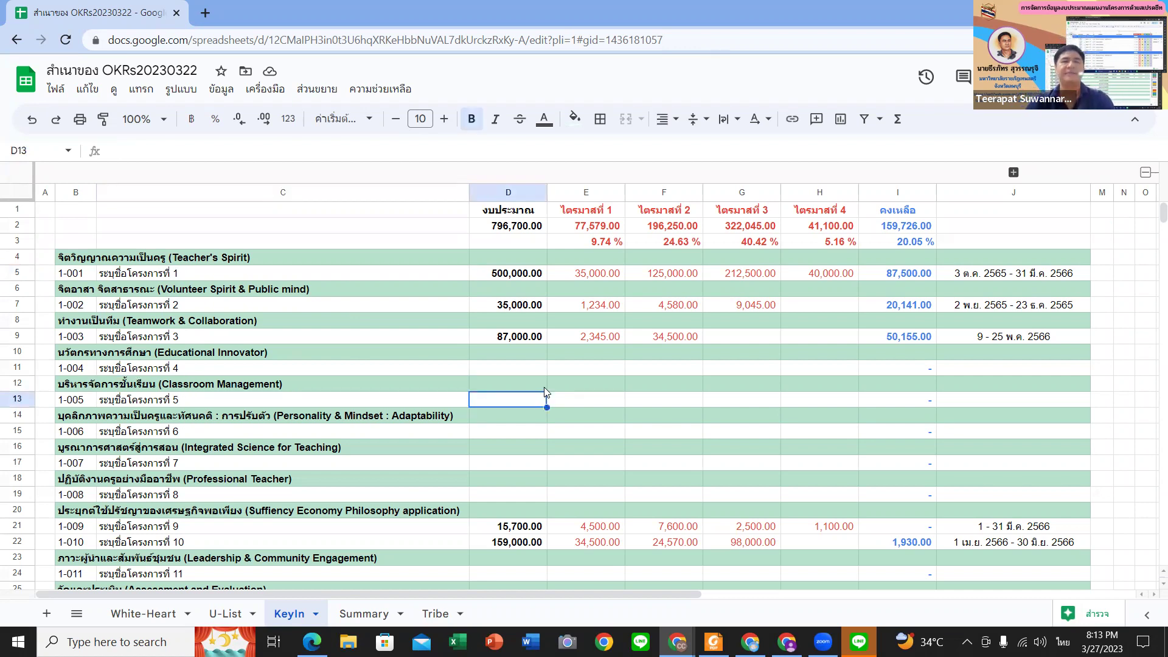
{"action": "type", "text": "50000"}
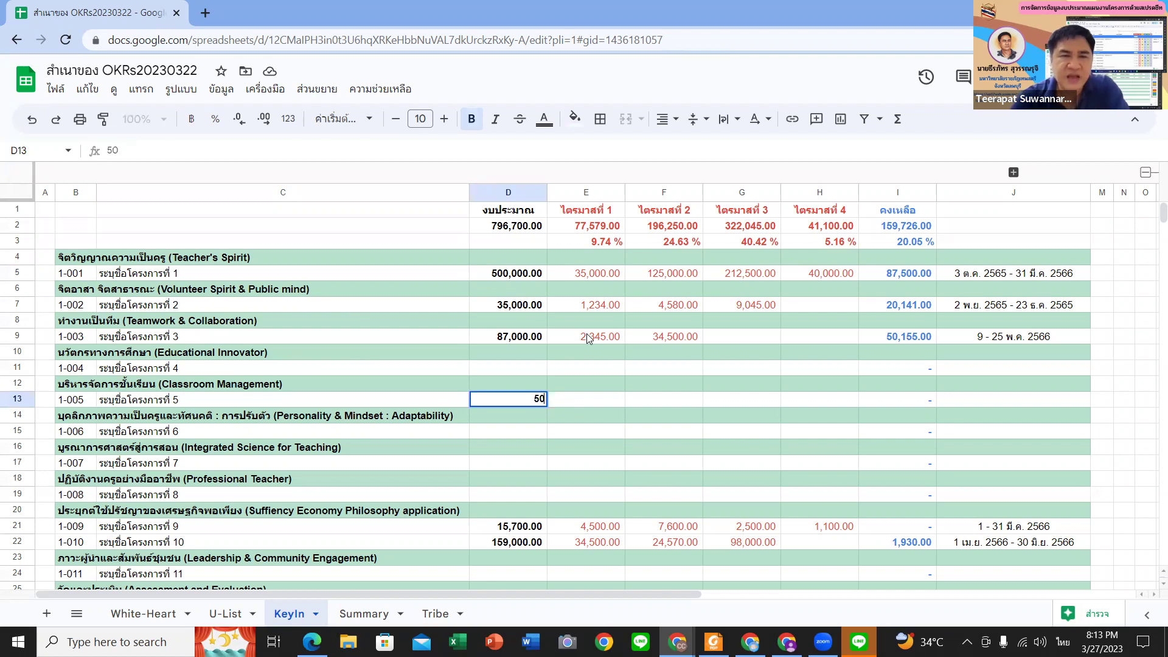
{"action": "key", "text": "Return"}
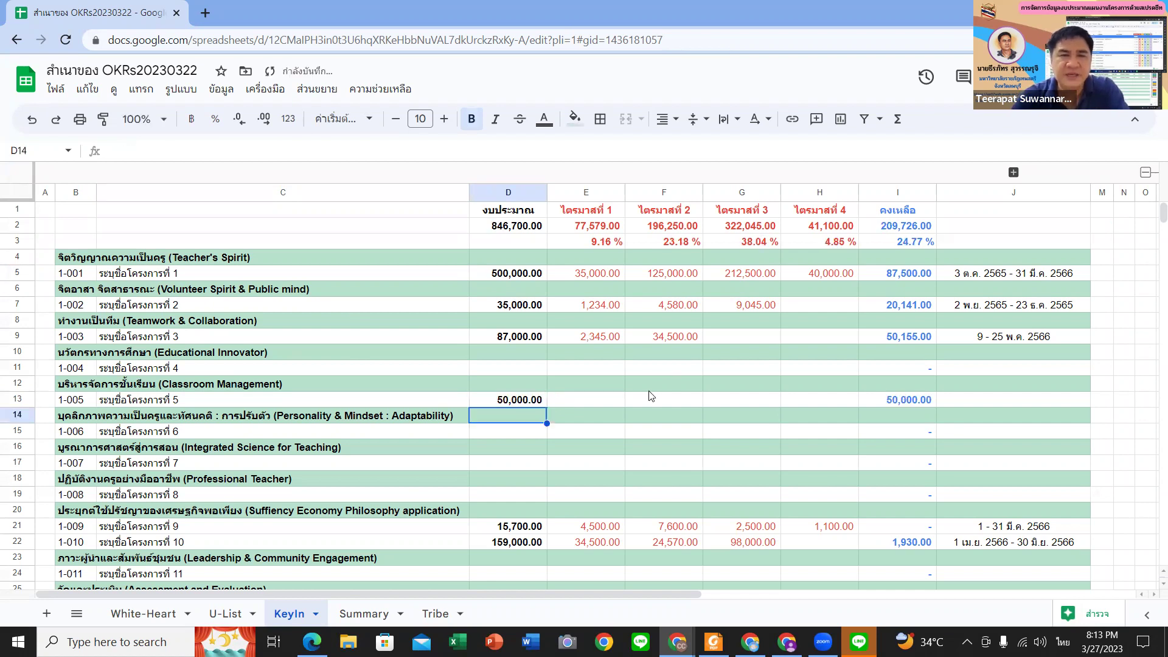
{"action": "left_click", "coordinate": [614, 396]}
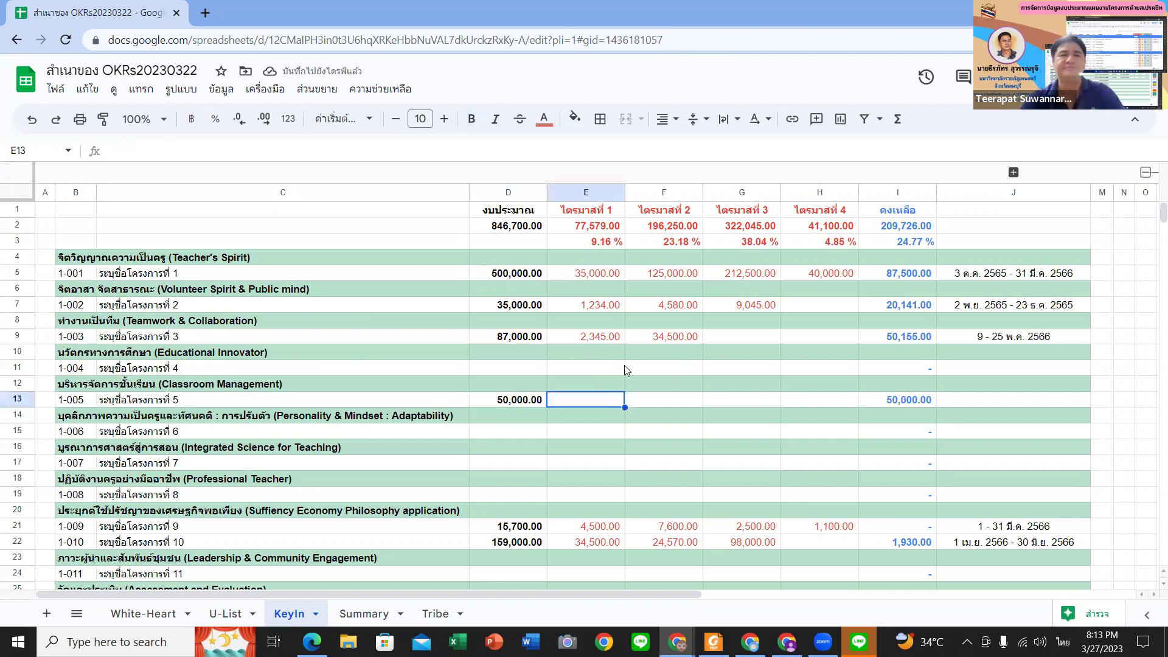
{"action": "type", "text": "25,000"}
{"action": "key", "text": "Return"}
- Enter 50,000 as project 5's second-quarter amount
{"action": "left_click", "coordinate": [657, 404]}
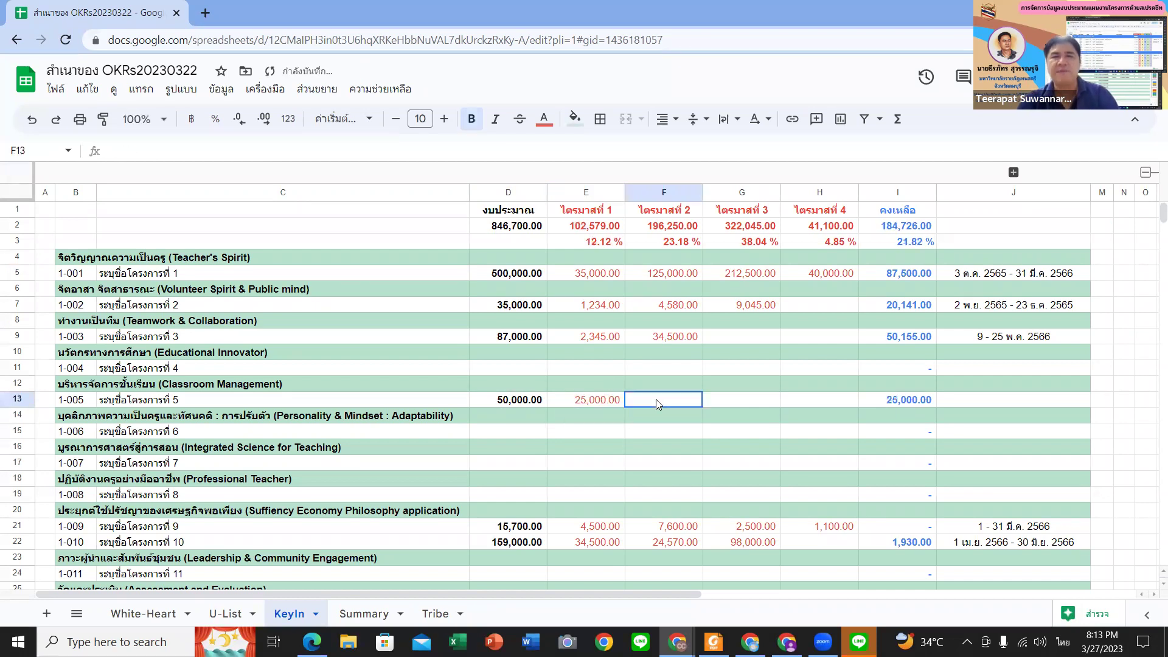
{"action": "type", "text": "50,000"}
{"action": "key", "text": "Return"}
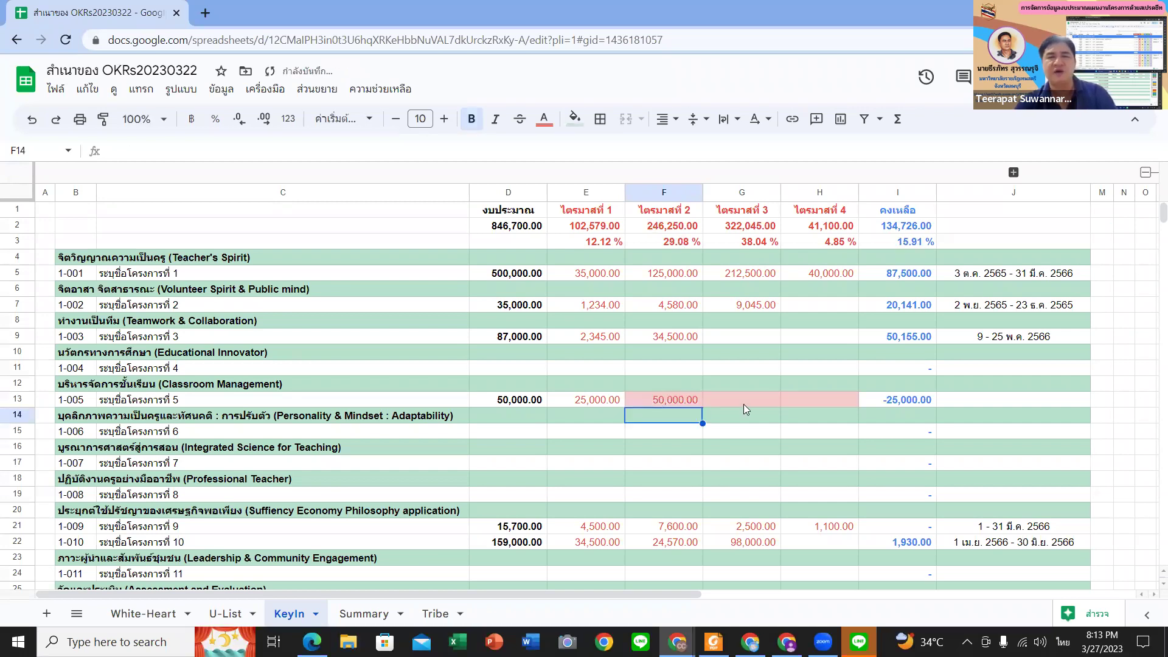
- Set project 5's third-quarter and second-quarter amounts to 5,000 each
{"action": "left_click", "coordinate": [743, 403]}
{"action": "type", "text": "50000"}
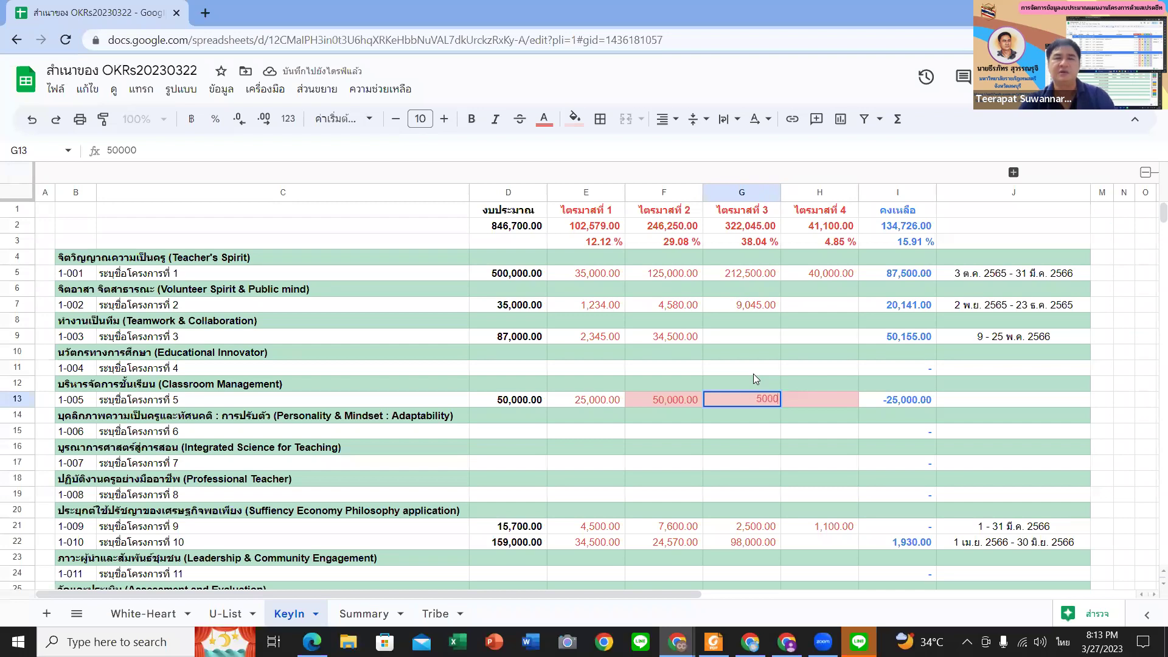
{"action": "key", "text": "BackSpace"}
{"action": "key", "text": "Return"}
{"action": "double_click", "coordinate": [657, 394]}
{"action": "key", "text": "BackSpace"}
{"action": "key", "text": "Return"}
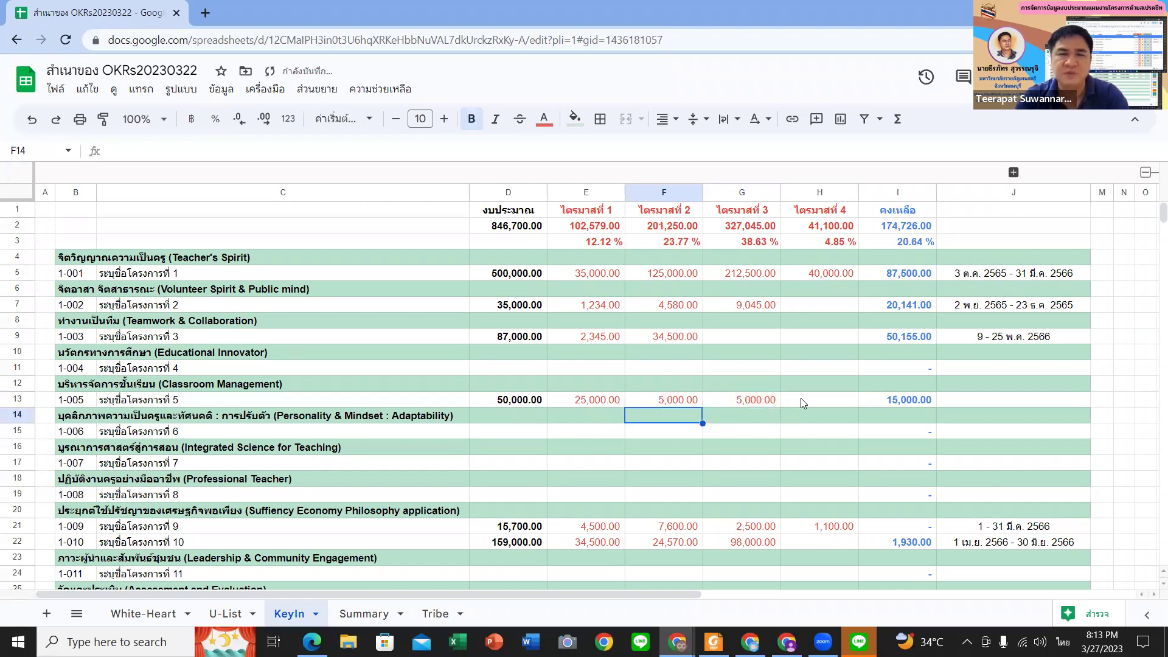
- Enter 15,000 as project 5's fourth-quarter amount in H13
{"action": "left_click", "coordinate": [808, 404]}
{"action": "type", "text": "15000"}
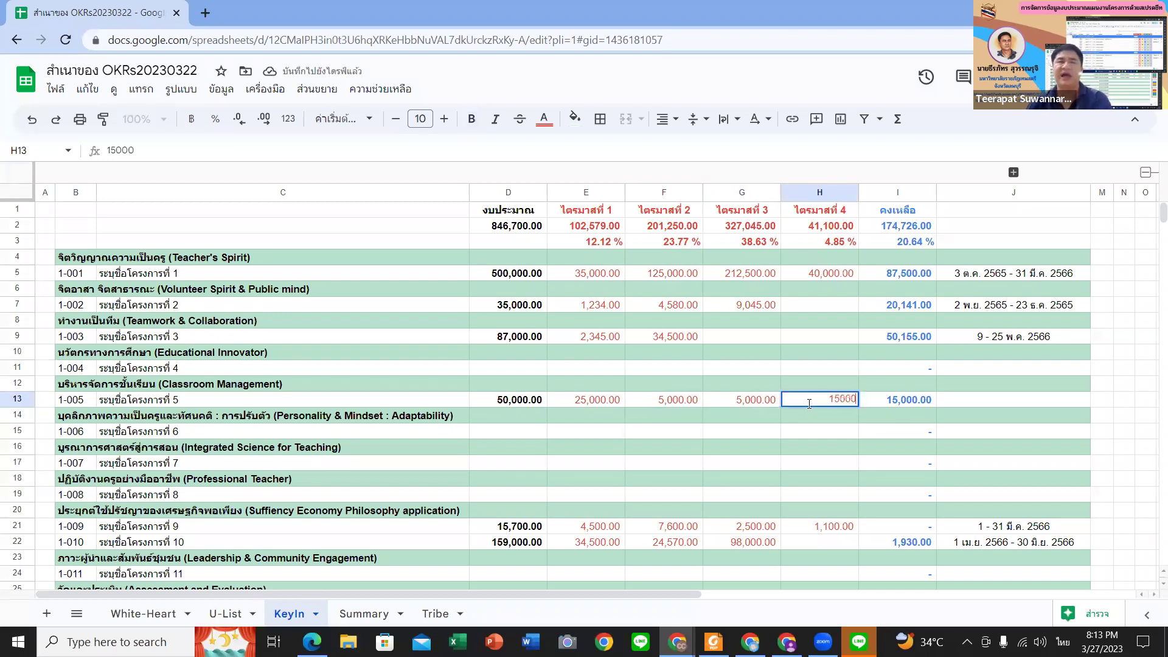
{"action": "key", "text": "Return"}
{"action": "left_click", "coordinate": [805, 401]}
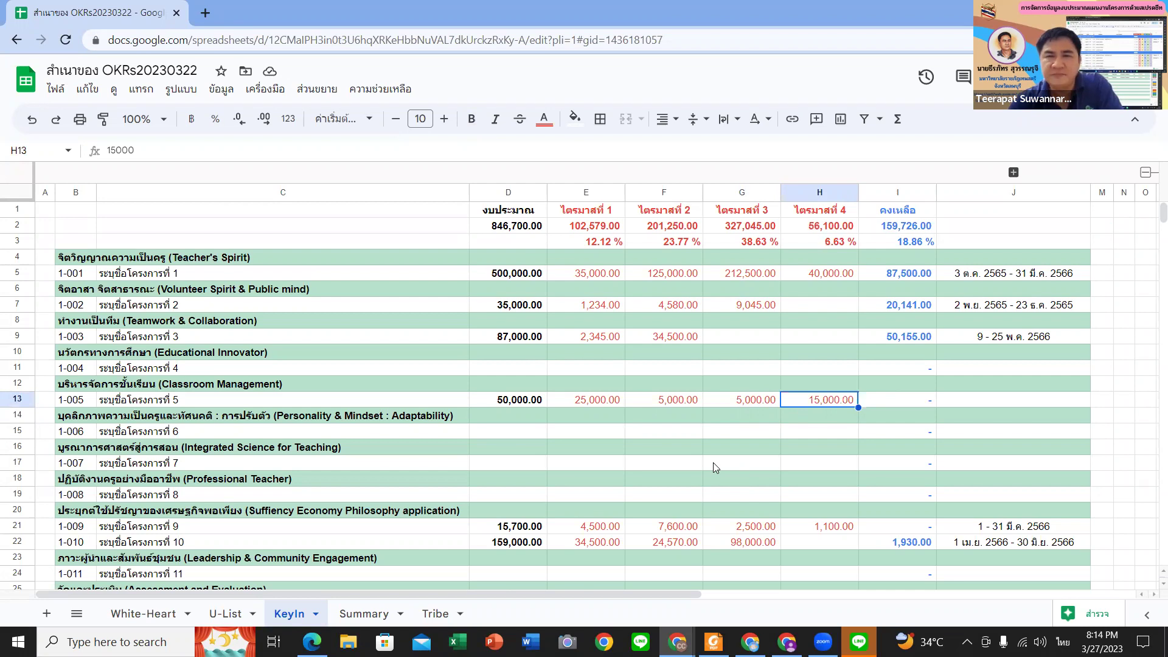
- Check project 1's remaining balance and the heading of the remaining-balance column I
{"action": "left_click", "coordinate": [911, 275]}
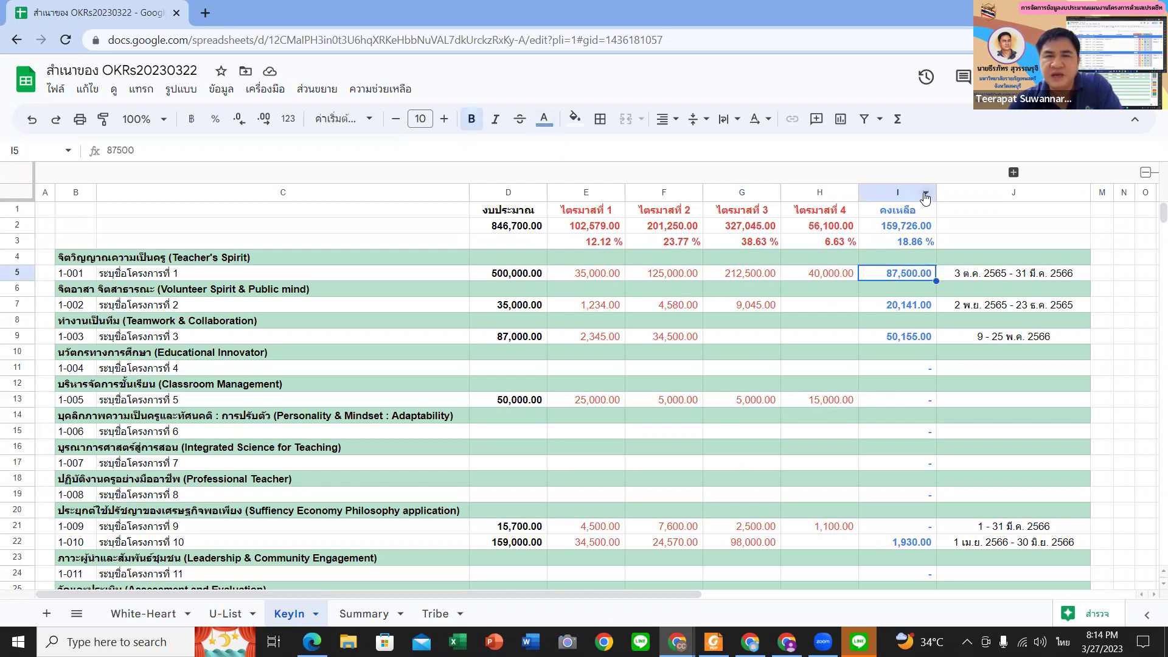
{"action": "left_click", "coordinate": [926, 198]}
{"action": "left_click", "coordinate": [926, 197]}
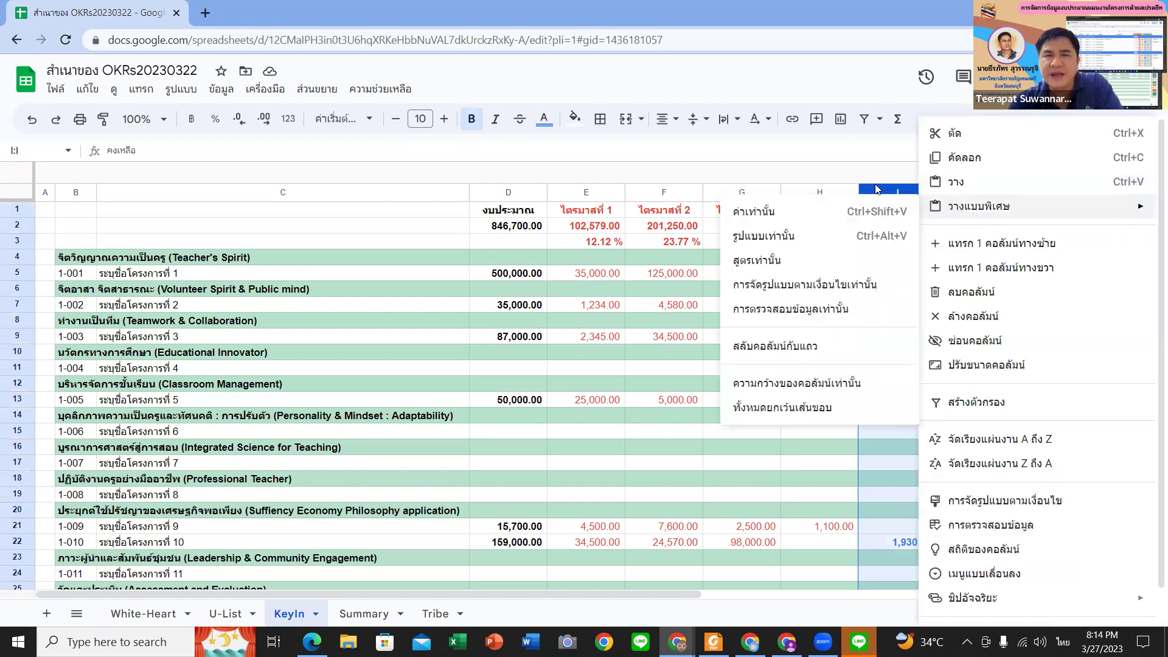
{"action": "left_click", "coordinate": [879, 178]}
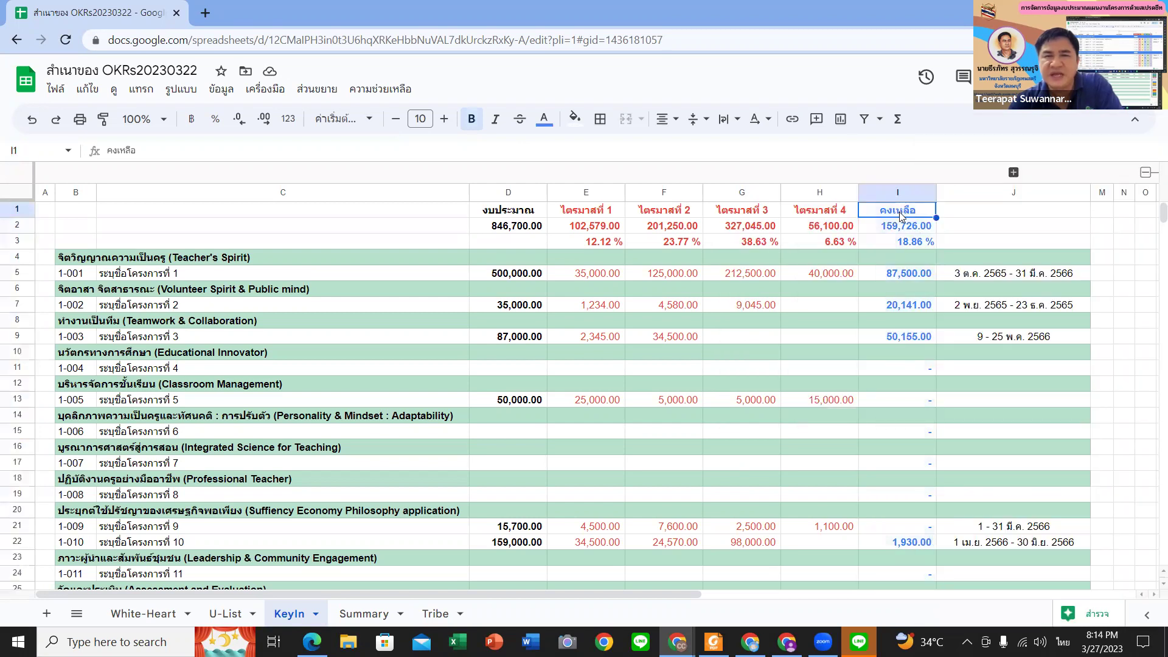
- Expand the collapsed column group after column J to show date columns K and L and the month-format selector
{"action": "left_click", "coordinate": [1075, 210]}
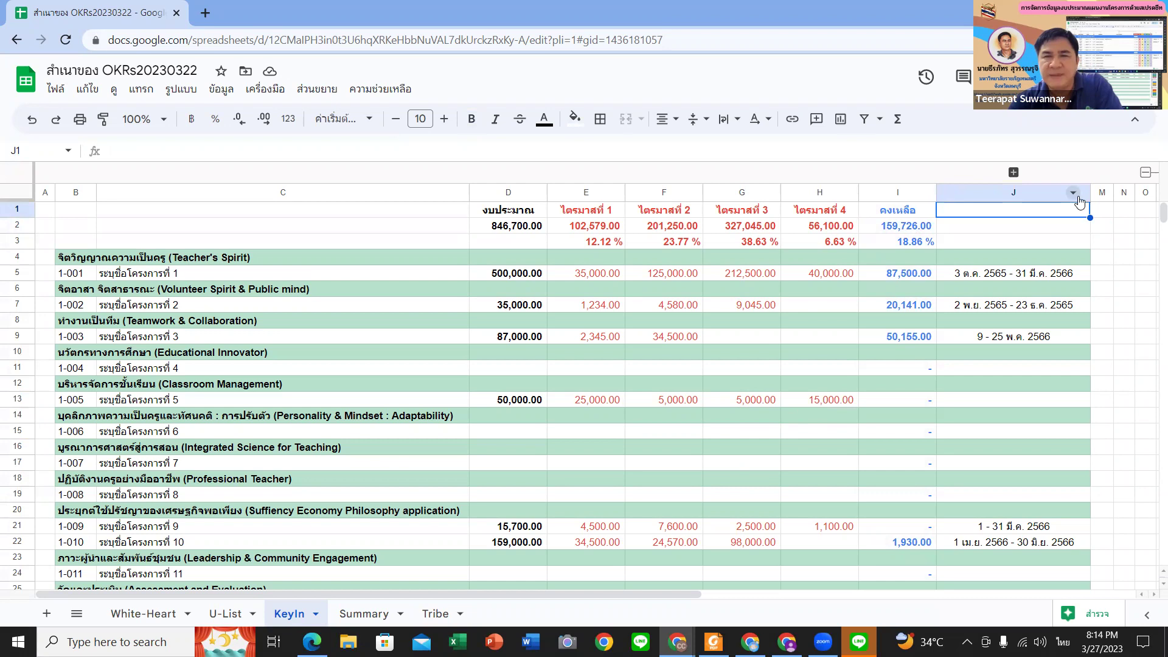
{"action": "right_click", "coordinate": [1073, 193]}
{"action": "mouse_move", "coordinate": [1080, 203]}
{"action": "left_click", "coordinate": [1010, 183]}
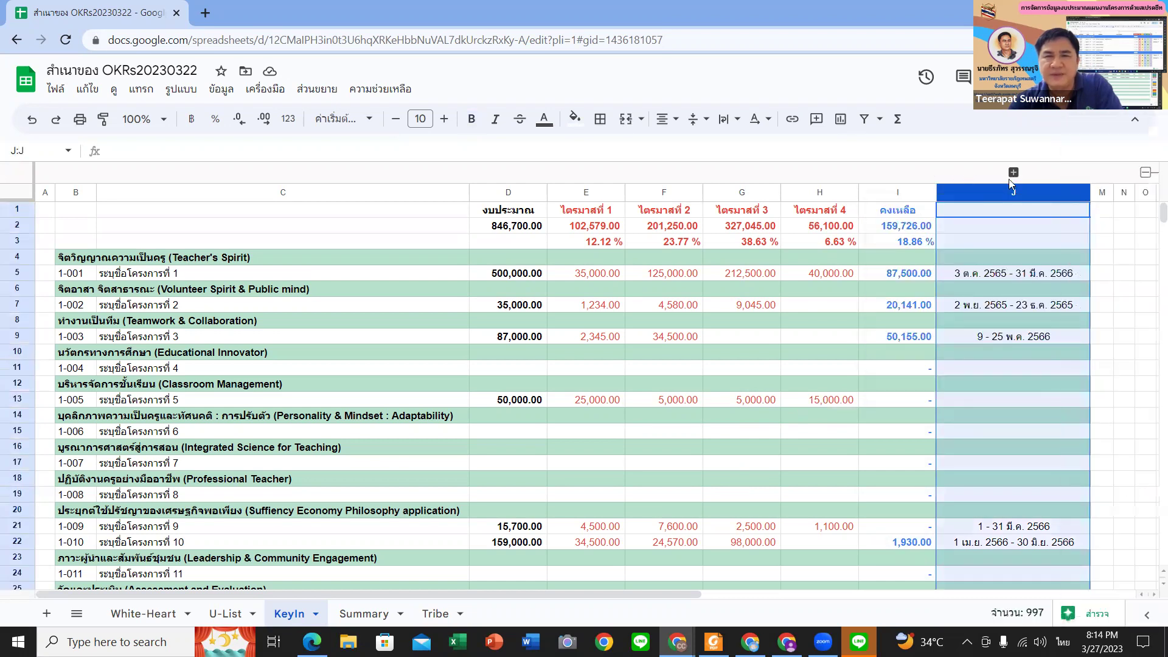
{"action": "left_click", "coordinate": [1013, 173]}
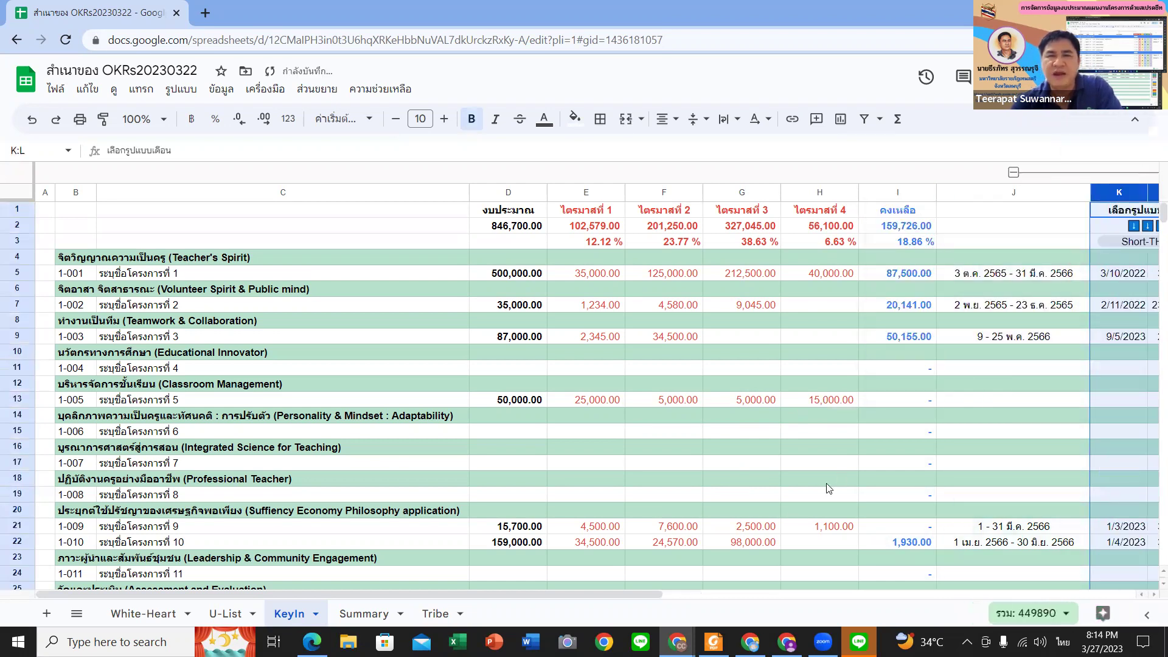
{"action": "left_click_drag", "start_coordinate": [655, 594], "coordinate": [976, 599]}
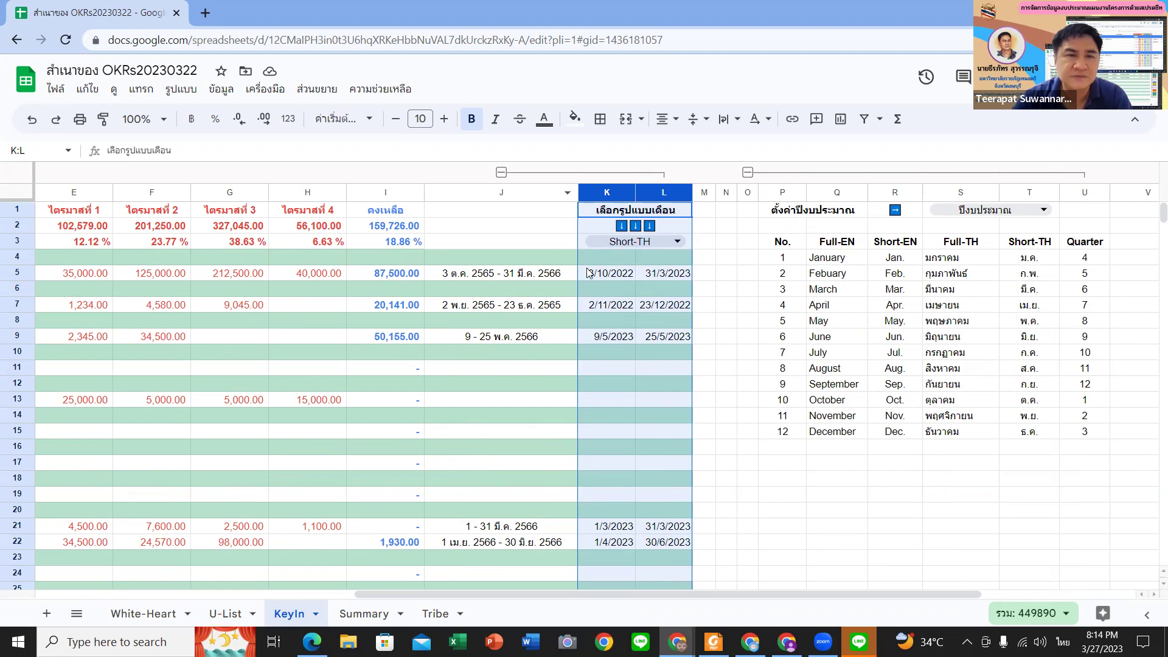
- Examine the ARRAYFORMULA in J4 that builds the date-range text from columns K and L, leaving it as is
{"action": "left_click", "coordinate": [526, 277]}
{"action": "left_click", "coordinate": [526, 266]}
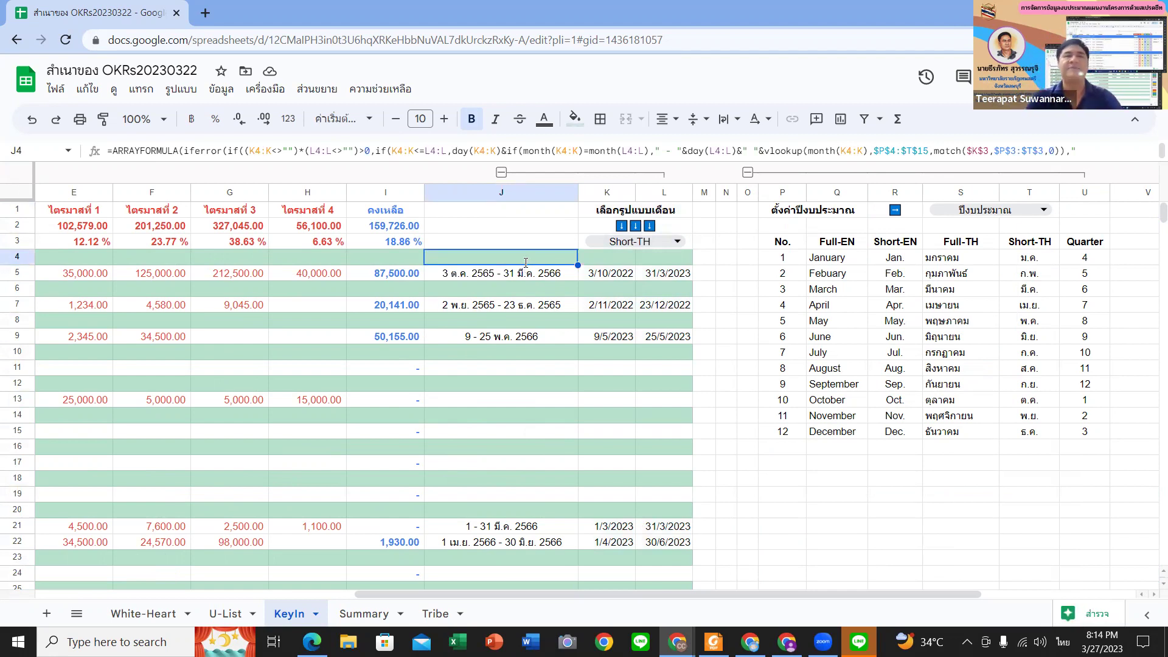
{"action": "double_click", "coordinate": [577, 257]}
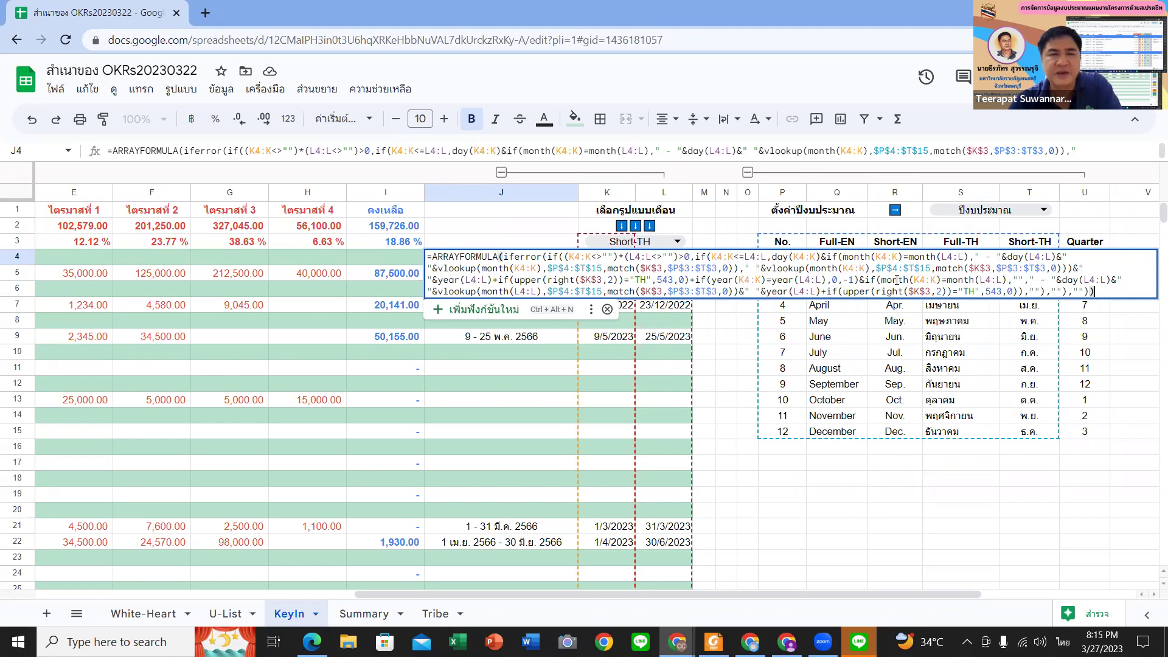
{"action": "key", "text": "Return"}
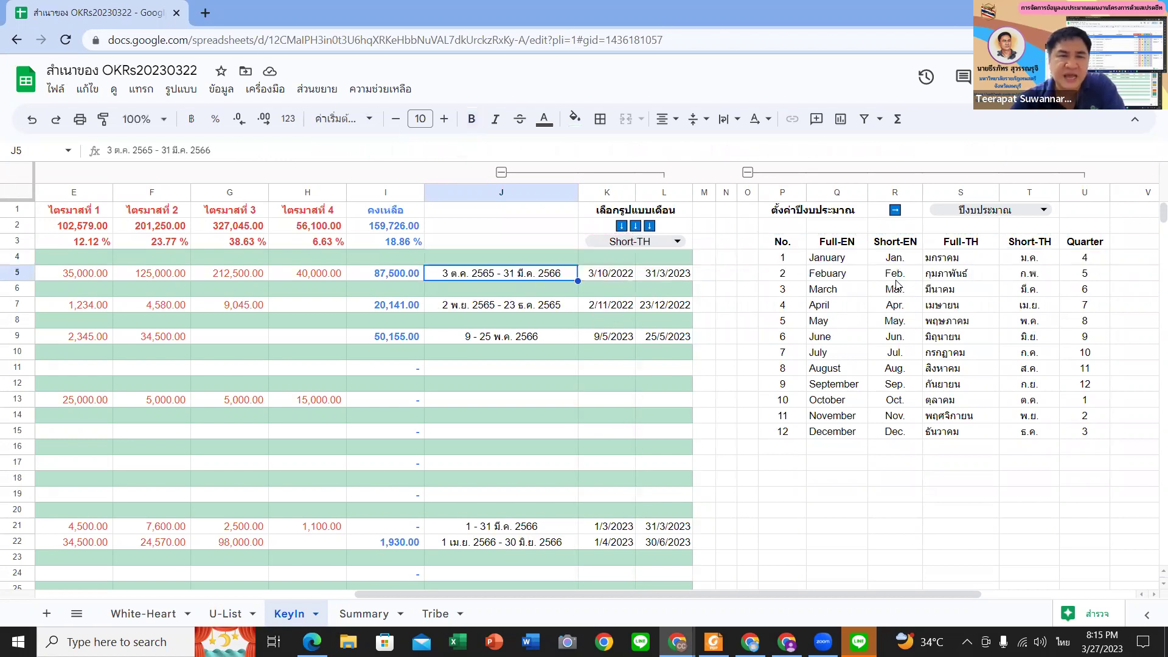
{"action": "left_click", "coordinate": [546, 258]}
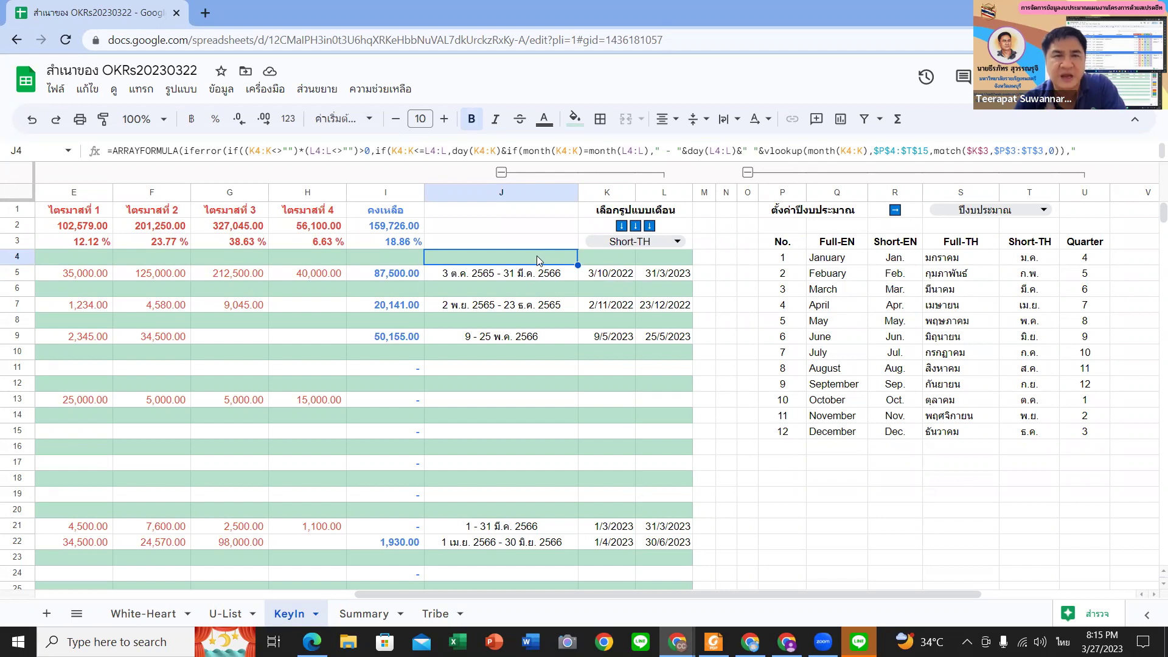
{"action": "double_click", "coordinate": [538, 255]}
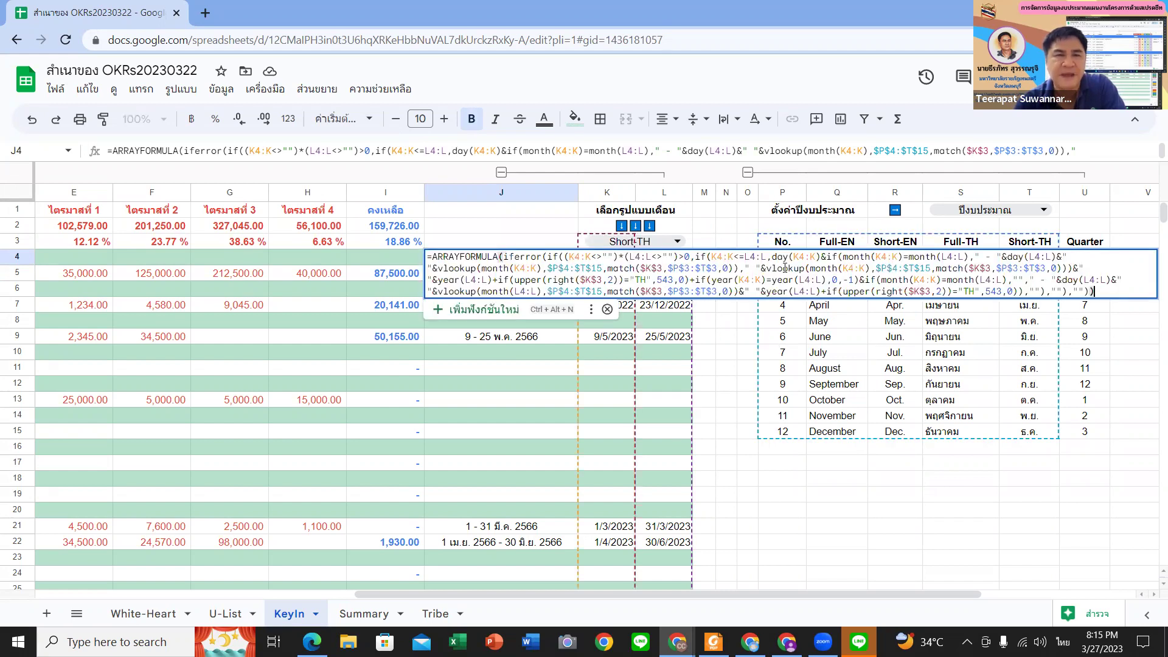
{"action": "left_click", "coordinate": [1028, 256]}
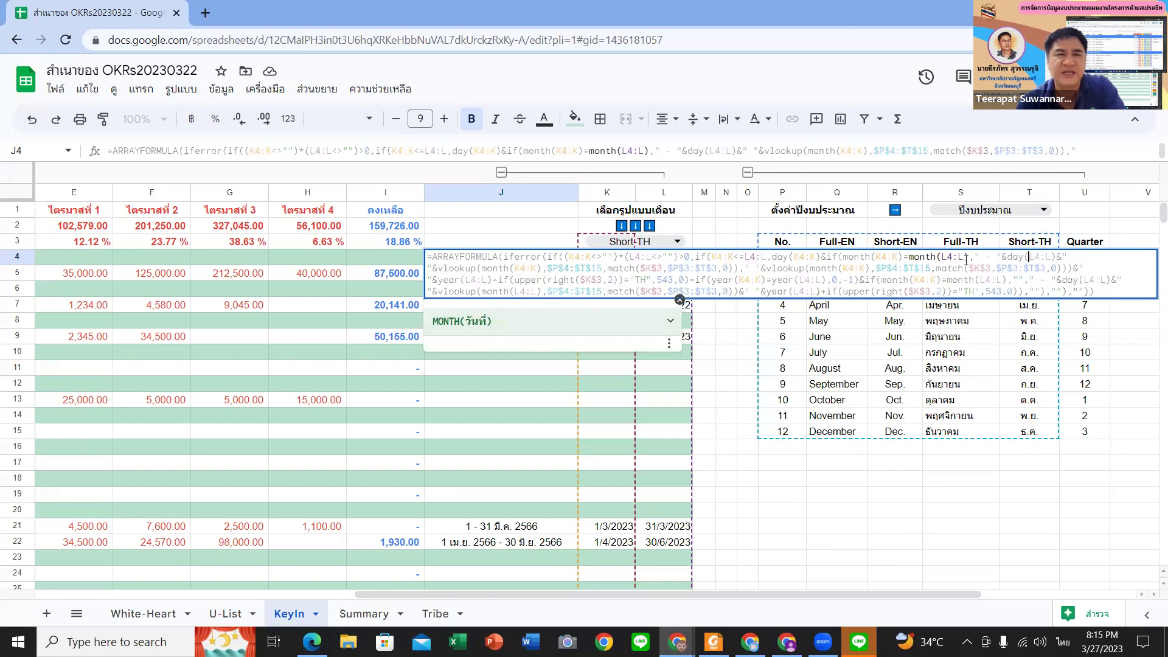
{"action": "left_click", "coordinate": [463, 256]}
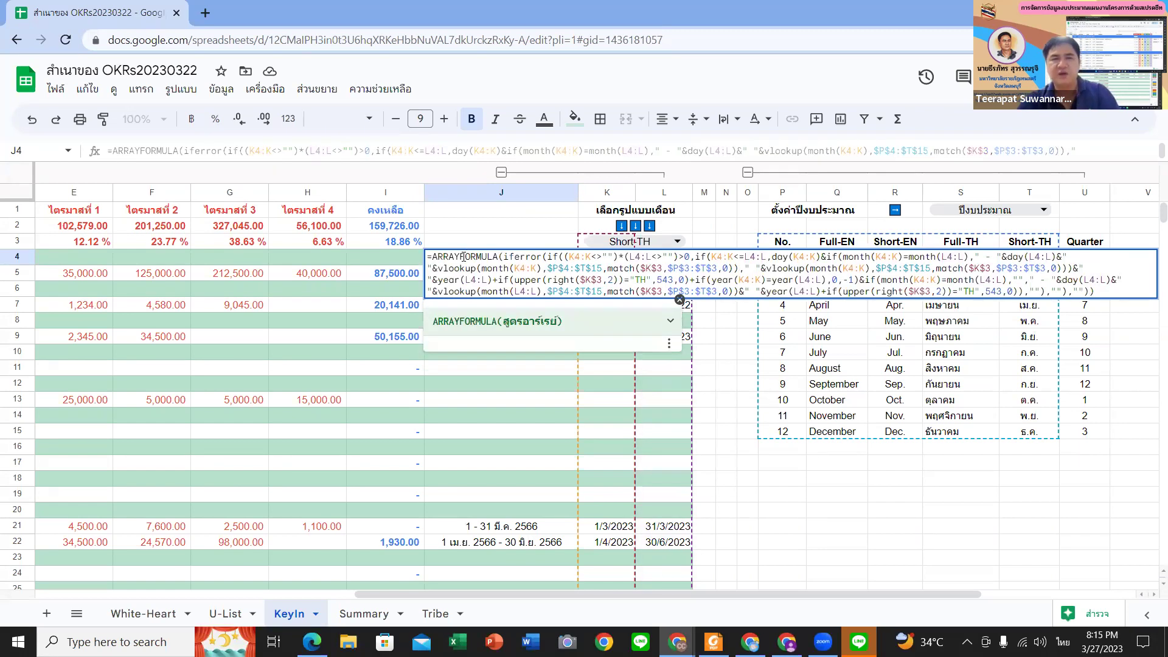
{"action": "key", "text": "Return"}
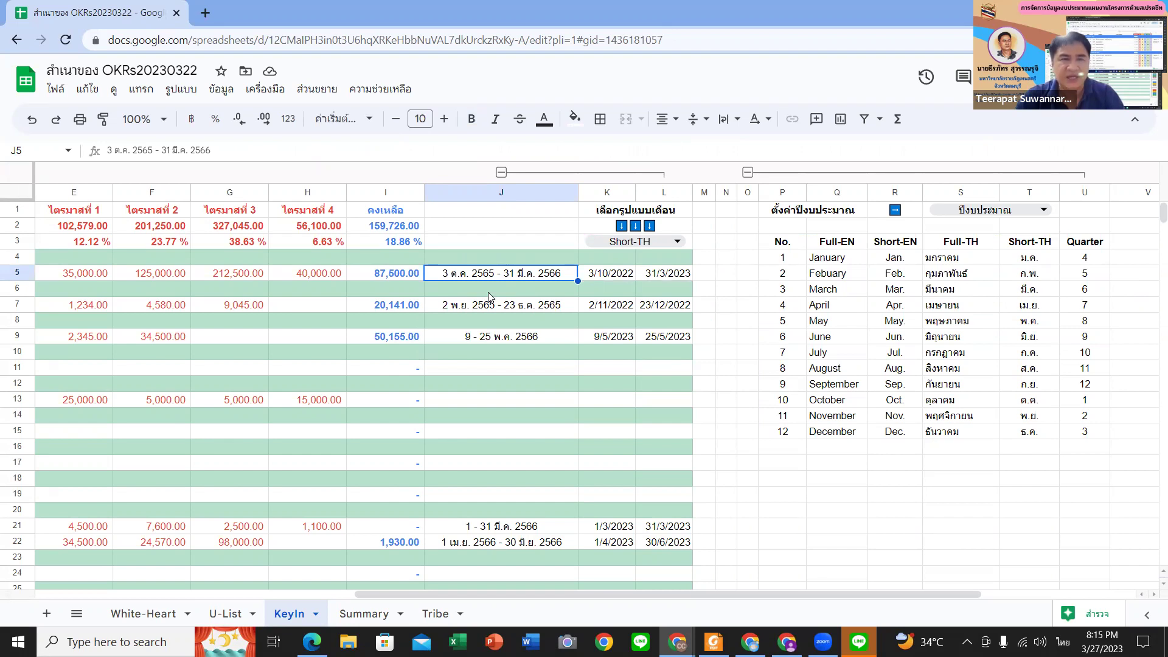
- Compare the date ranges in J7 and J9, and check the start-date lookup formula in K4
{"action": "left_click", "coordinate": [485, 339]}
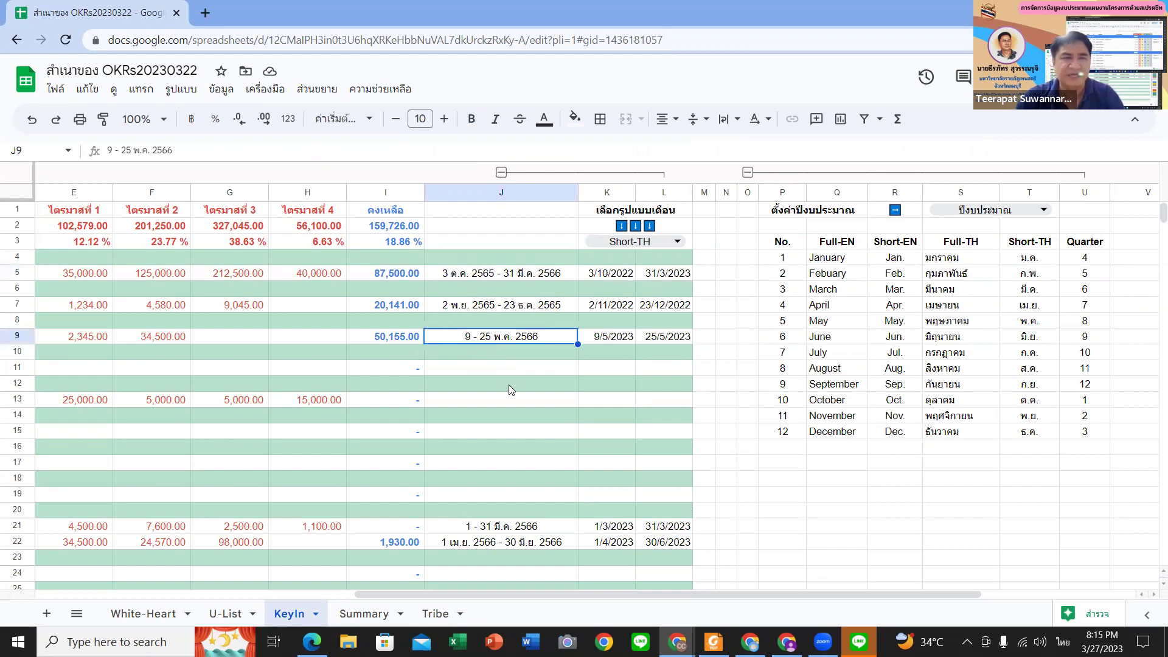
{"action": "left_click", "coordinate": [517, 305]}
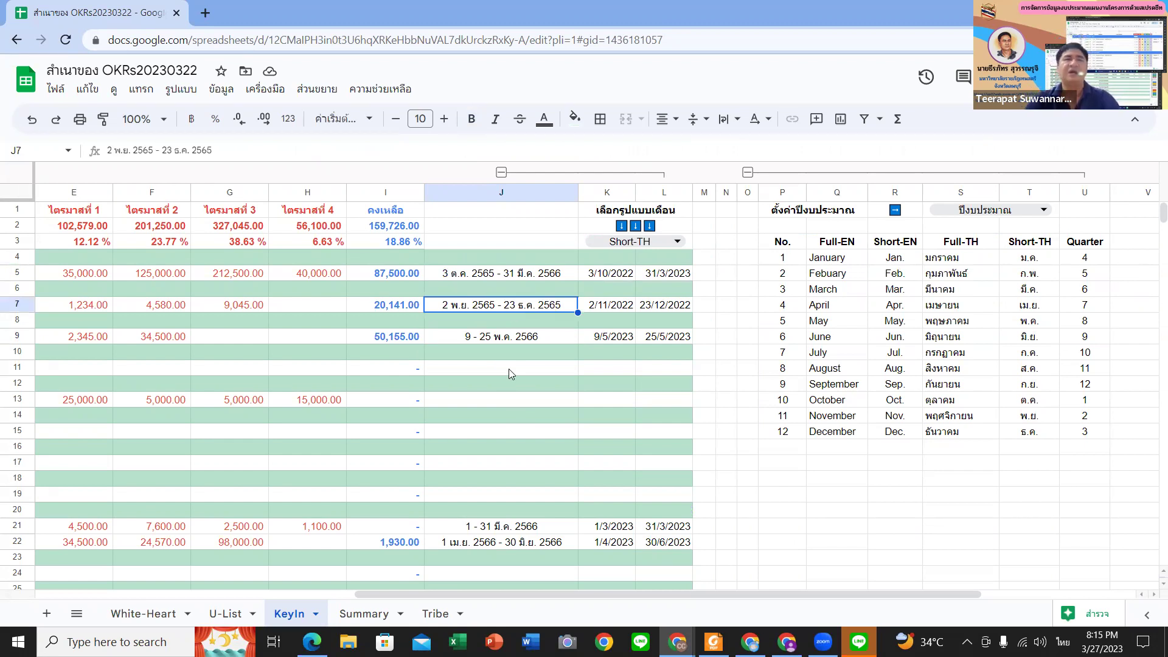
{"action": "left_click", "coordinate": [508, 337]}
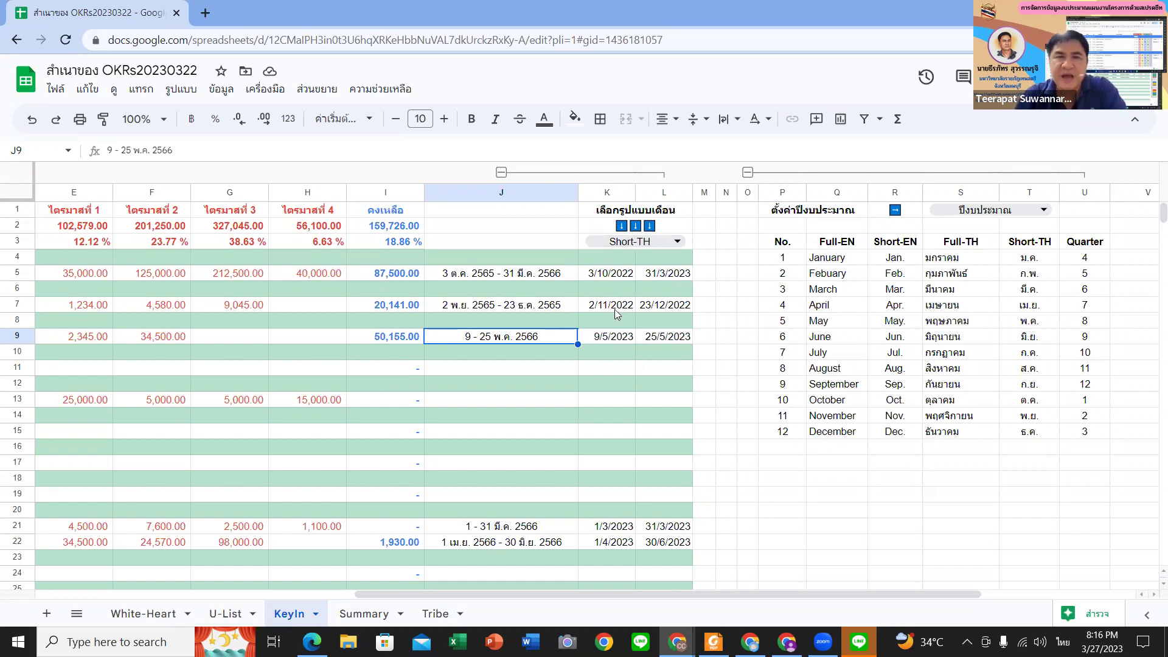
{"action": "left_click", "coordinate": [619, 281]}
{"action": "left_click", "coordinate": [619, 262]}
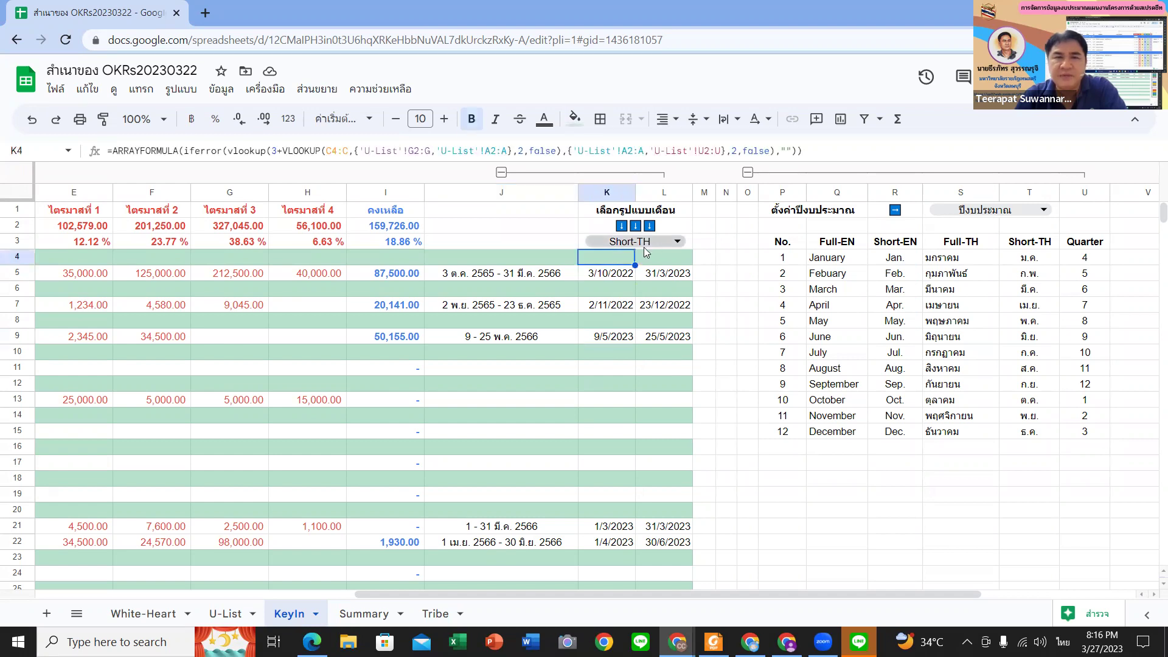
- Try the Full-EN and Full-TH month formats in the K3 selector
{"action": "left_click", "coordinate": [677, 242]}
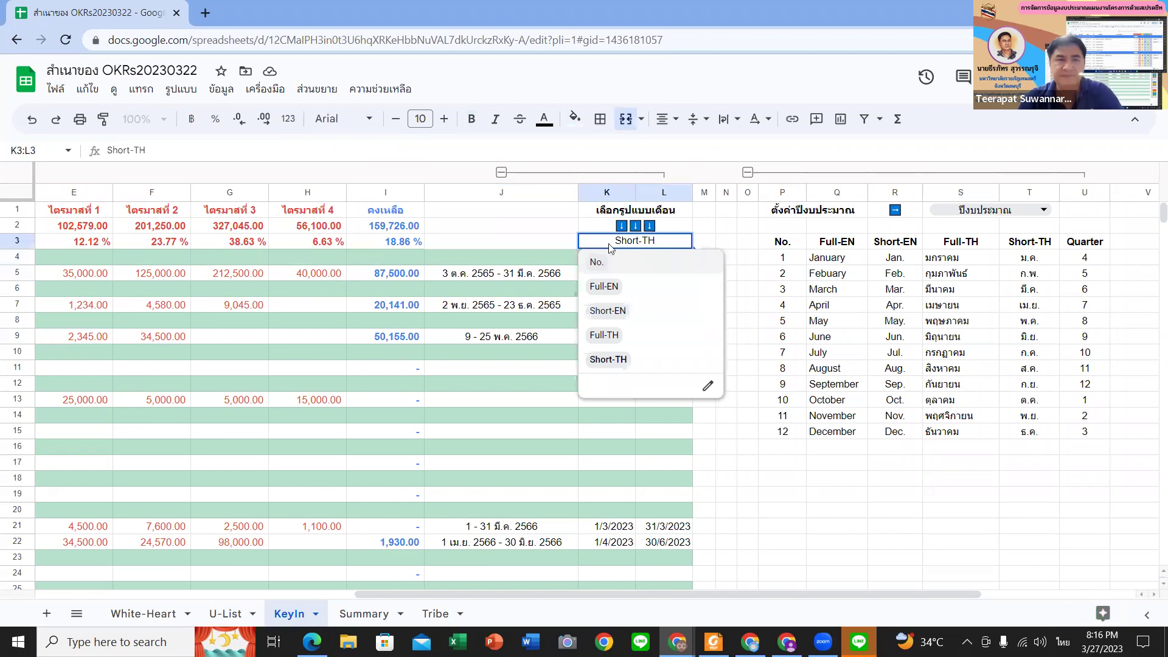
{"action": "left_click", "coordinate": [605, 286]}
{"action": "left_click", "coordinate": [675, 243]}
{"action": "left_click", "coordinate": [608, 337]}
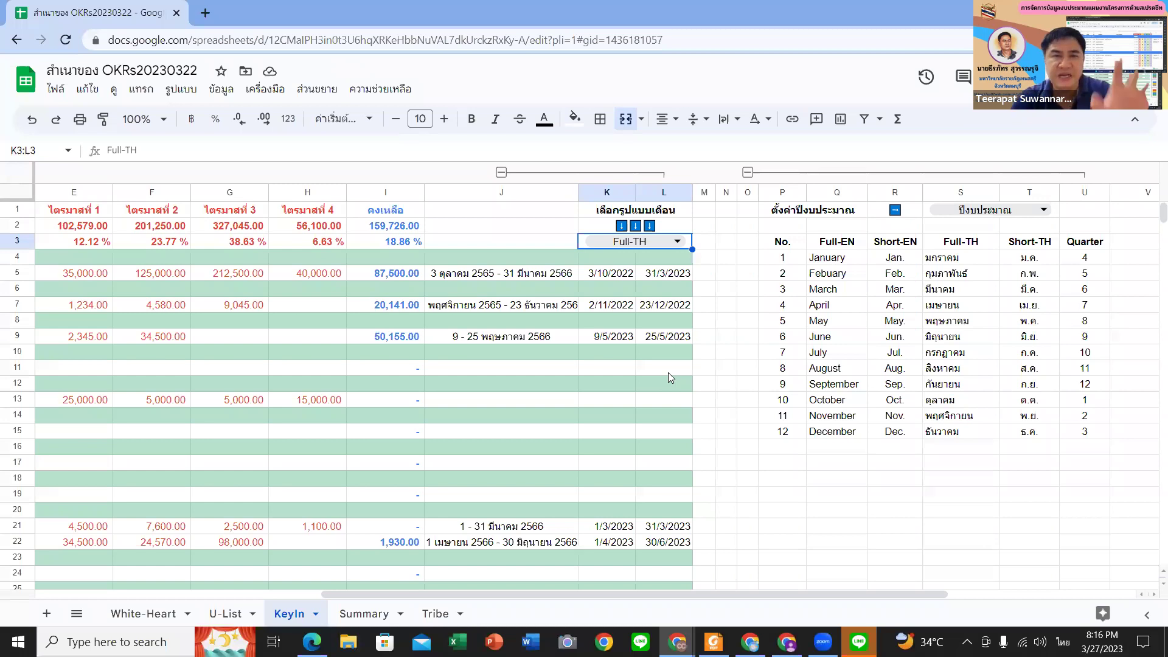
- Switch the K3 month format to Short-EN, Full-EN and finally No., and check the date-range formula in J4
{"action": "left_click", "coordinate": [678, 241]}
{"action": "left_click", "coordinate": [628, 310]}
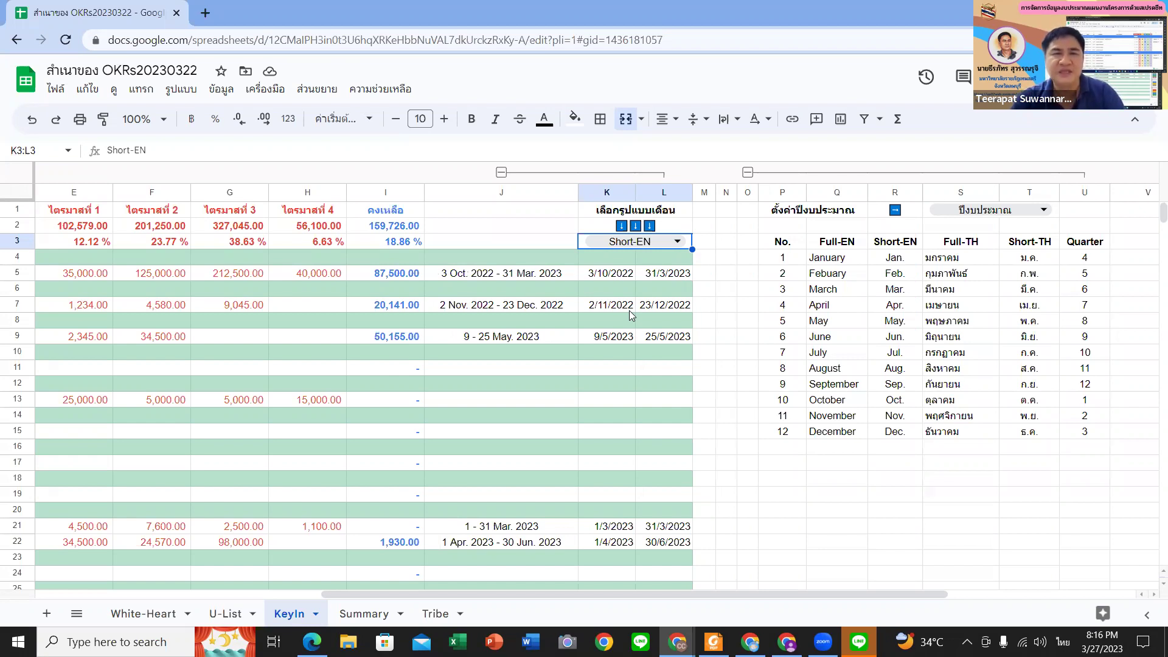
{"action": "left_click", "coordinate": [677, 242]}
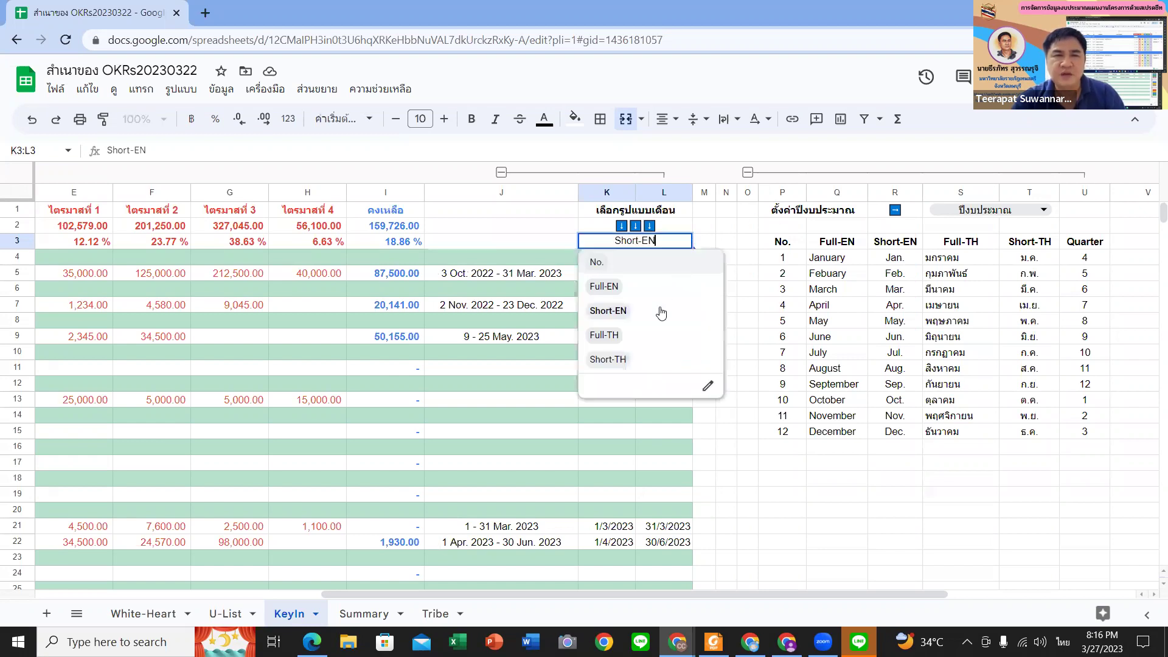
{"action": "left_click", "coordinate": [605, 287]}
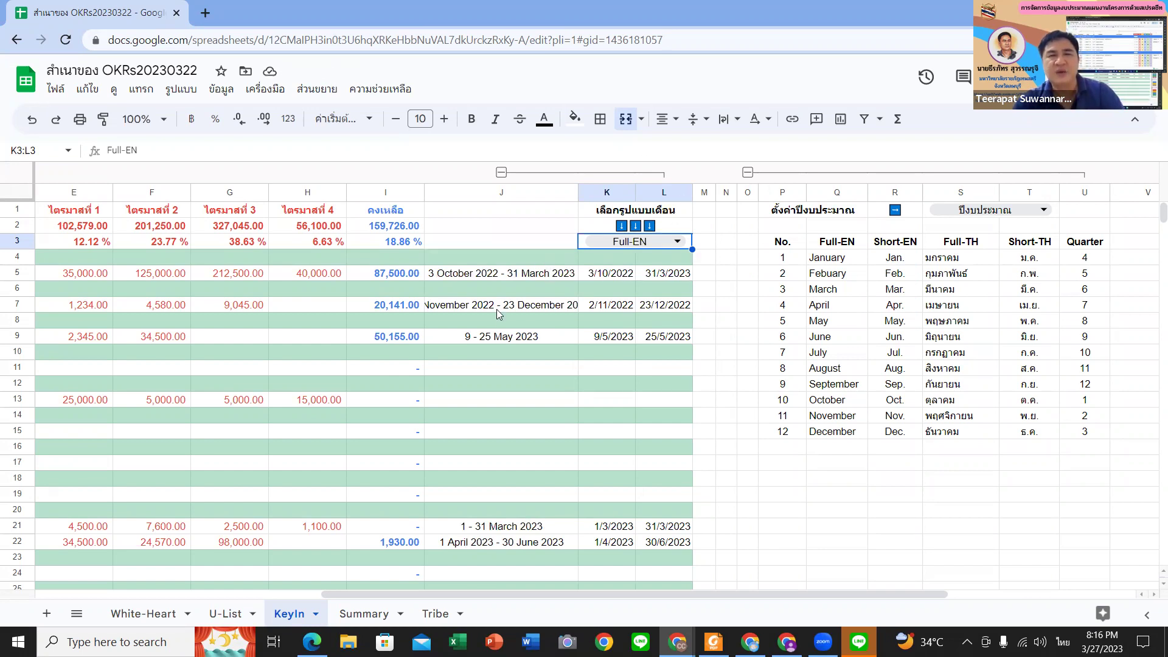
{"action": "left_click", "coordinate": [675, 242]}
{"action": "left_click", "coordinate": [631, 267]}
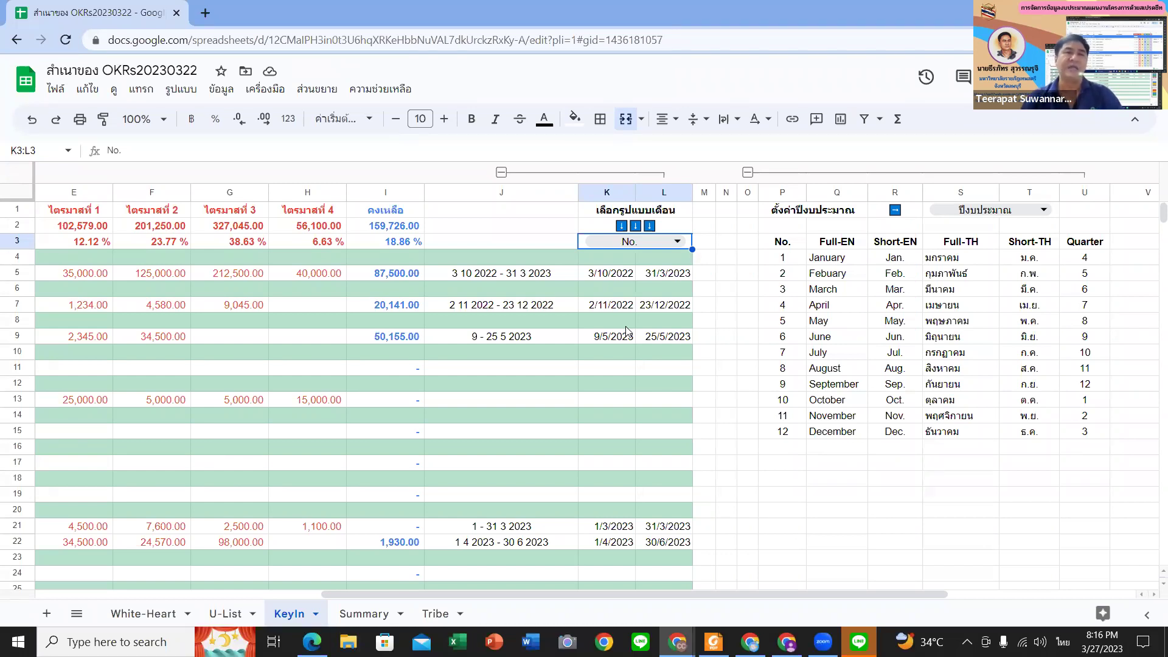
{"action": "left_click", "coordinate": [534, 273]}
{"action": "left_click", "coordinate": [533, 256]}
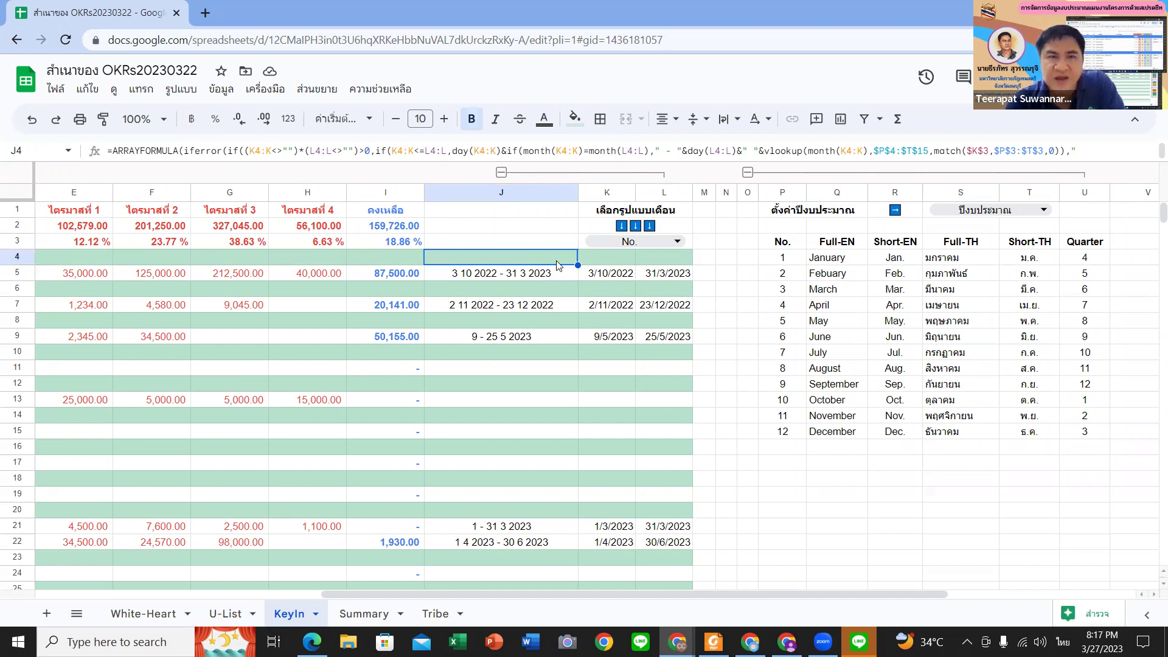
- Review the year-type options in the S1 selector above the month table, keeping ปีงบประมาณ selected
{"action": "left_click", "coordinate": [971, 260]}
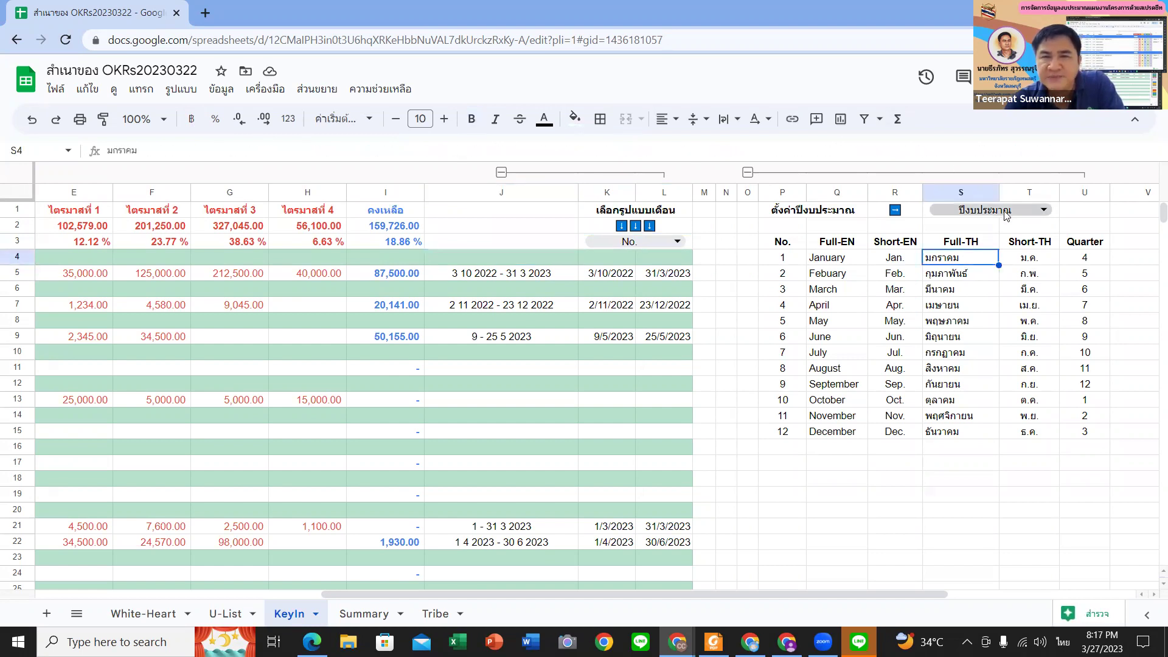
{"action": "left_click", "coordinate": [1006, 214]}
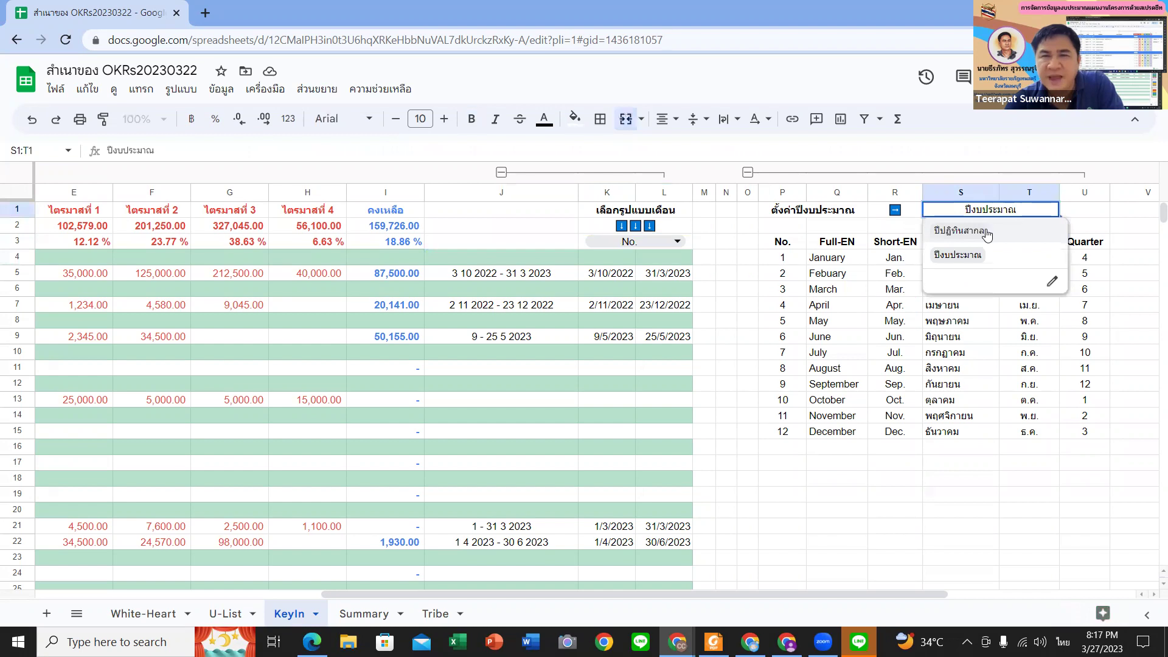
{"action": "left_click", "coordinate": [967, 262]}
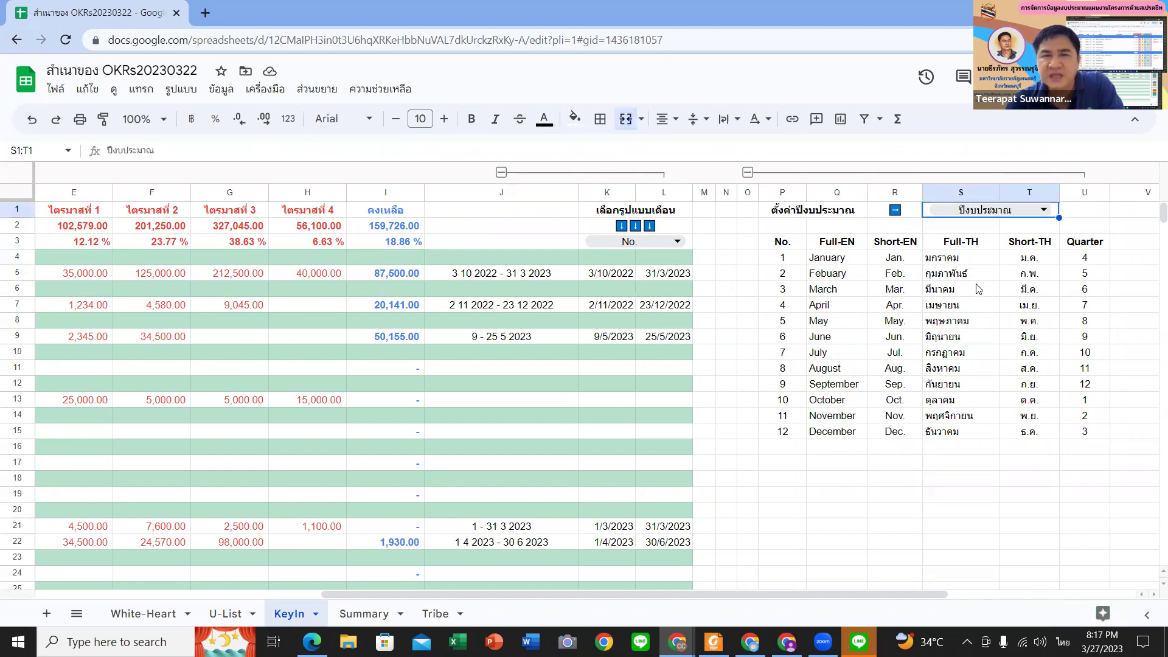
{"action": "double_click", "coordinate": [1042, 210]}
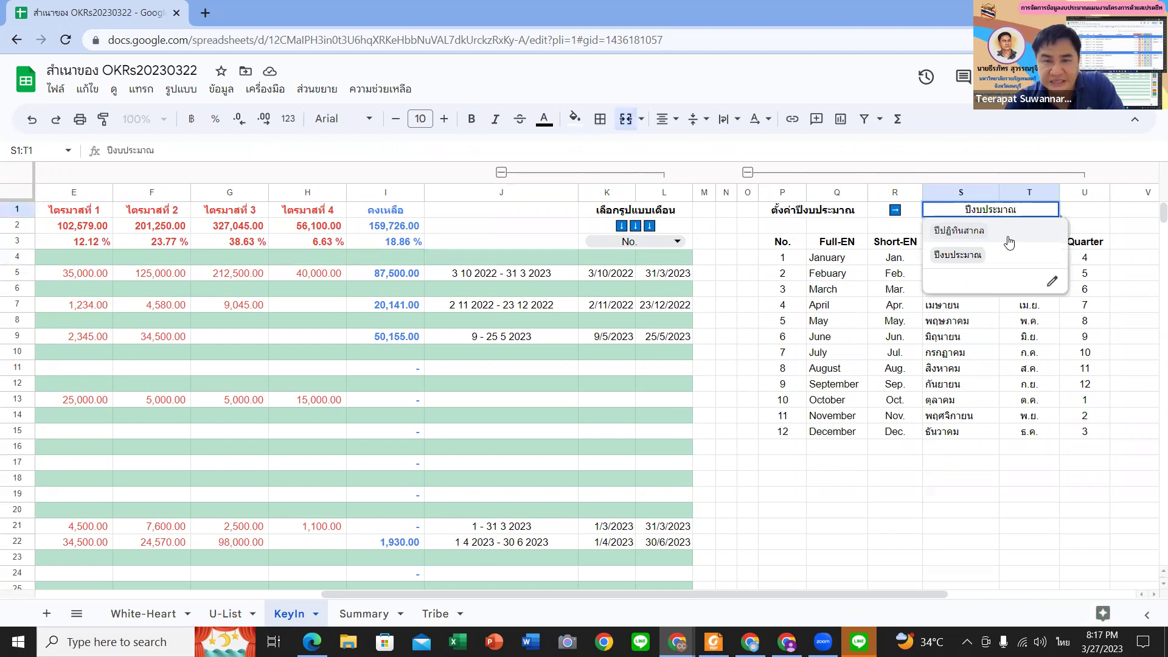
{"action": "left_click", "coordinate": [899, 237]}
{"action": "left_click", "coordinate": [974, 257]}
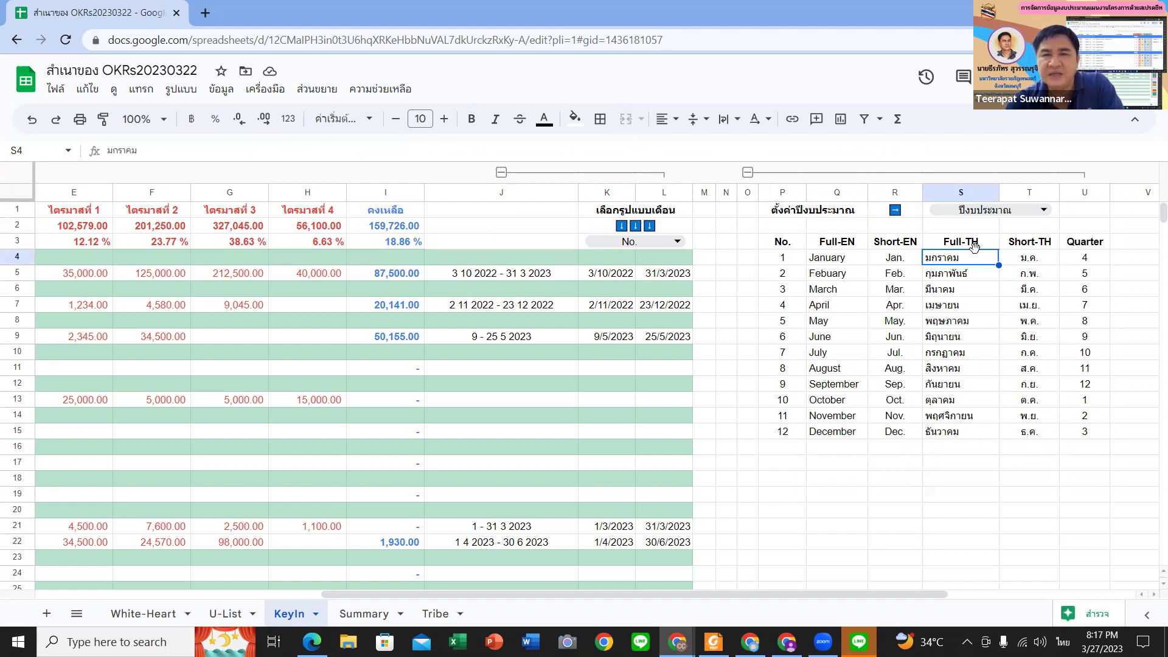
{"action": "left_click", "coordinate": [1032, 215]}
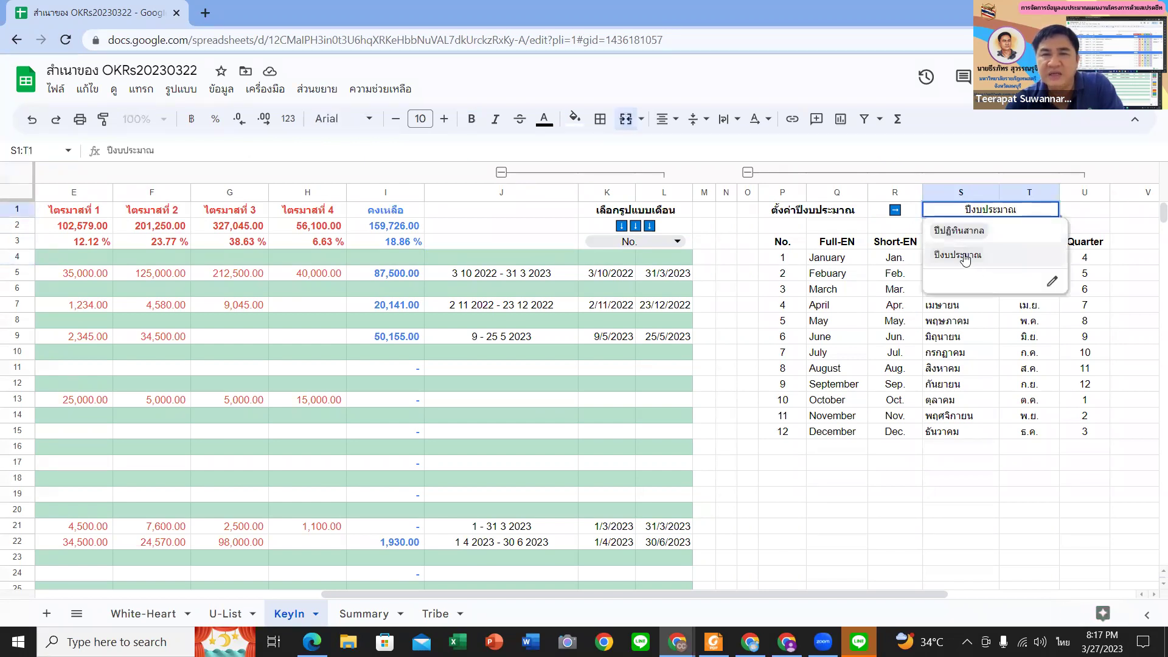
- Check the Quarter formulas in U4 and U10 and the Short-TH abbreviation formula in T4, leaving them as they are
{"action": "left_click", "coordinate": [1086, 261]}
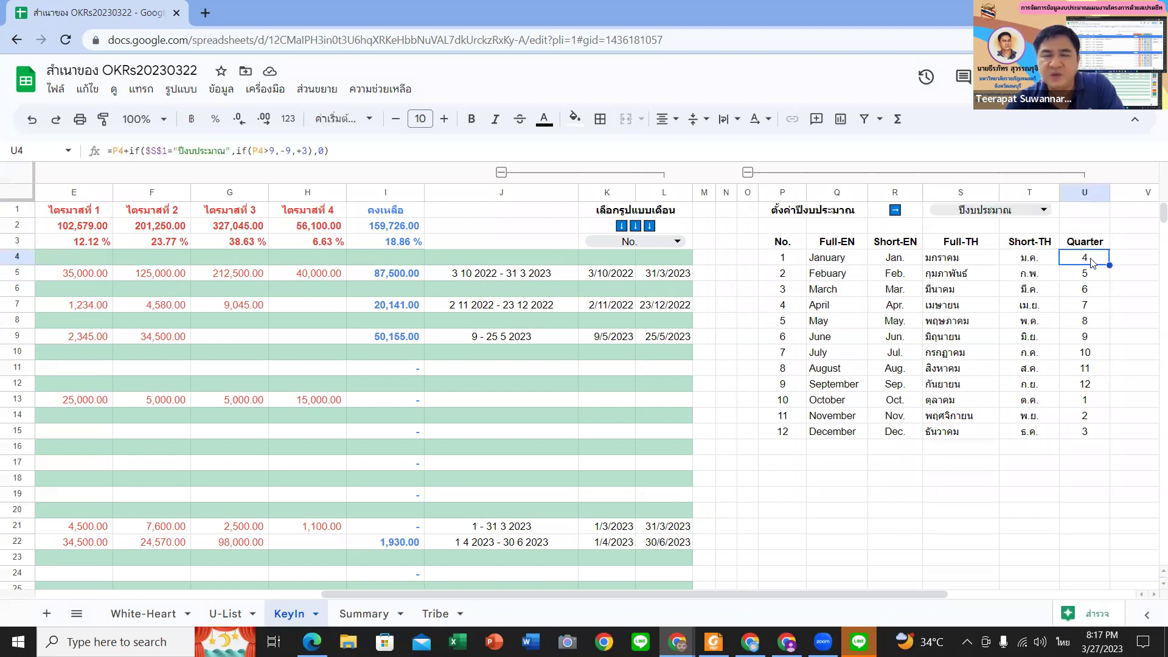
{"action": "left_click", "coordinate": [1087, 356]}
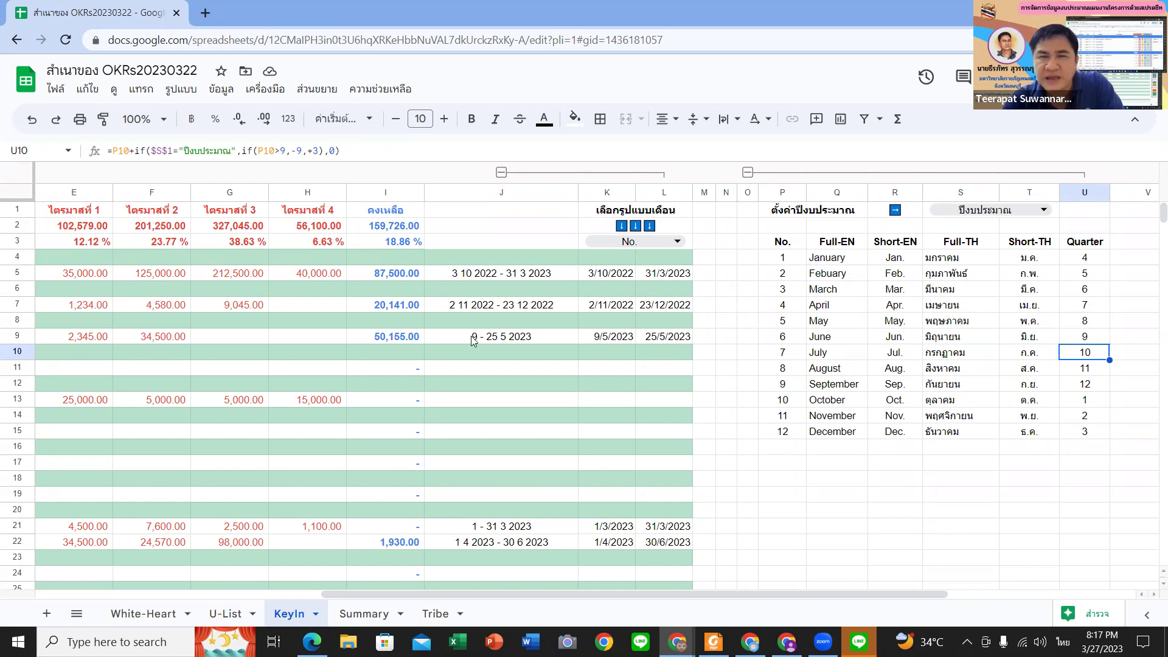
{"action": "left_click", "coordinate": [1014, 261]}
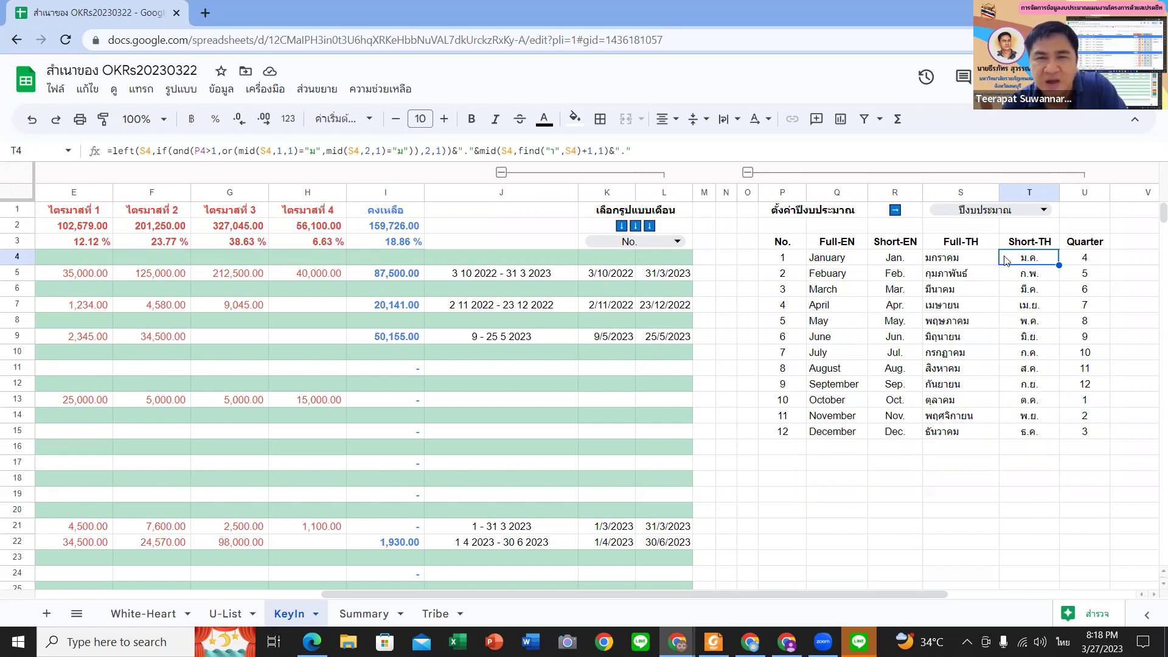
{"action": "double_click", "coordinate": [1015, 260]}
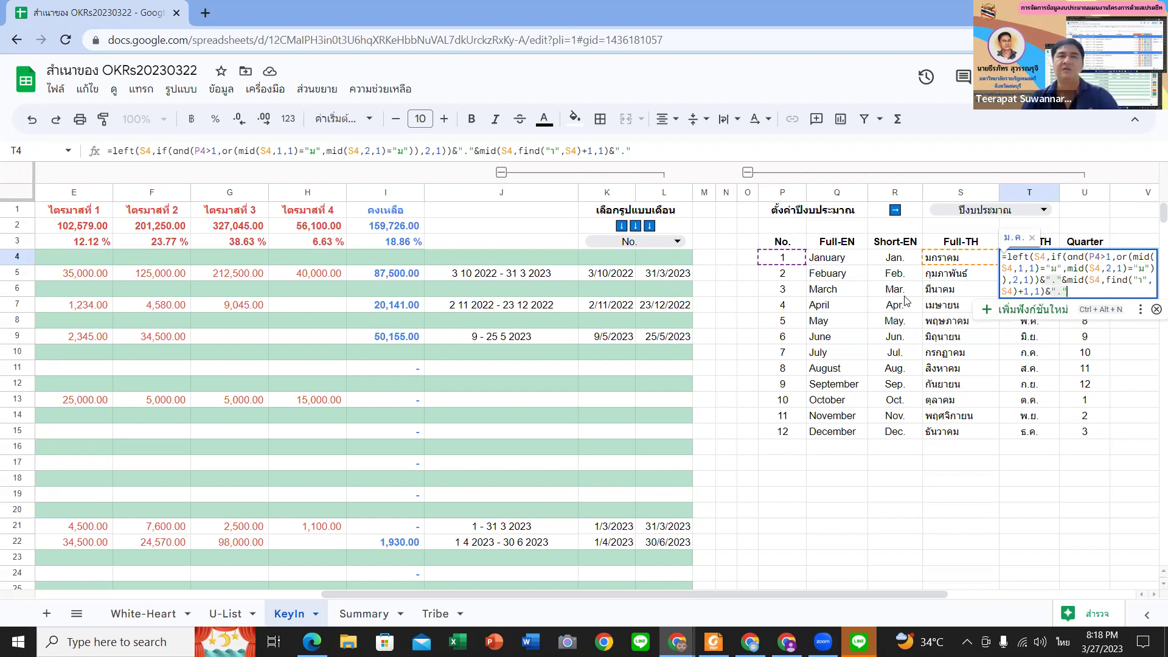
{"action": "key", "text": "Return"}
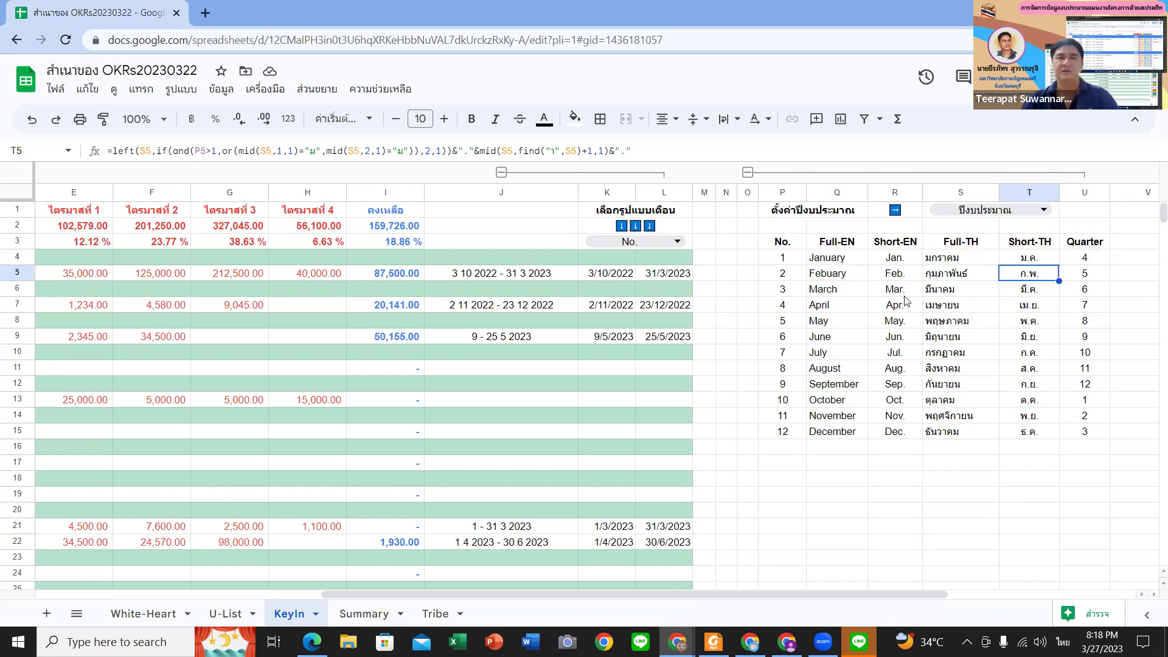
{"action": "left_click", "coordinate": [1036, 261]}
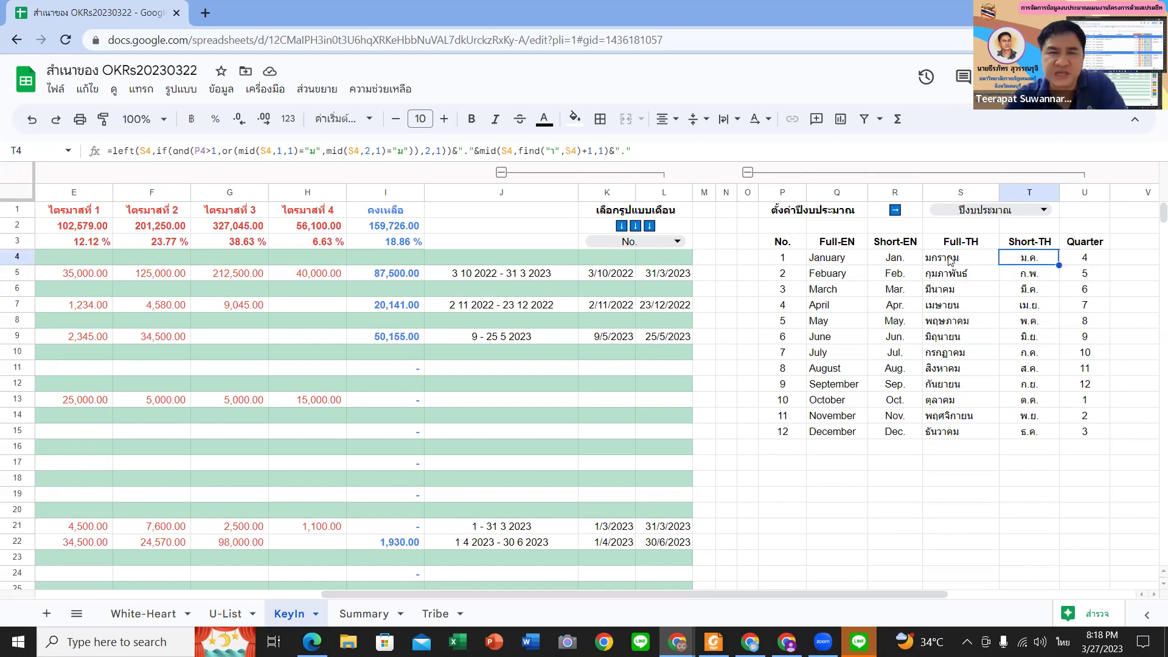
- Examine the PROPER and LEFT formula in R4 that abbreviates the English month name, leaving it as is
{"action": "left_click", "coordinate": [899, 265]}
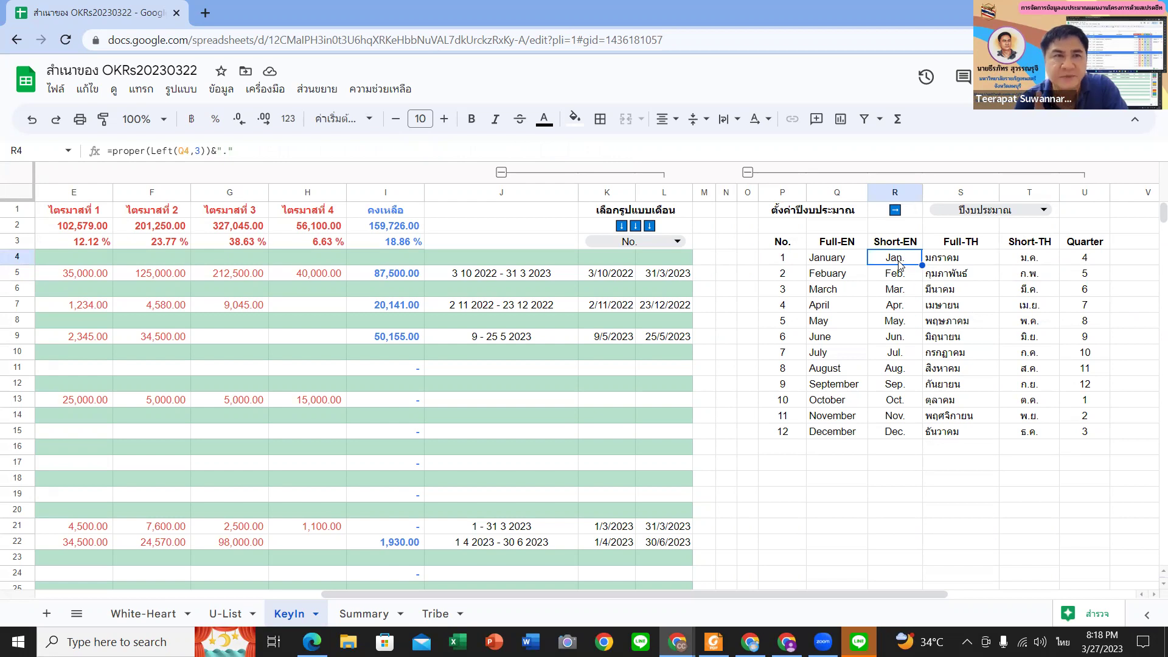
{"action": "double_click", "coordinate": [899, 263]}
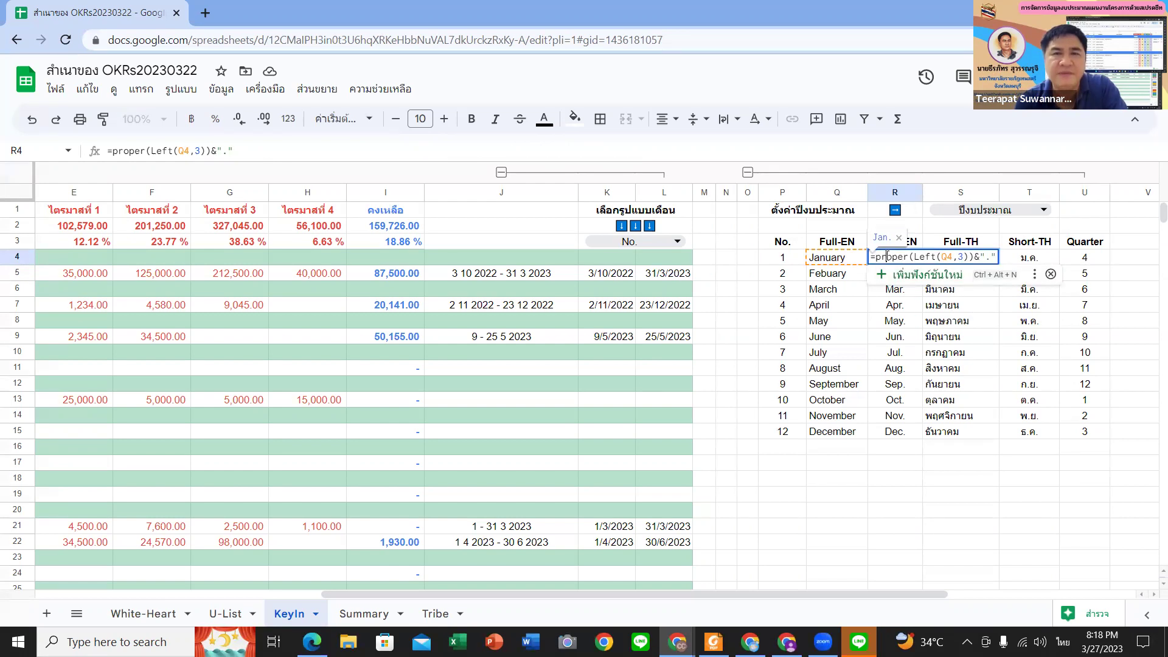
{"action": "left_click", "coordinate": [887, 256]}
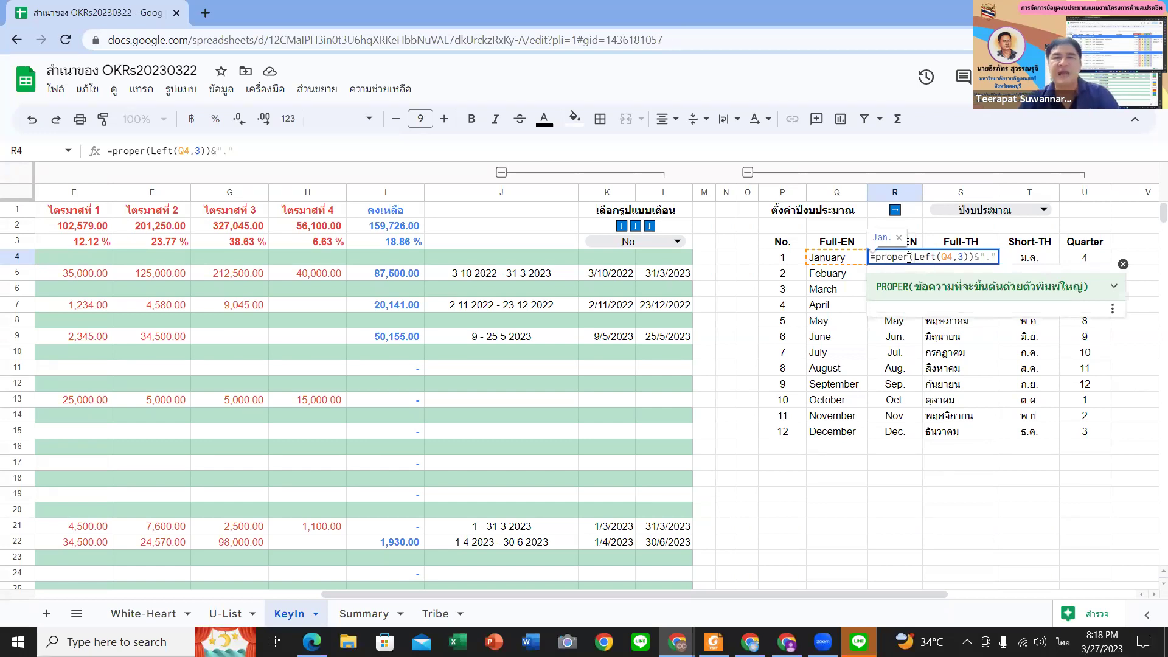
{"action": "left_click_drag", "start_coordinate": [870, 256], "coordinate": [913, 256]}
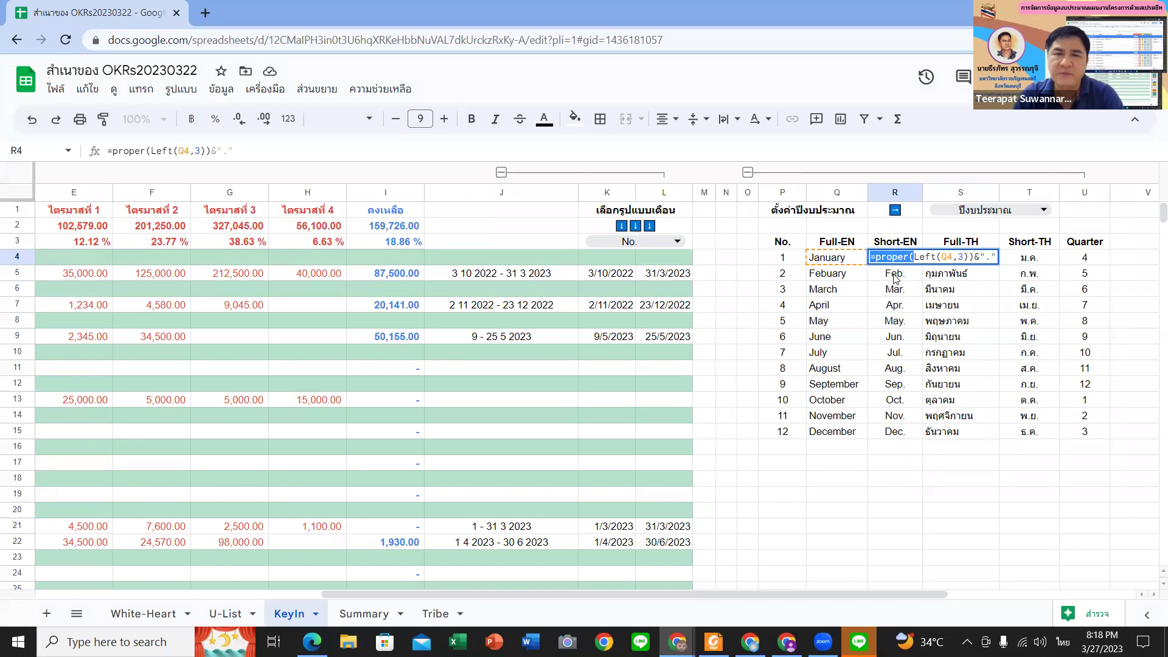
{"action": "left_click_drag", "start_coordinate": [908, 256], "coordinate": [882, 244]}
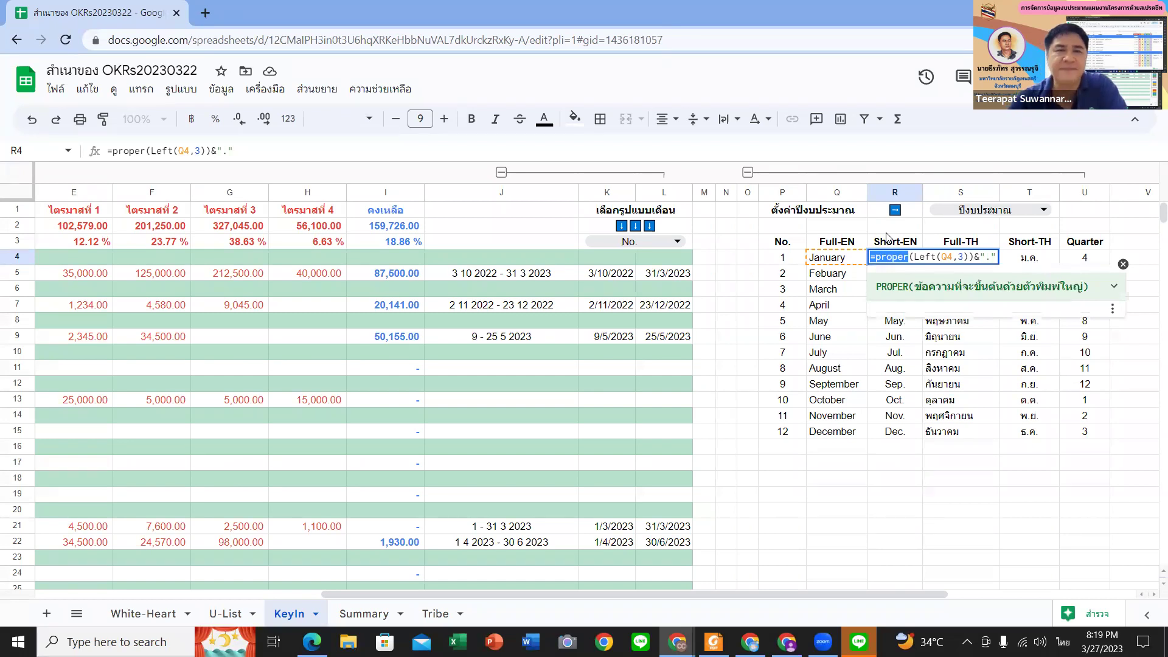
{"action": "key", "text": "Return"}
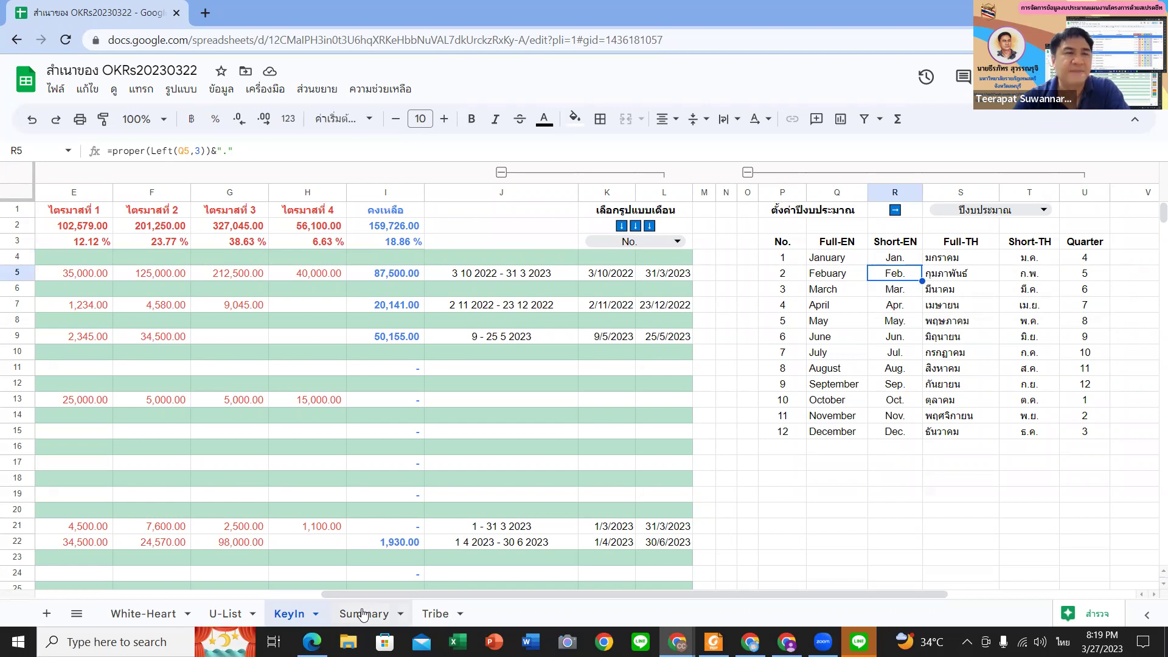
- Open the U-List sheet and locate project 5 under Classroom Management together with its budget columns
{"action": "left_click_drag", "start_coordinate": [568, 596], "coordinate": [299, 593]}
{"action": "left_click", "coordinate": [224, 614]}
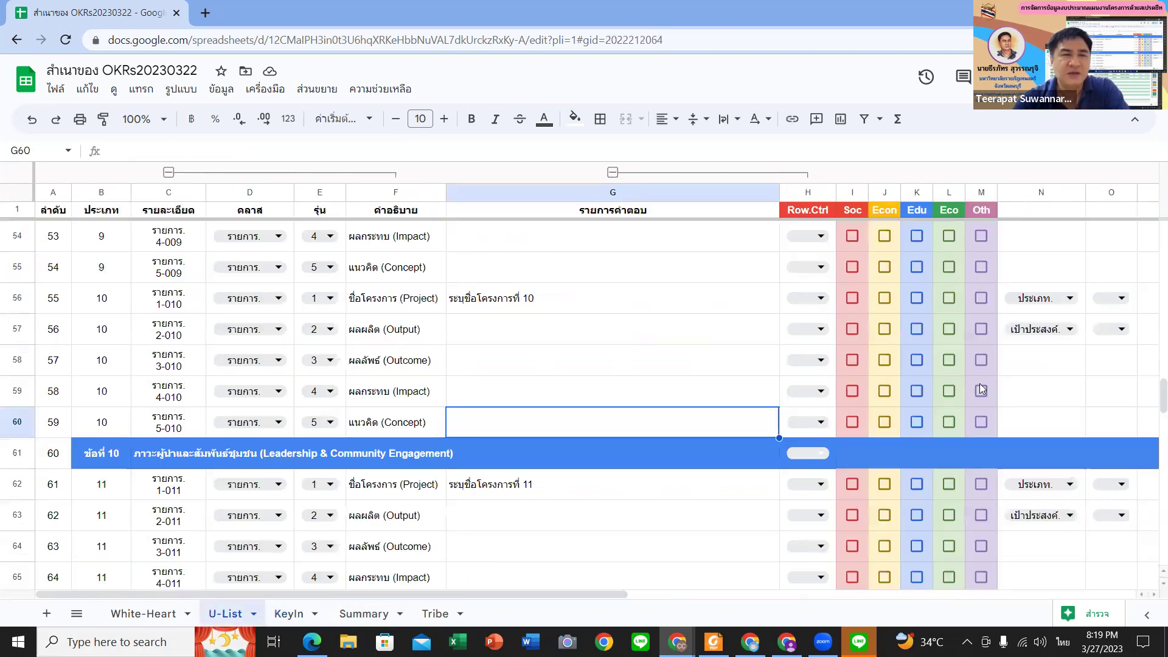
{"action": "left_click", "coordinate": [607, 341]}
{"action": "scroll", "coordinate": [389, 348], "scroll_direction": "up", "scroll_amount": 12}
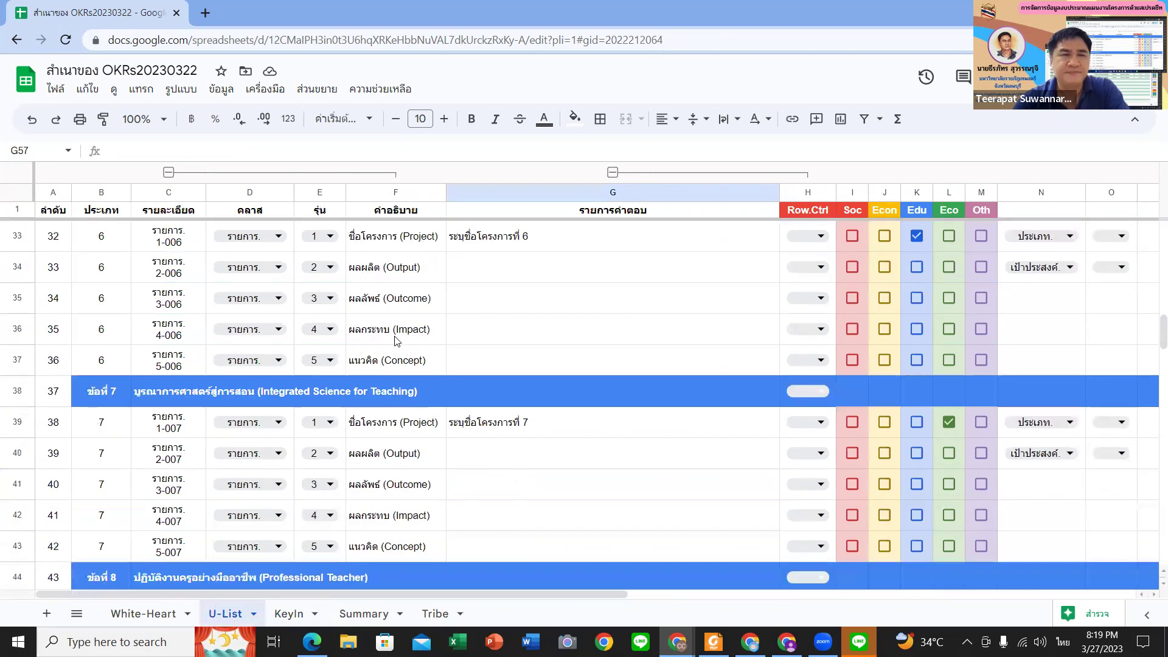
{"action": "scroll", "coordinate": [396, 338], "scroll_direction": "down", "scroll_amount": 3}
{"action": "left_click", "coordinate": [522, 365]}
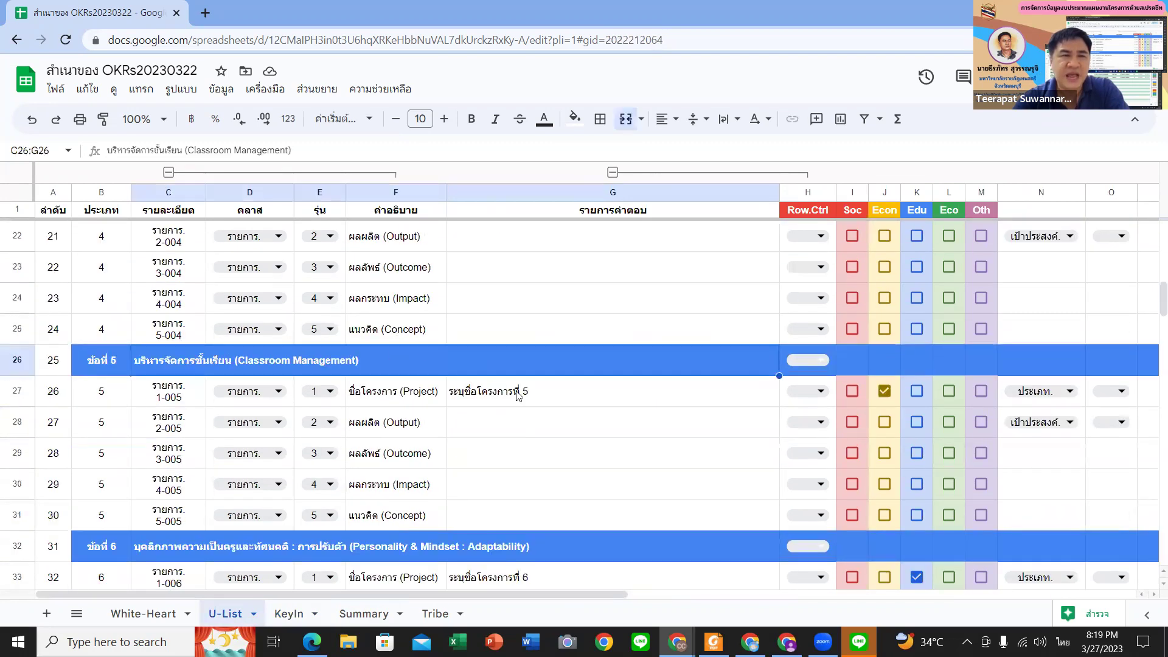
{"action": "left_click", "coordinate": [564, 425]}
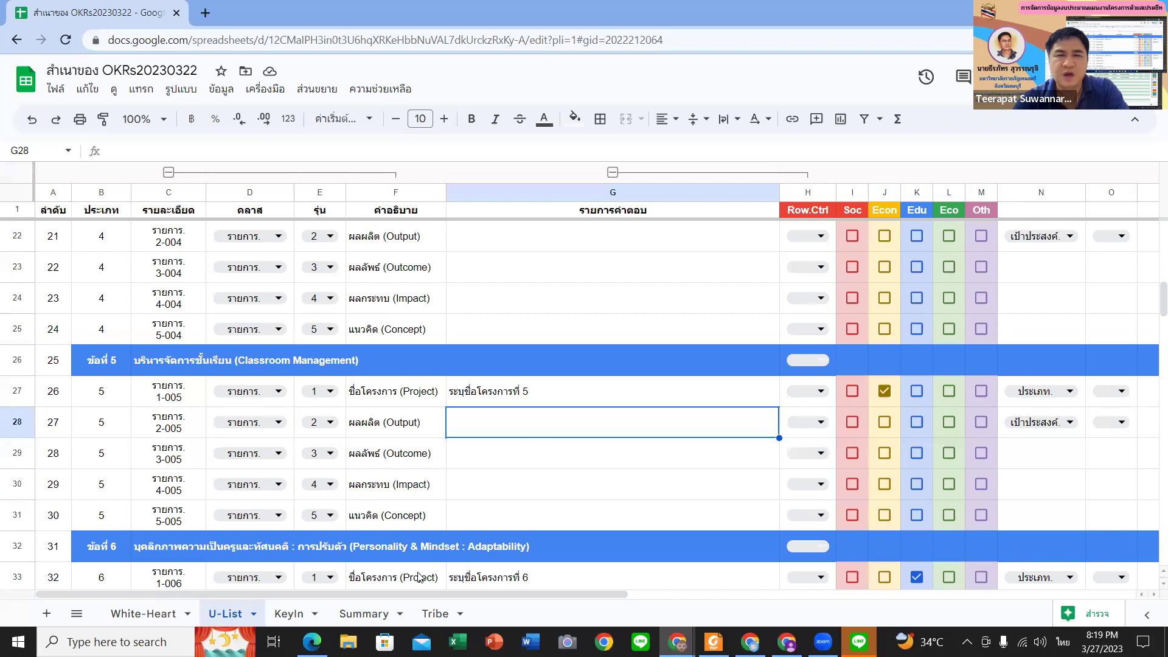
{"action": "left_click", "coordinate": [632, 597]}
{"action": "scroll", "coordinate": [632, 607], "scroll_direction": "right", "scroll_amount": 5}
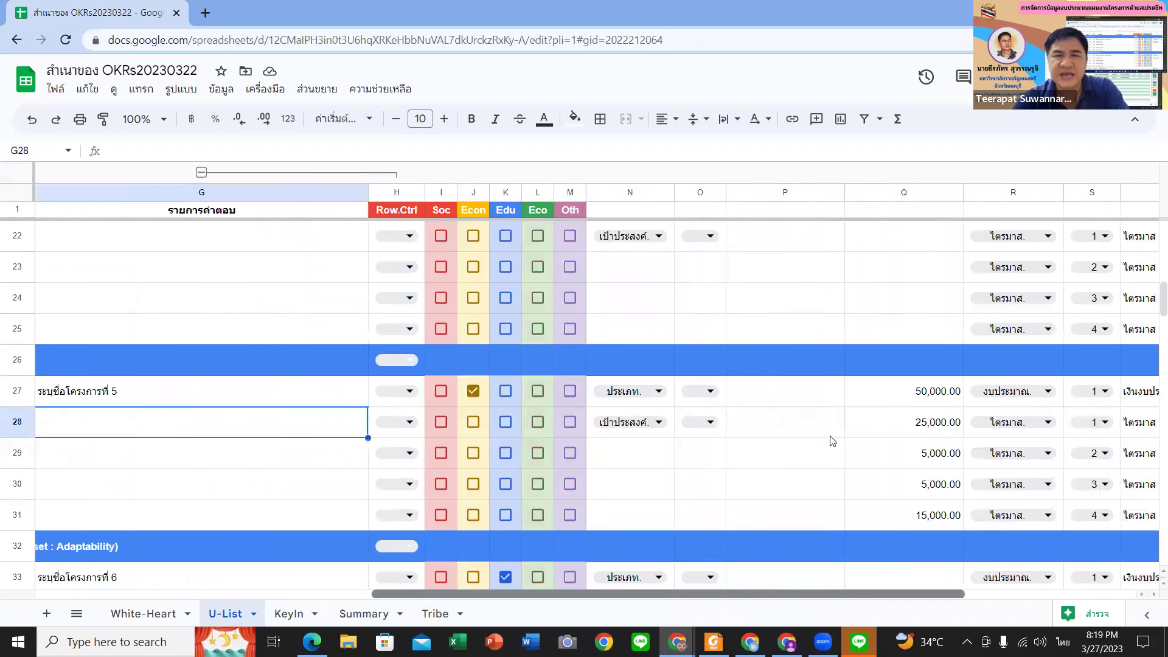
- Check project 5's budget in Q27, its quarterly amounts in Q28:Q31, and the adjoining unit and date columns
{"action": "left_click", "coordinate": [906, 397]}
{"action": "left_click", "coordinate": [922, 436]}
{"action": "left_click", "coordinate": [929, 464]}
{"action": "left_click", "coordinate": [929, 495]}
{"action": "left_click", "coordinate": [927, 523]}
{"action": "left_click_drag", "start_coordinate": [502, 594], "coordinate": [651, 594]}
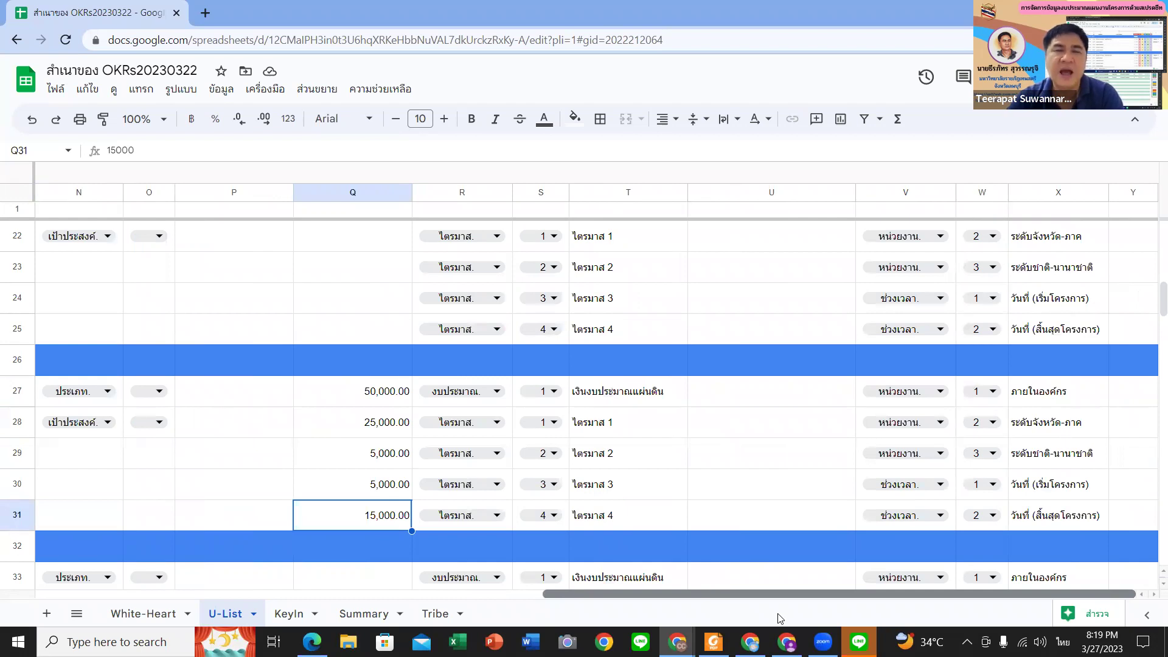
- Open the Summary sheet and filter the budget source in E2 by เงินนอกงบประมาณ
{"action": "scroll", "coordinate": [533, 599], "scroll_direction": "left", "scroll_amount": 15}
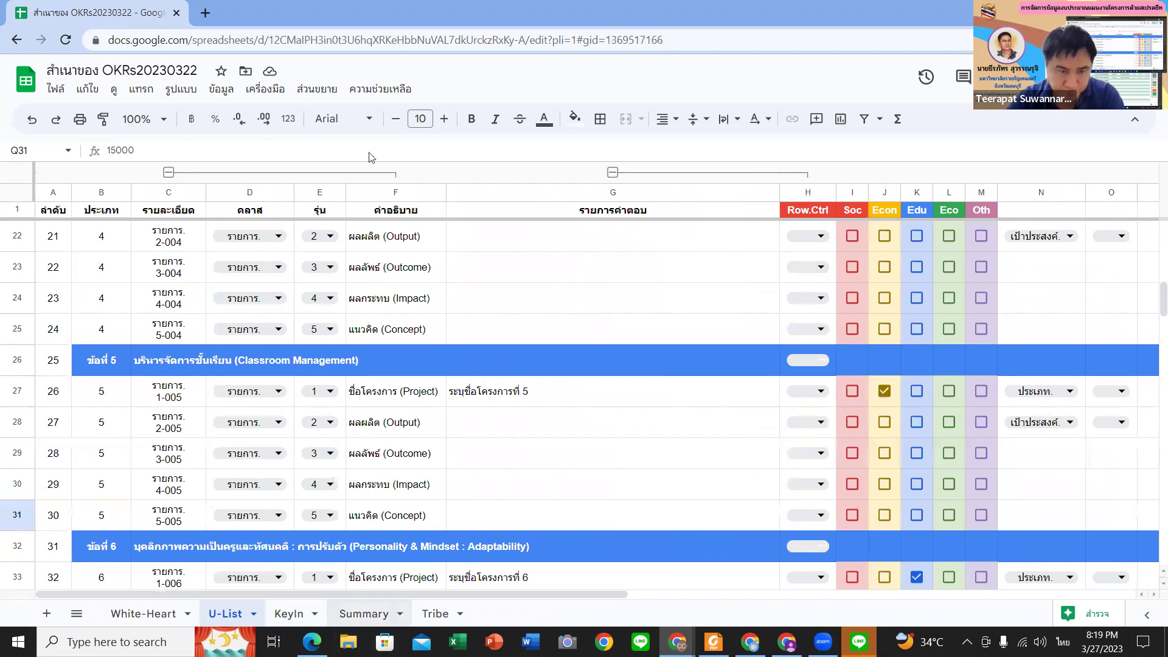
{"action": "left_click", "coordinate": [373, 615]}
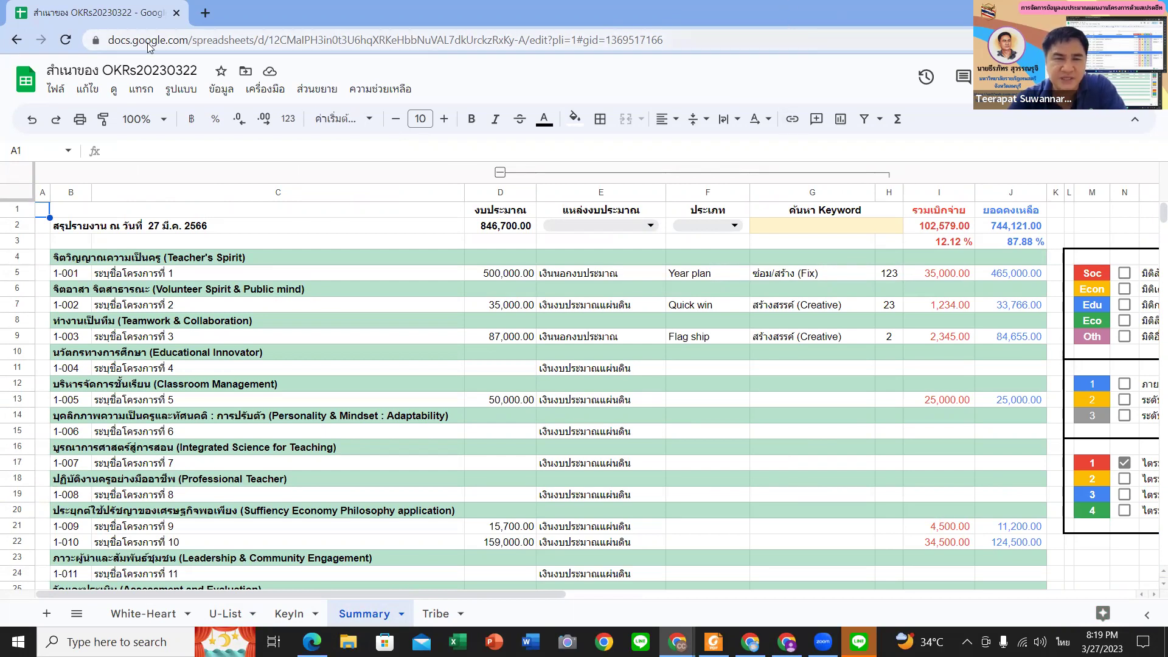
{"action": "left_click", "coordinate": [243, 272]}
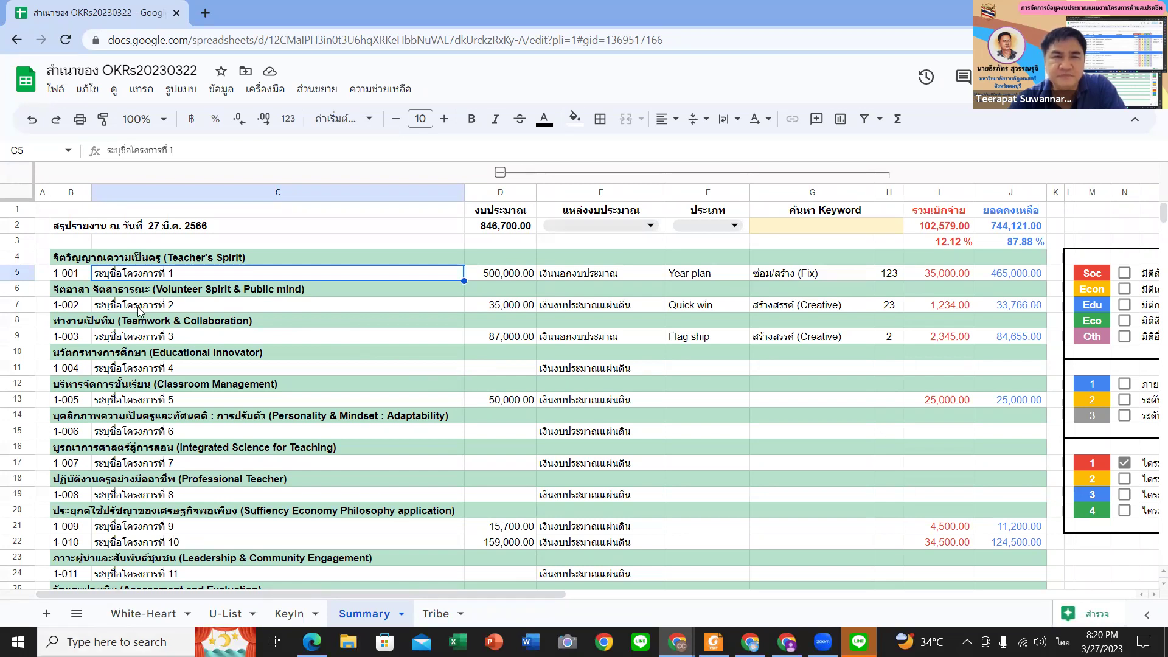
{"action": "left_click", "coordinate": [635, 223]}
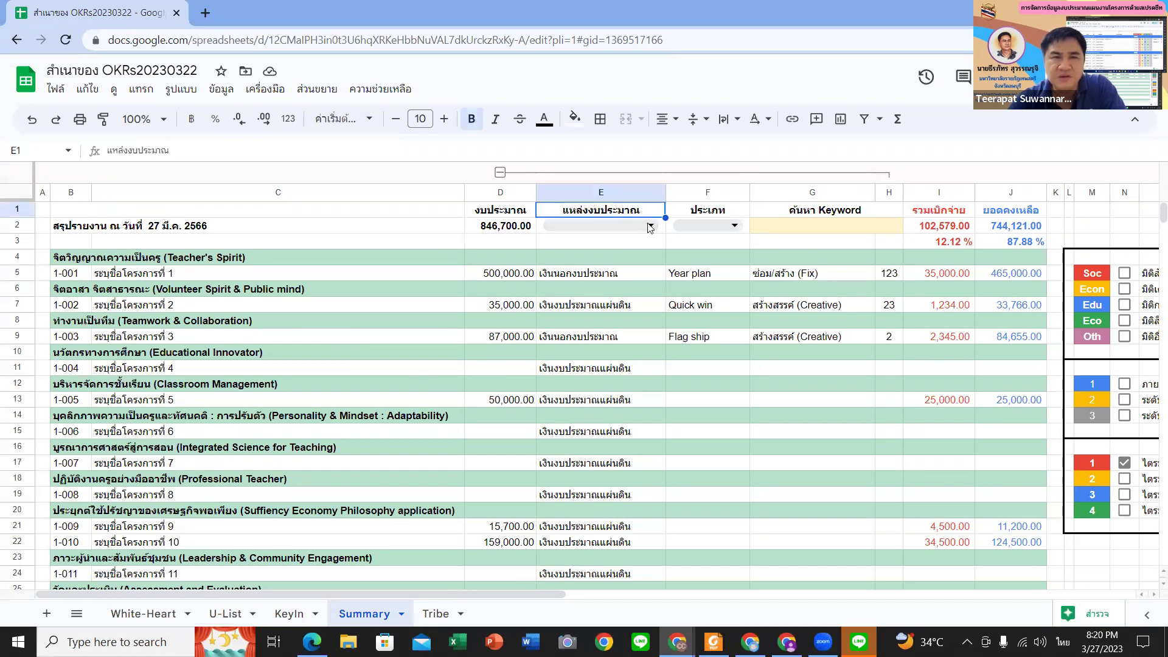
{"action": "left_click", "coordinate": [650, 228]}
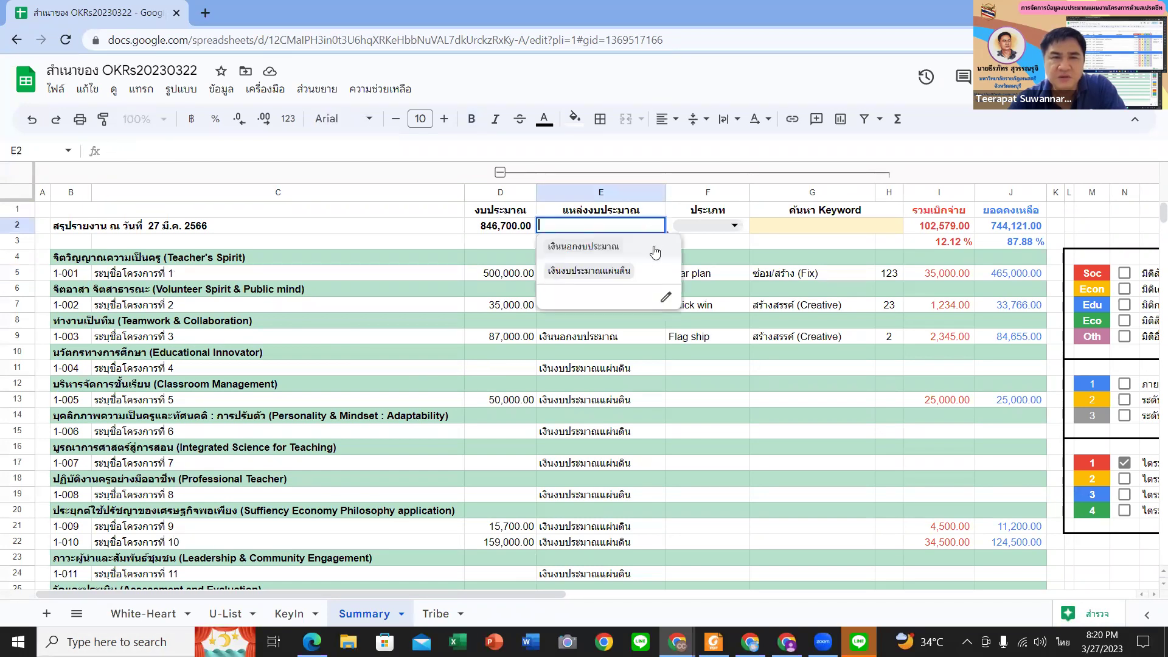
{"action": "left_click", "coordinate": [608, 250]}
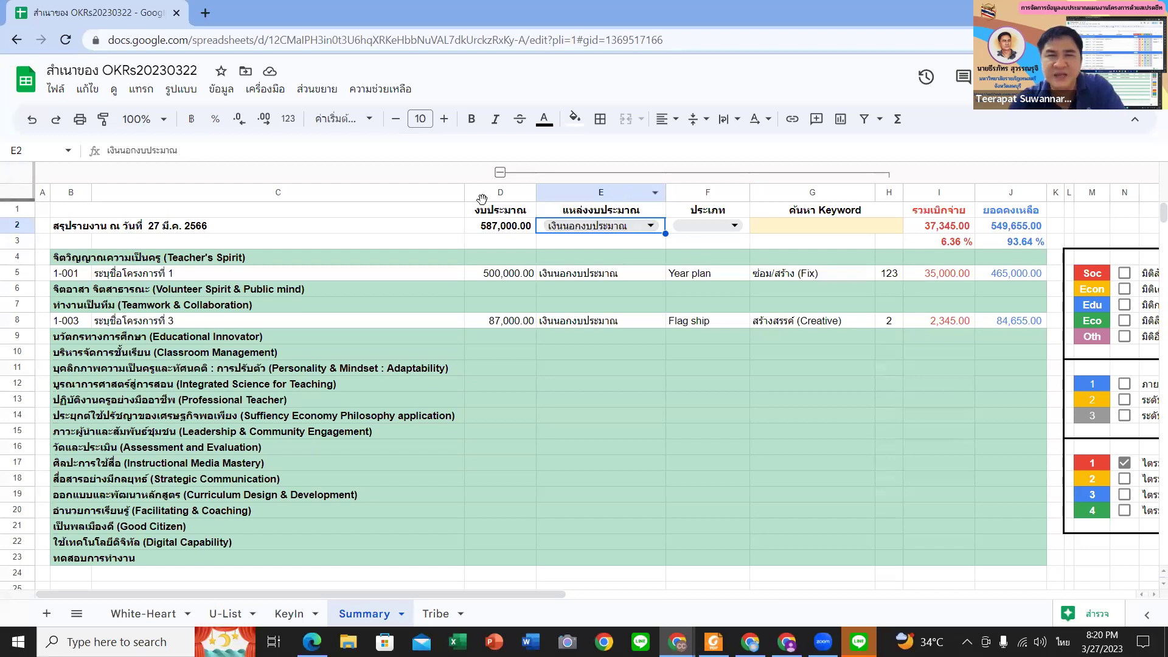
- Check the filtered budget total in D2, the disbursed amounts in I2, I5 and I8, and the remaining amounts in J5 and J2
{"action": "left_click", "coordinate": [502, 227]}
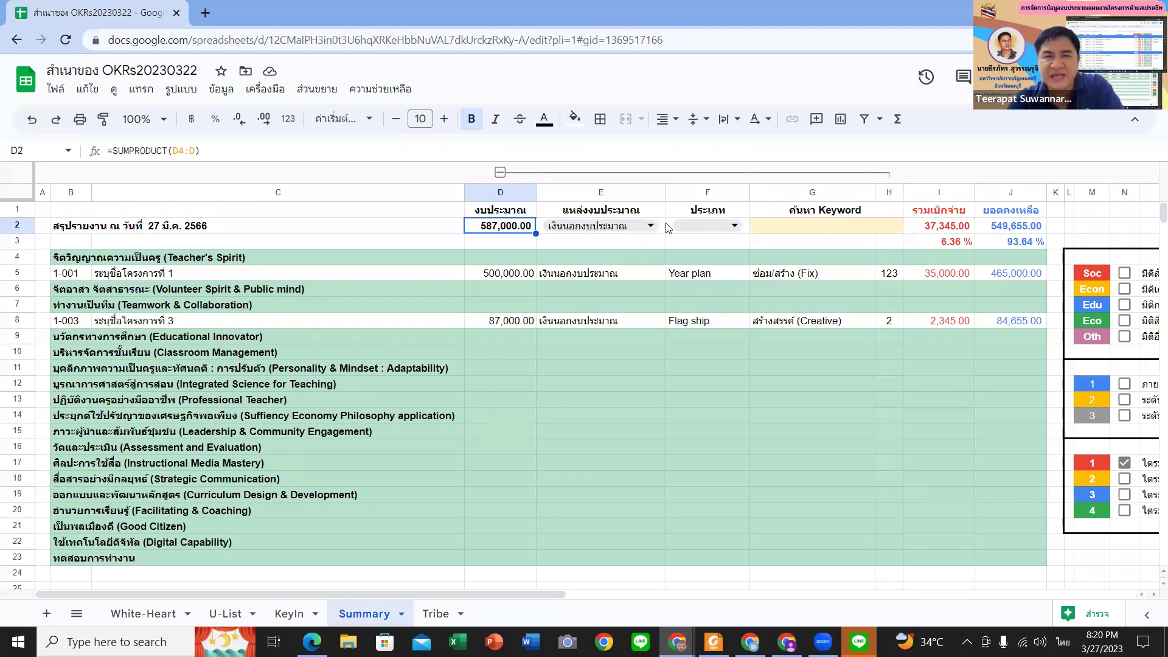
{"action": "left_click", "coordinate": [958, 243]}
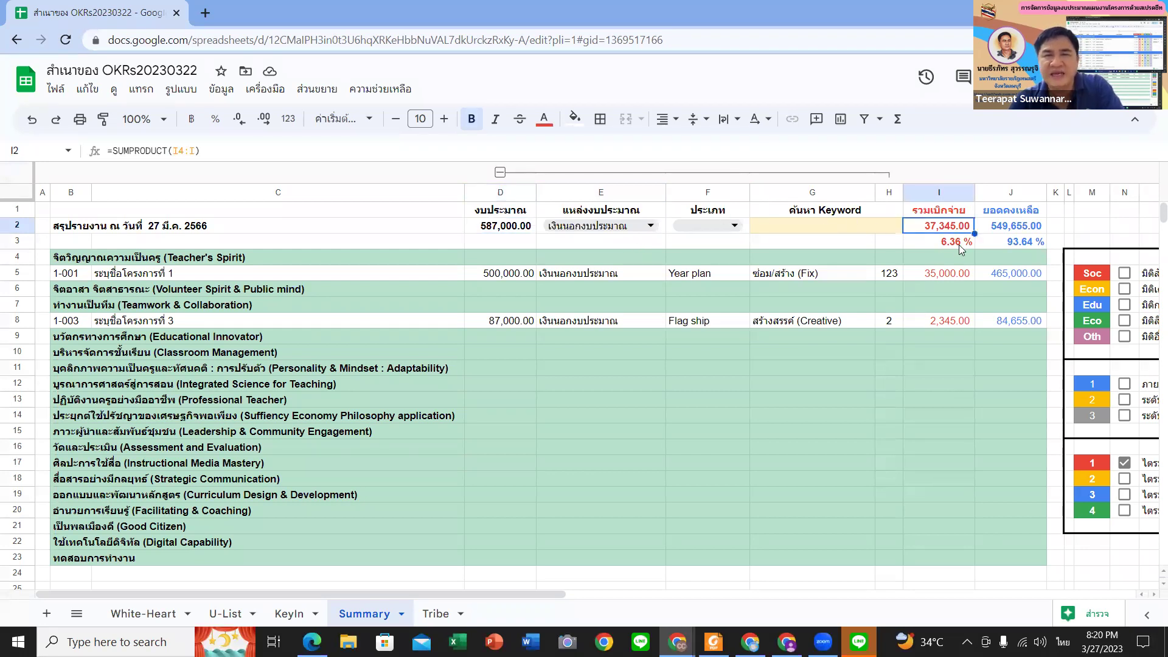
{"action": "left_click", "coordinate": [950, 273]}
{"action": "left_click", "coordinate": [944, 321]}
{"action": "left_click", "coordinate": [1032, 281]}
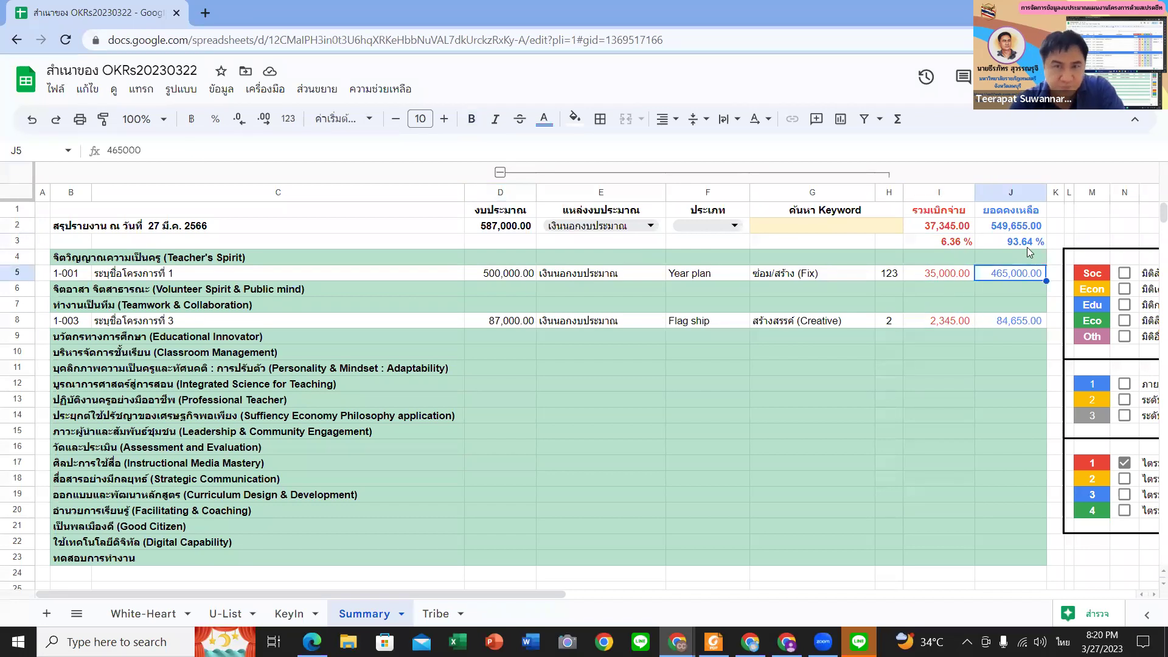
{"action": "left_click", "coordinate": [1028, 231]}
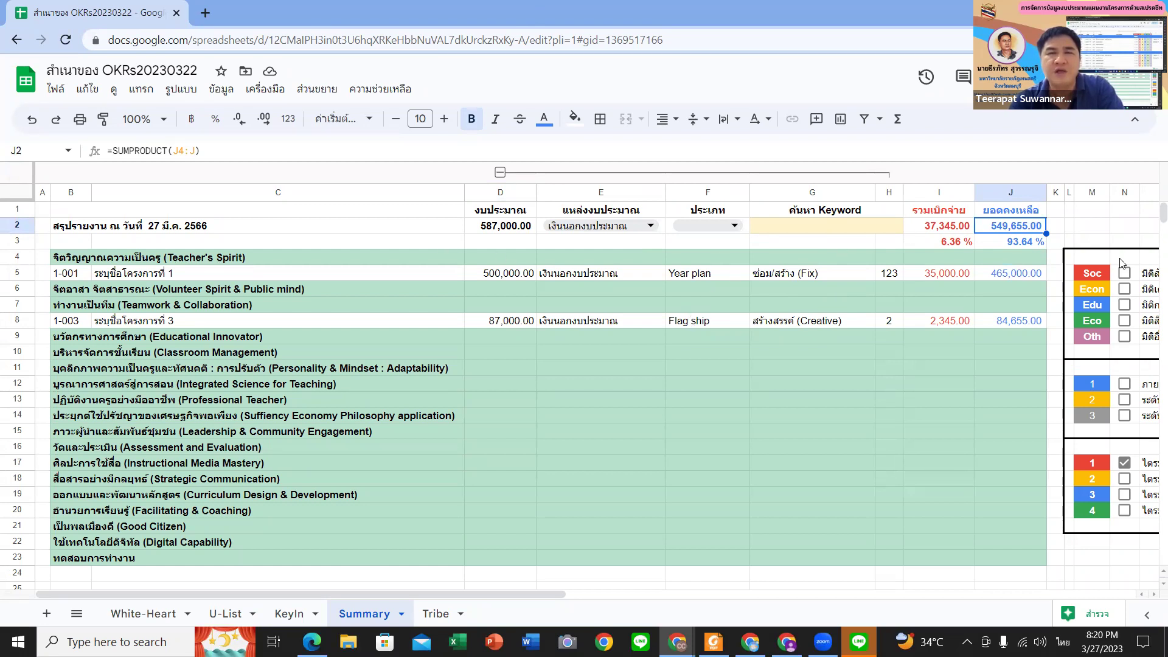
- Add quarters 2, 3 and 4 to the Summary's quarter filter by ticking N18:N20
{"action": "left_click_drag", "start_coordinate": [547, 595], "coordinate": [772, 595]}
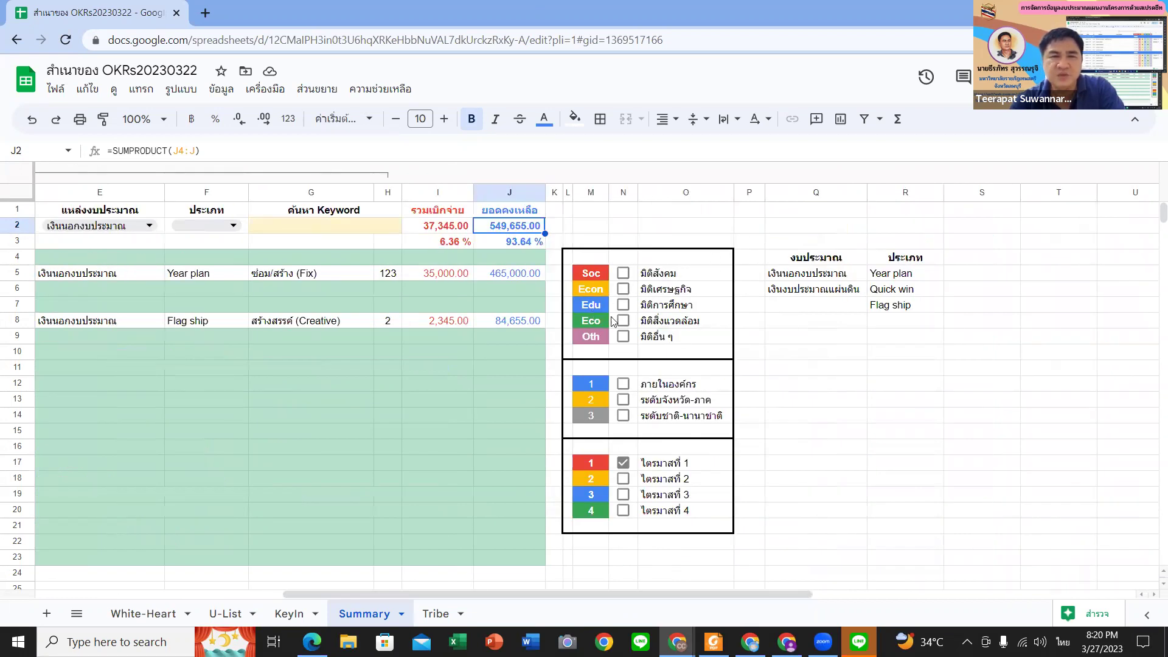
{"action": "left_click", "coordinate": [623, 478]}
{"action": "left_click", "coordinate": [623, 495]}
{"action": "left_click", "coordinate": [622, 511]}
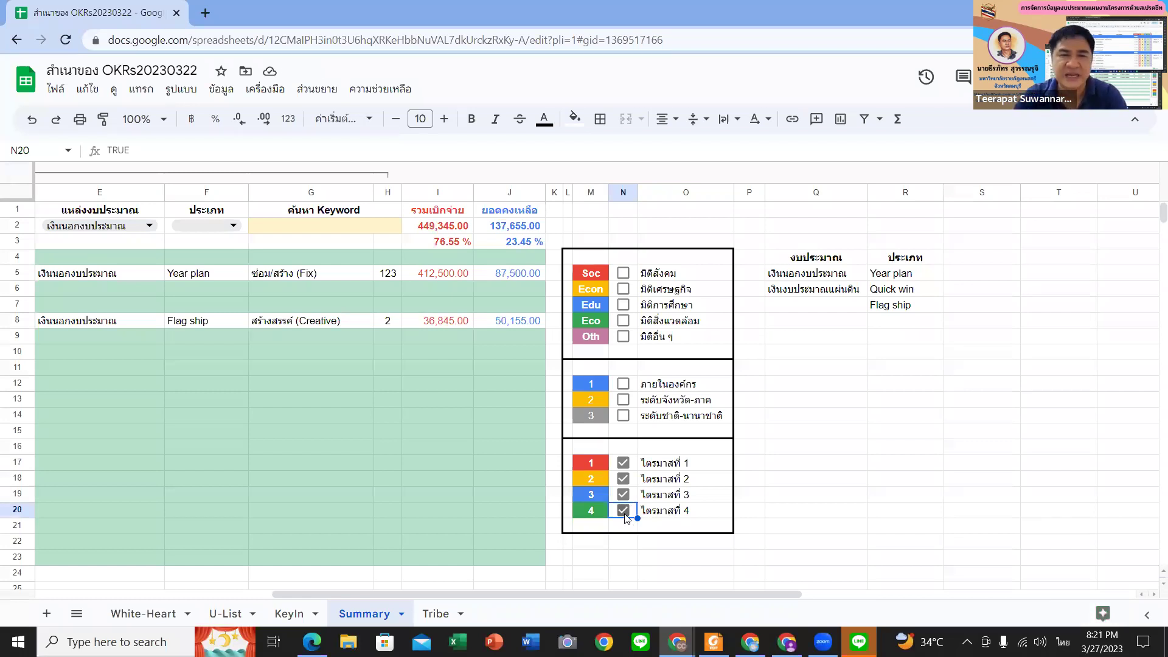
- Toggle the quarter checkboxes in N17:N20 until only quarter 2 is ticked
{"action": "left_click", "coordinate": [623, 463]}
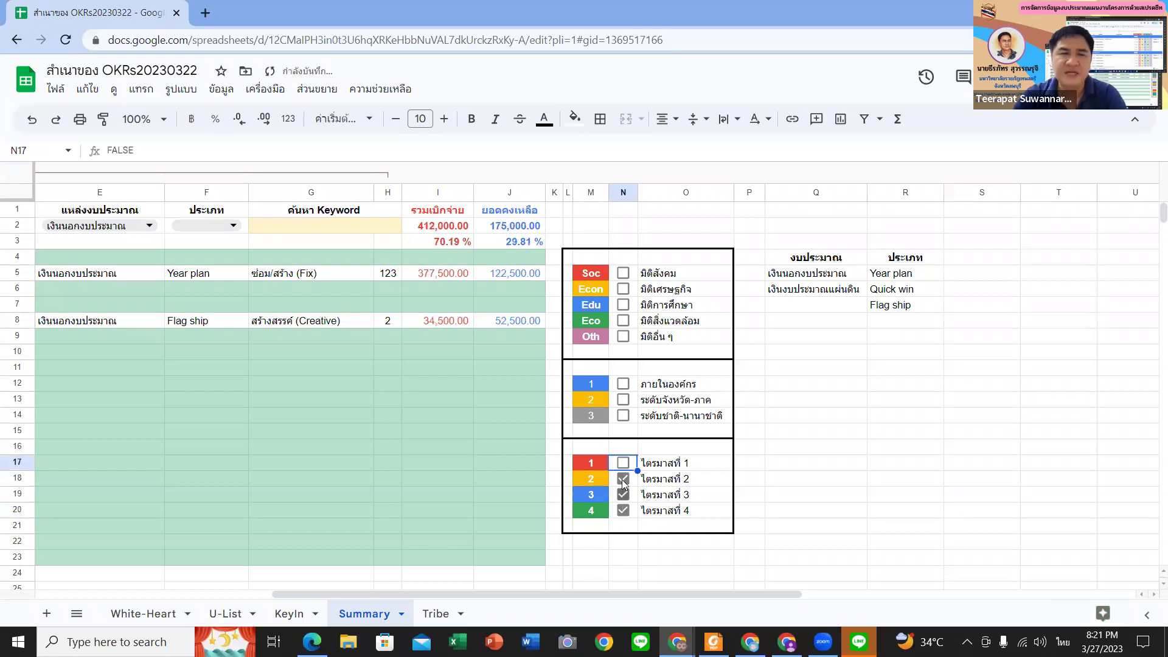
{"action": "left_click", "coordinate": [623, 480]}
{"action": "left_click", "coordinate": [624, 491]}
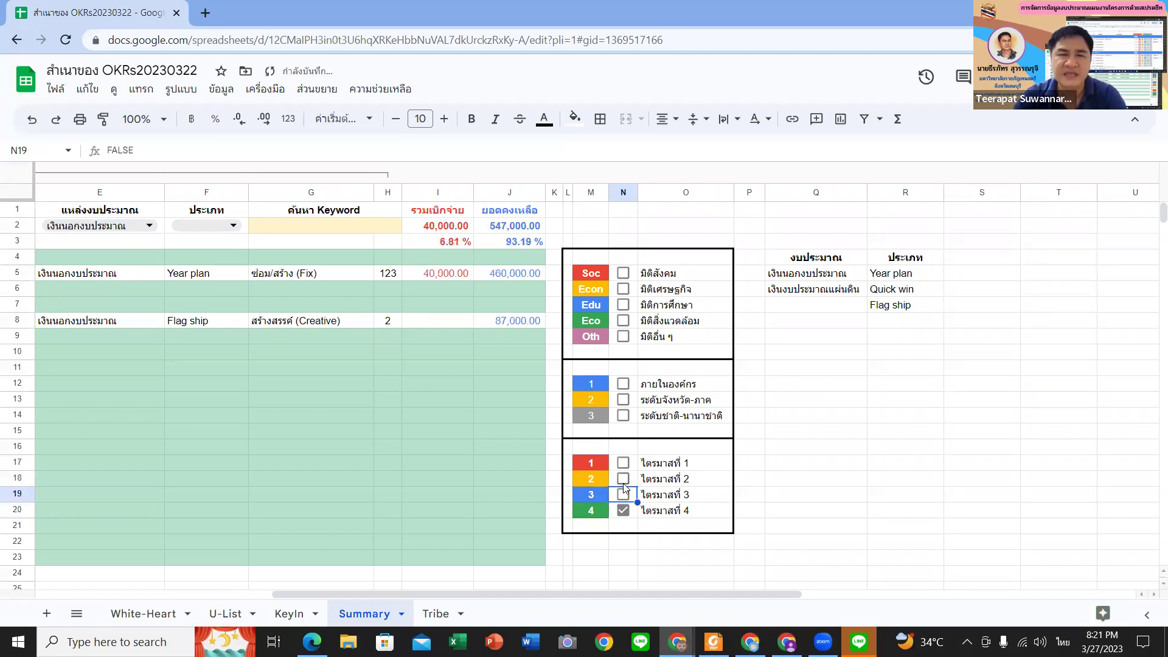
{"action": "left_click", "coordinate": [628, 513]}
{"action": "left_click", "coordinate": [623, 494]}
{"action": "left_click", "coordinate": [622, 479]}
{"action": "left_click", "coordinate": [623, 493]}
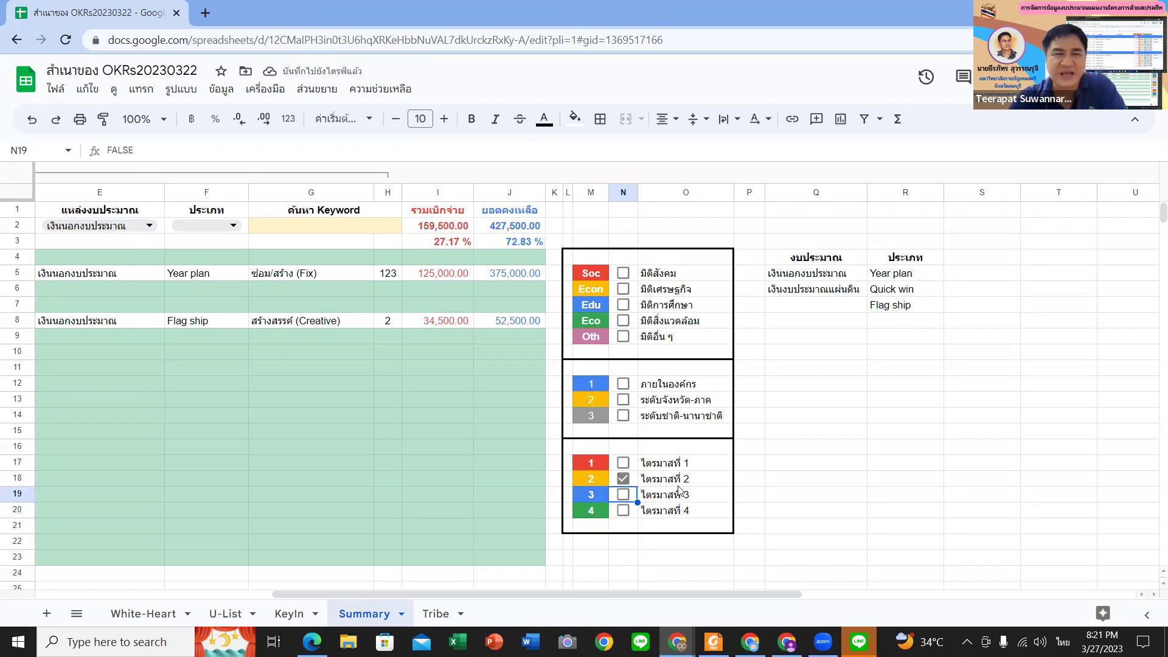
- Untick quarter 2 in N18 and clear the budget source filter in E2 to list every project
{"action": "left_click_drag", "start_coordinate": [778, 592], "coordinate": [702, 589]}
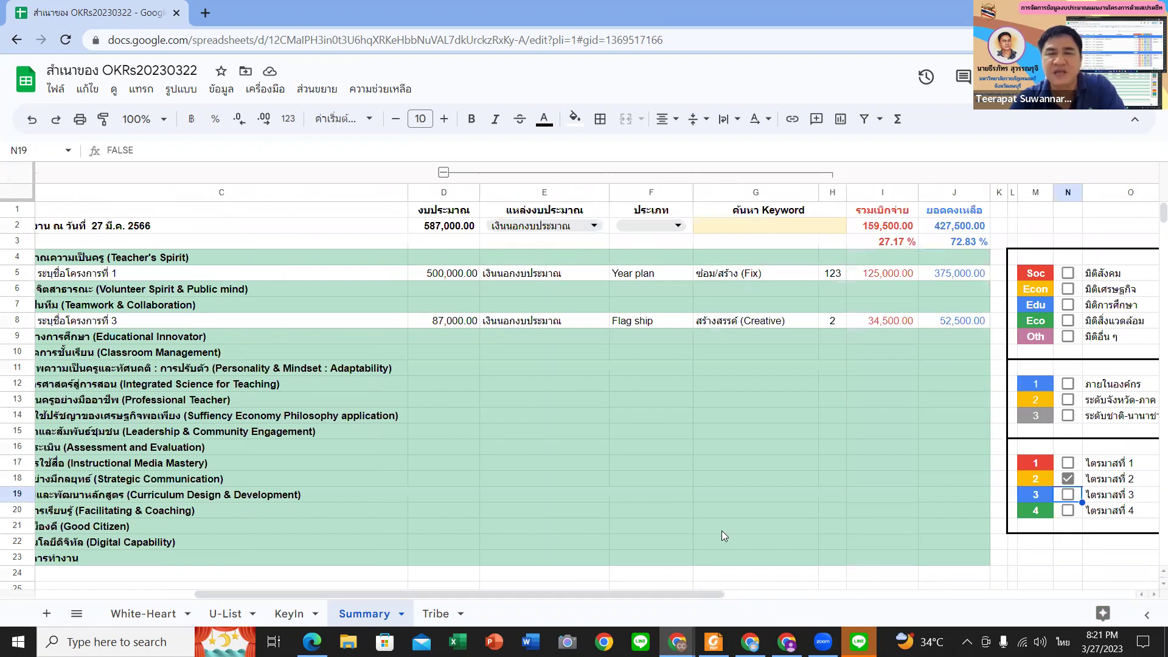
{"action": "left_click", "coordinate": [1067, 479]}
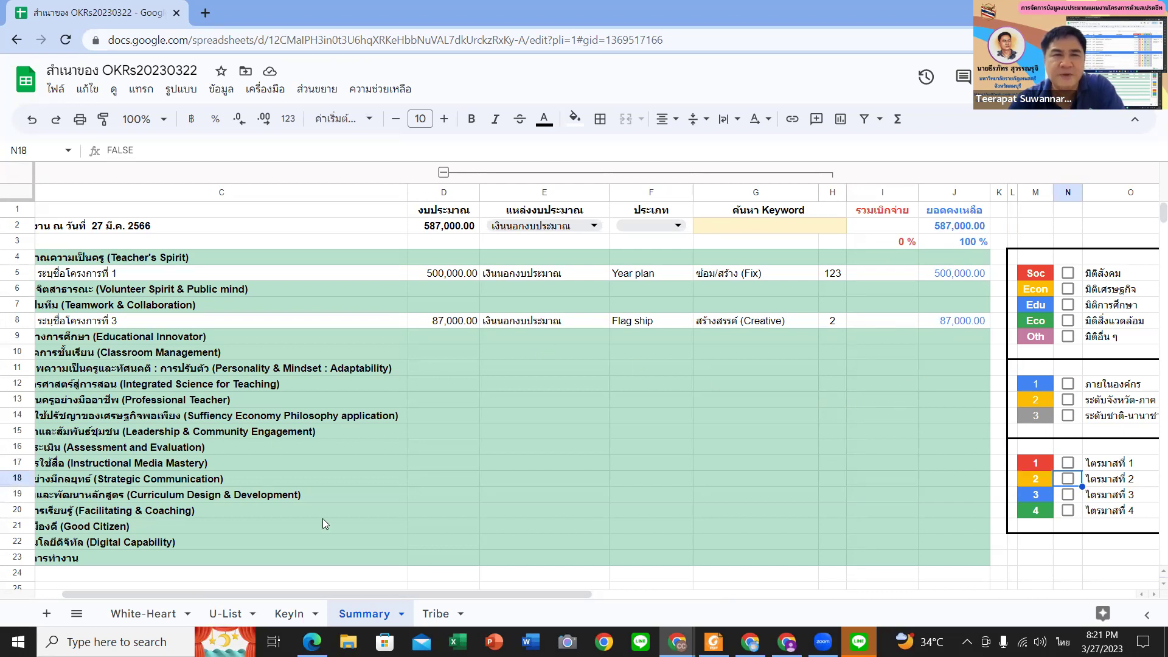
{"action": "left_click", "coordinate": [586, 226]}
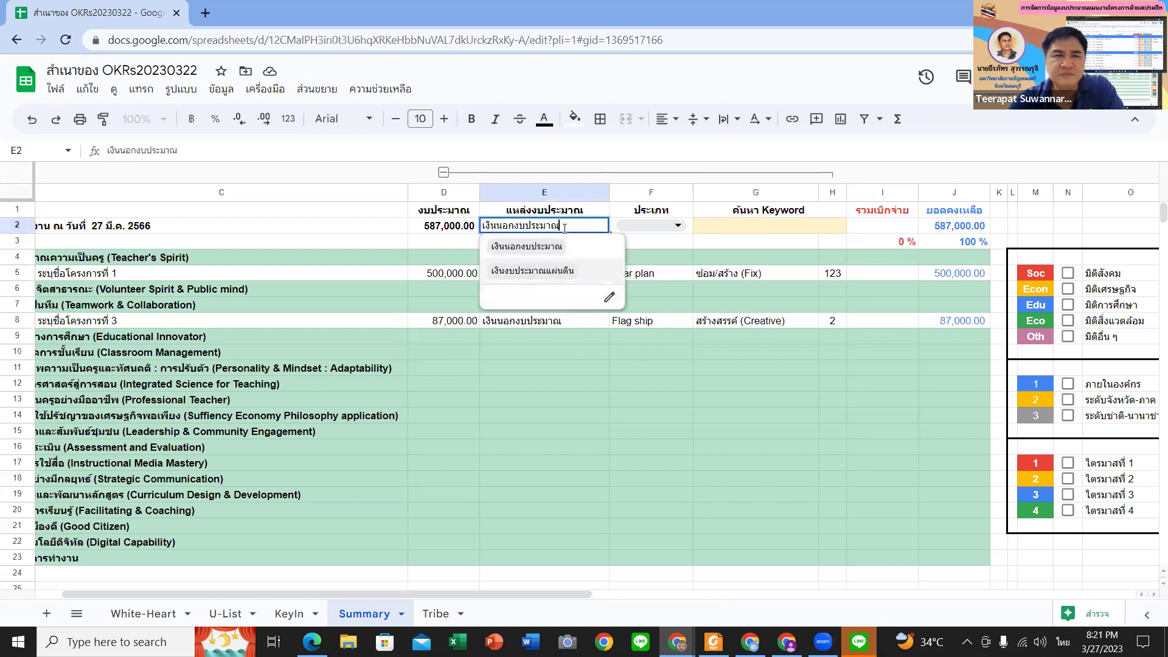
{"action": "key", "text": "ctrl+a"}
{"action": "key", "text": "BackSpace"}
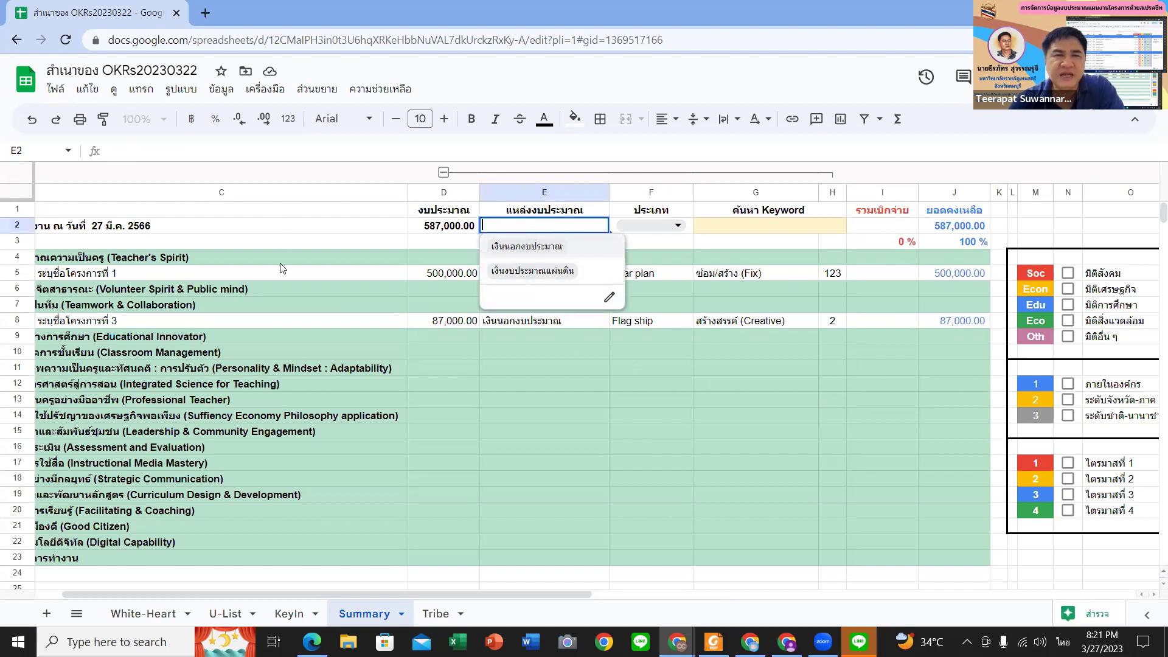
{"action": "left_click", "coordinate": [551, 399]}
{"action": "scroll", "coordinate": [560, 358], "scroll_direction": "down", "scroll_amount": 2}
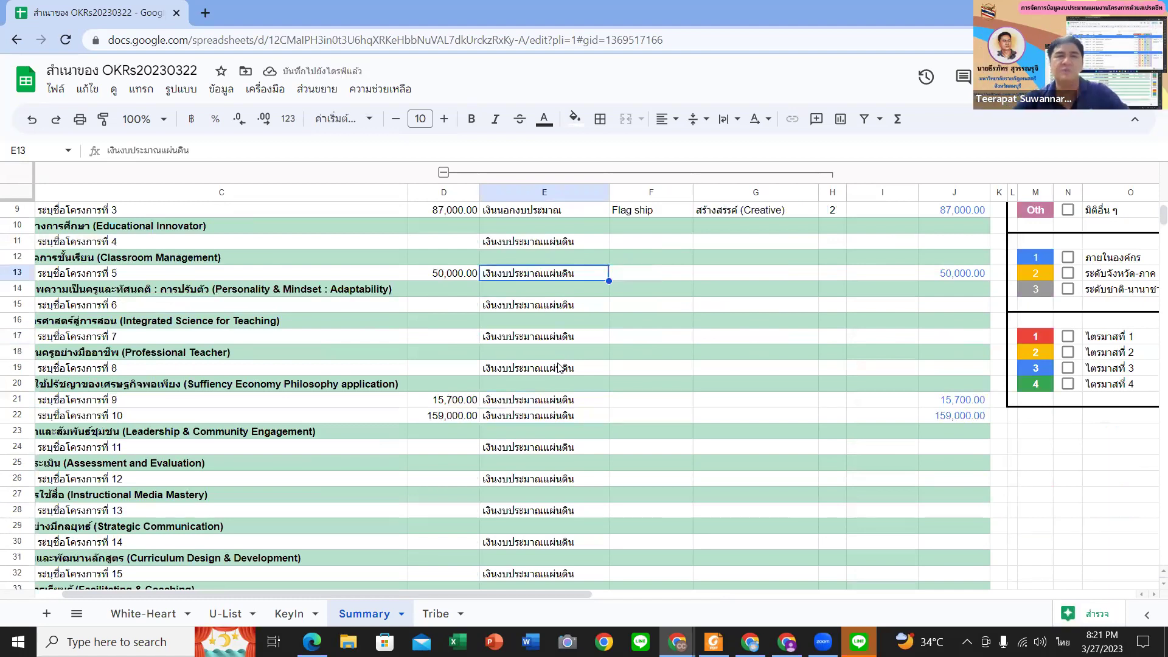
{"action": "scroll", "coordinate": [559, 365], "scroll_direction": "up", "scroll_amount": 3}
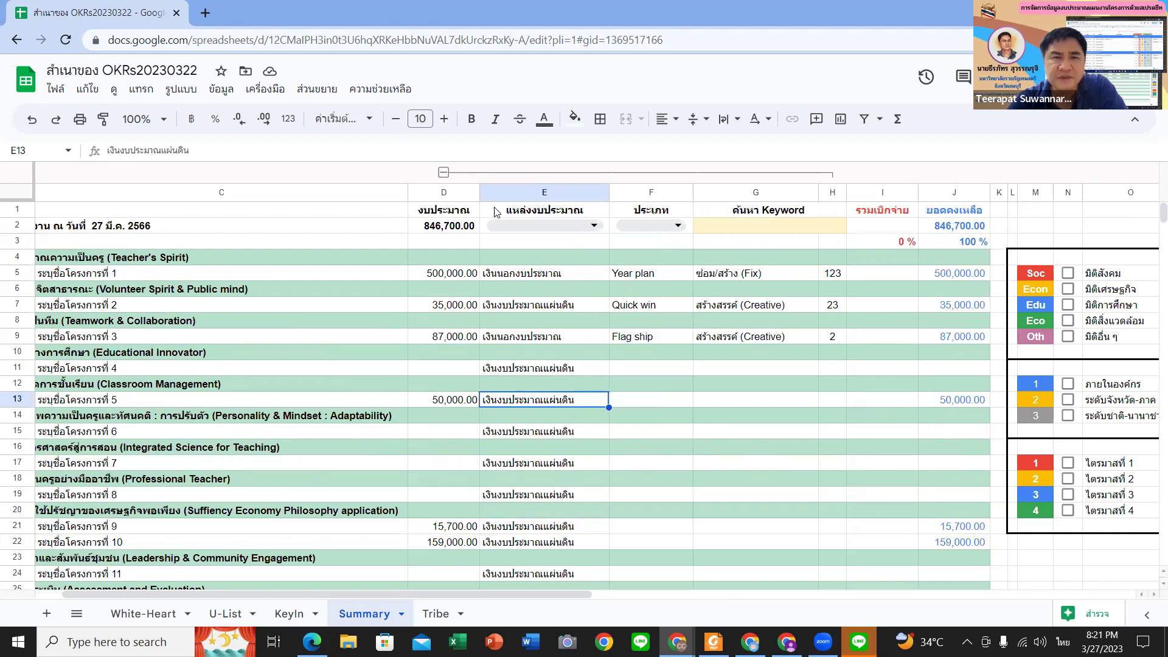
- Filter the project type in F2 by Quick win and select the matching project's name
{"action": "left_click", "coordinate": [678, 227]}
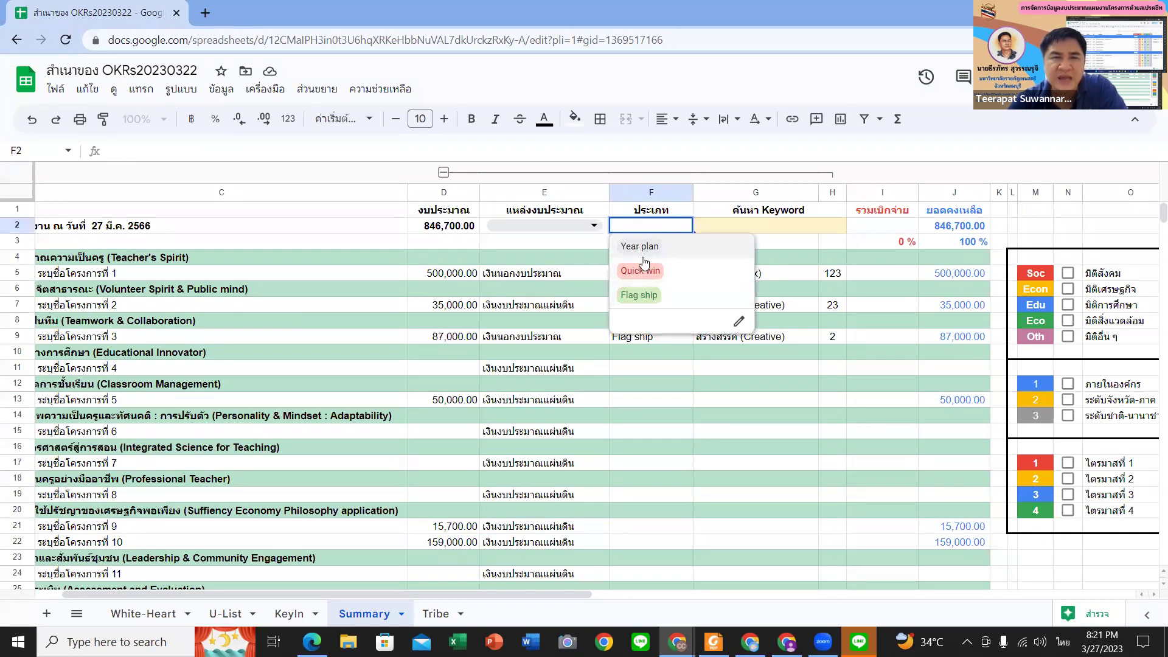
{"action": "left_click", "coordinate": [642, 268]}
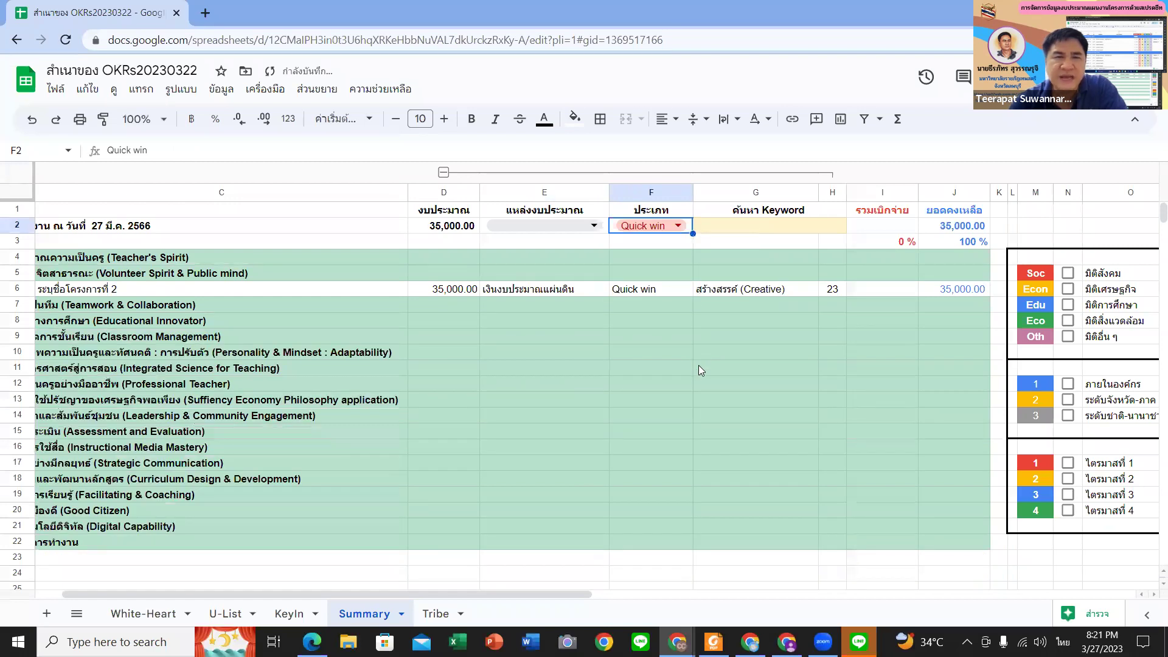
{"action": "left_click", "coordinate": [74, 292]}
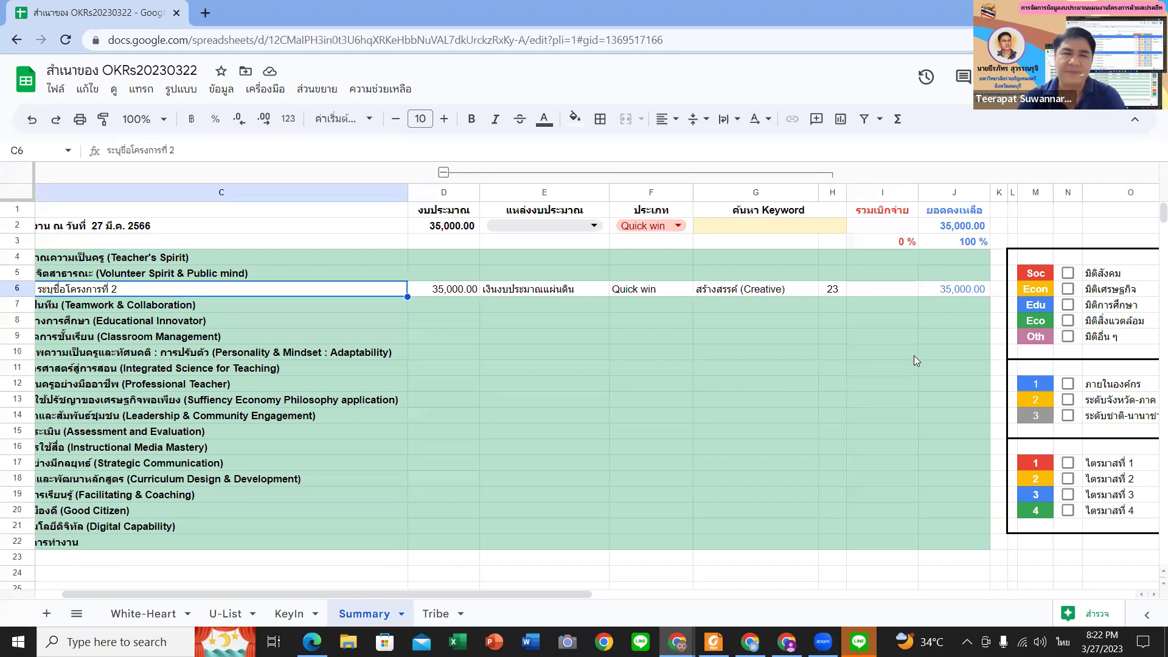
- Clear the project type filter in F2 and look over the types of the first projects in column F
{"action": "left_click", "coordinate": [678, 226]}
{"action": "key", "text": "ctrl+a"}
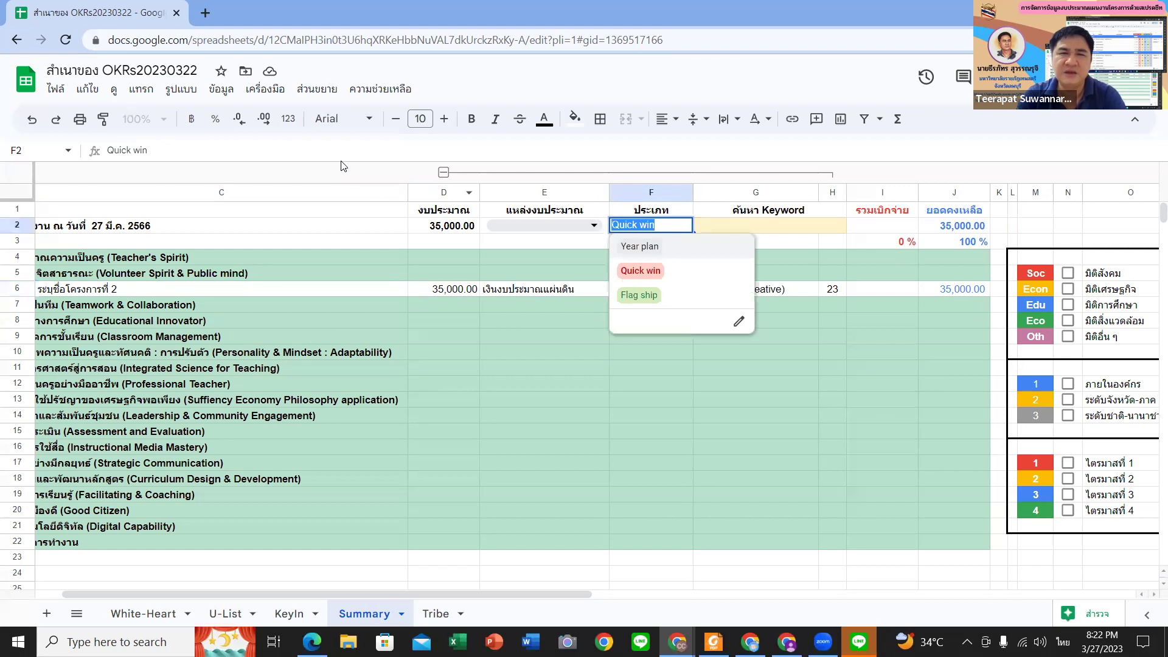
{"action": "key", "text": "BackSpace"}
{"action": "left_click", "coordinate": [670, 451]}
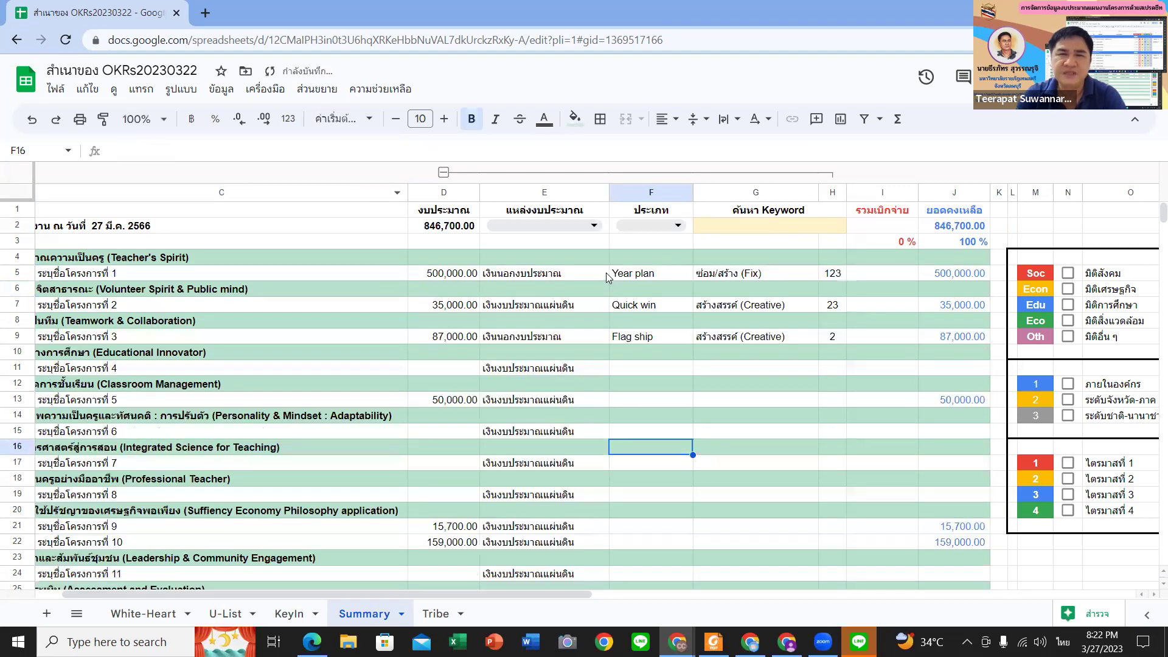
{"action": "left_click", "coordinate": [619, 278]}
{"action": "left_click", "coordinate": [630, 290]}
{"action": "left_click", "coordinate": [638, 316]}
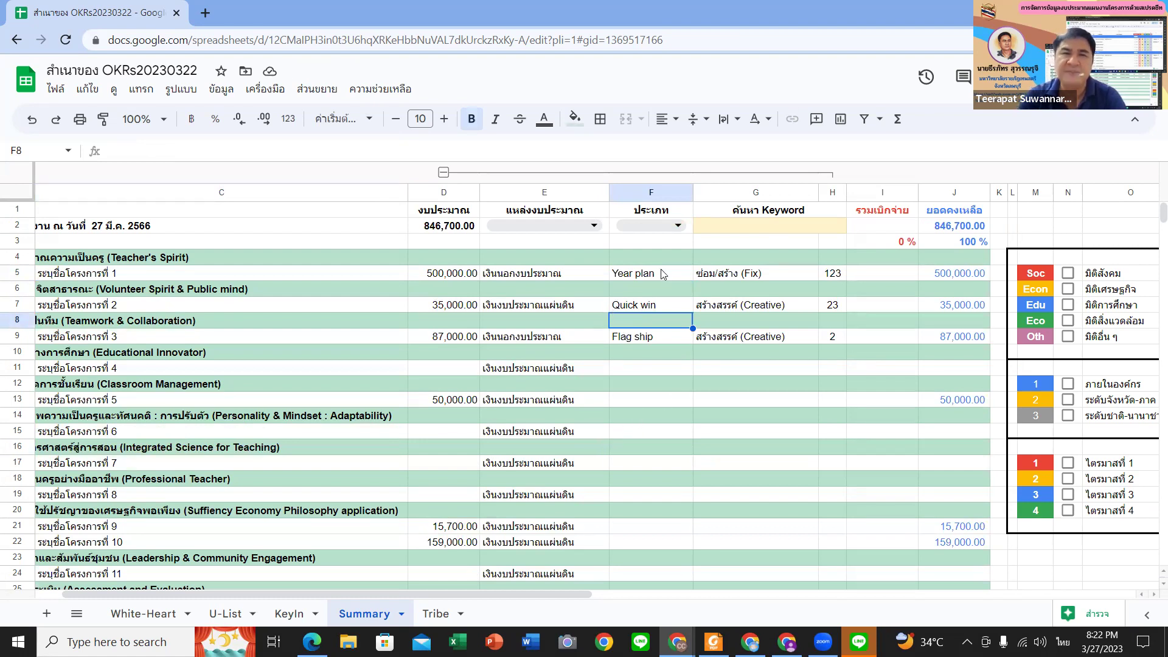
- Search the Summary for keyword 11 in G2 and select the matching project's name
{"action": "left_click", "coordinate": [787, 228]}
{"action": "type", "text": "11"}
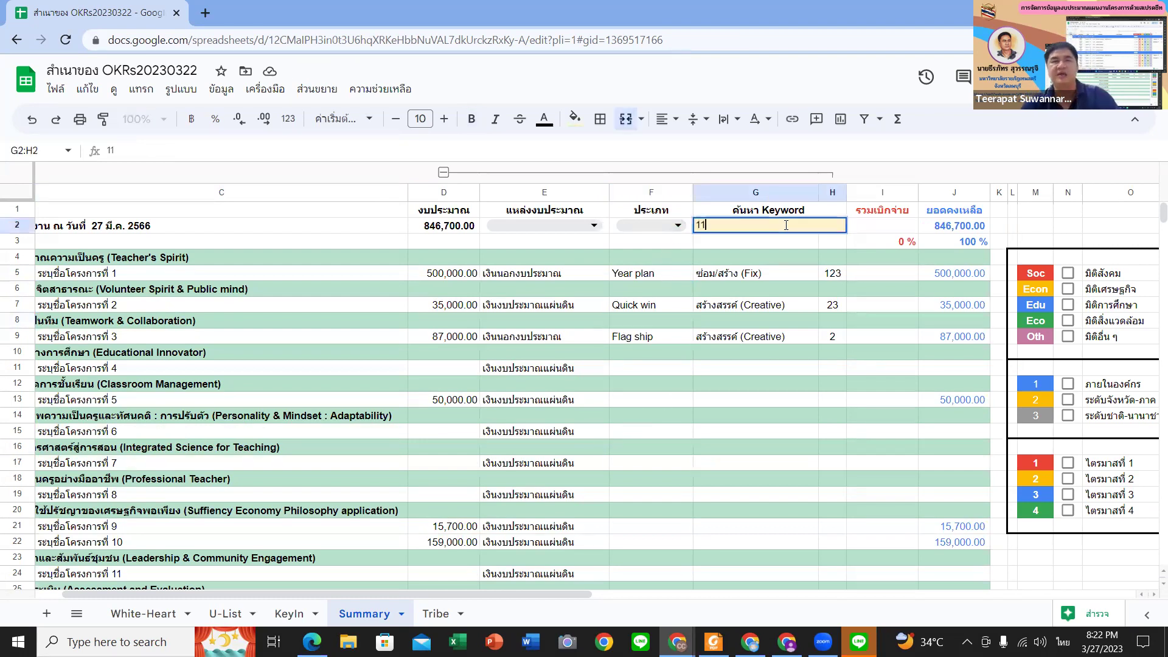
{"action": "key", "text": "Return"}
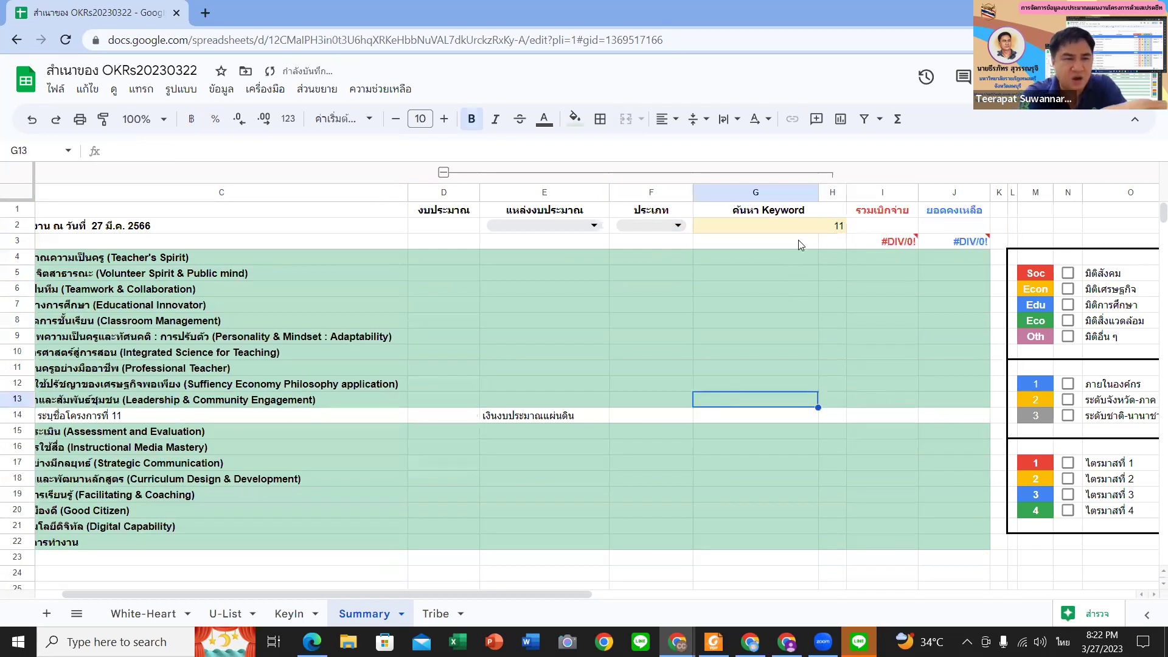
{"action": "left_click", "coordinate": [749, 414]}
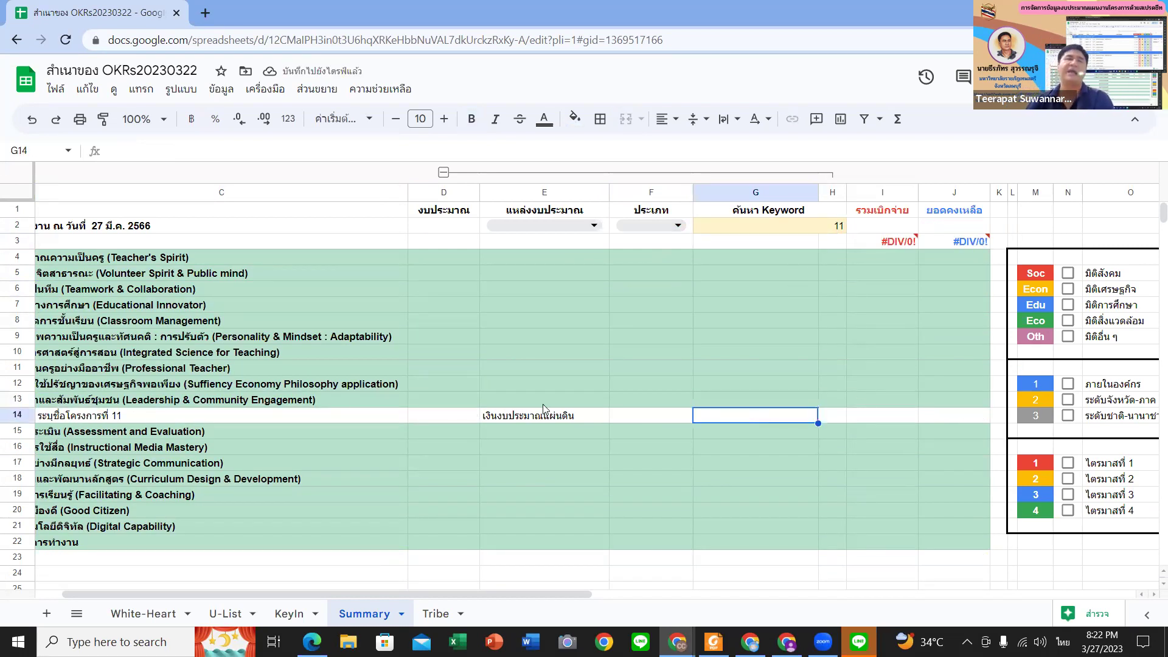
{"action": "left_click", "coordinate": [90, 418]}
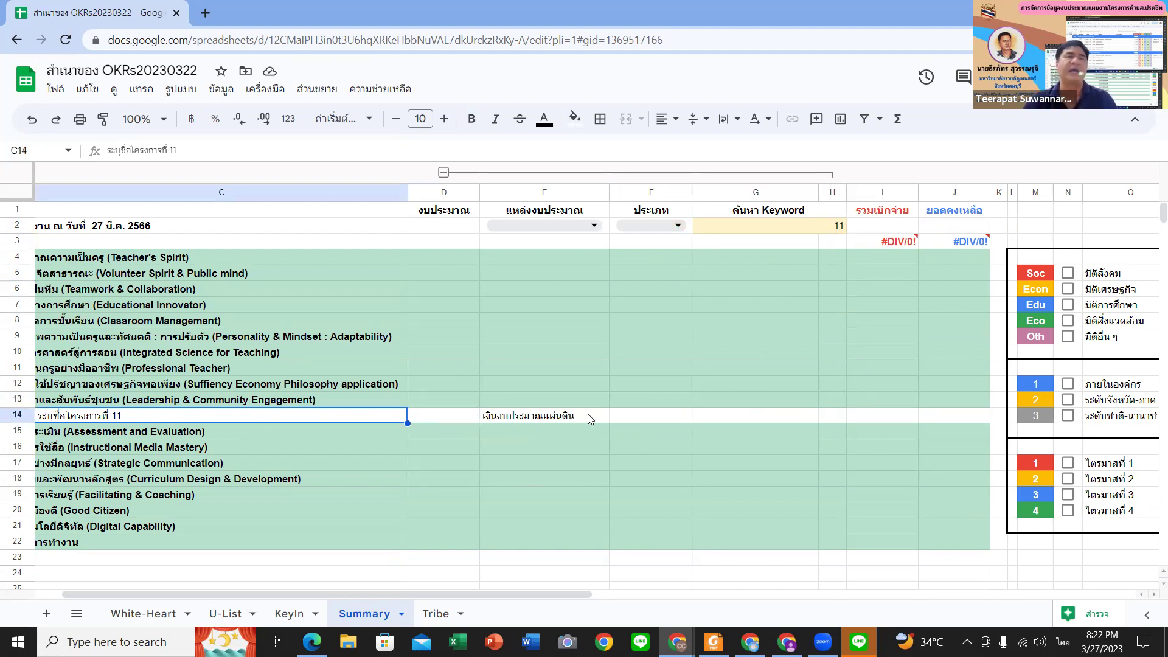
- Clear the keyword search in G2 to bring back the full project list
{"action": "left_click", "coordinate": [840, 227]}
{"action": "double_click", "coordinate": [826, 234]}
{"action": "key", "text": "BackSpace"}
{"action": "key", "text": "BackSpace"}
{"action": "left_click", "coordinate": [754, 353]}
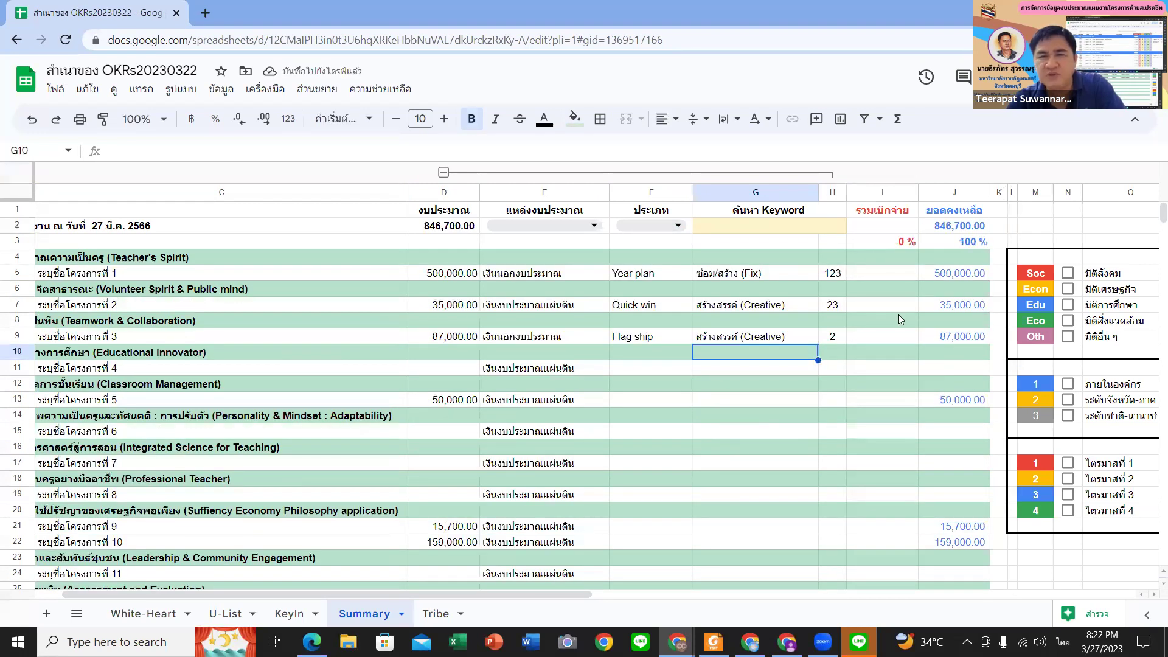
- Filter projects by the Soc dimension, by Soc and Edu together, and by Edu alone, then untick both
{"action": "left_click", "coordinate": [1069, 276]}
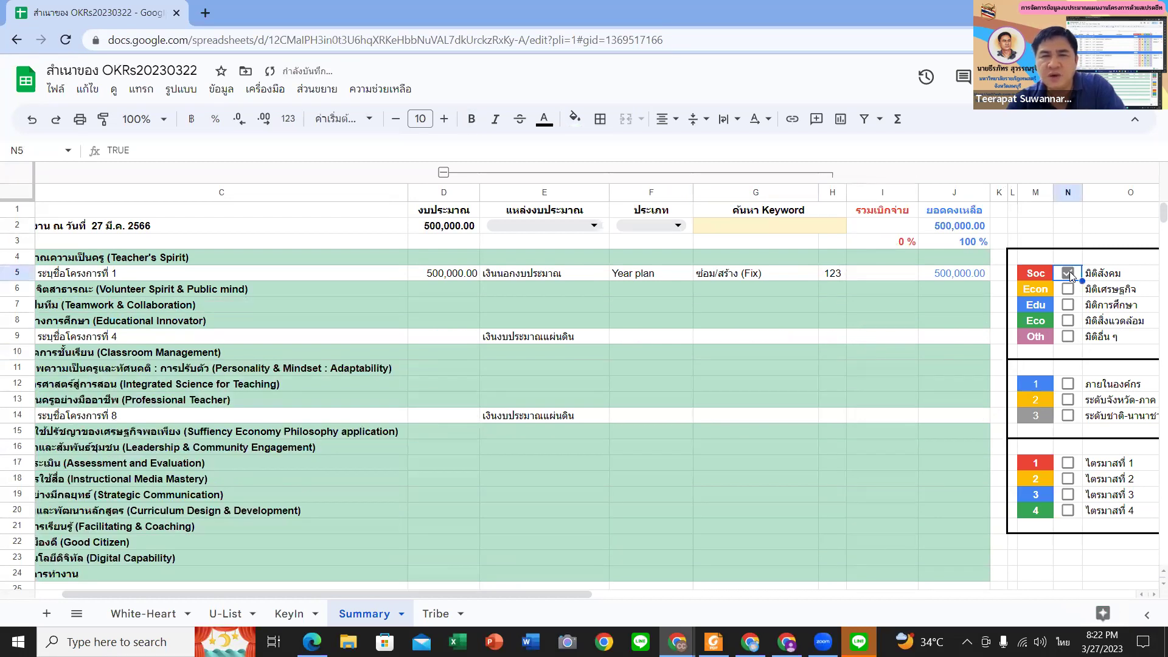
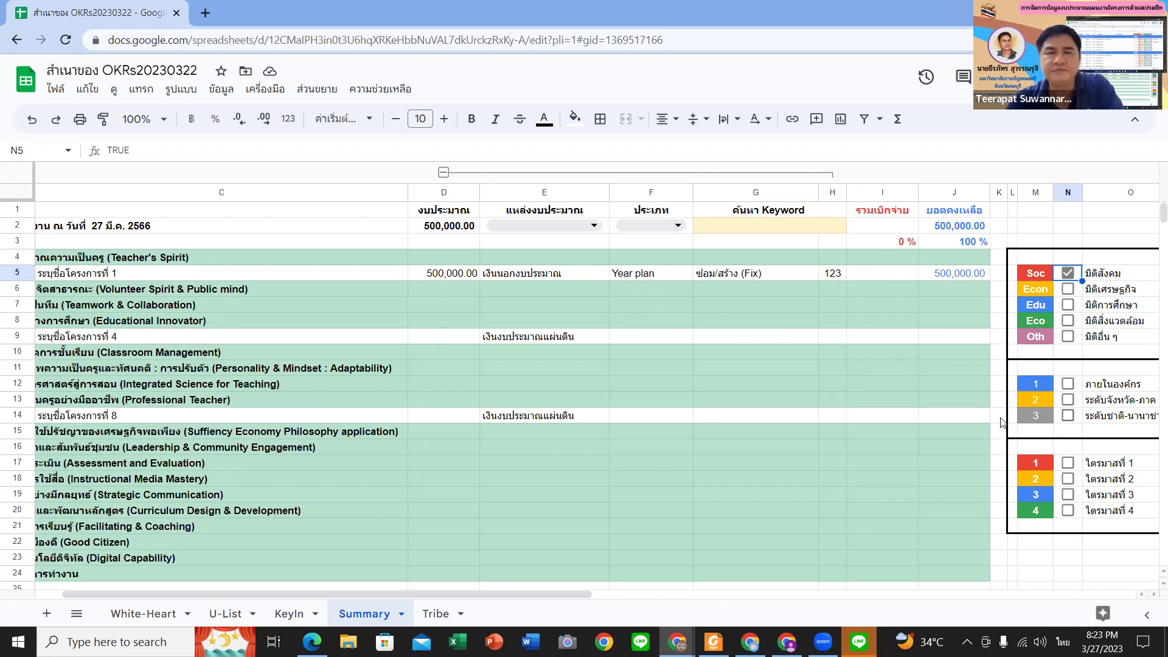
{"action": "left_click", "coordinate": [1068, 305]}
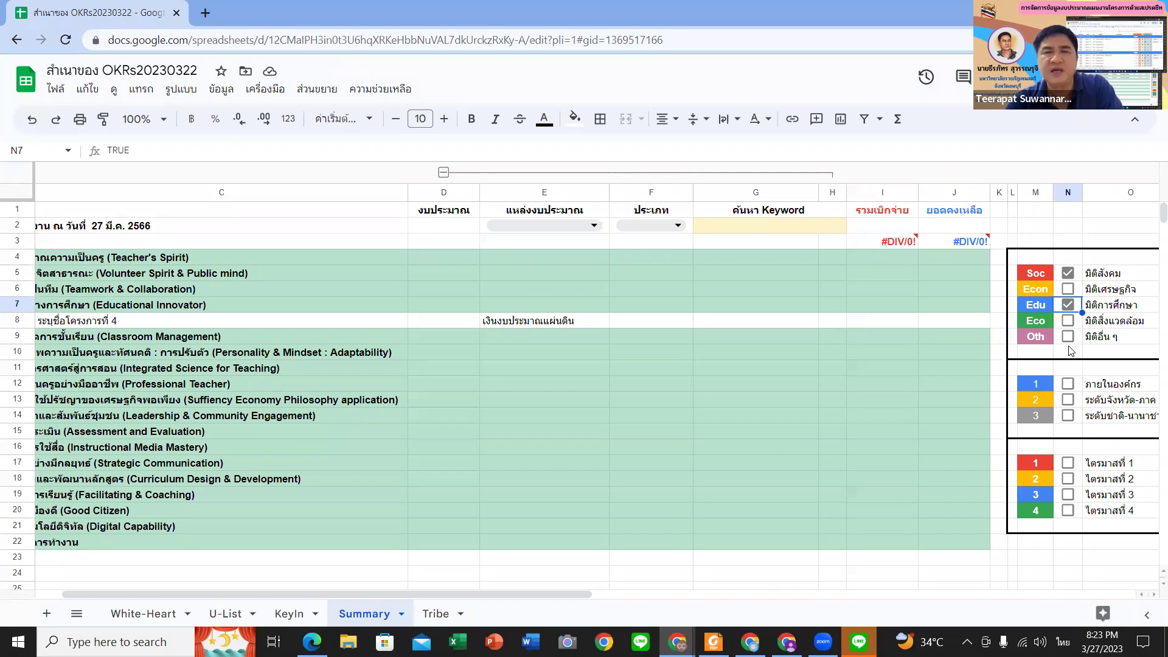
{"action": "left_click", "coordinate": [1068, 274]}
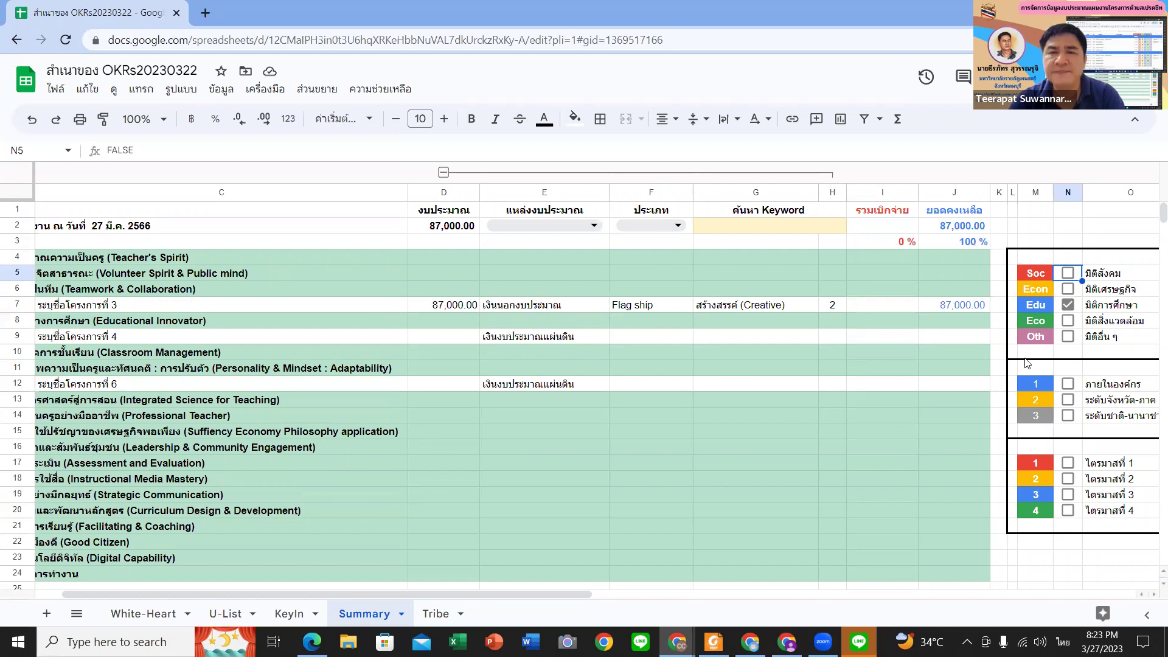
{"action": "left_click", "coordinate": [1069, 305]}
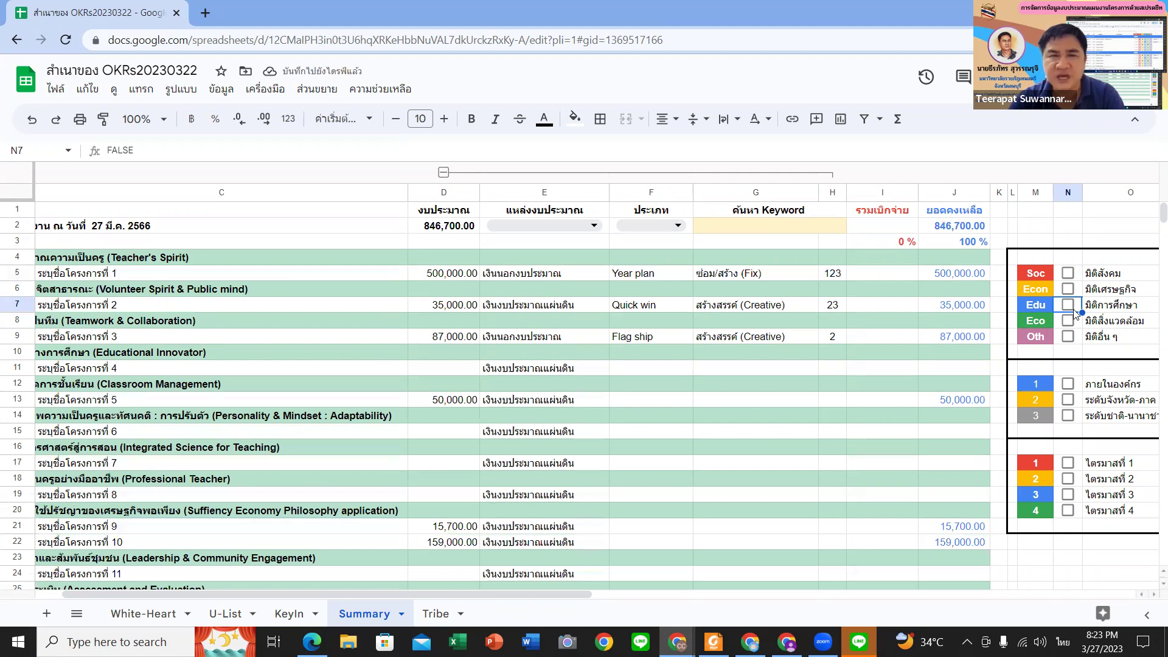
- Tick levels 1, 2 and 3 in N12:N14 one after another, then untick level 3 (ระดับชาติ-นานาชาติ)
{"action": "left_click", "coordinate": [1068, 385]}
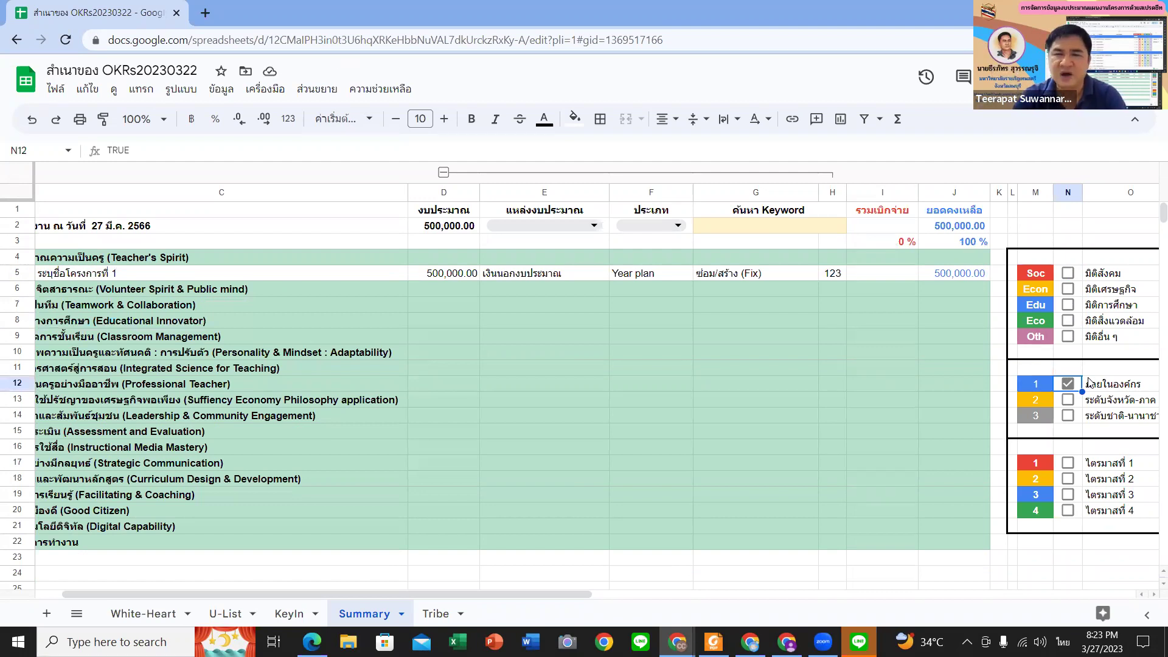
{"action": "left_click", "coordinate": [1068, 399]}
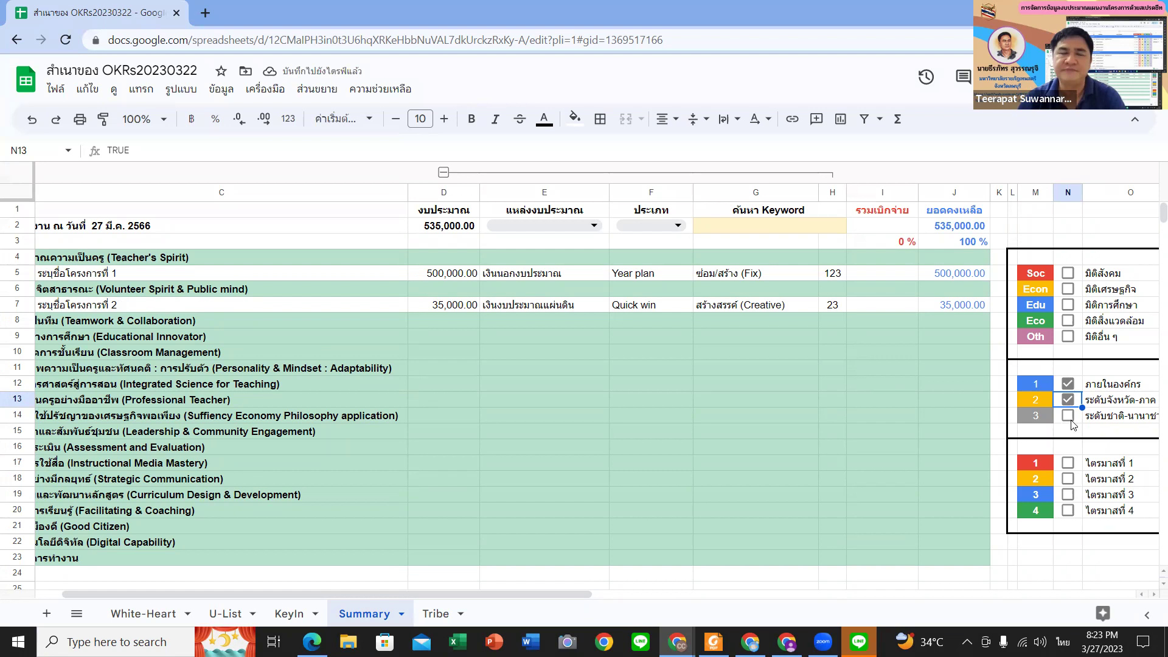
{"action": "left_click", "coordinate": [1067, 416]}
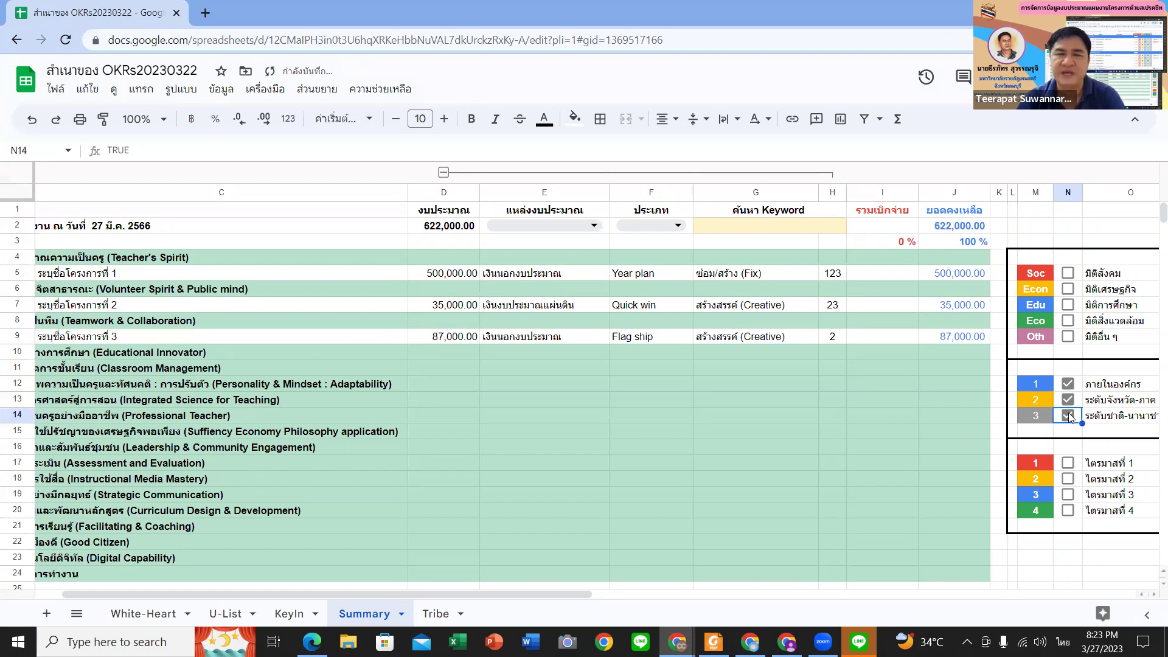
{"action": "left_click", "coordinate": [1068, 417]}
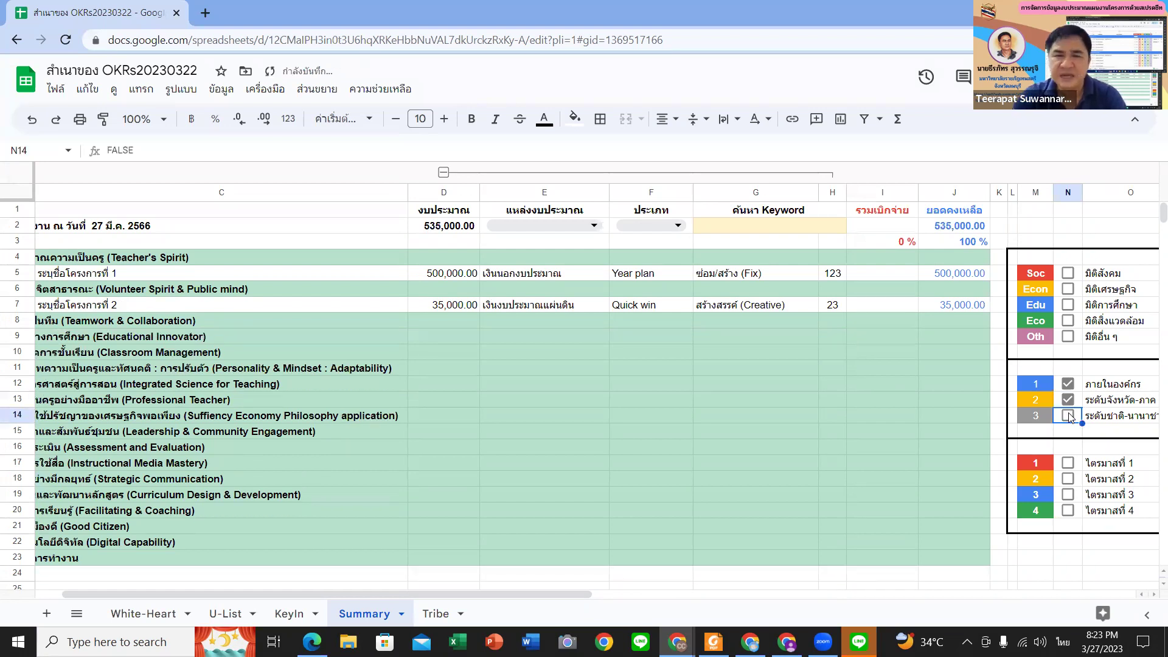
- Toggle level 3 (ระดับชาติ-นานาชาติ) until it is ticked, then untick levels 2 and 1 so only level 3 filters the Summary
{"action": "left_click", "coordinate": [1068, 416]}
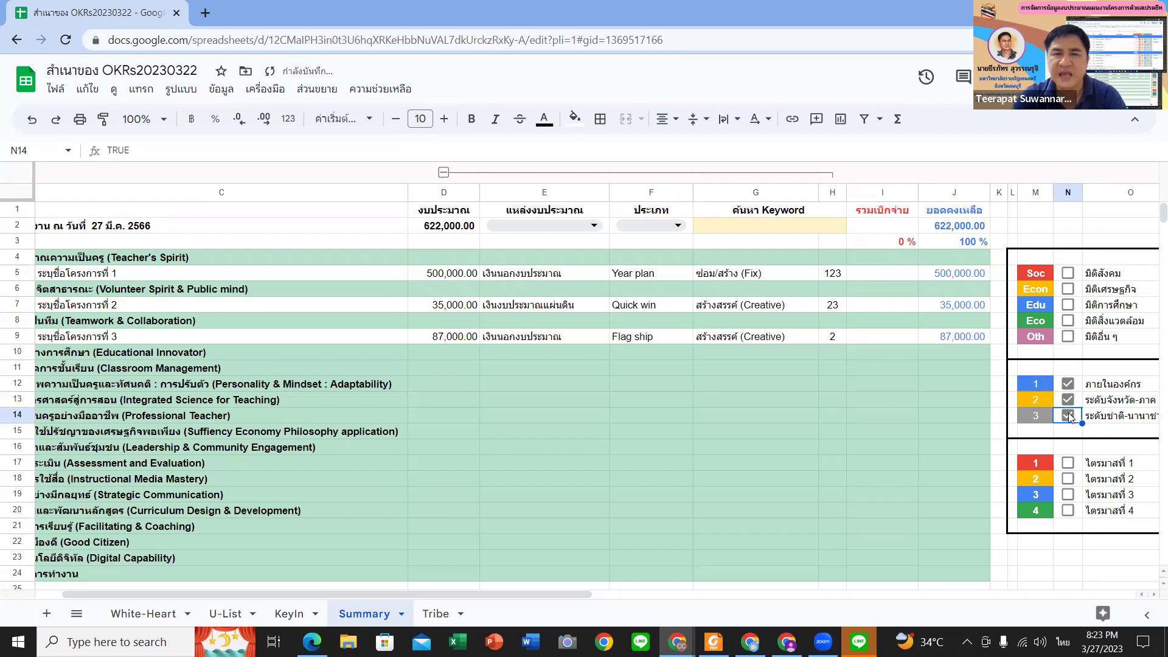
{"action": "left_click", "coordinate": [1068, 416]}
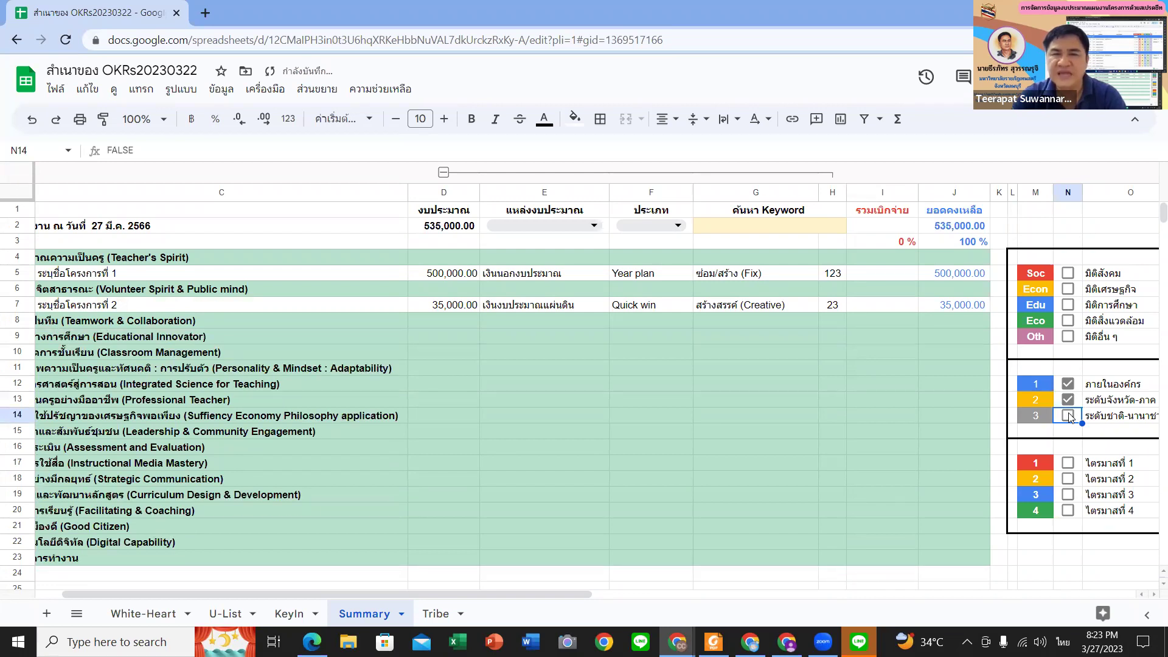
{"action": "left_click", "coordinate": [1068, 416]}
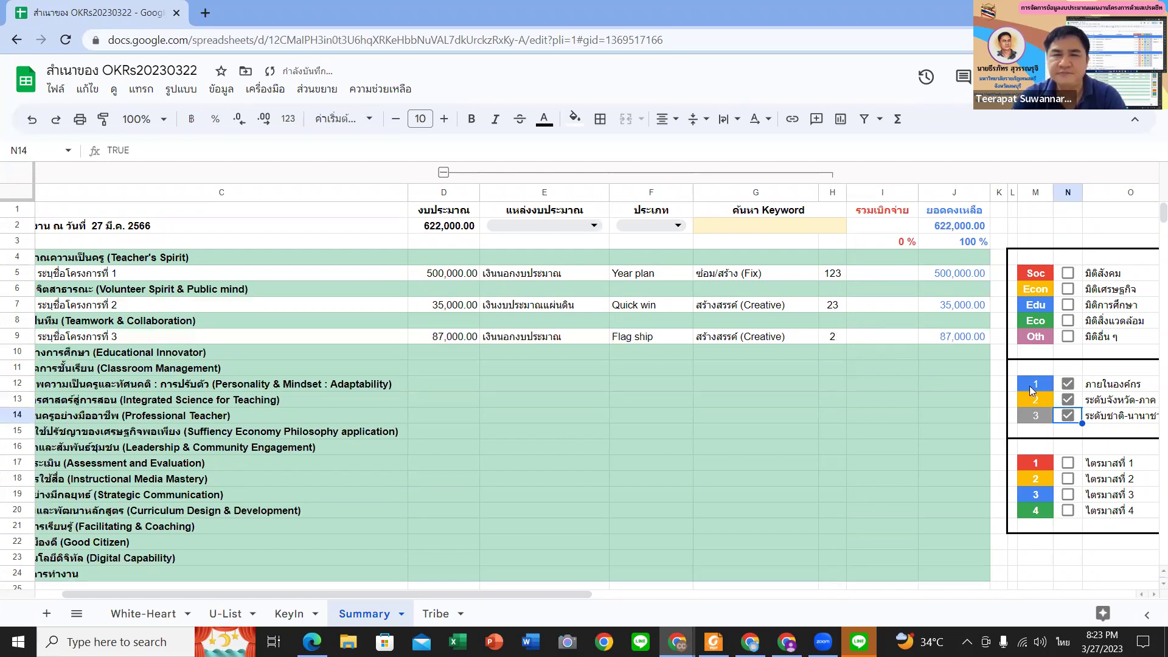
{"action": "left_click", "coordinate": [1068, 400]}
{"action": "left_click", "coordinate": [1067, 384]}
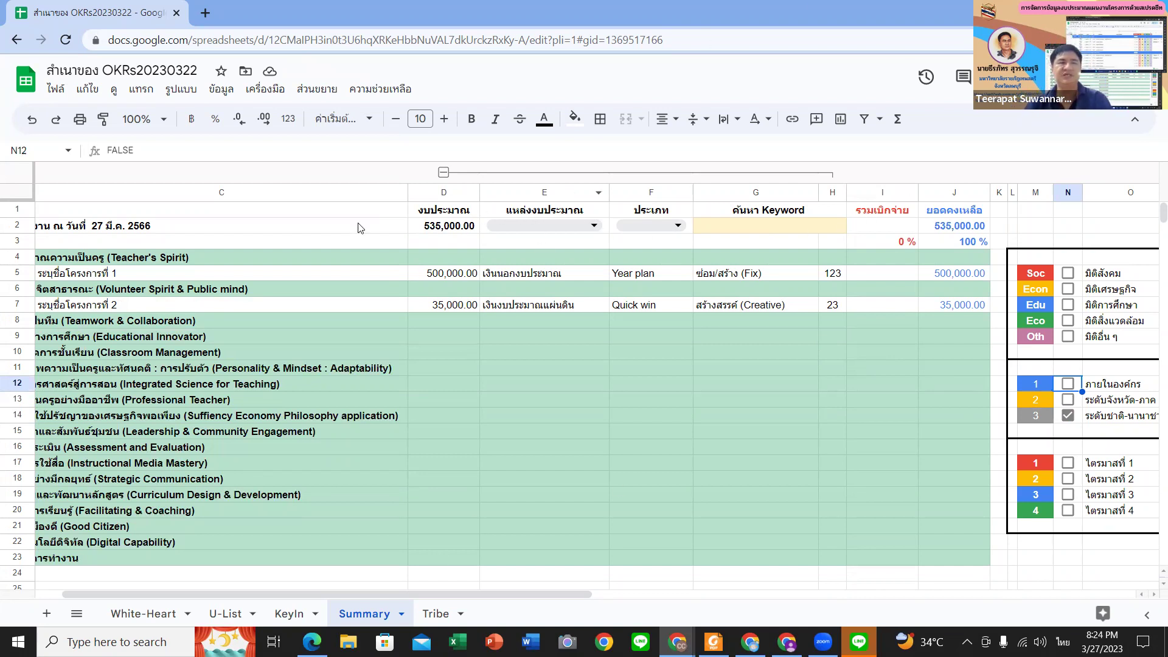
- Examine the arrayformula query in B4 of the Summary, including its level and keyword conditions, and leave it unedited
{"action": "left_click", "coordinate": [174, 237]}
{"action": "left_click", "coordinate": [201, 257]}
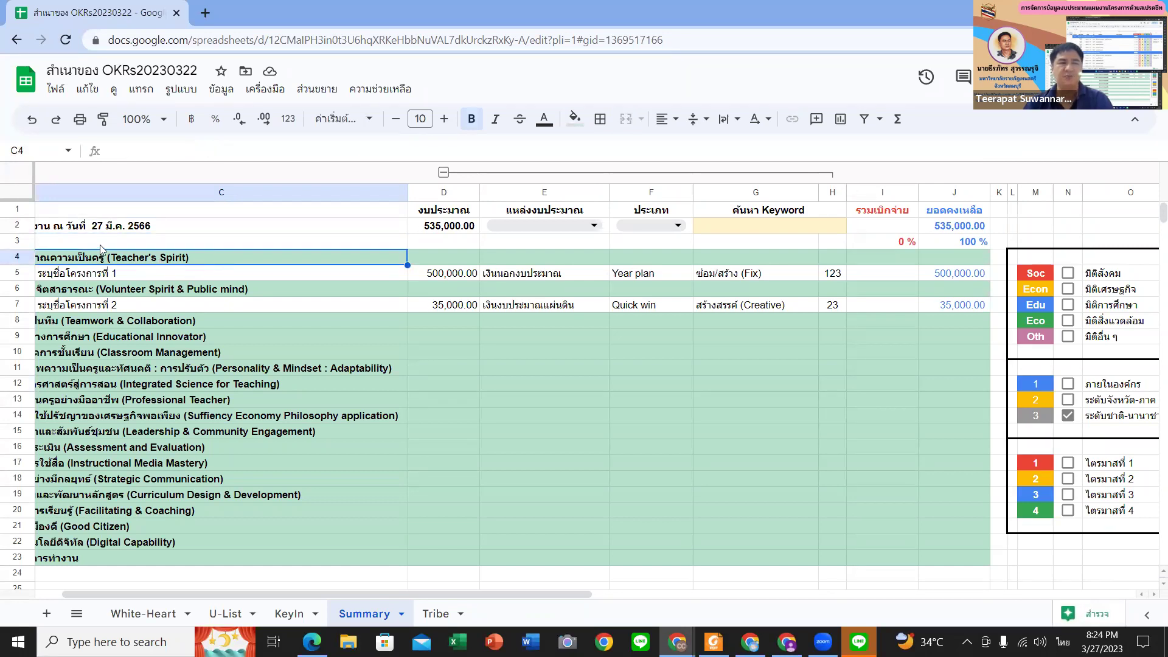
{"action": "key", "text": "Left"}
{"action": "key", "text": "Left"}
{"action": "key", "text": "Right"}
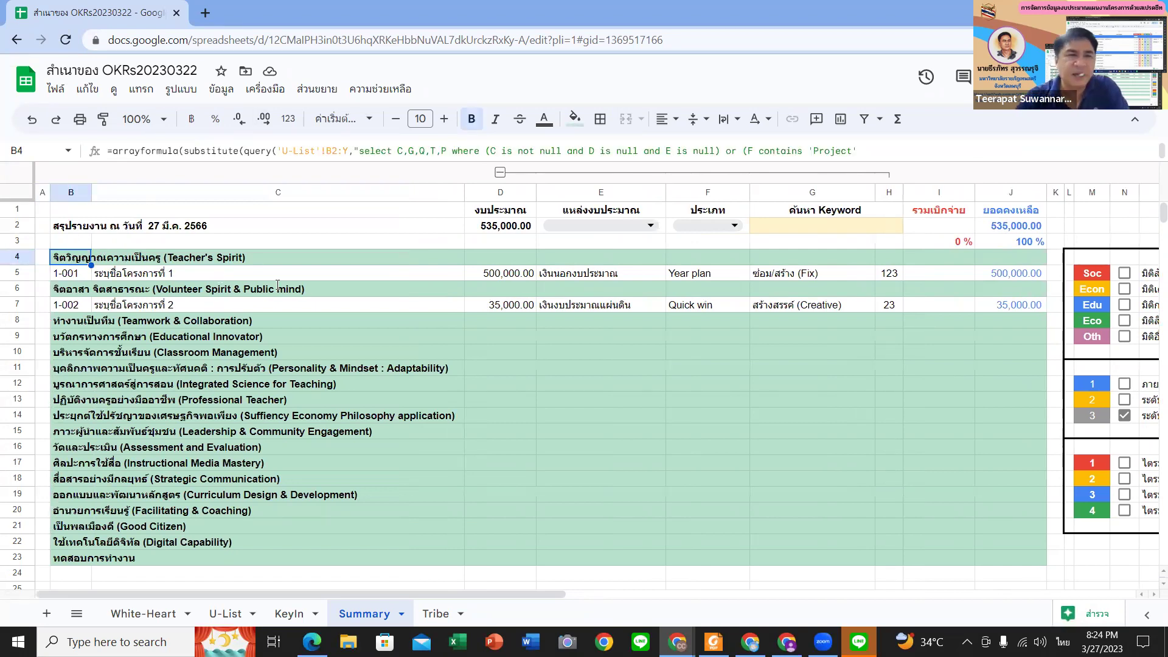
{"action": "double_click", "coordinate": [78, 263]}
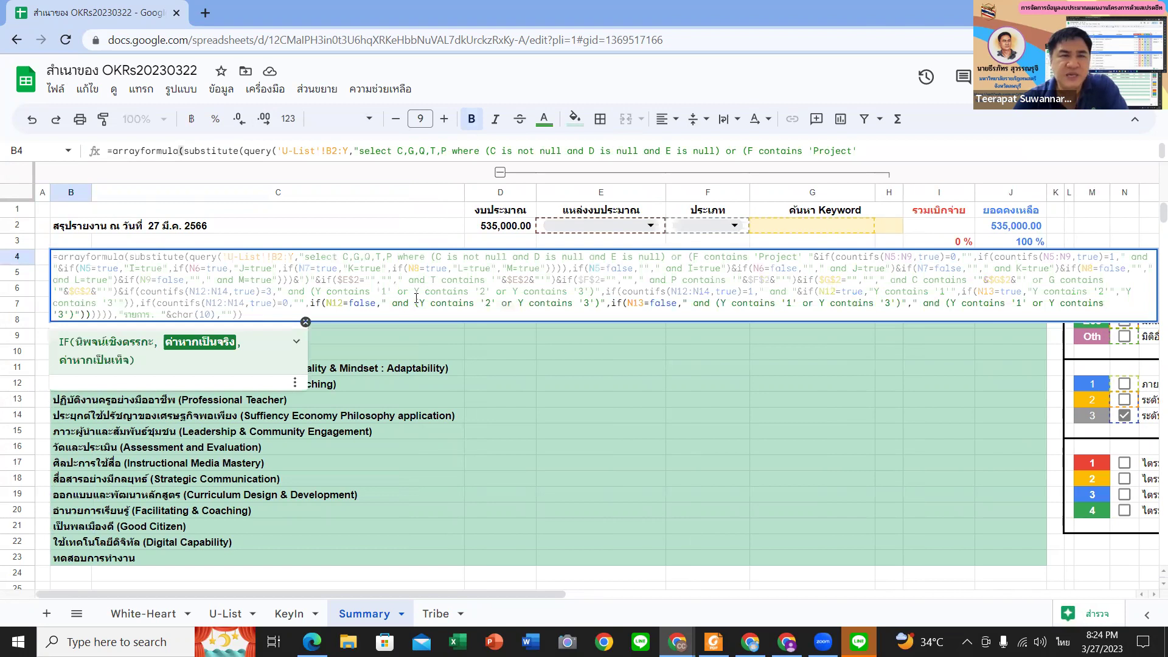
{"action": "left_click", "coordinate": [365, 280]}
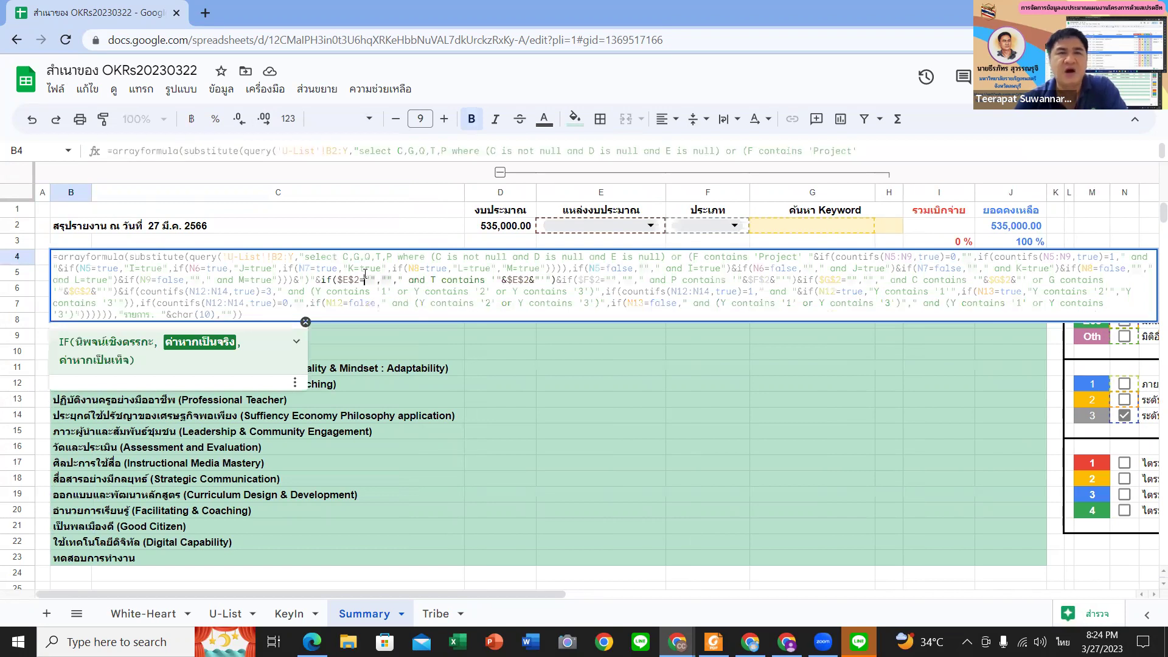
{"action": "left_click", "coordinate": [304, 322]}
{"action": "left_click", "coordinate": [230, 280]}
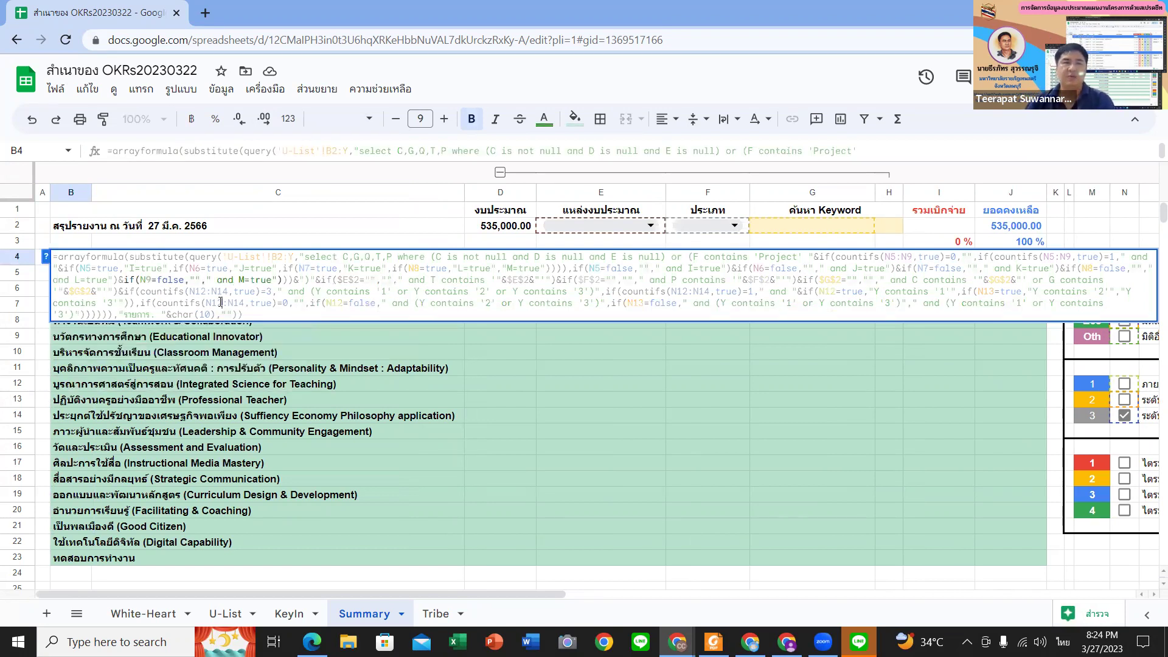
{"action": "left_click", "coordinate": [306, 256]}
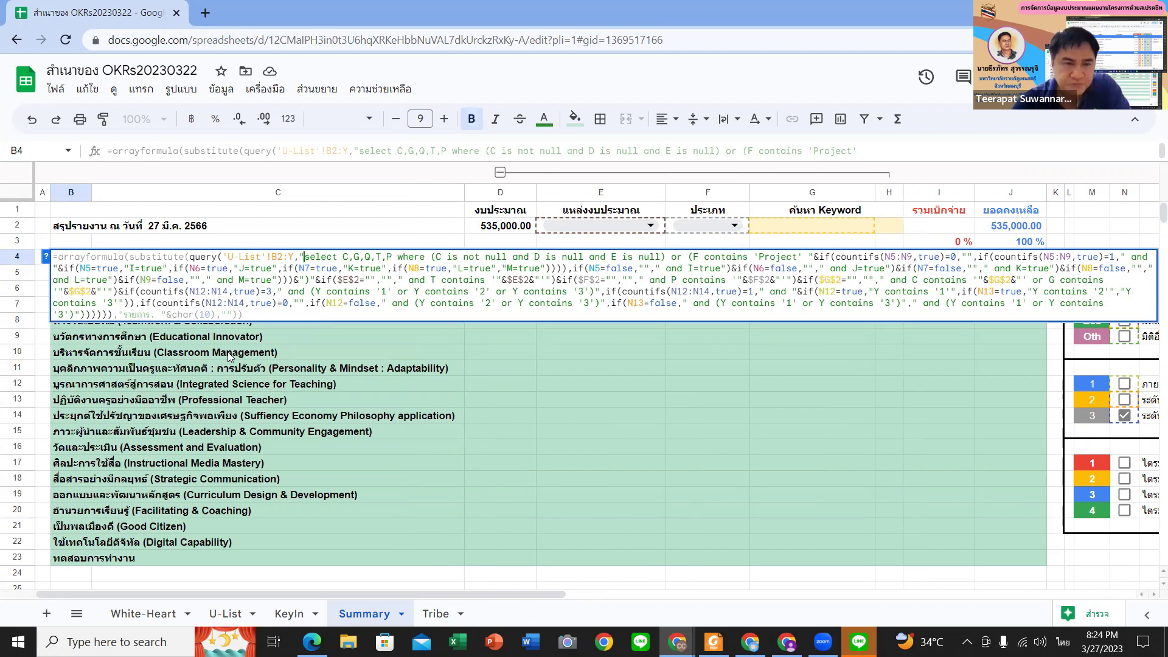
{"action": "key", "text": "Return"}
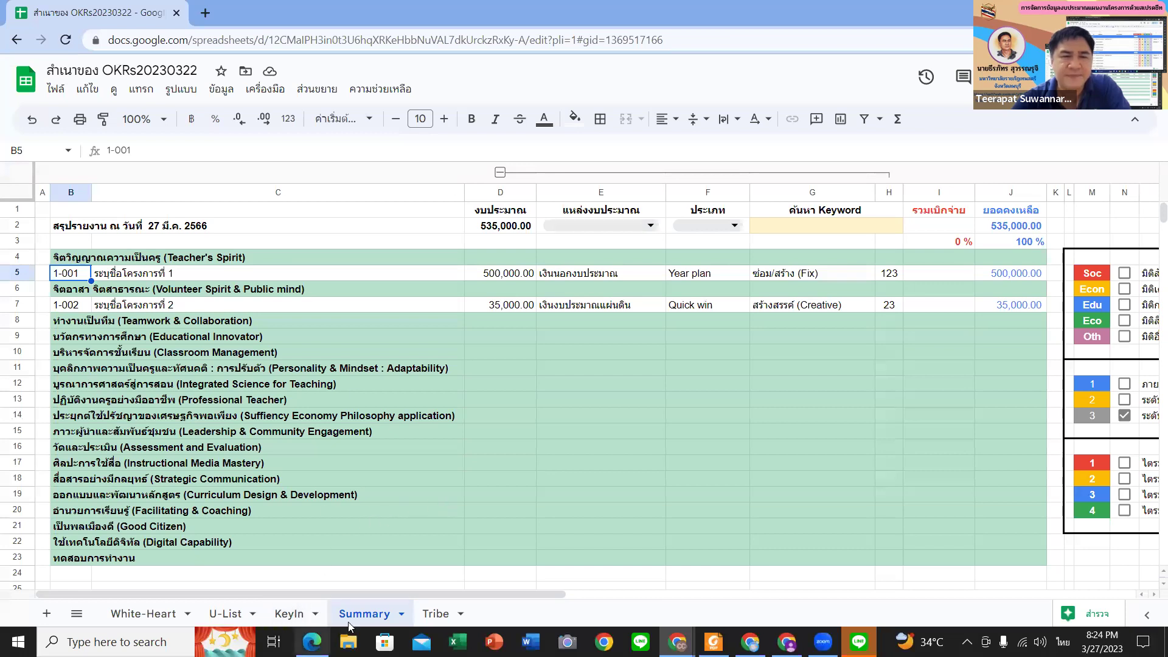
- Open the Tribe sheet with the list of topics
{"action": "left_click", "coordinate": [438, 613]}
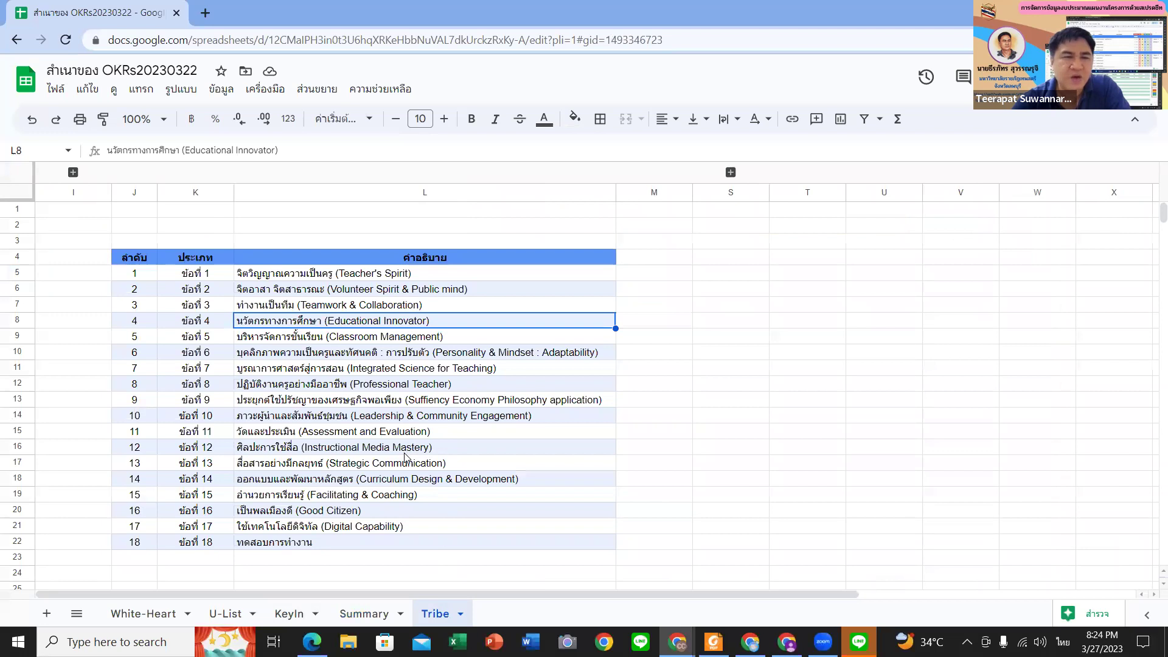
{"action": "left_click", "coordinate": [140, 555]}
{"action": "type", "text": "19"}
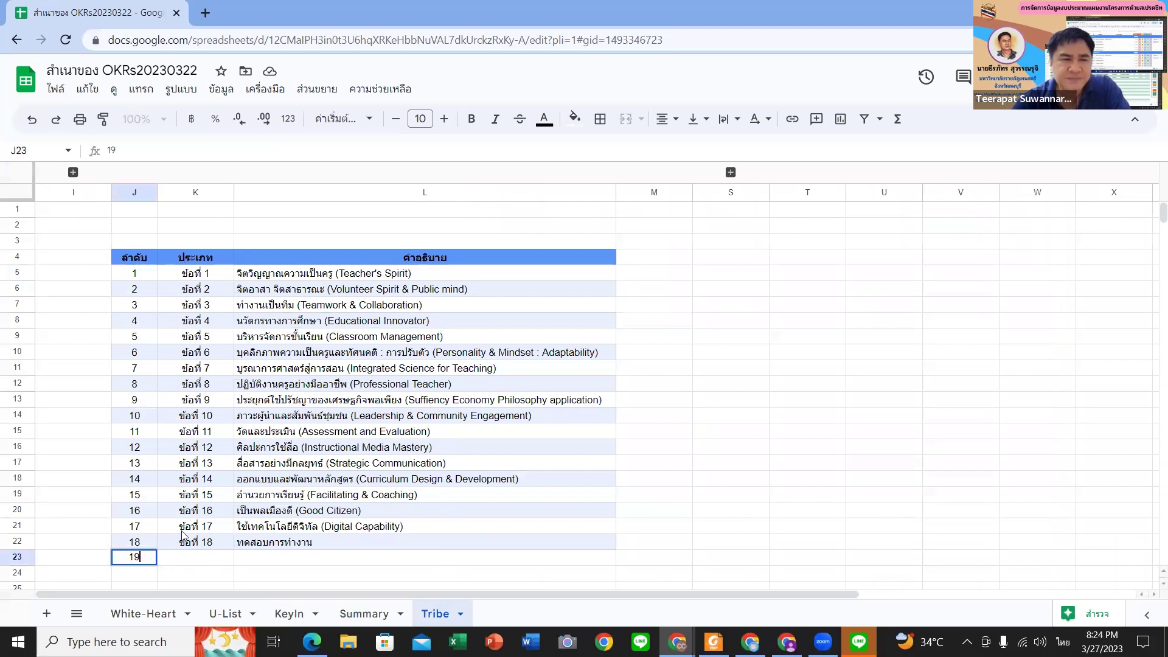
{"action": "key", "text": "Return"}
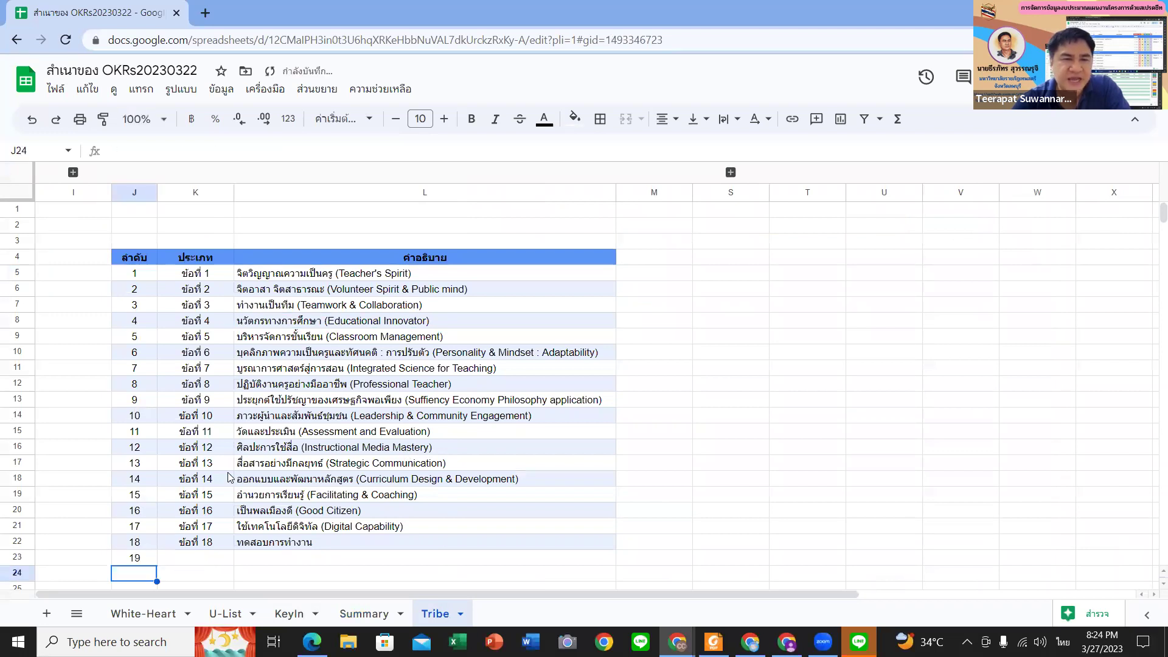
{"action": "key", "text": "ctrl+z"}
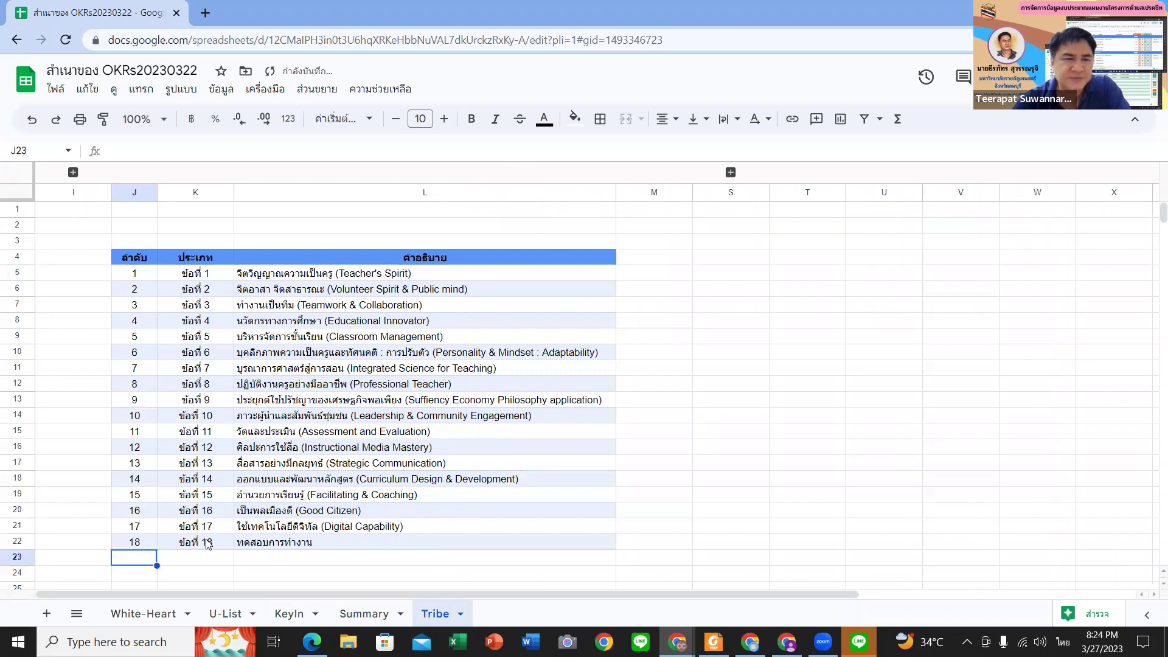
- Copy the ข้อที่ 18 entry in K22:L22 into row 23 and change K23 to ข้อที่ 19
{"action": "left_click_drag", "start_coordinate": [206, 543], "coordinate": [250, 545]}
{"action": "key", "text": "ctrl+c"}
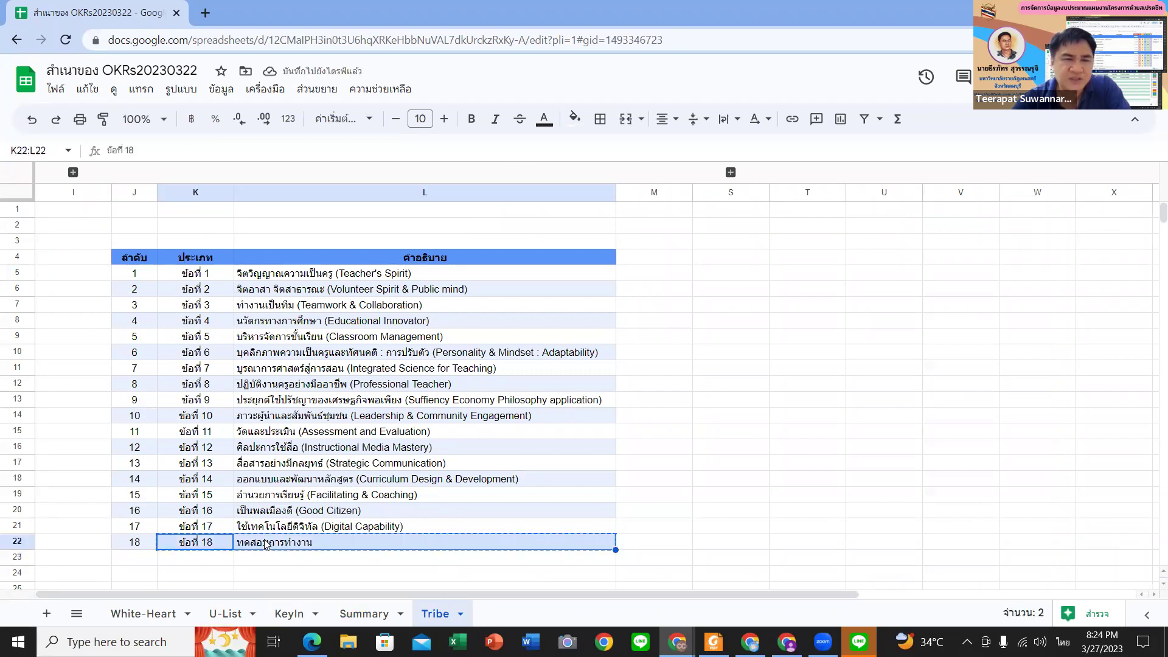
{"action": "key", "text": "Down"}
{"action": "key", "text": "ctrl+v"}
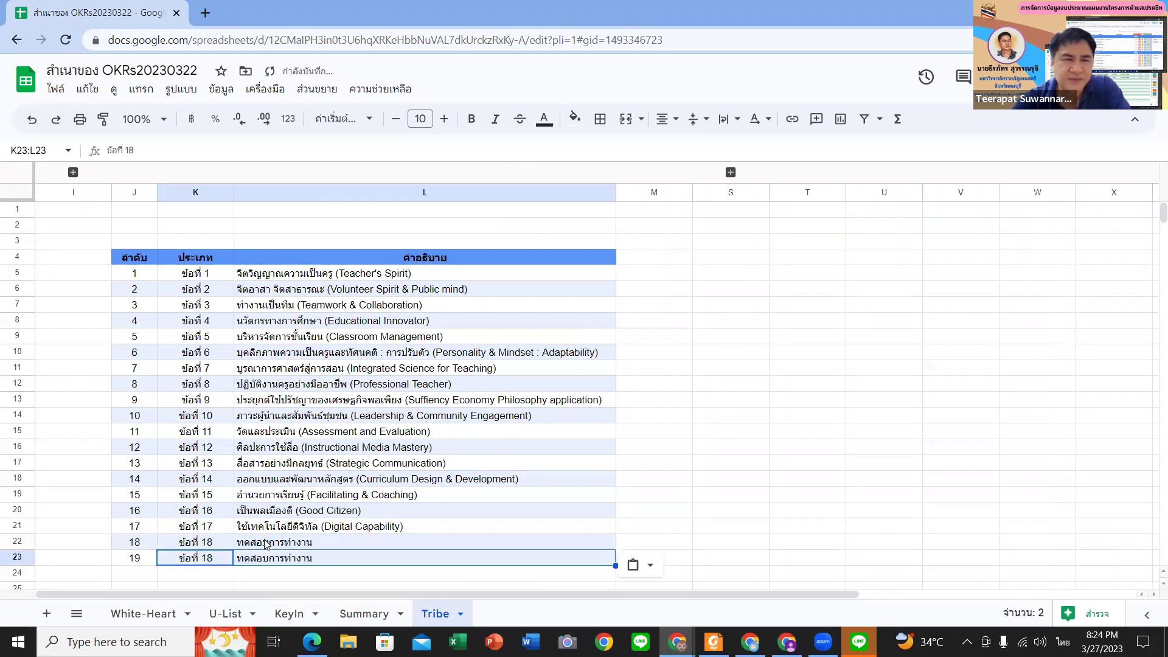
{"action": "left_click", "coordinate": [312, 572]}
{"action": "double_click", "coordinate": [210, 557]}
{"action": "key", "text": "BackSpace"}
{"action": "type", "text": "9"}
{"action": "key", "text": "Return"}
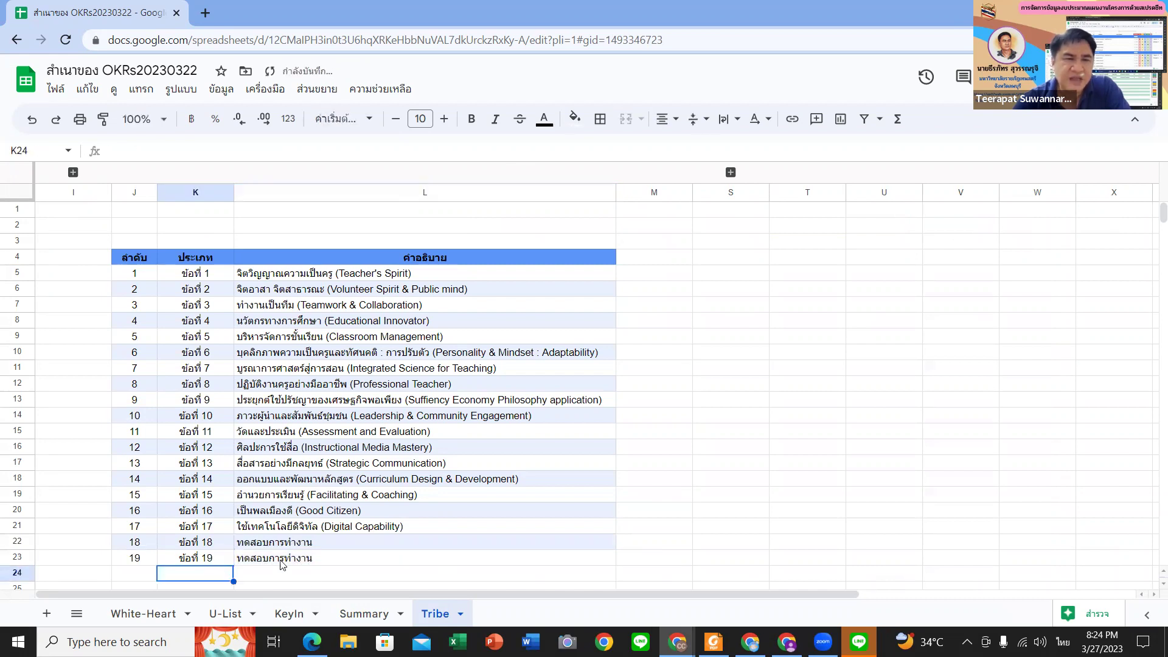
- Replace the description of ข้อที่ 19 in L23 with "zero waste"
{"action": "left_click", "coordinate": [326, 561]}
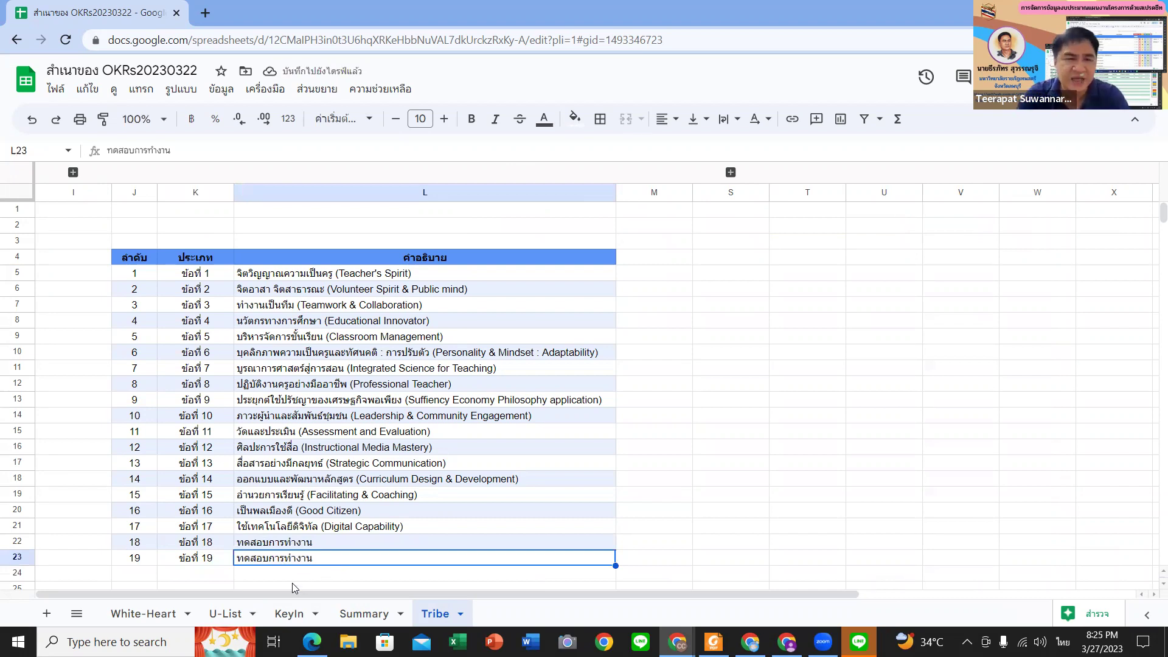
{"action": "key", "text": "BackSpace"}
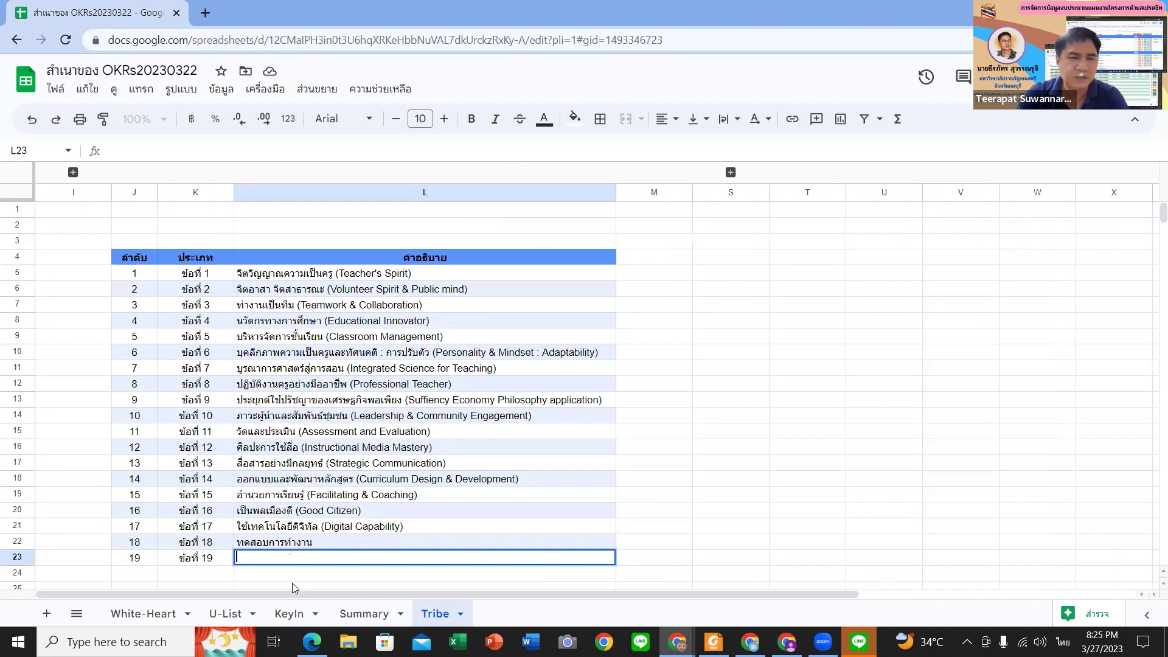
{"action": "type", "text": "ผ"}
{"action": "key", "text": "BackSpace"}
{"action": "key", "text": "grave"}
{"action": "type", "text": "zero waste"}
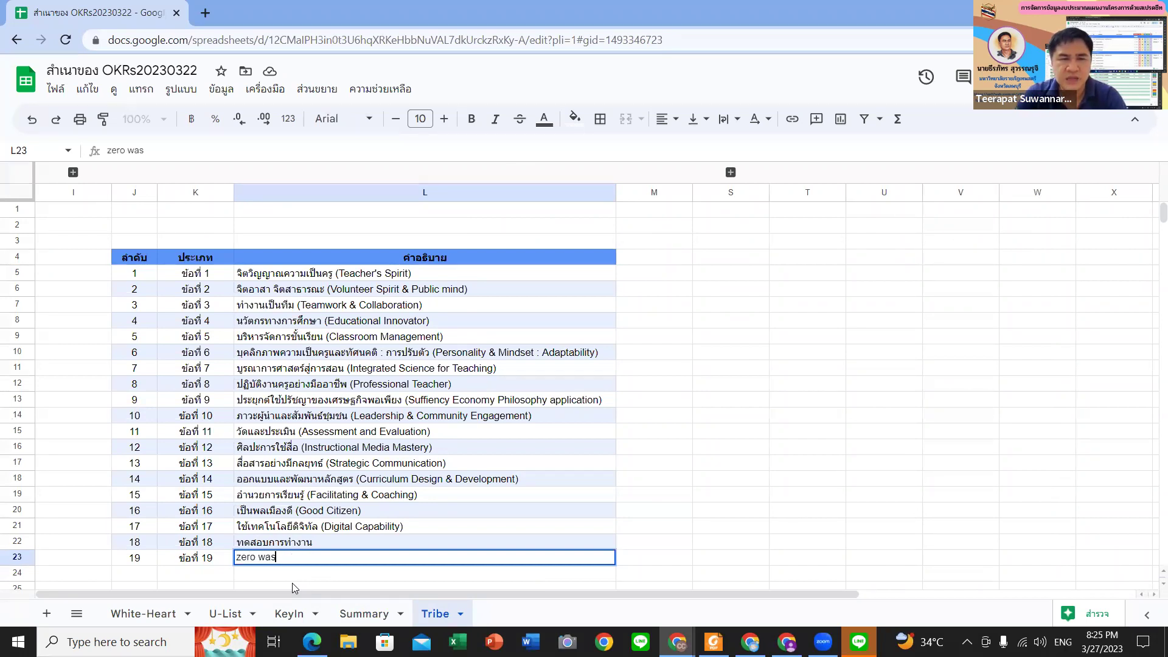
{"action": "key", "text": "Return"}
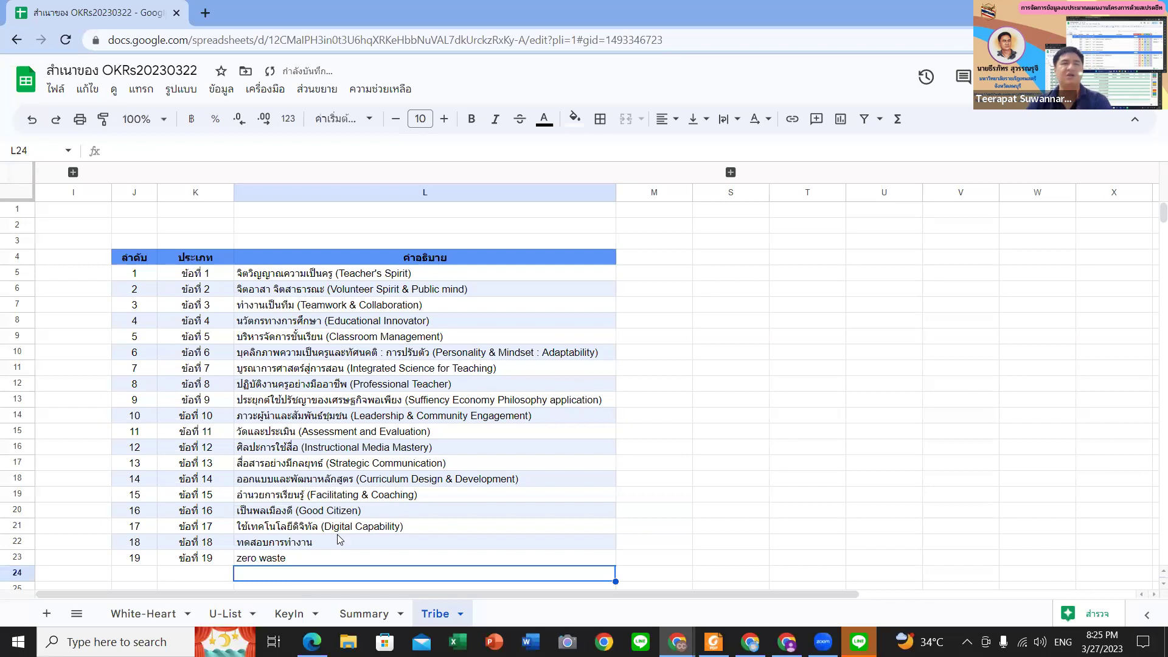
{"action": "left_click", "coordinate": [308, 559]}
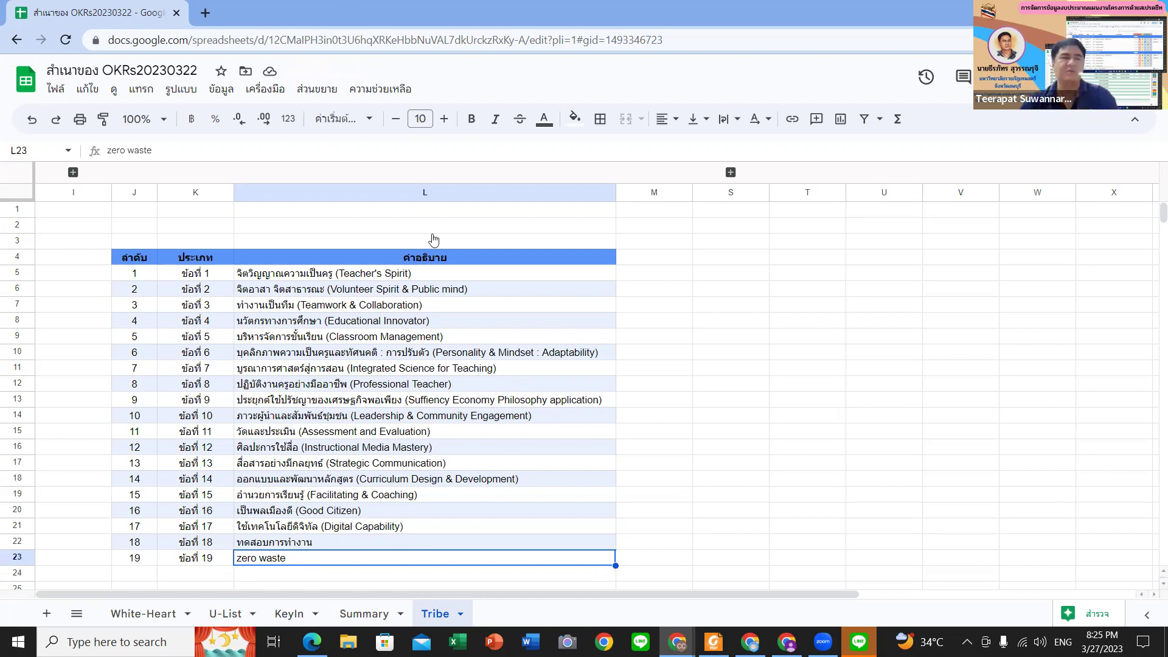
{"action": "left_click", "coordinate": [292, 543]}
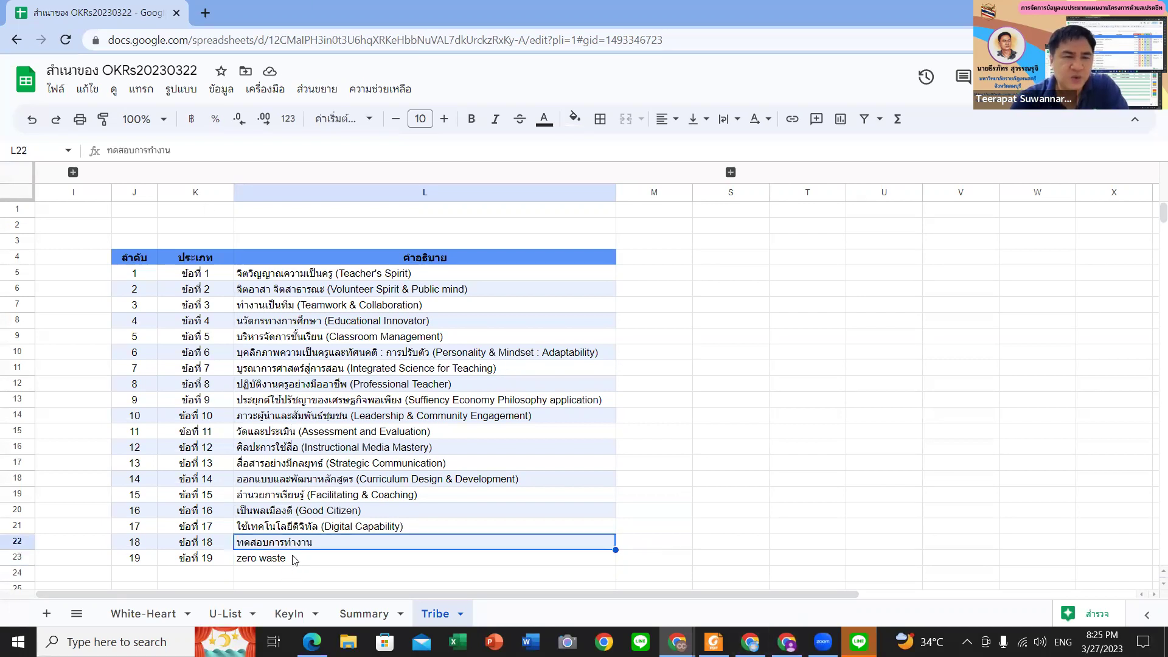
{"action": "left_click", "coordinate": [293, 557]}
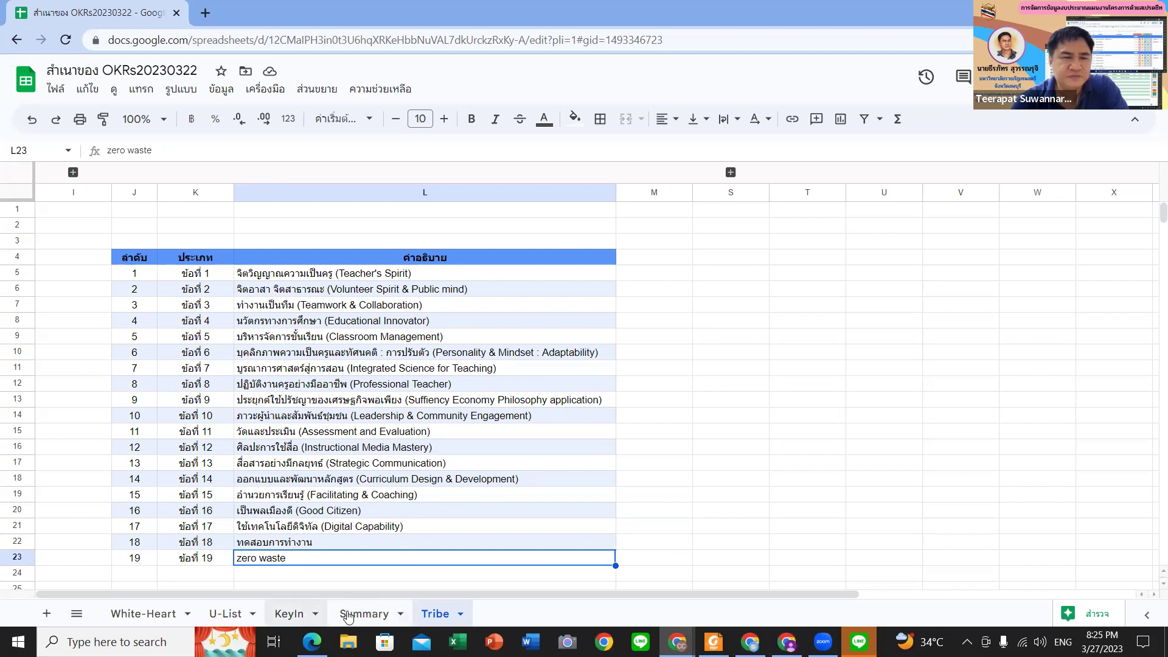
- Examine the last topic block on the U-List sheet, rows 109 to 114, including its heading and the numbering formula in column B
{"action": "left_click", "coordinate": [225, 613]}
{"action": "scroll", "coordinate": [252, 473], "scroll_direction": "down", "scroll_amount": 15}
{"action": "scroll", "coordinate": [267, 509], "scroll_direction": "down", "scroll_amount": 10}
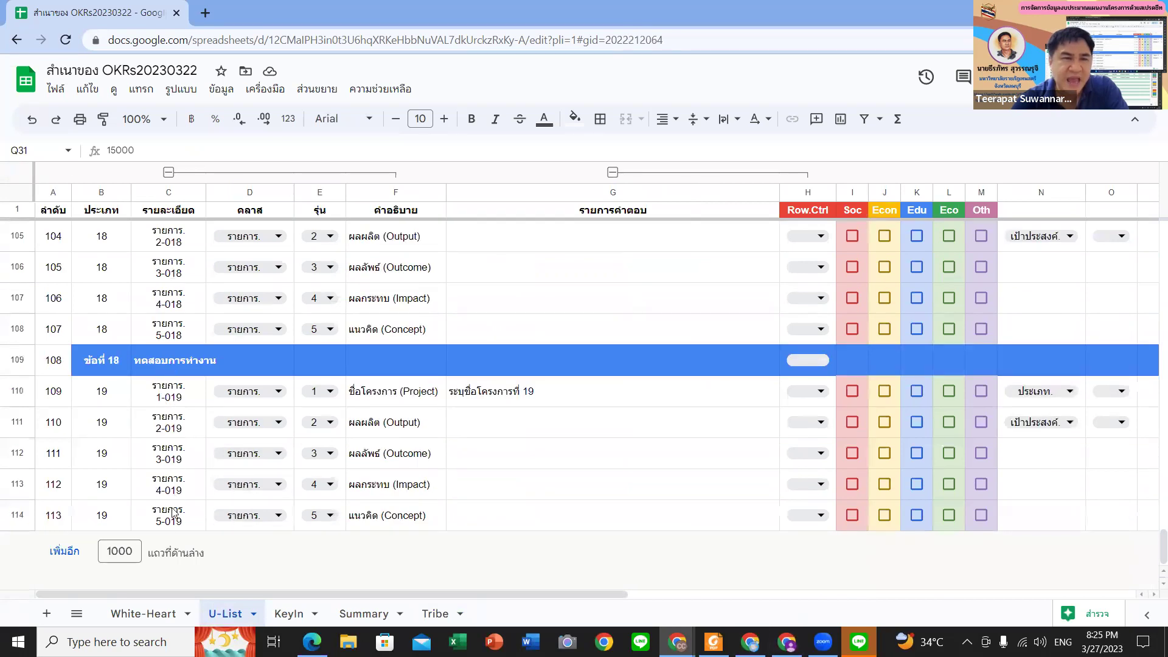
{"action": "left_click", "coordinate": [173, 514]}
{"action": "left_click", "coordinate": [147, 366]}
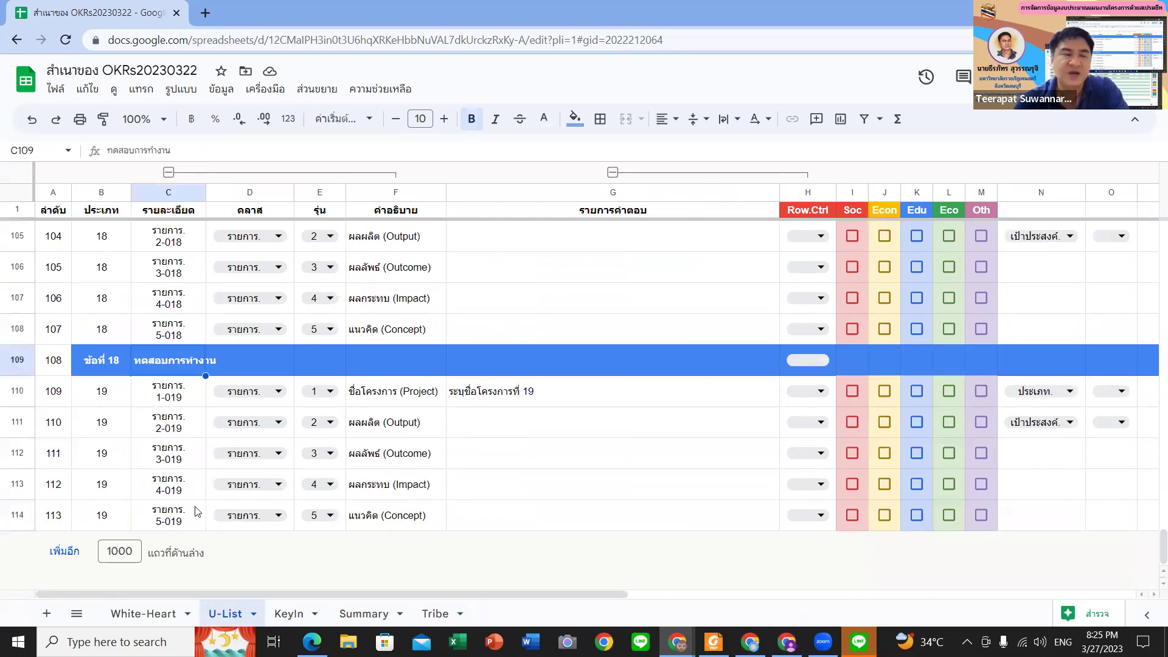
{"action": "left_click", "coordinate": [175, 514]}
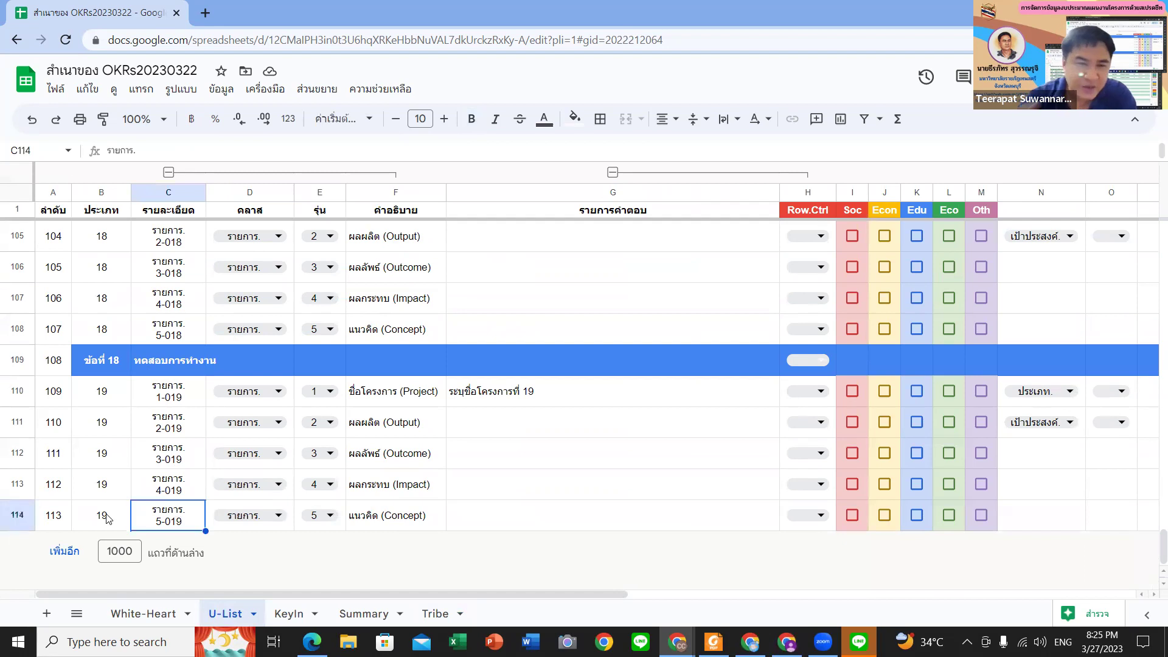
{"action": "left_click", "coordinate": [93, 524]}
{"action": "left_click", "coordinate": [114, 394]}
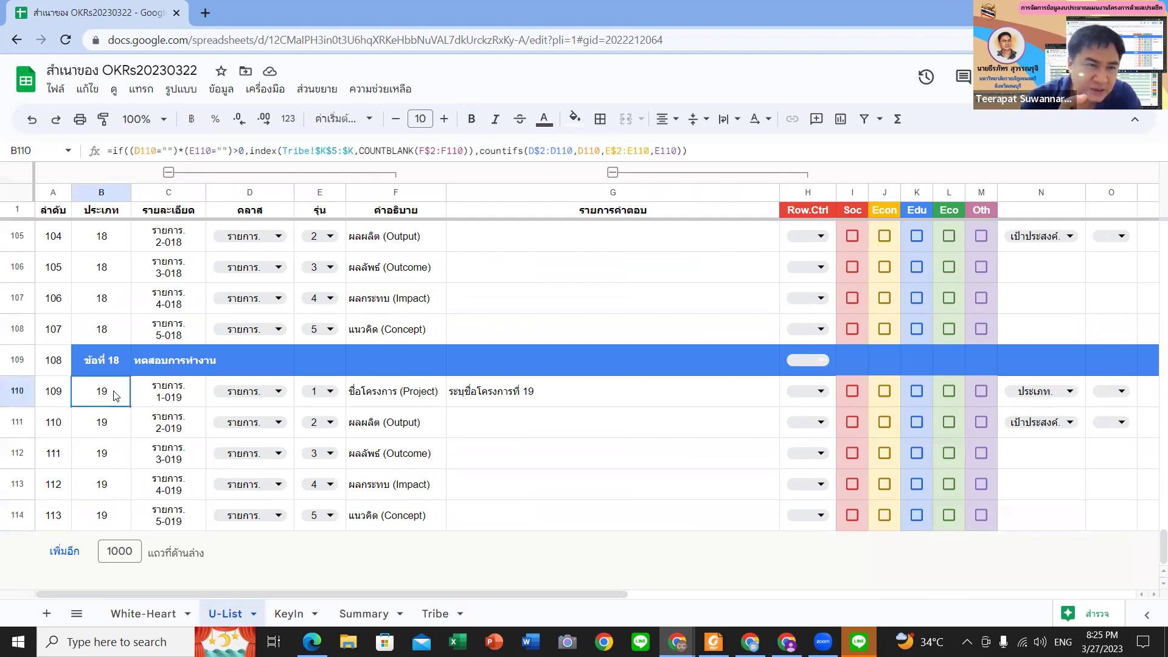
{"action": "left_click", "coordinate": [138, 365]}
- Select the ข้อที่ 18 block in rows 109 to 114 and add 6 rows at the end of the U-List sheet
{"action": "left_click_drag", "start_coordinate": [31, 360], "coordinate": [18, 547]}
{"action": "double_click", "coordinate": [120, 551]}
{"action": "type", "text": "6"}
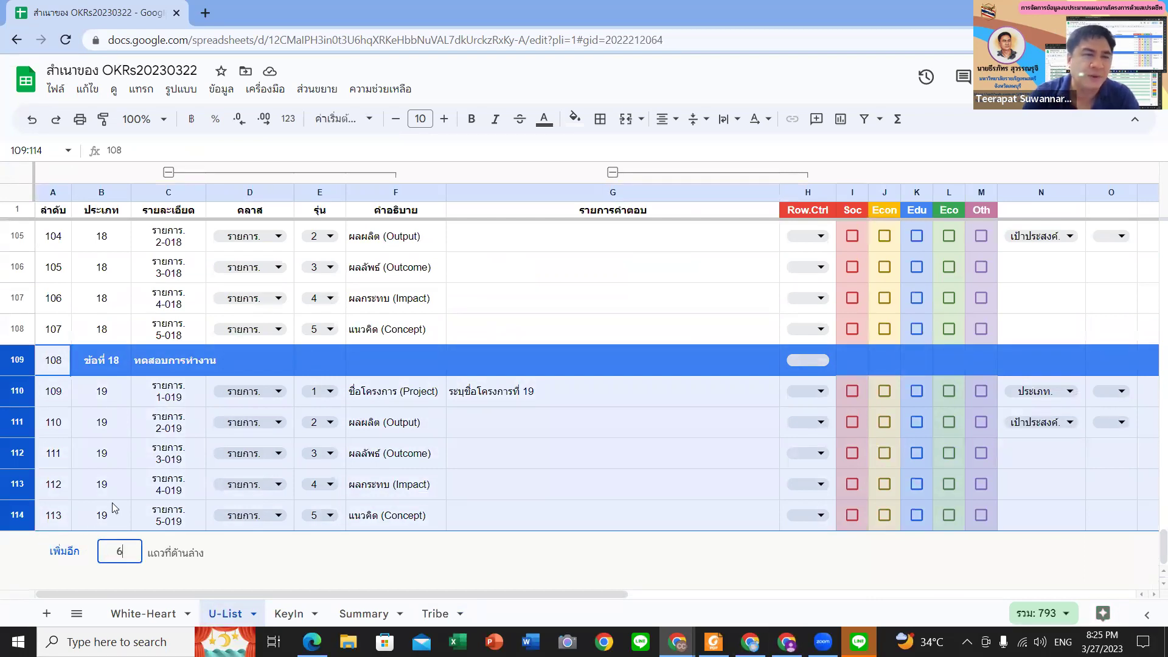
{"action": "key", "text": "Return"}
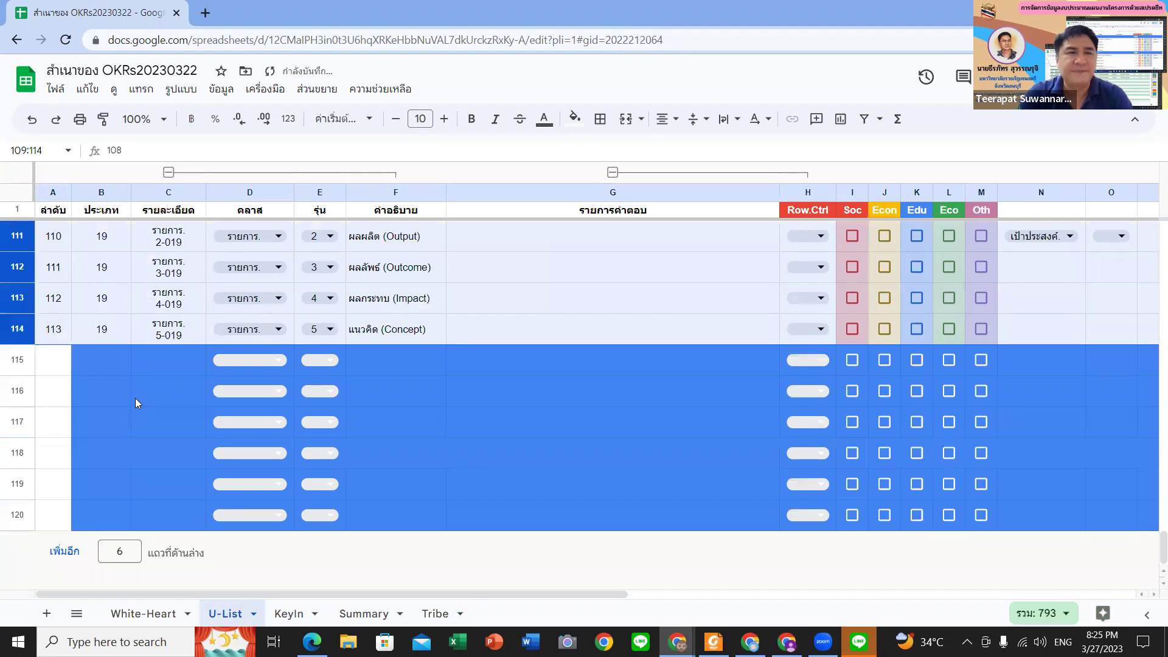
- Paste a copy of the ข้อที่ 18 block, rows 109 to 114, into the new rows starting at row 115
{"action": "left_click", "coordinate": [140, 365]}
{"action": "scroll", "coordinate": [22, 250], "scroll_direction": "up", "scroll_amount": 1}
{"action": "left_click_drag", "start_coordinate": [18, 237], "coordinate": [7, 382]}
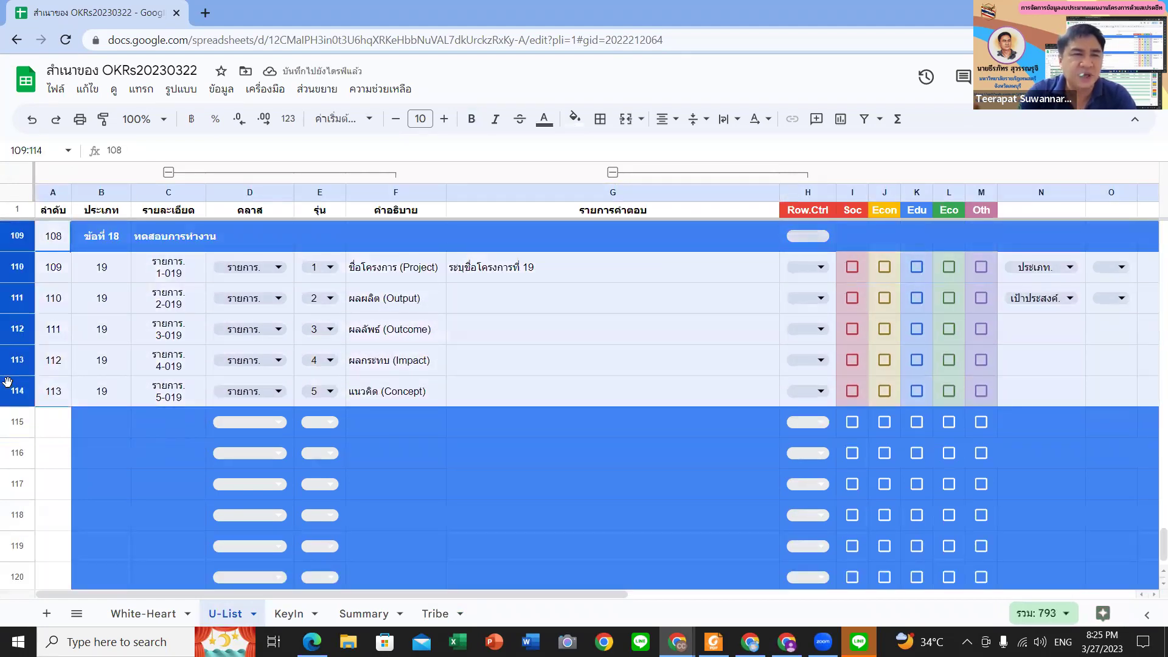
{"action": "left_click", "coordinate": [20, 420]}
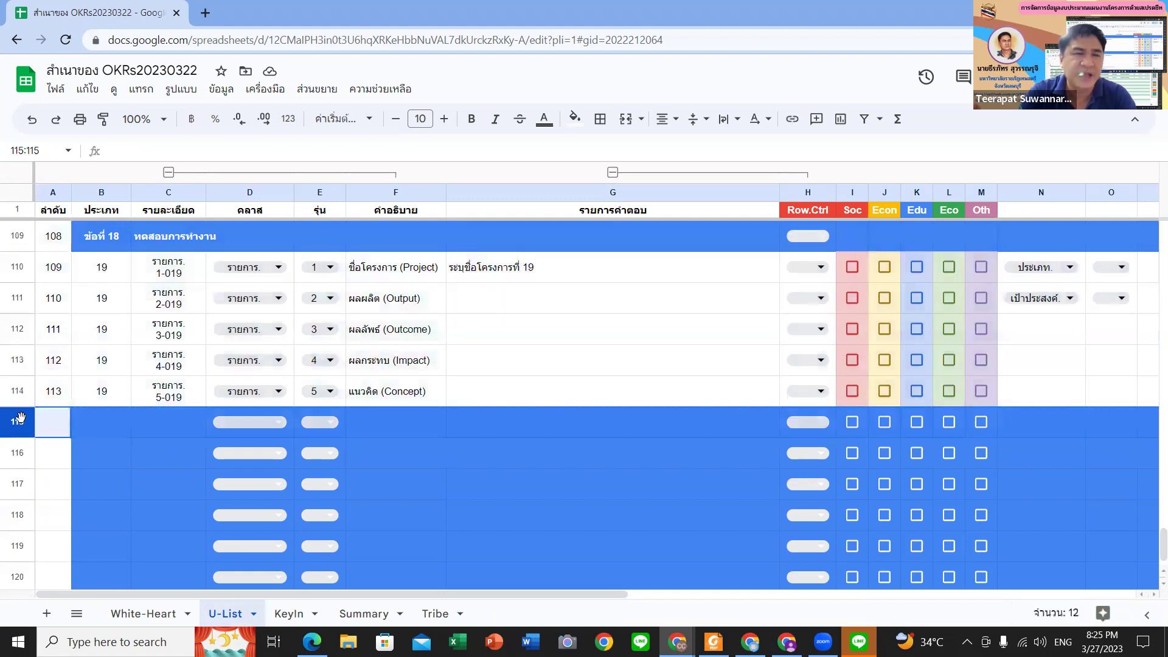
{"action": "key", "text": "ctrl+v"}
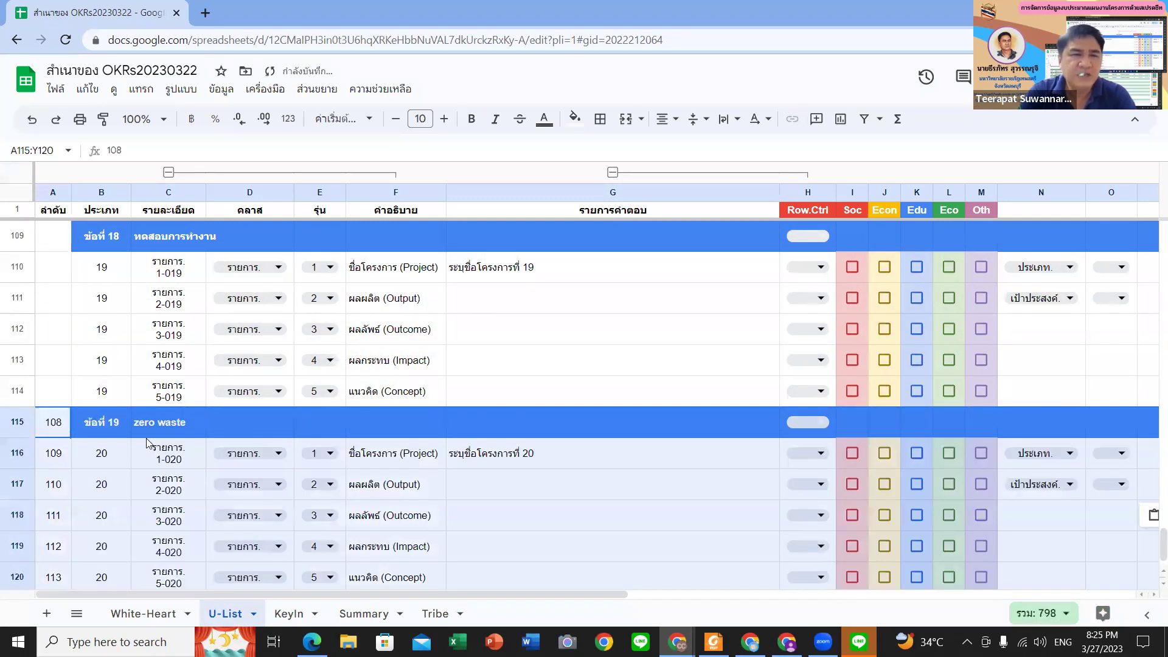
{"action": "left_click", "coordinate": [160, 434]}
{"action": "left_click", "coordinate": [165, 457]}
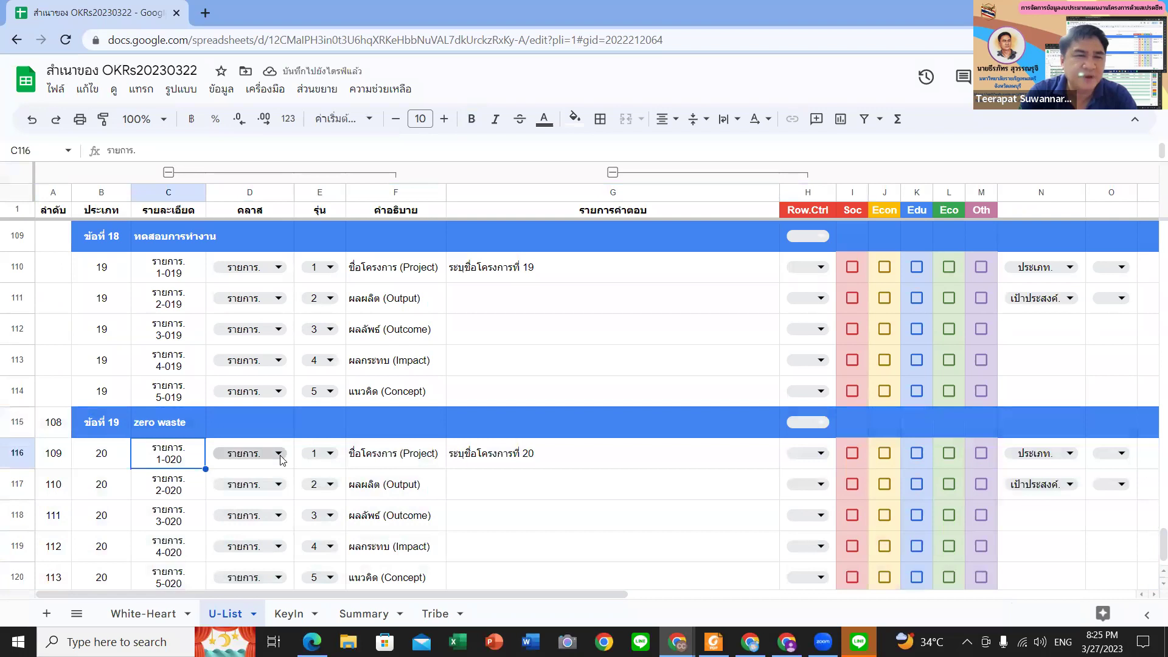
- Clear the pasted sequence numbers in A115:A120 of the new zero waste block and check the formulas in columns B and G
{"action": "scroll", "coordinate": [122, 444], "scroll_direction": "up", "scroll_amount": 1}
{"action": "scroll", "coordinate": [79, 430], "scroll_direction": "down", "scroll_amount": 2}
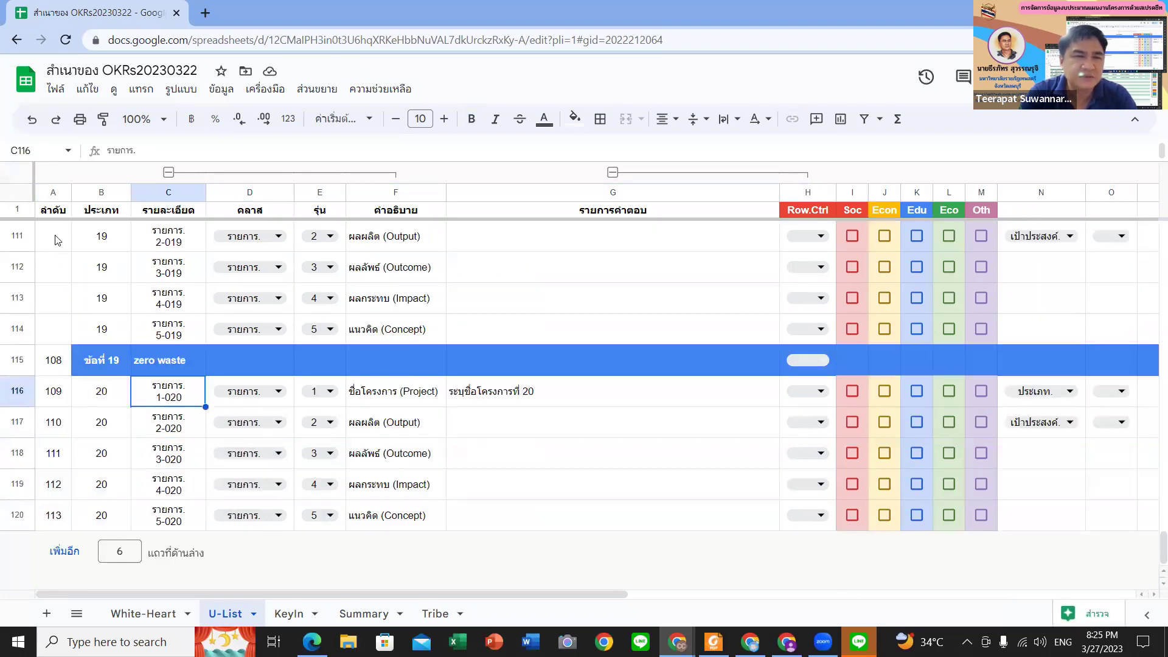
{"action": "left_click_drag", "start_coordinate": [54, 360], "coordinate": [55, 507]}
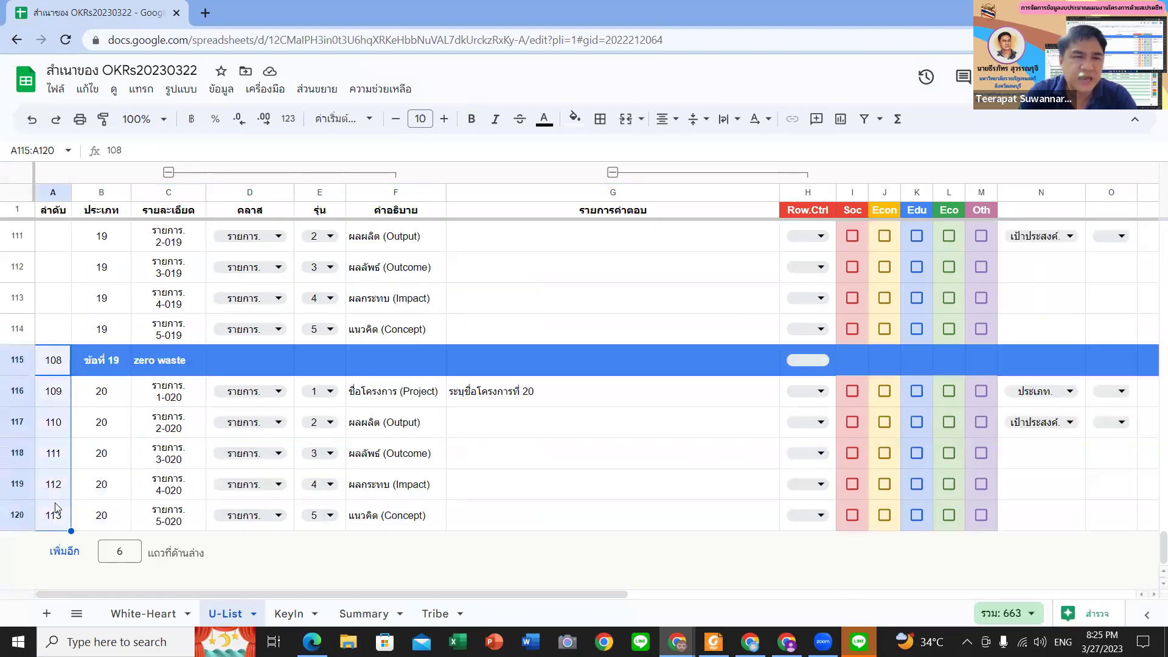
{"action": "key", "text": "Delete"}
{"action": "left_click", "coordinate": [98, 395]}
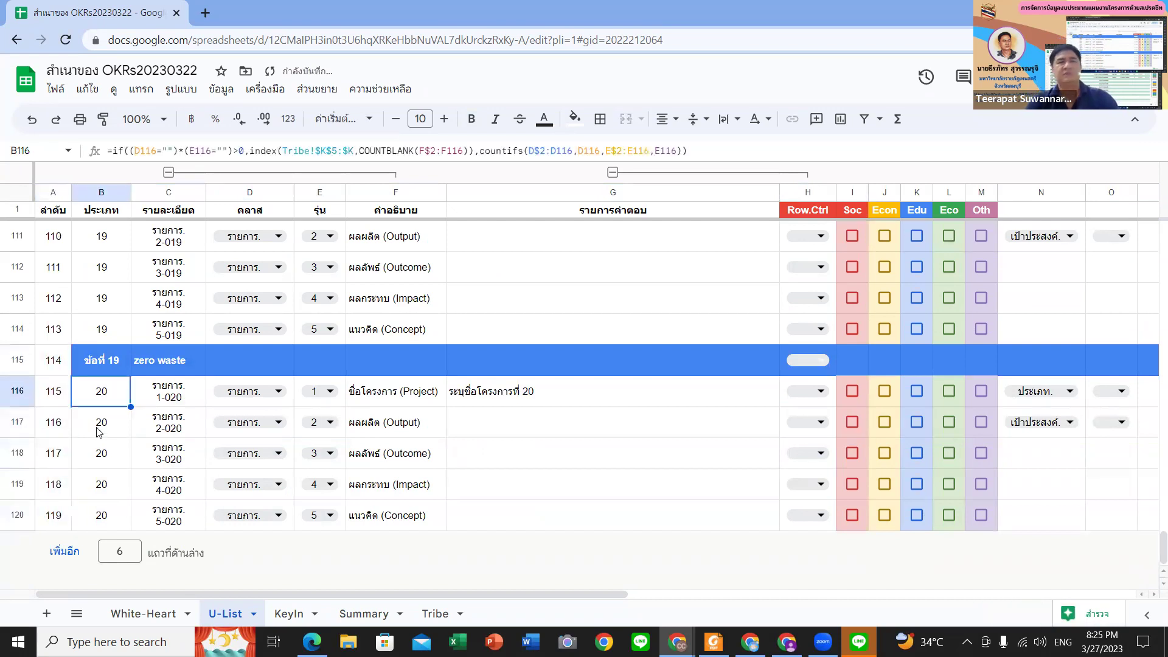
{"action": "left_click", "coordinate": [115, 487]}
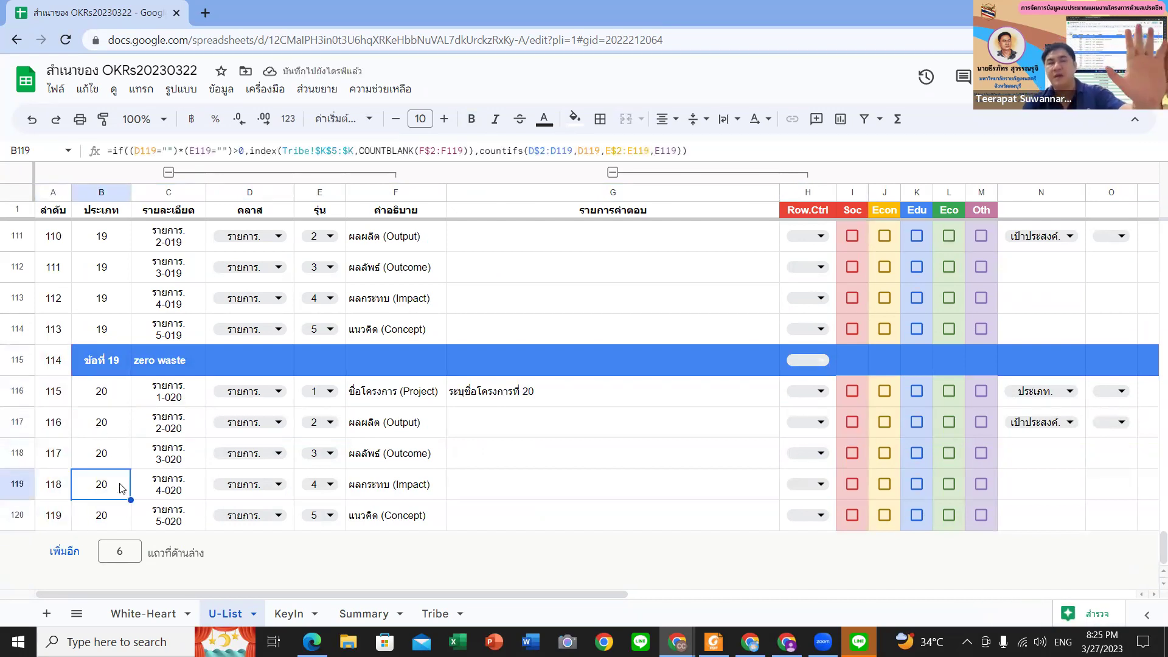
{"action": "left_click", "coordinate": [103, 392]}
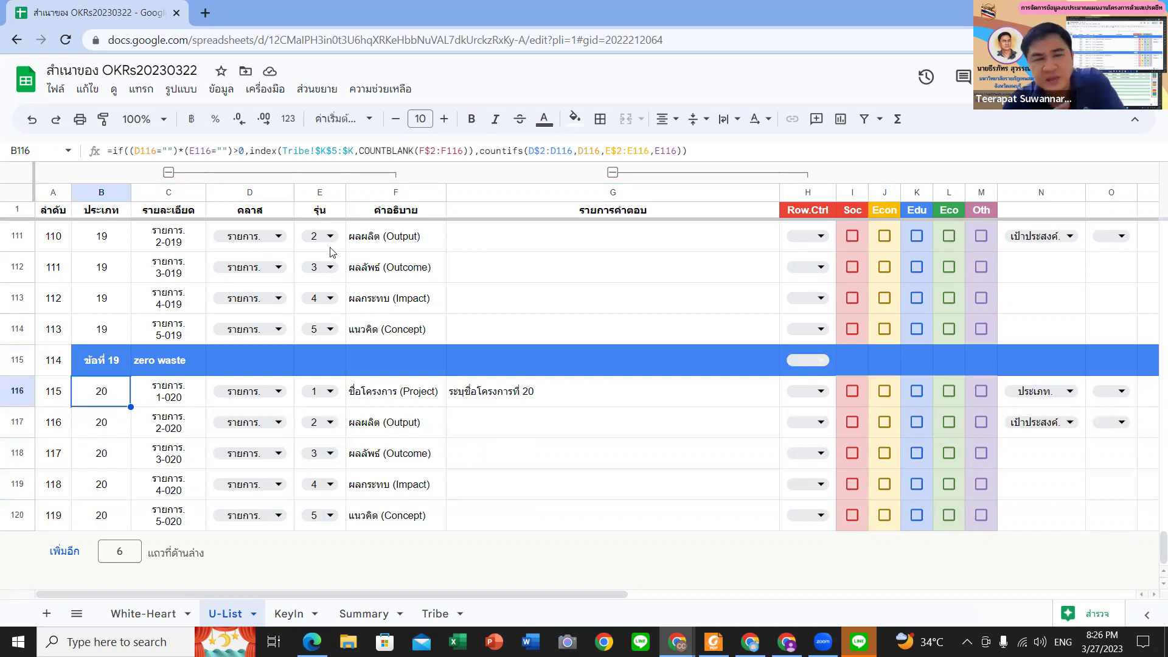
{"action": "left_click", "coordinate": [496, 399]}
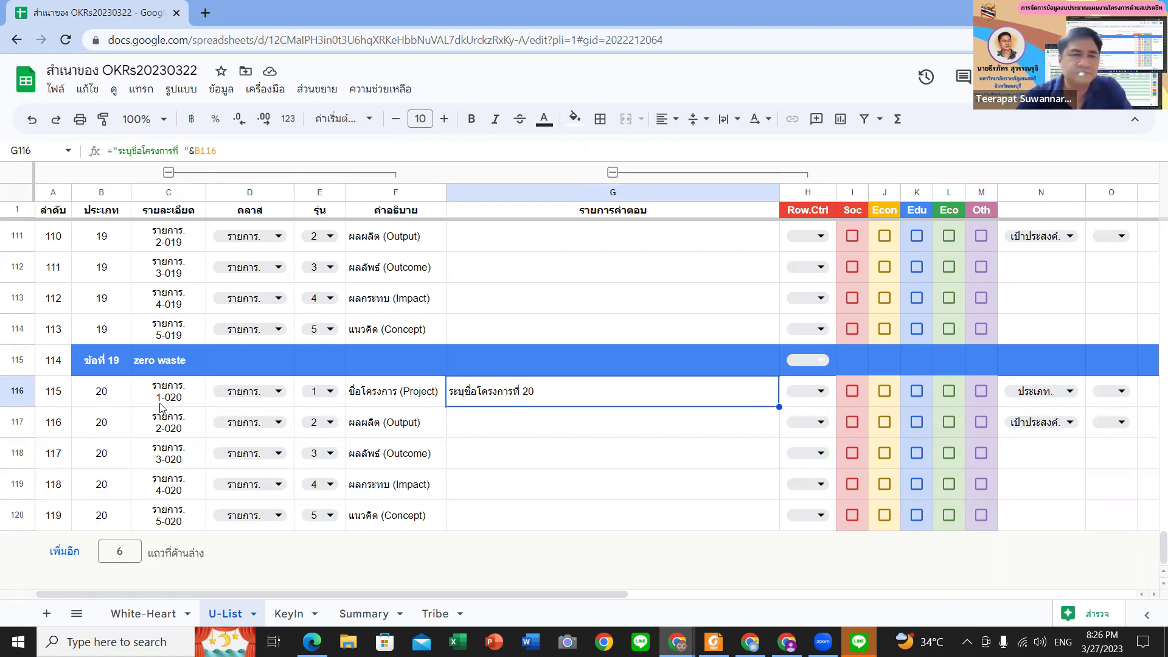
- Add 5 rows at the end of the U-List sheet for another project under zero waste
{"action": "left_click", "coordinate": [18, 391]}
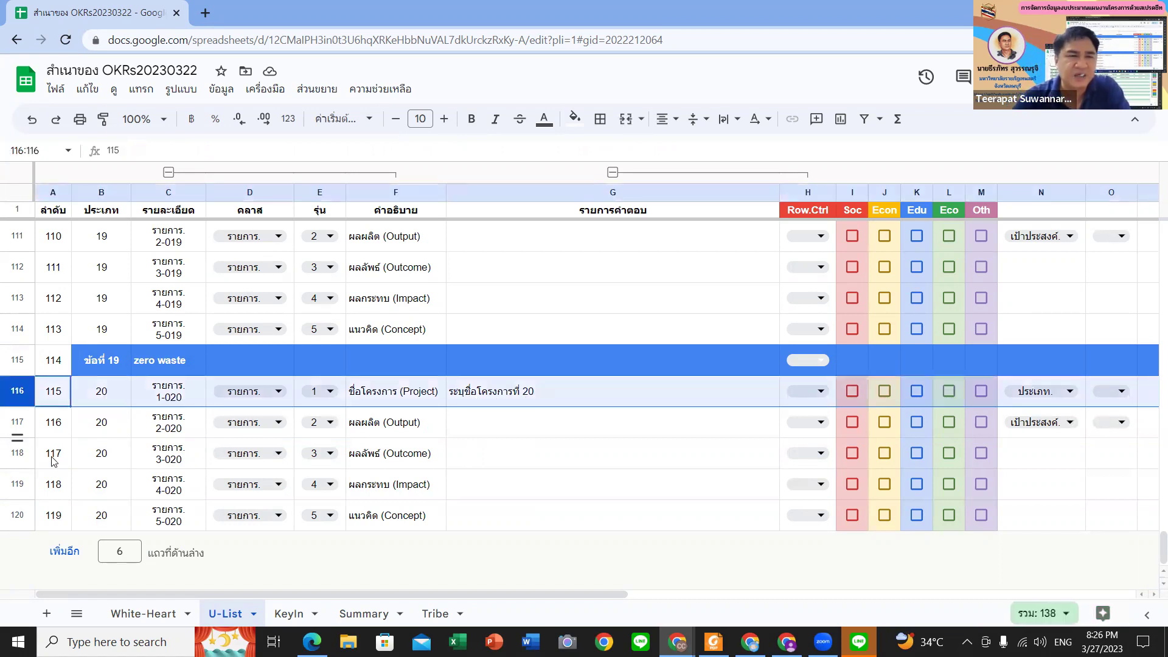
{"action": "double_click", "coordinate": [128, 556]}
{"action": "type", "text": "5"}
{"action": "left_click", "coordinate": [65, 551]}
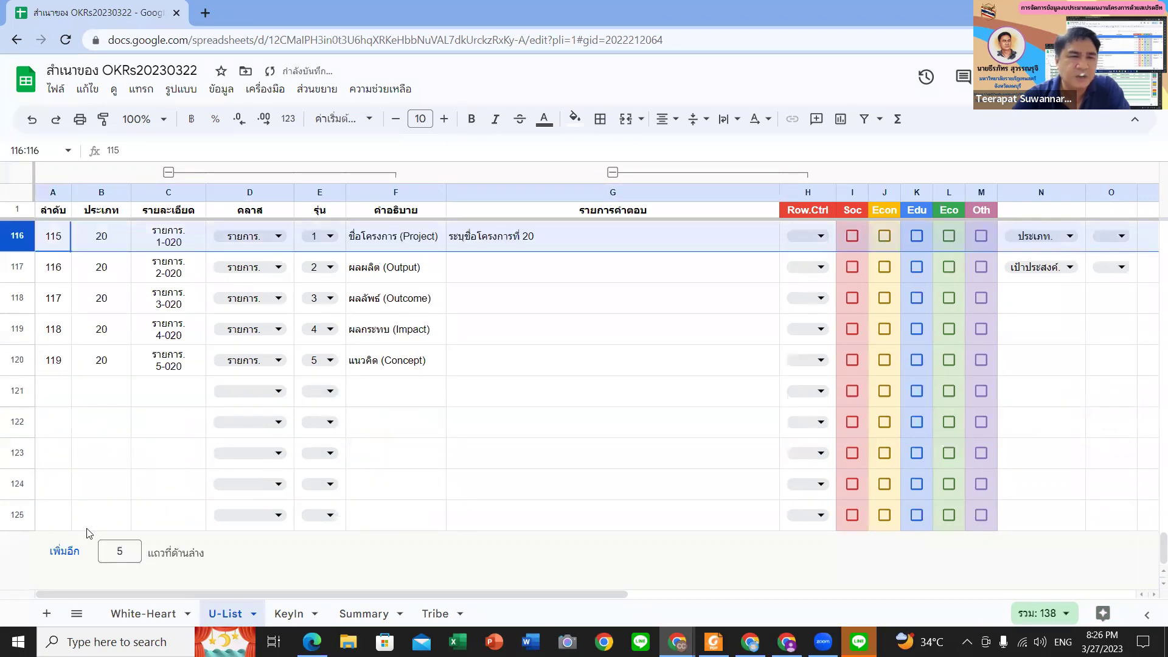
- Copy the project rows 116 to 120 into the new rows starting at row 121
{"action": "mouse_move", "coordinate": [9, 239]}
{"action": "left_mouse_down"}
{"action": "mouse_move", "coordinate": [26, 264]}
{"action": "mouse_move", "coordinate": [18, 240]}
{"action": "left_mouse_up"}
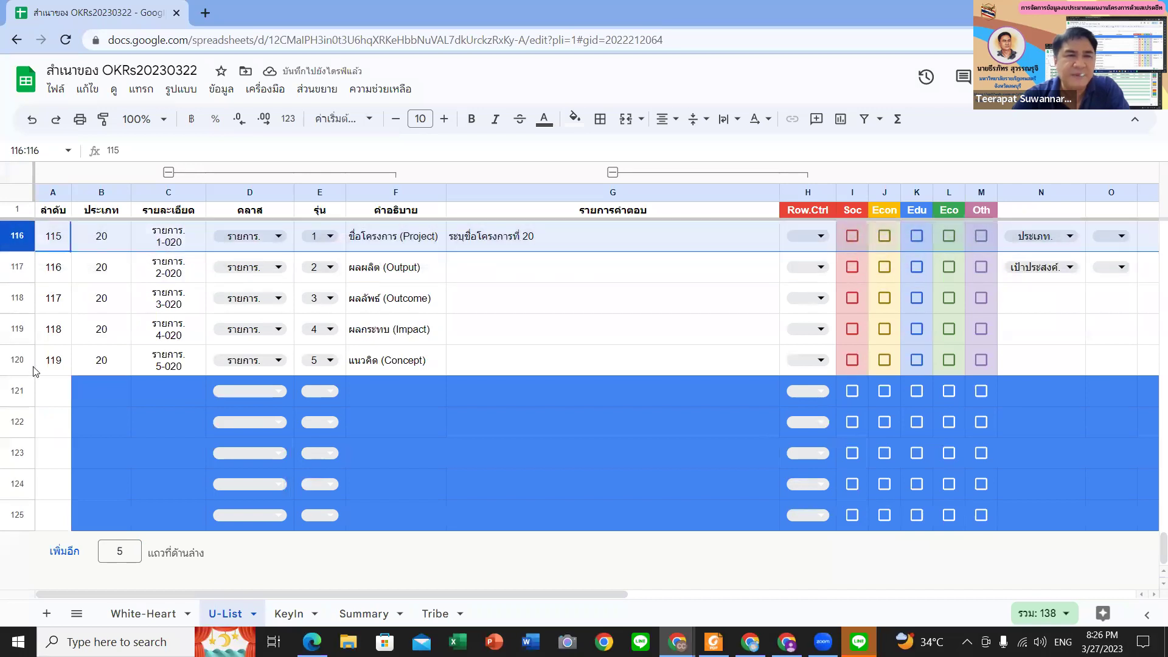
{"action": "left_click", "coordinate": [14, 362], "text": "shift"}
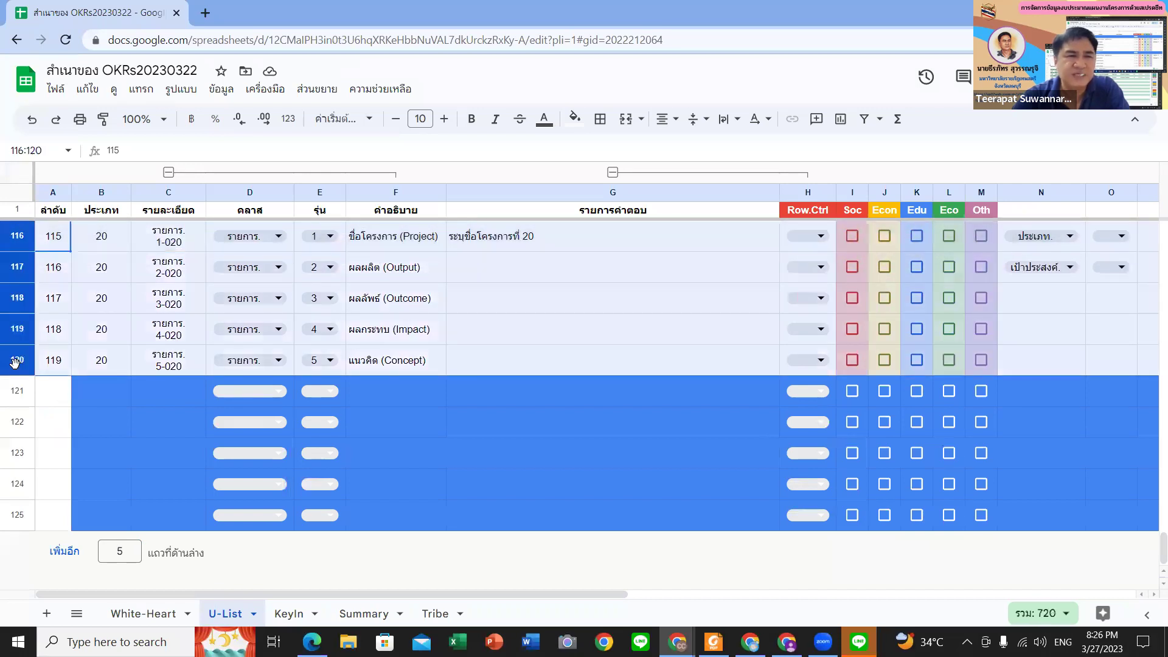
{"action": "left_click", "coordinate": [15, 390]}
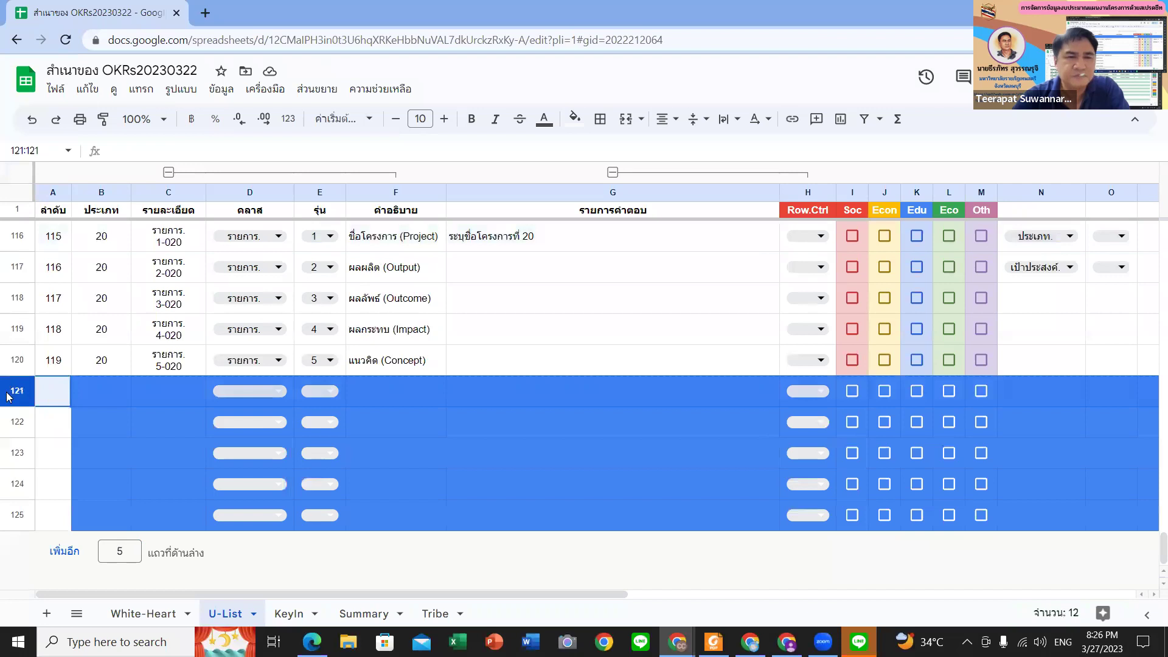
{"action": "key", "text": "ctrl+v"}
- Clear the pasted sequence numbers in A121:A125 and check the project name formulas in G121 and G116
{"action": "left_click", "coordinate": [56, 399]}
{"action": "left_click", "coordinate": [61, 514], "text": "shift"}
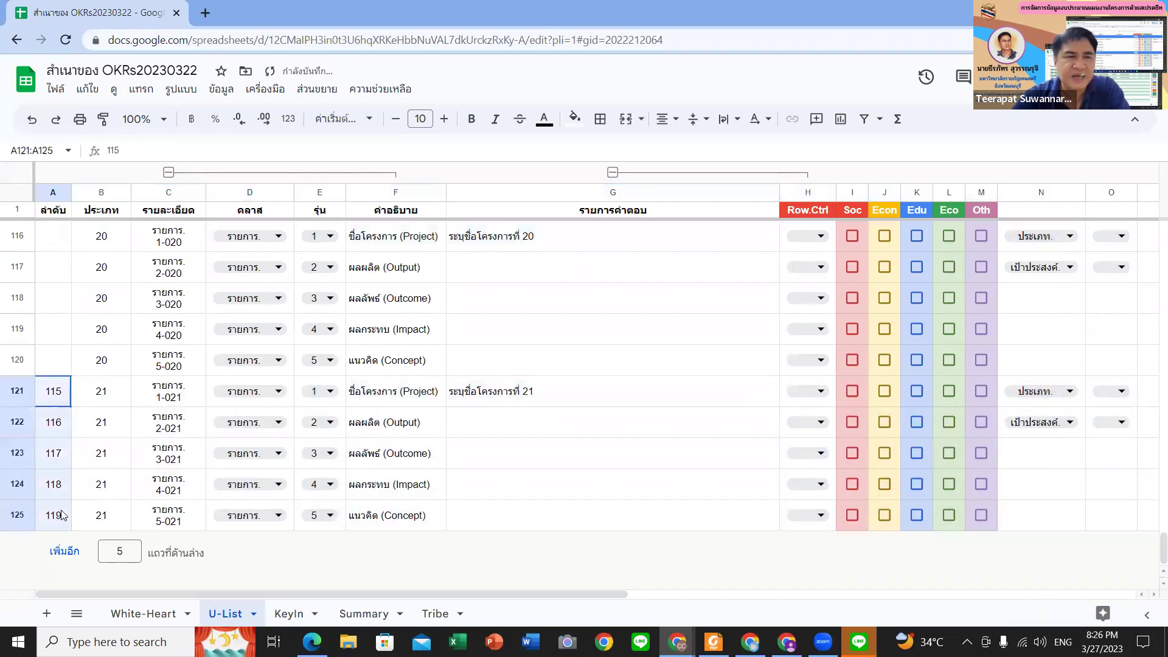
{"action": "key", "text": "Delete"}
{"action": "left_click", "coordinate": [169, 422]}
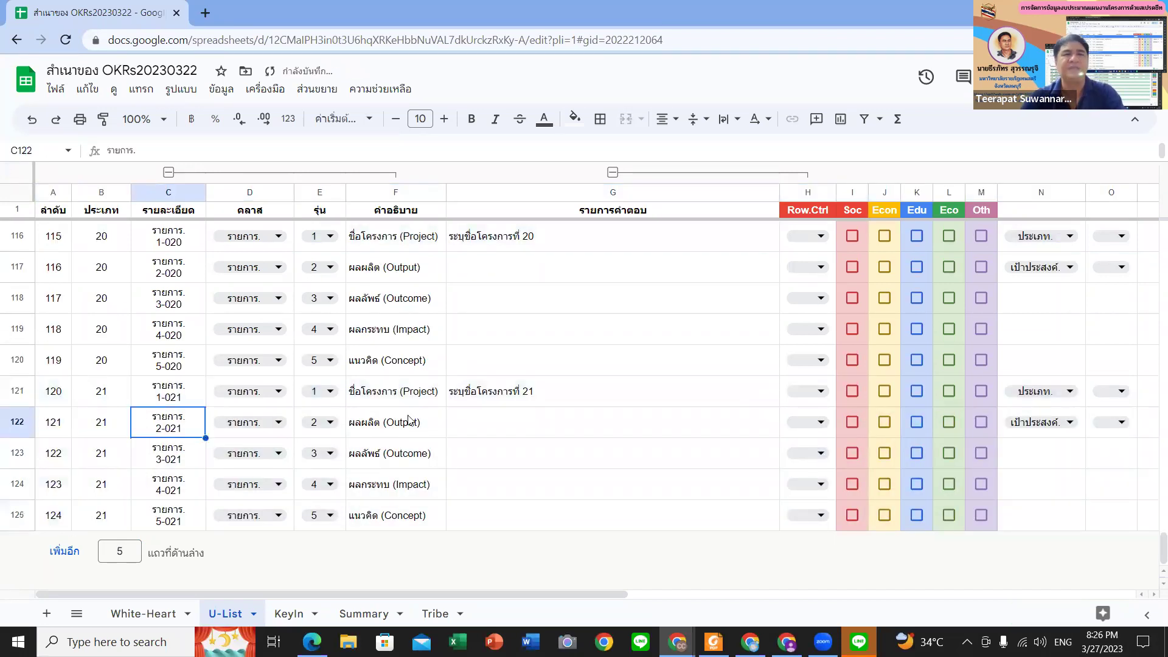
{"action": "left_click", "coordinate": [459, 401]}
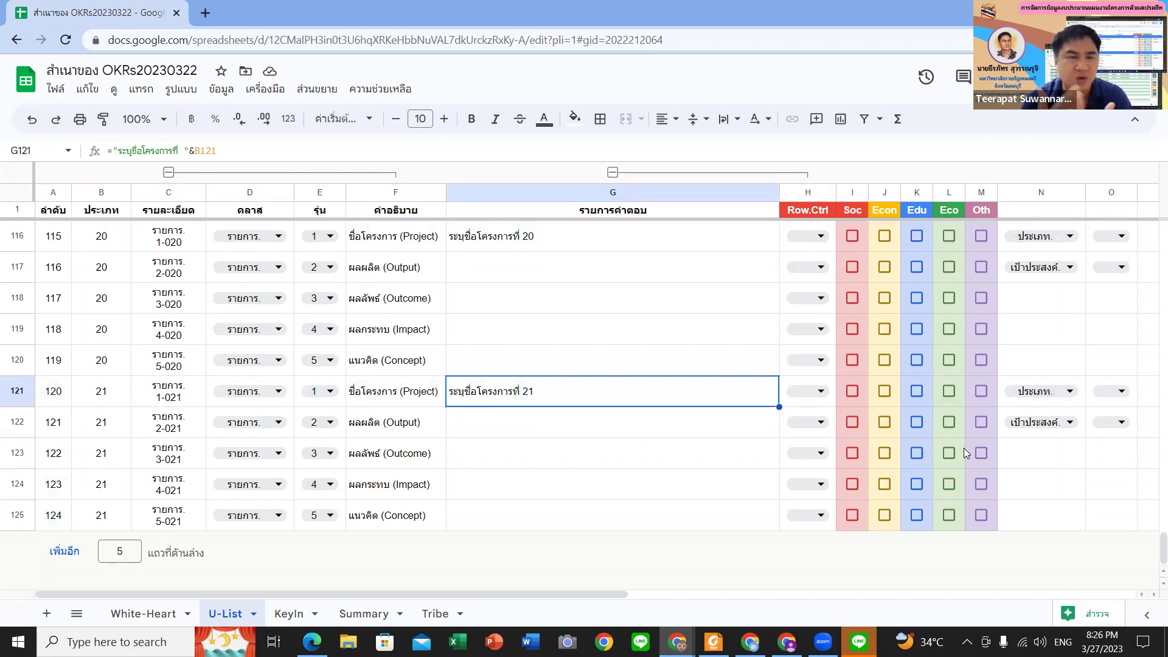
{"action": "left_click", "coordinate": [503, 245]}
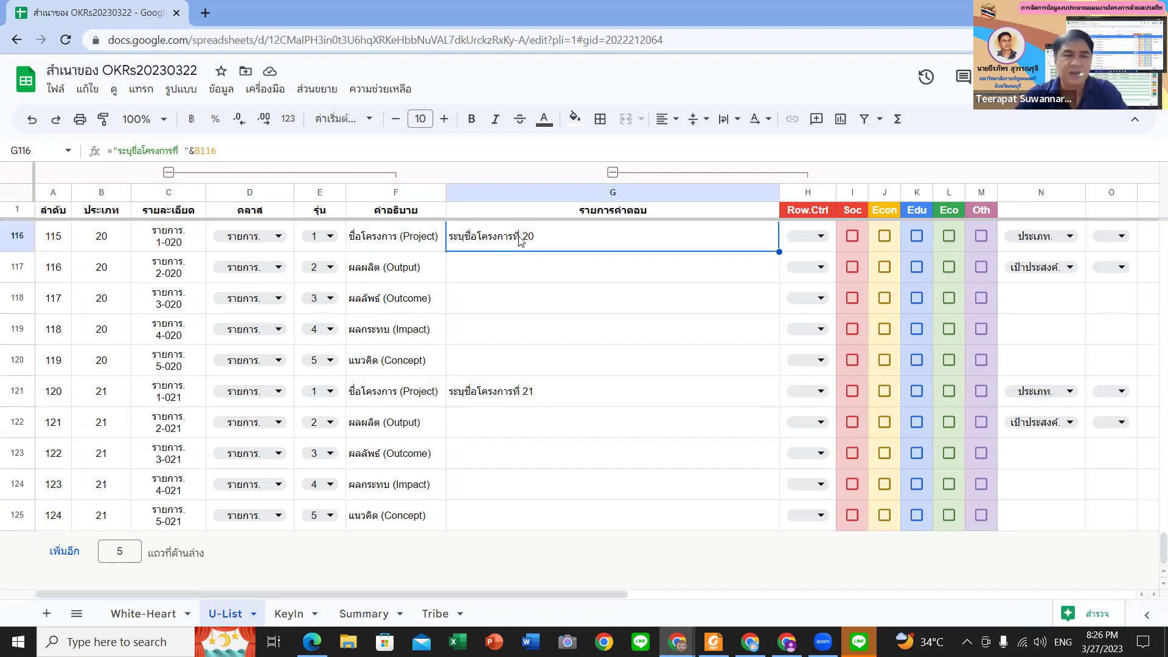
- Examine the ทดสอบการทำงาน and zero waste headings and their project entries on the KeyIn sheet, glancing at the Summary topic list
{"action": "left_click", "coordinate": [289, 613]}
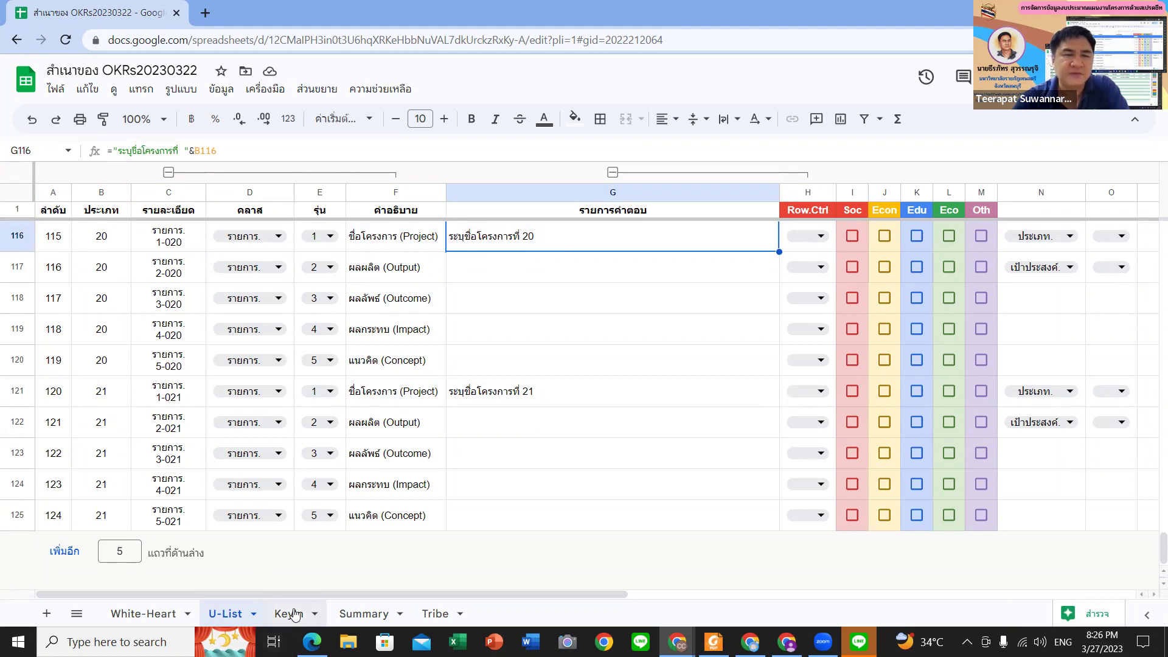
{"action": "scroll", "coordinate": [433, 367], "scroll_direction": "down", "scroll_amount": 12}
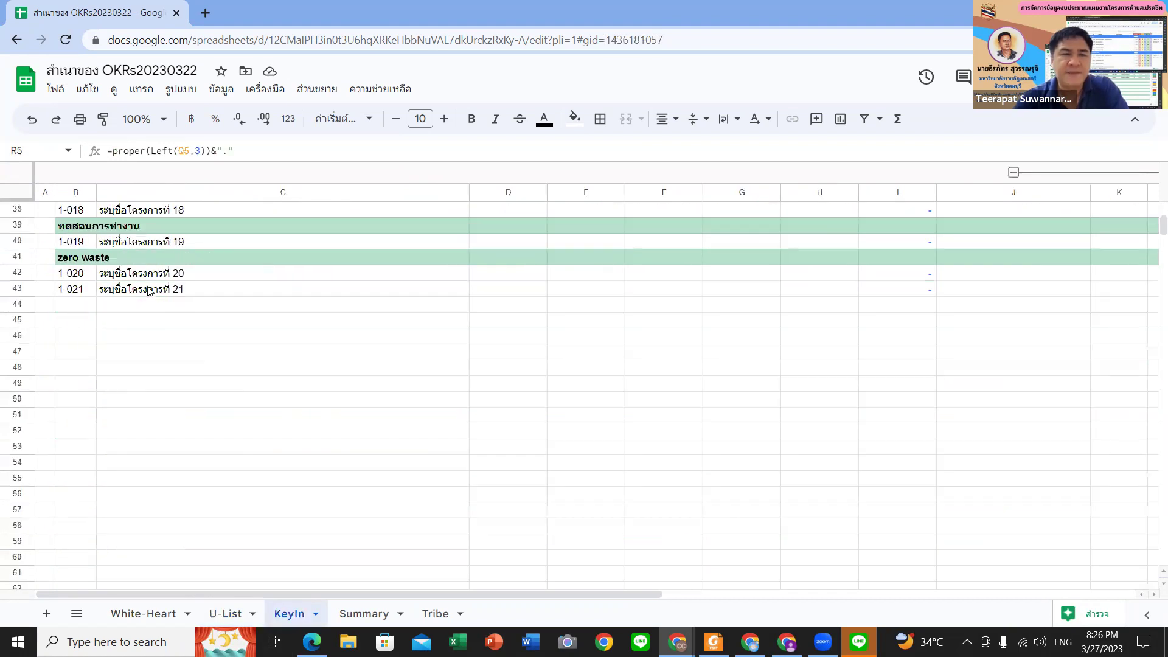
{"action": "left_click", "coordinate": [177, 290]}
{"action": "left_click", "coordinate": [185, 274]}
{"action": "left_click", "coordinate": [204, 241]}
{"action": "left_click", "coordinate": [180, 260]}
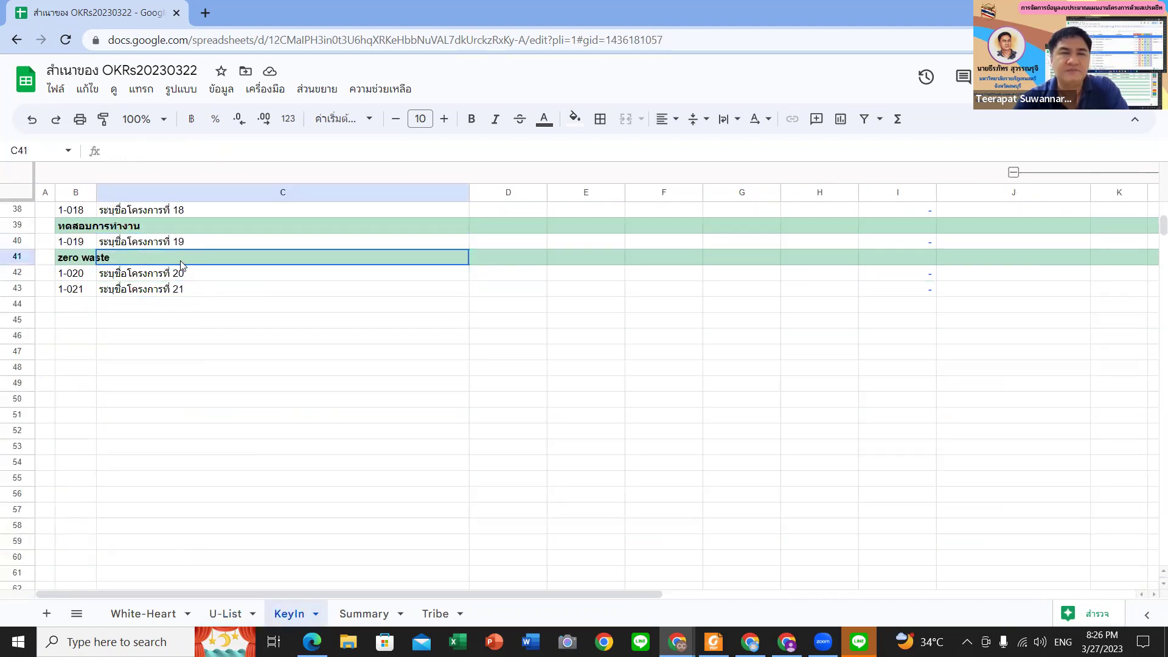
{"action": "left_click", "coordinate": [200, 230]}
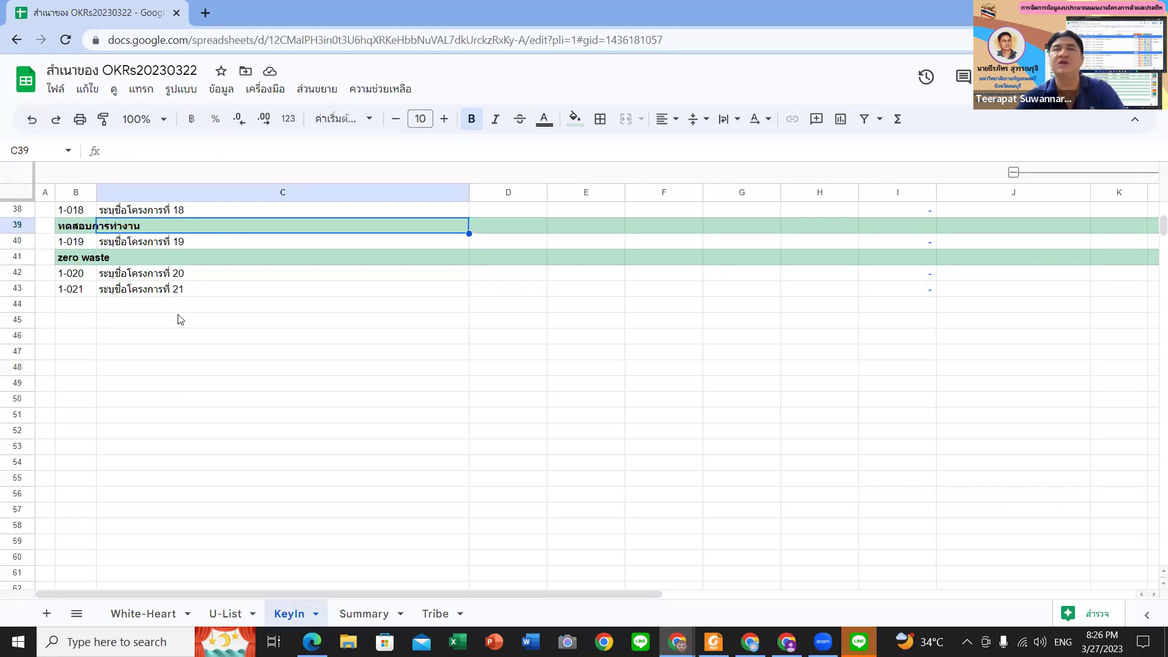
{"action": "left_click", "coordinate": [185, 275]}
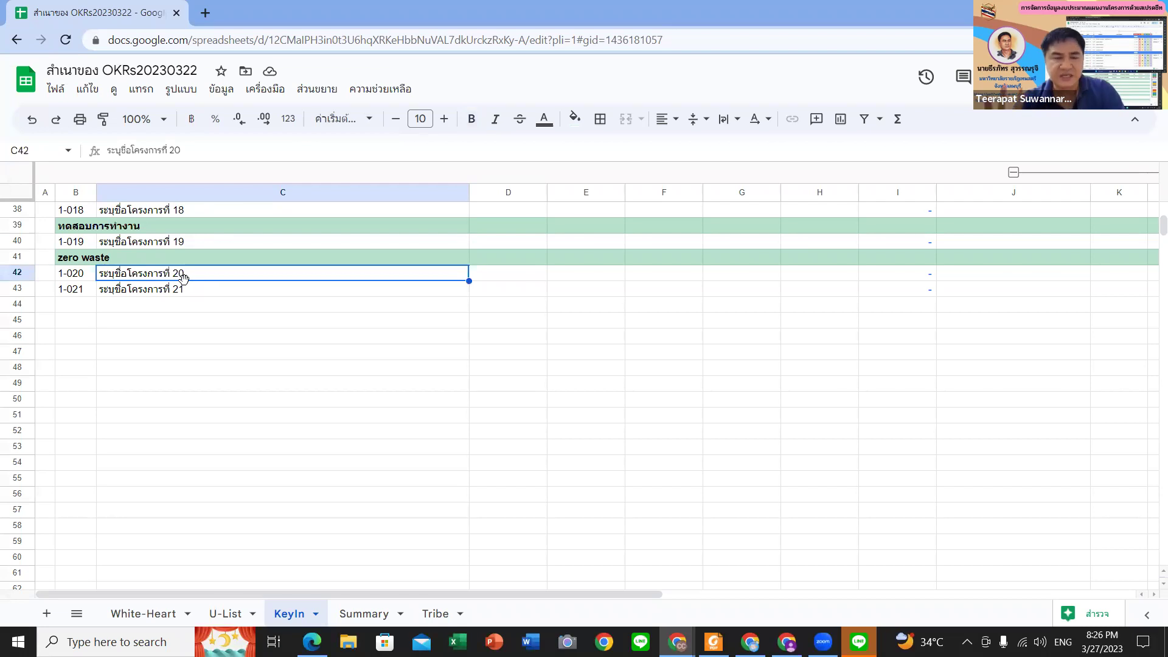
{"action": "left_click", "coordinate": [363, 617]}
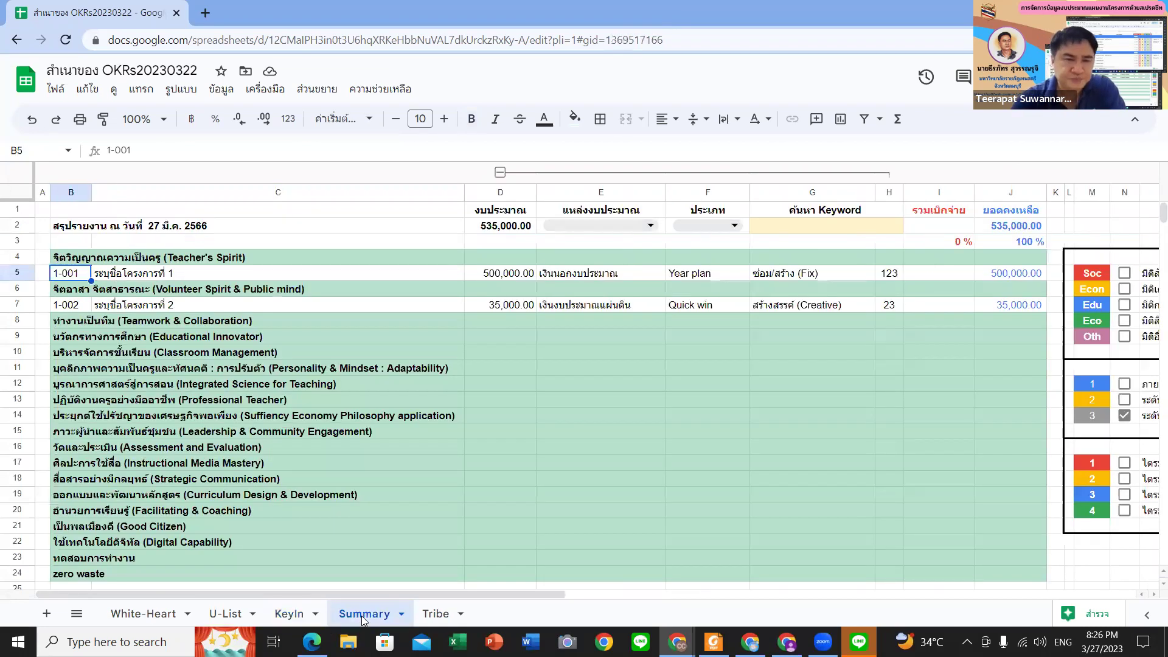
{"action": "left_click", "coordinate": [293, 615]}
{"action": "left_click", "coordinate": [203, 292]}
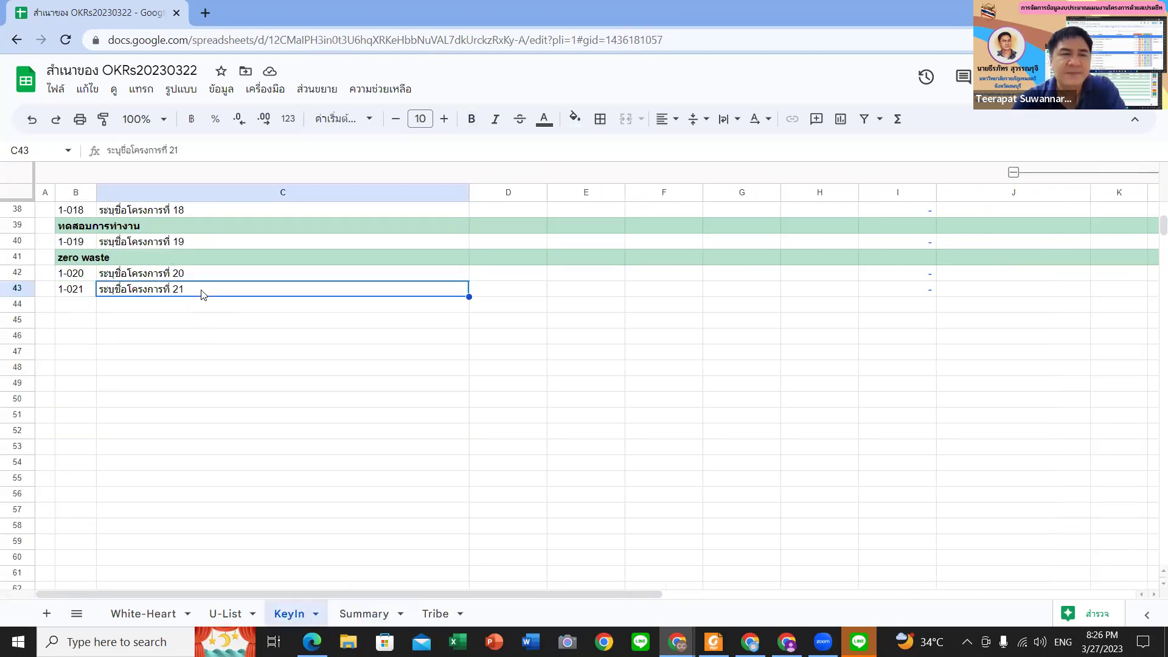
- Turn off the grey level 3 filter checkbox in N14 on the Summary sheet and check the projects under zero waste
{"action": "left_click", "coordinate": [377, 614]}
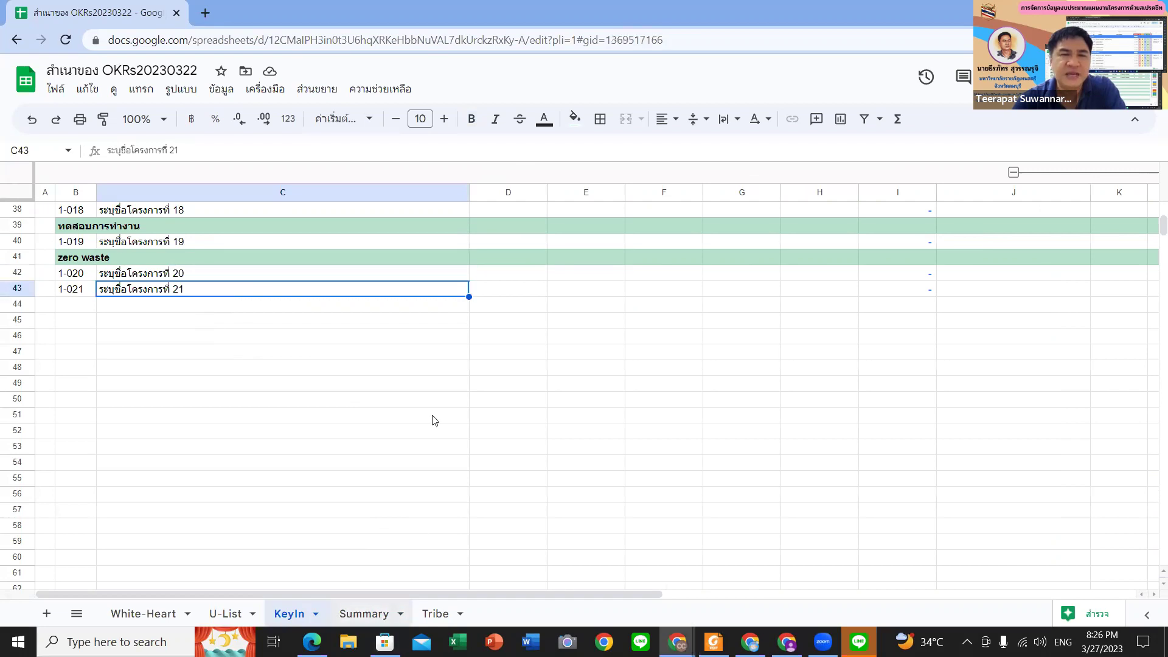
{"action": "key", "text": "ctrl+Down"}
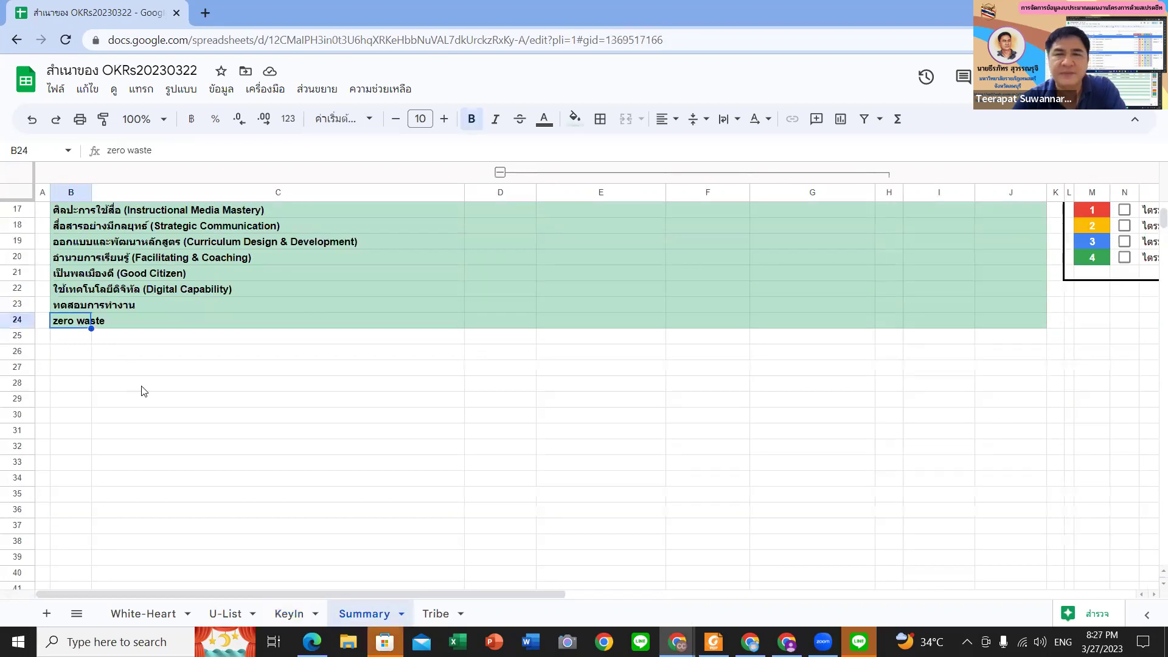
{"action": "scroll", "coordinate": [141, 386], "scroll_direction": "up", "scroll_amount": 4}
{"action": "left_click", "coordinate": [1124, 415]}
{"action": "scroll", "coordinate": [152, 536], "scroll_direction": "down", "scroll_amount": 10}
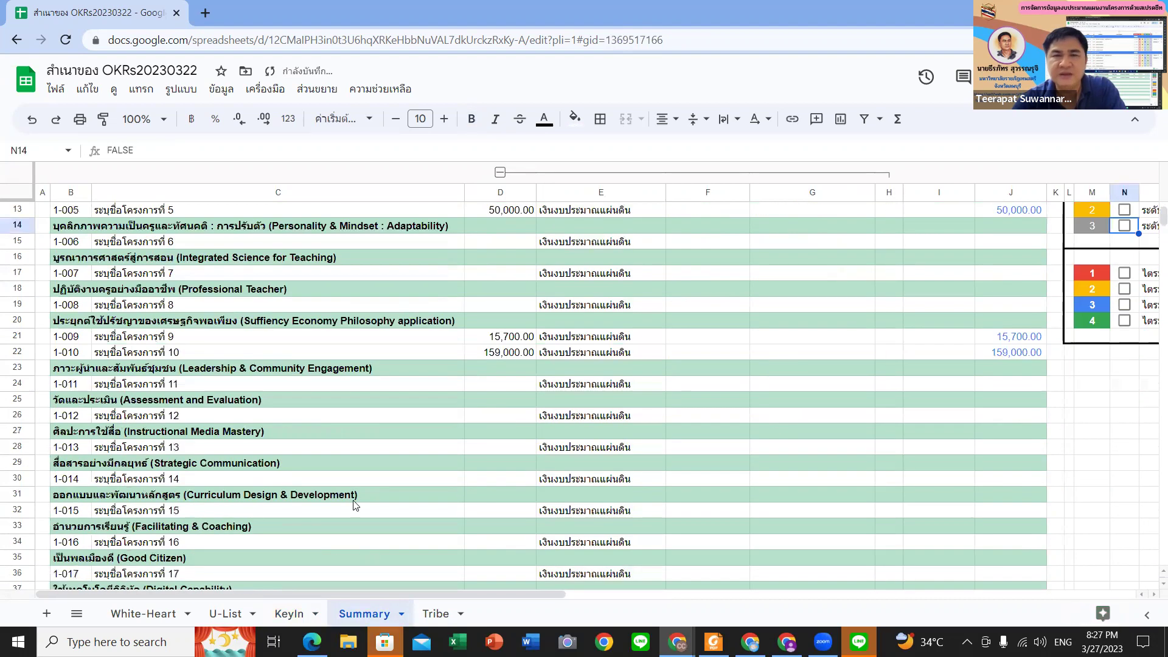
{"action": "left_click", "coordinate": [134, 289]}
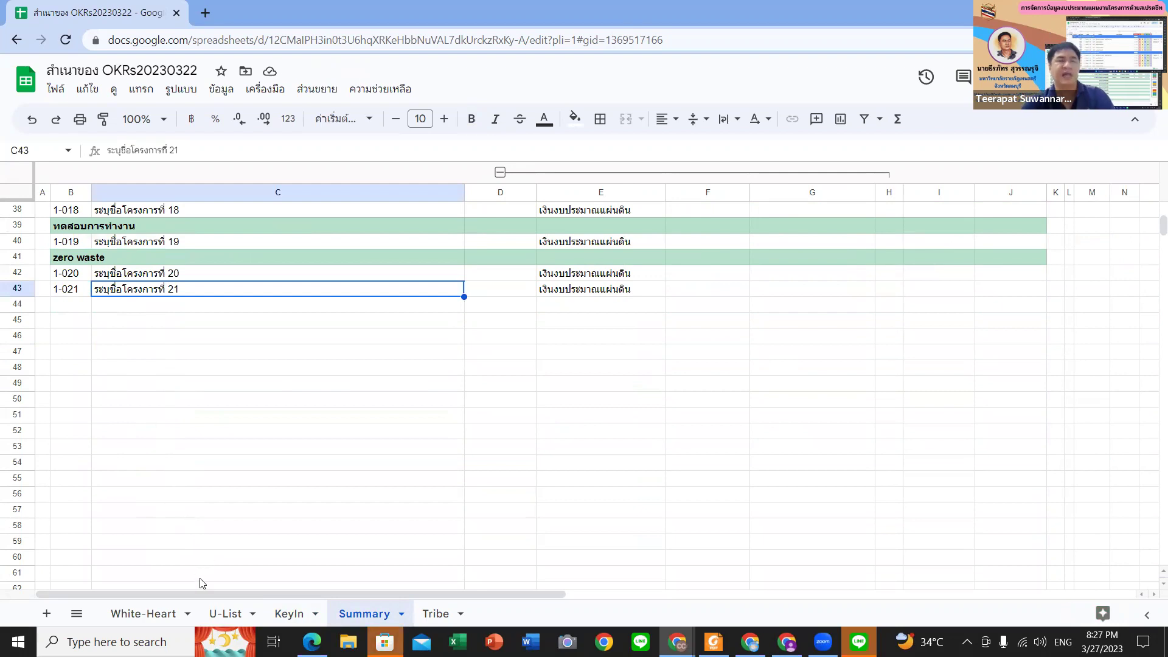
- Return to the last project rows on the U-List sheet
{"action": "left_click", "coordinate": [442, 612]}
{"action": "left_click", "coordinate": [237, 617]}
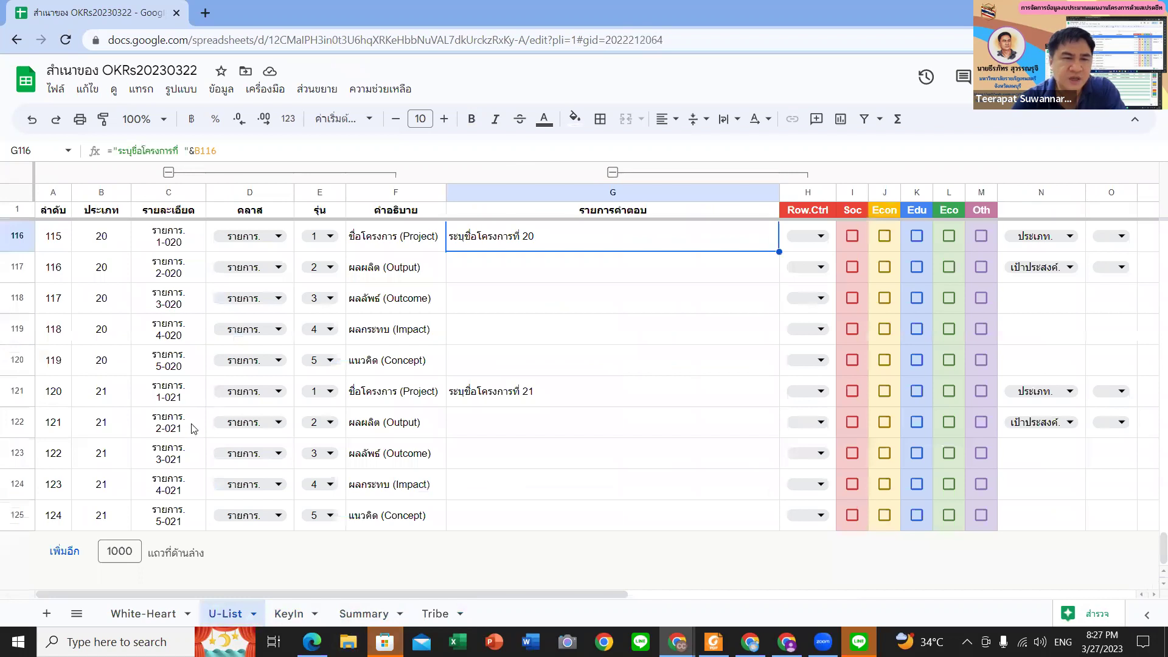
{"action": "scroll", "coordinate": [144, 497], "scroll_direction": "down", "scroll_amount": 3}
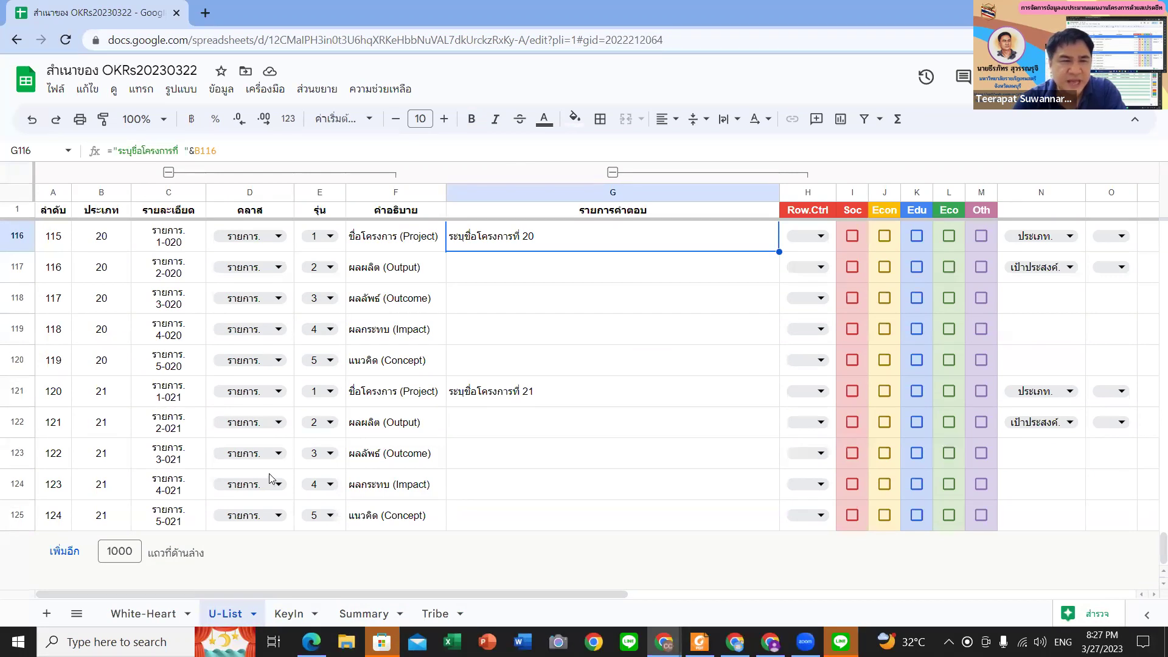
- Add 1 row at the end of the U-List sheet and undo the addition
{"action": "left_click", "coordinate": [18, 393]}
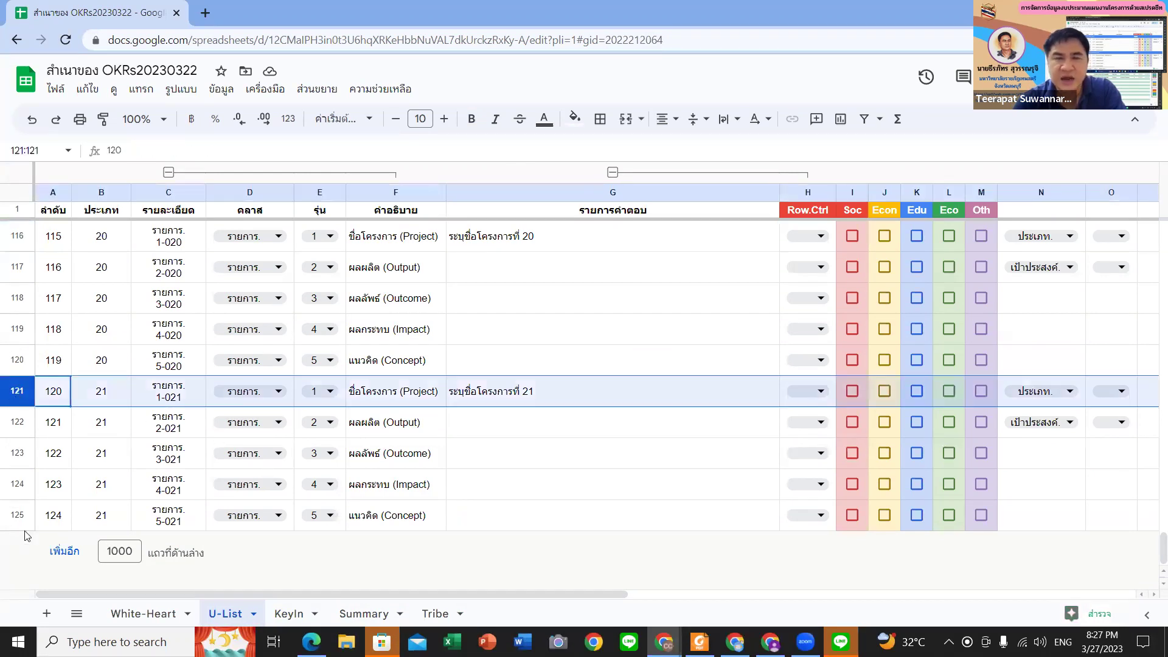
{"action": "left_click", "coordinate": [129, 551]}
{"action": "key", "text": "ctrl+a"}
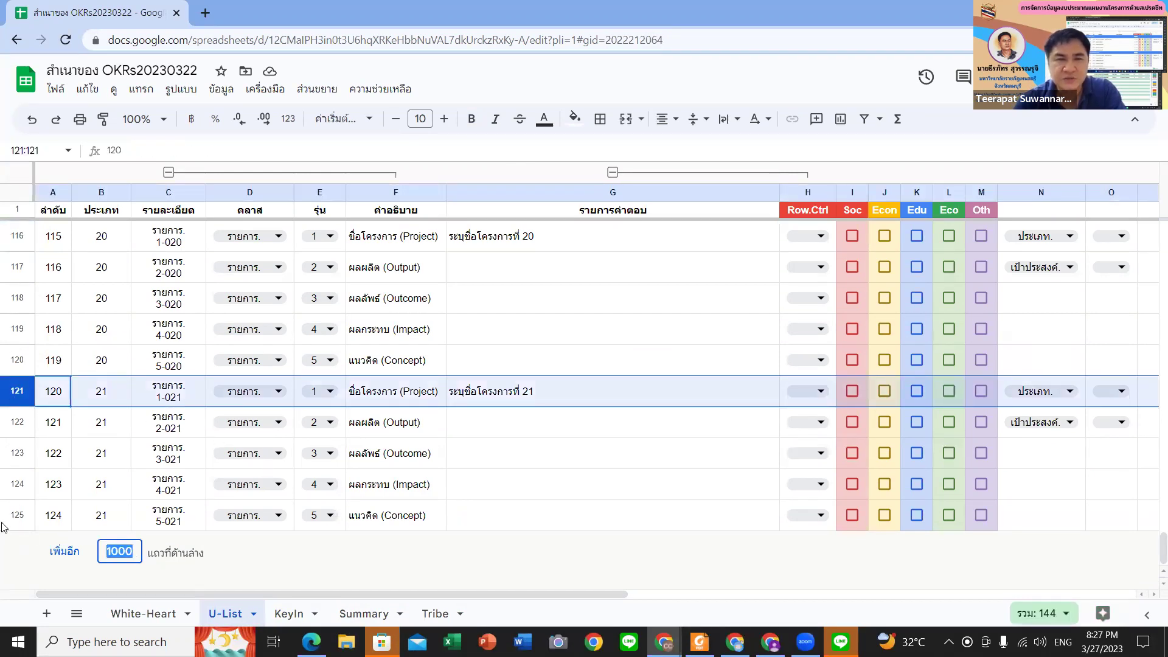
{"action": "type", "text": "1"}
{"action": "key", "text": "Return"}
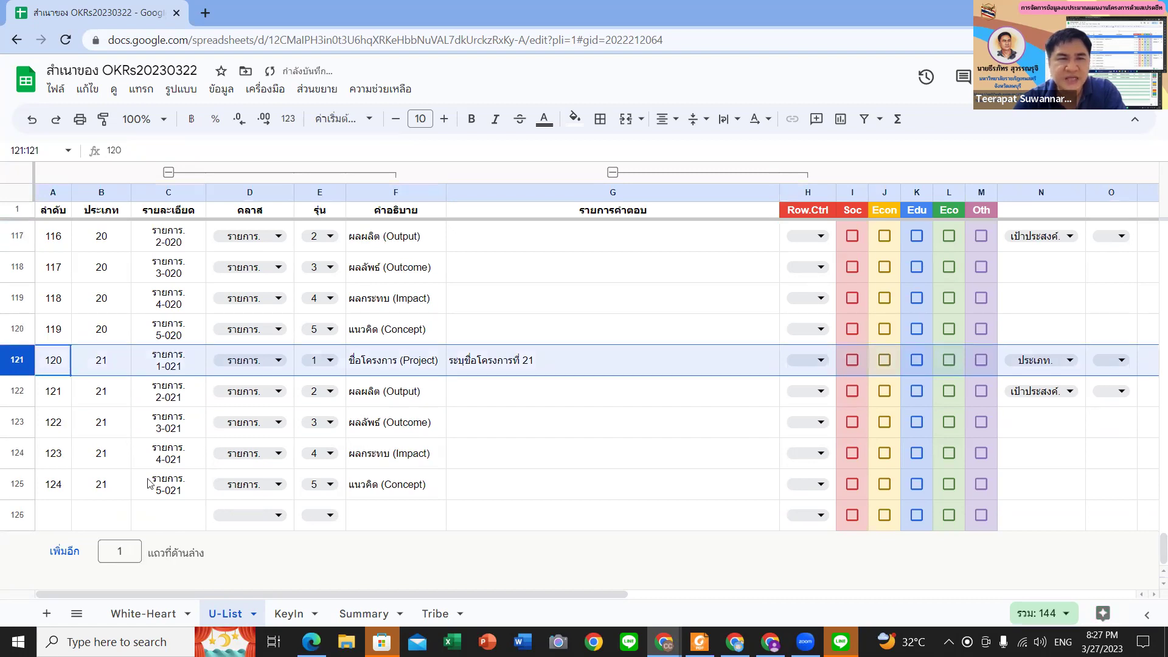
{"action": "left_click", "coordinate": [387, 516]}
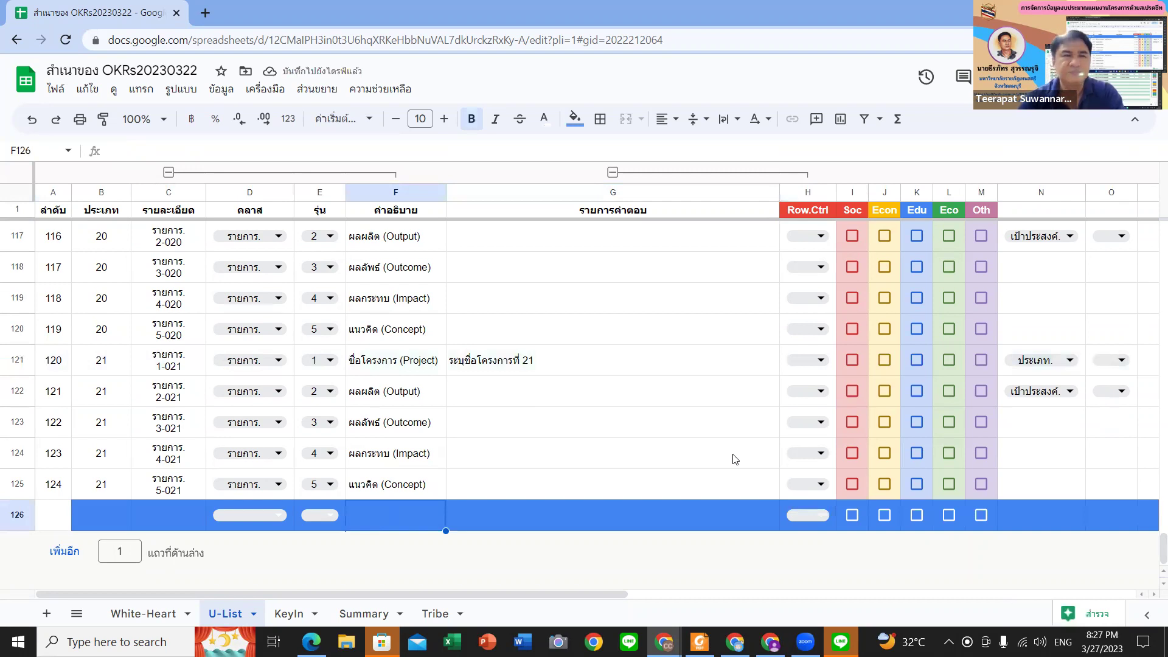
{"action": "key", "text": "ctrl+z"}
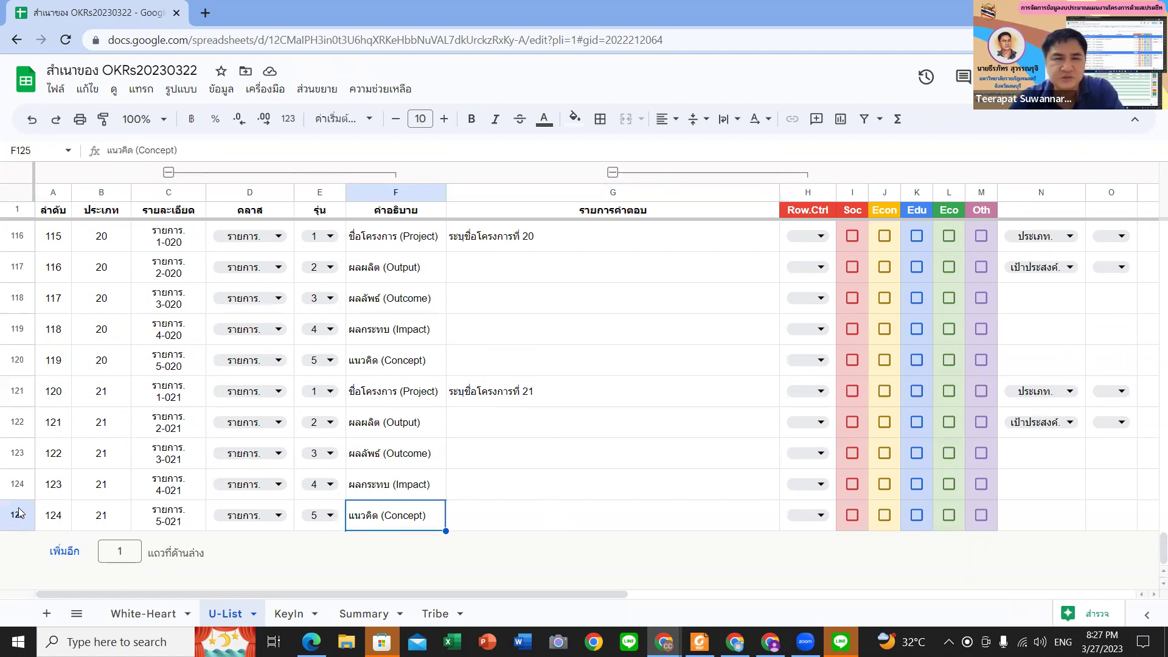
- Insert a blank row beneath row 120 on the U-List sheet using that row's Row.Ctrl down-arrow option
{"action": "left_click", "coordinate": [19, 360]}
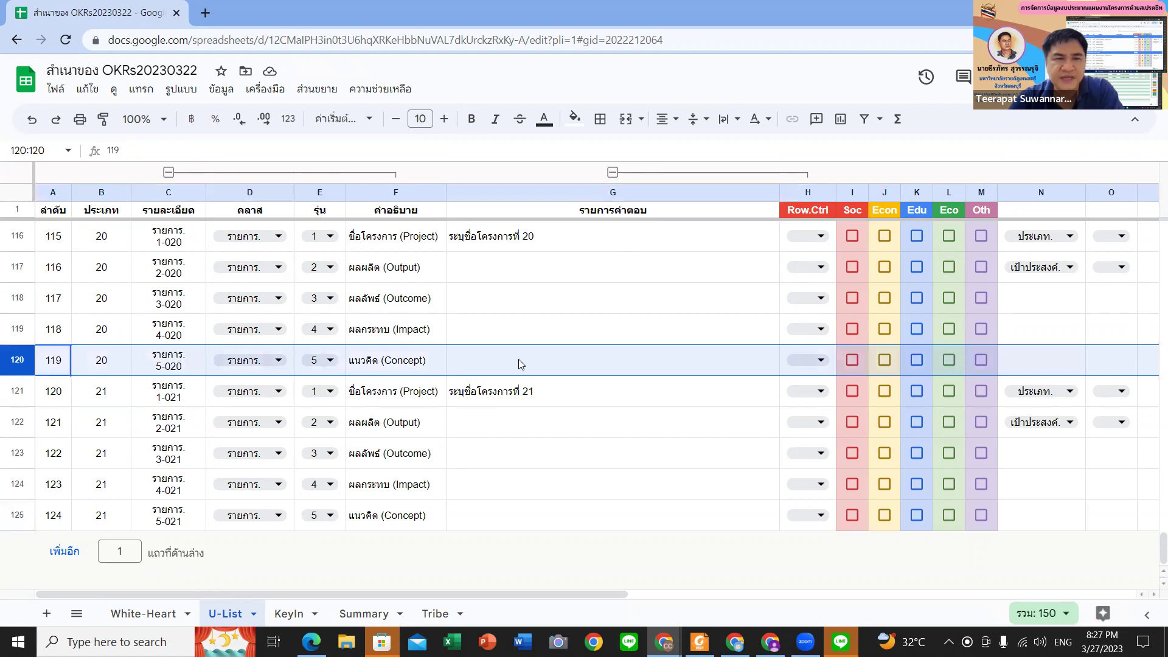
{"action": "left_click", "coordinate": [823, 365]}
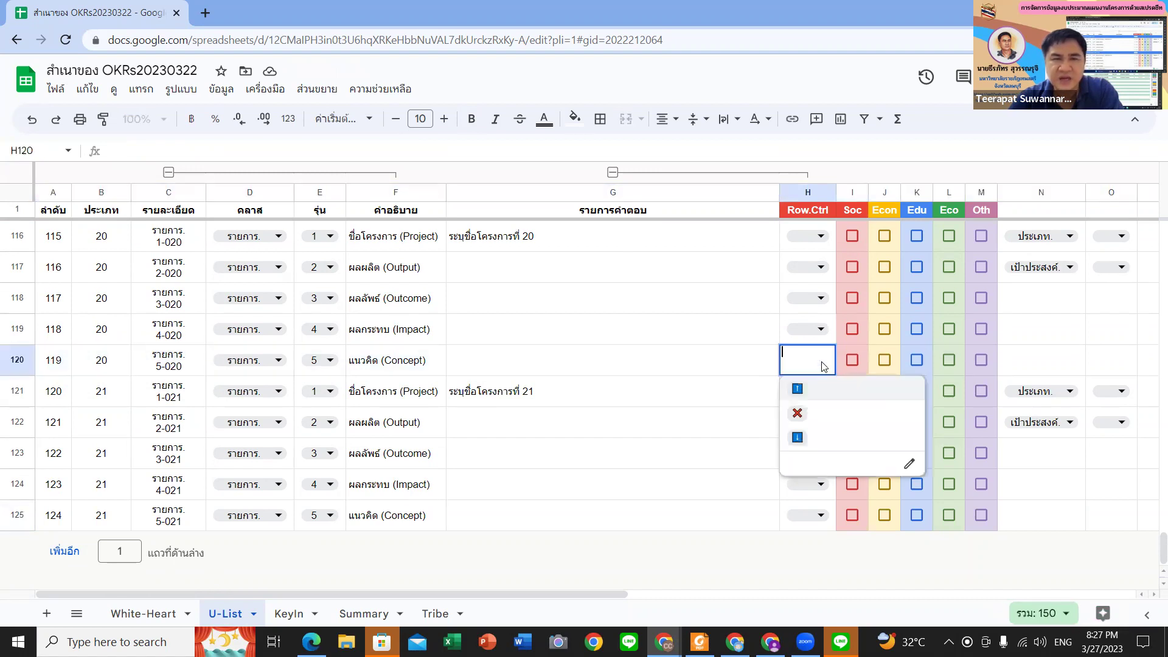
{"action": "left_click", "coordinate": [822, 365]}
{"action": "left_click", "coordinate": [822, 364]}
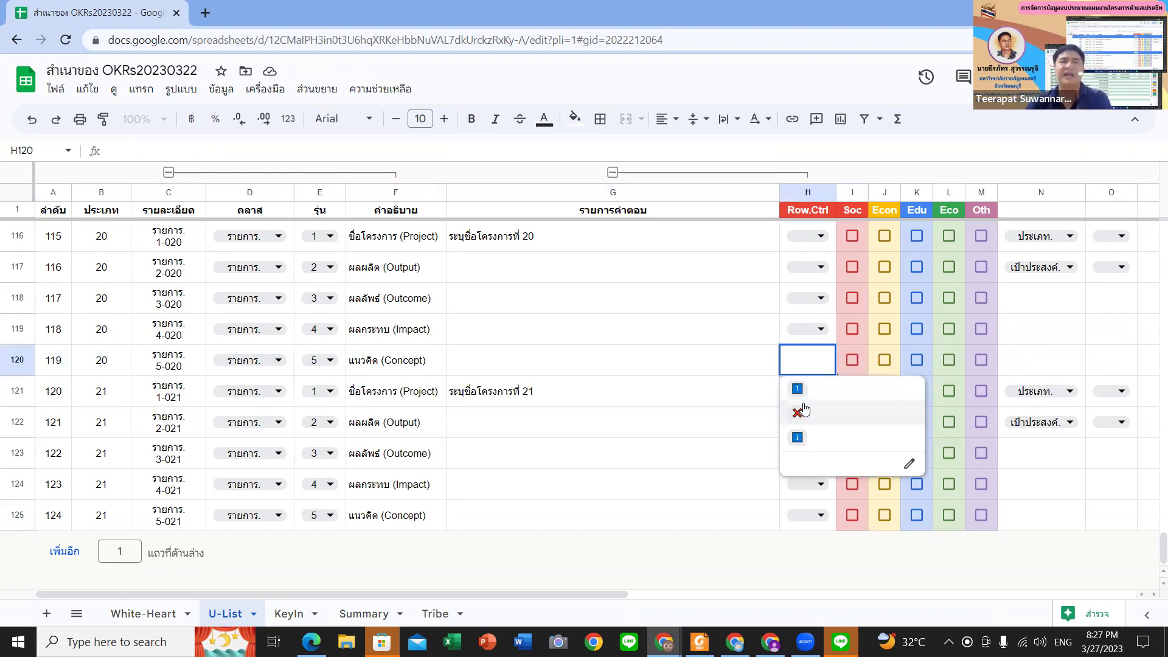
{"action": "left_click", "coordinate": [796, 445]}
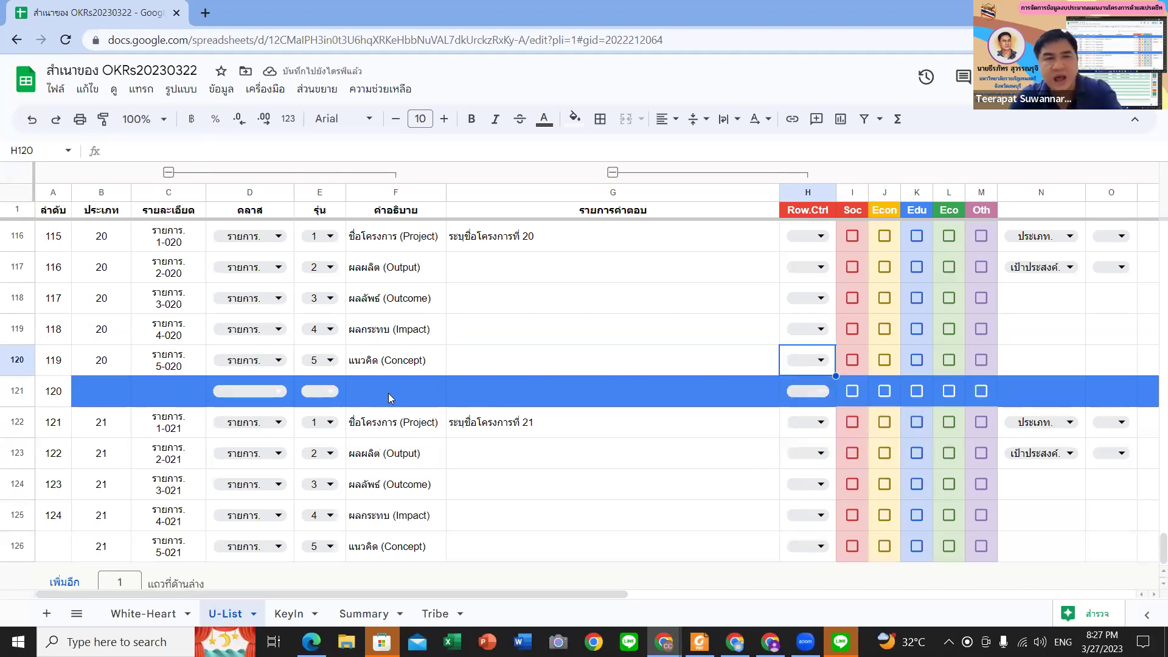
- Set the class of the new row 121 to รายการ. and its รุ่น to 5
{"action": "left_click", "coordinate": [388, 393]}
{"action": "left_click", "coordinate": [267, 395]}
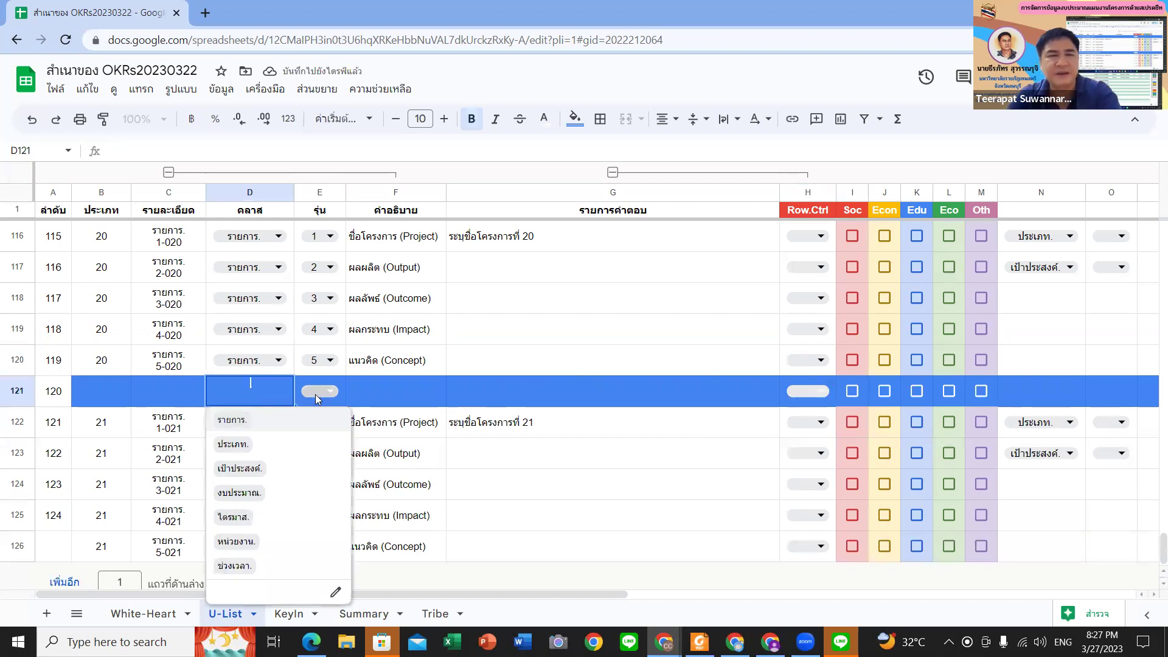
{"action": "left_click", "coordinate": [258, 421]}
{"action": "left_click", "coordinate": [332, 391]}
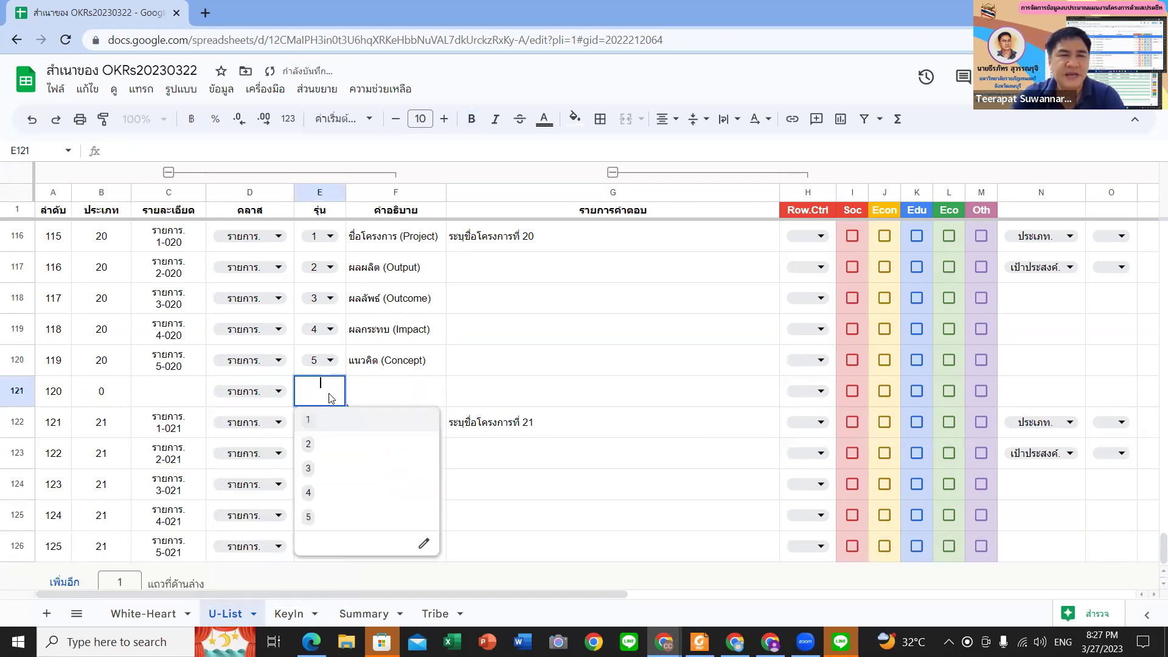
{"action": "left_click", "coordinate": [307, 516]}
{"action": "left_click", "coordinate": [392, 403]}
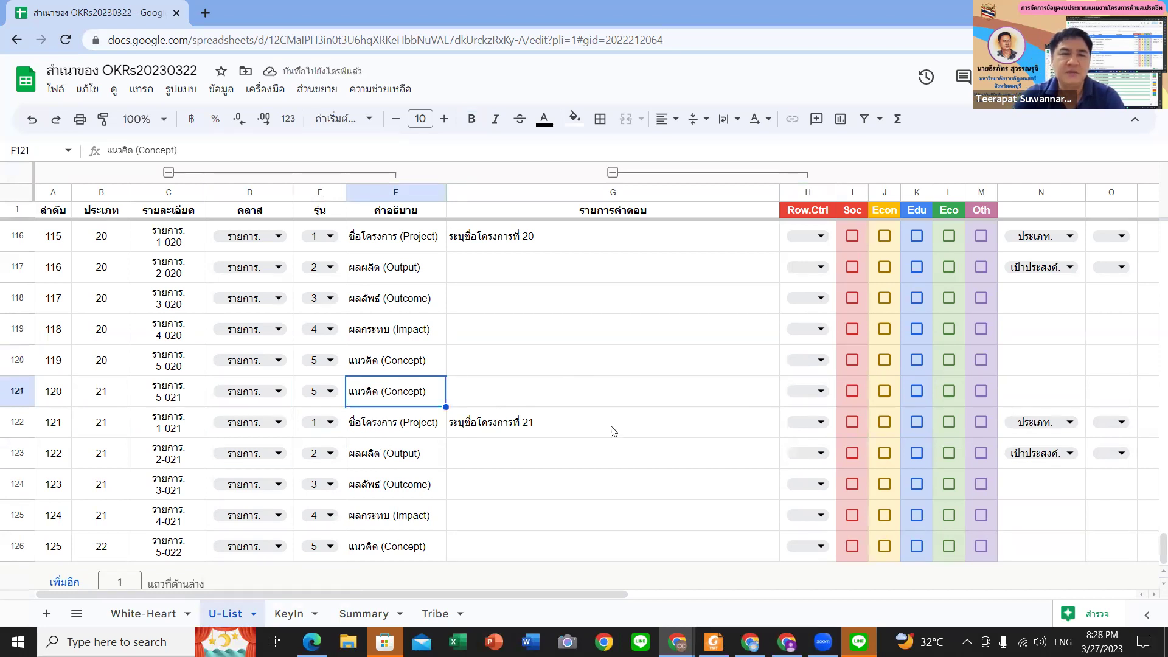
- Delete the added row 121 with the red cross option of its Row.Ctrl cell
{"action": "left_click", "coordinate": [510, 394]}
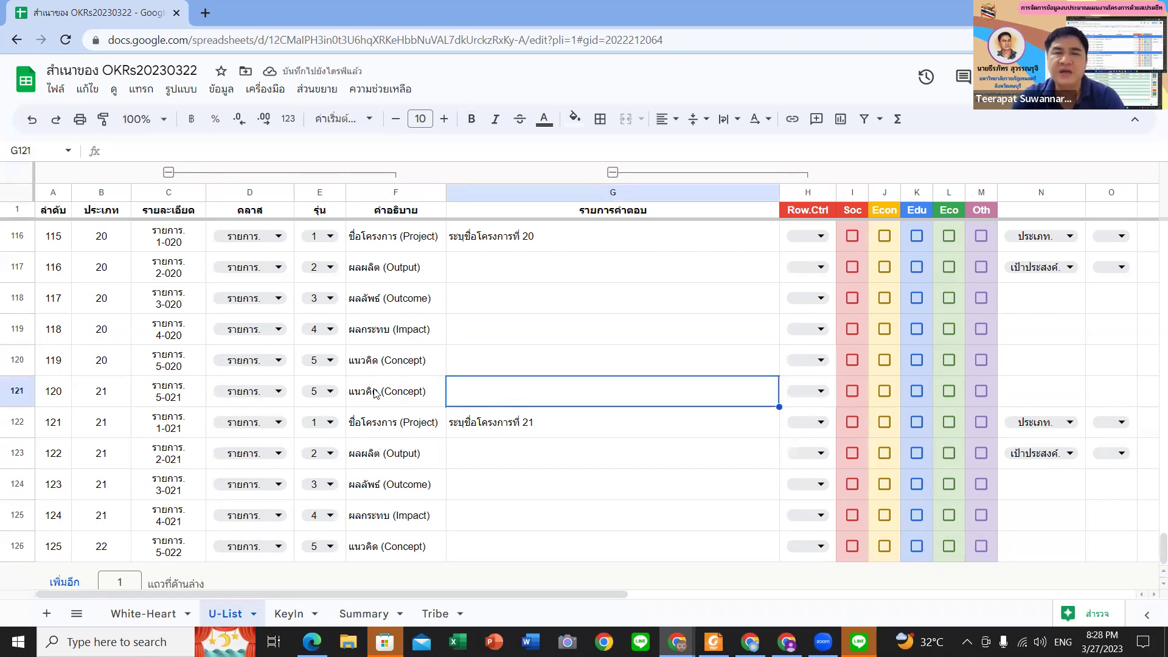
{"action": "left_click", "coordinate": [818, 391]}
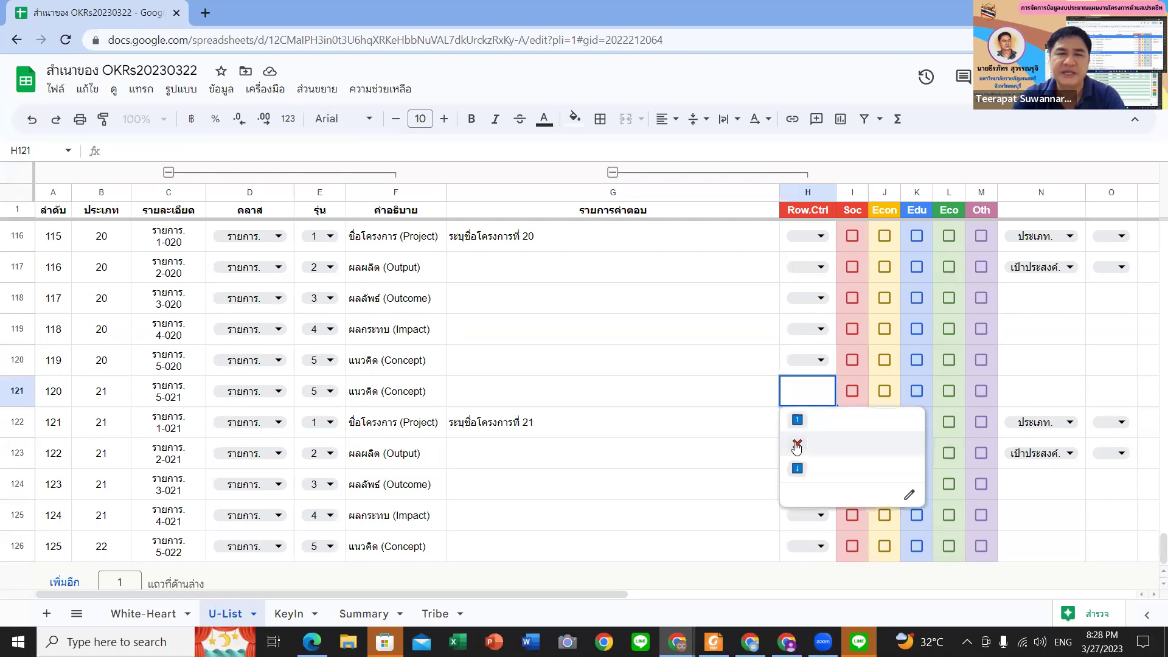
{"action": "left_click", "coordinate": [796, 444]}
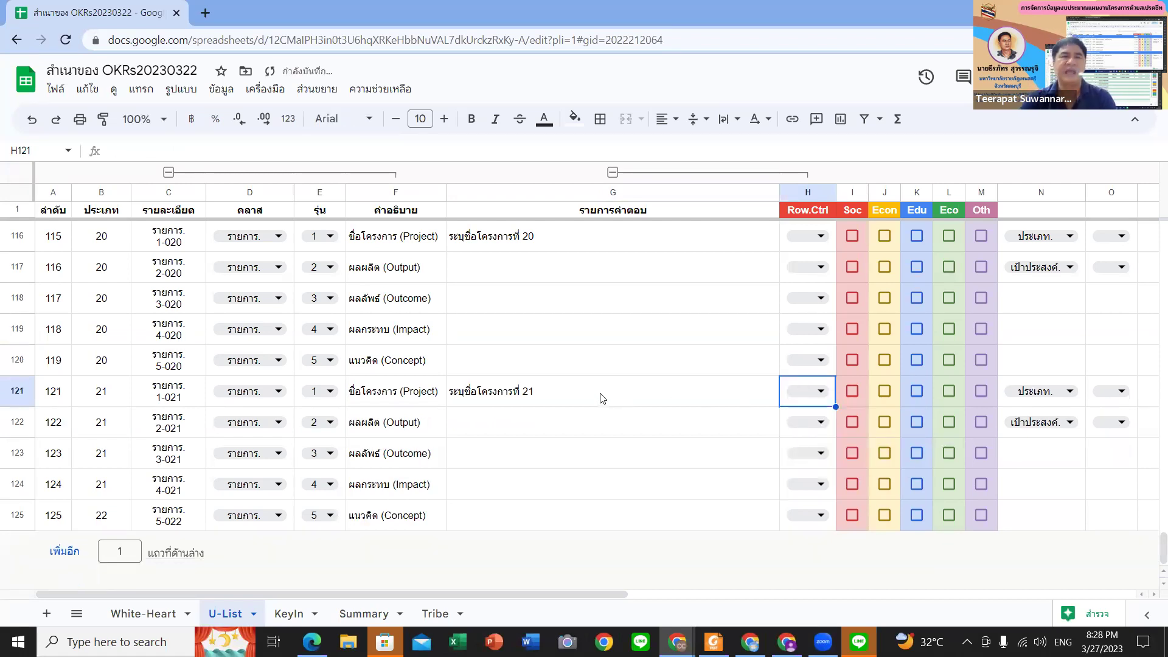
{"action": "left_click", "coordinate": [601, 392]}
{"action": "left_click", "coordinate": [620, 368]}
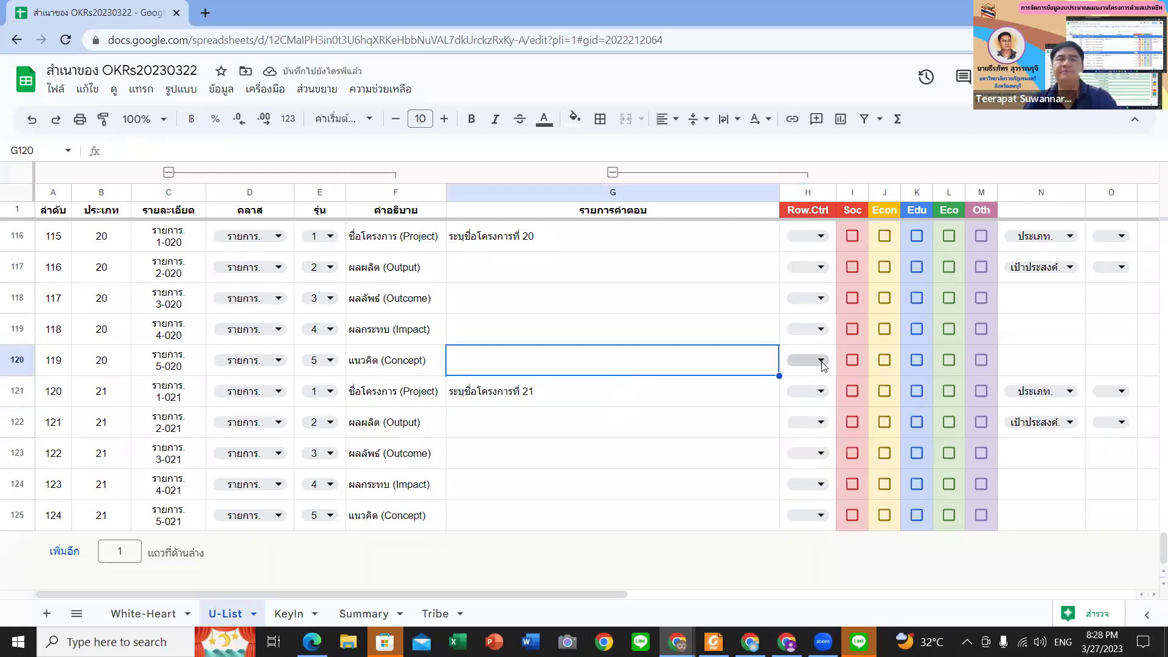
{"action": "left_click", "coordinate": [821, 360]}
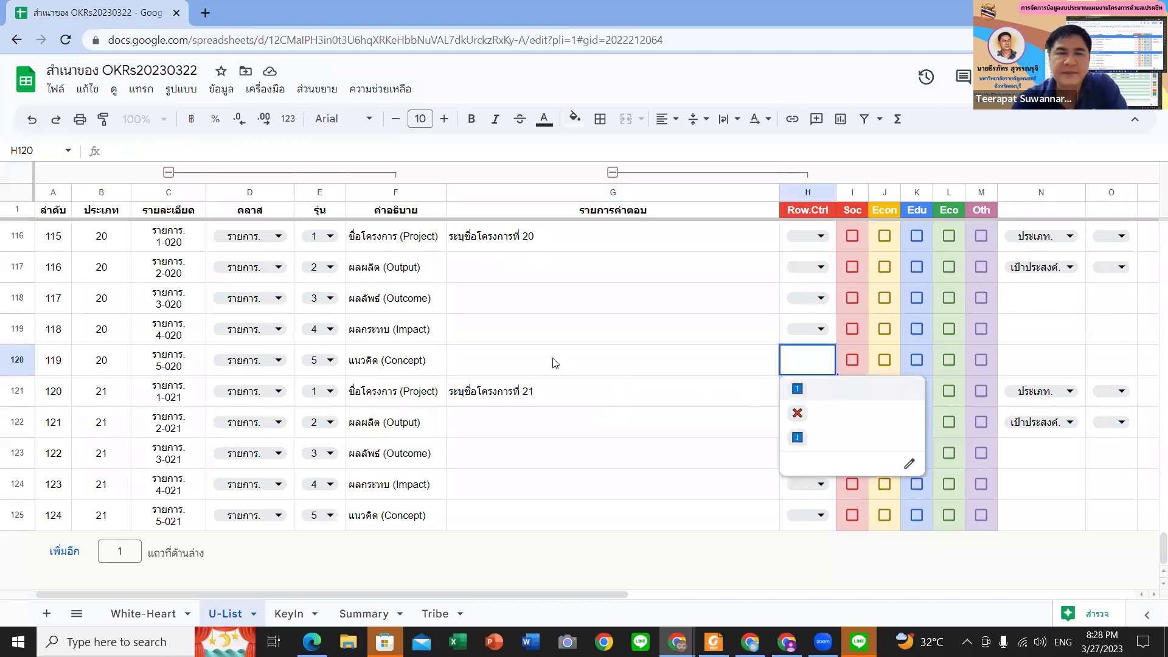
{"action": "key", "text": "Escape"}
{"action": "left_click", "coordinate": [378, 363]}
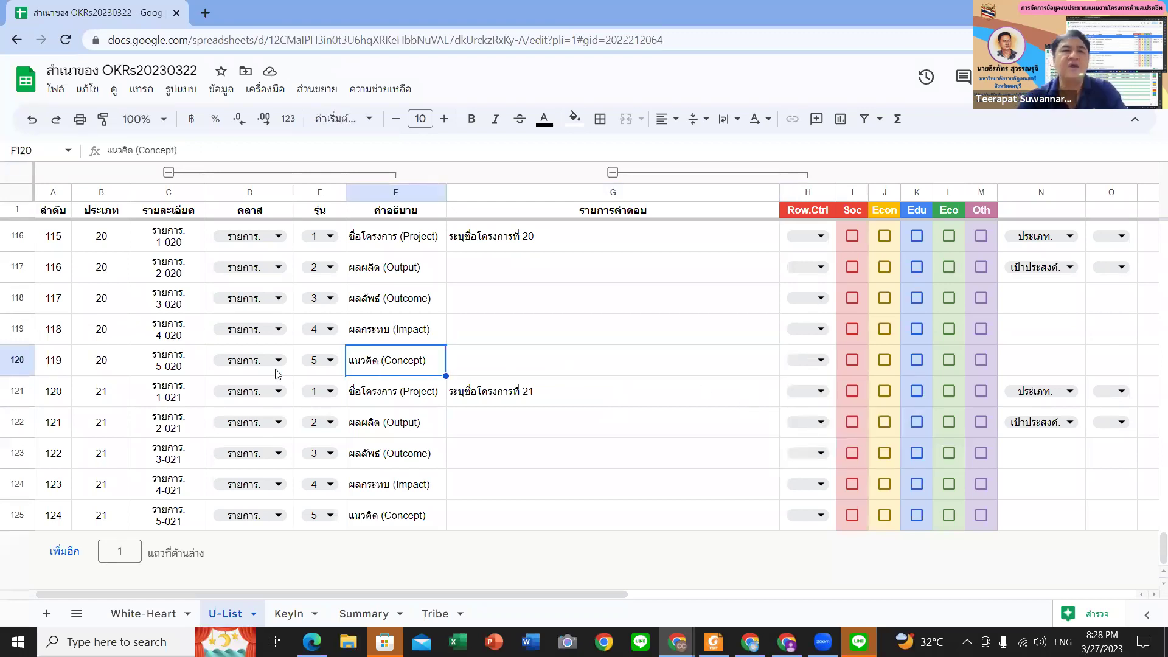
{"action": "left_click", "coordinate": [806, 356]}
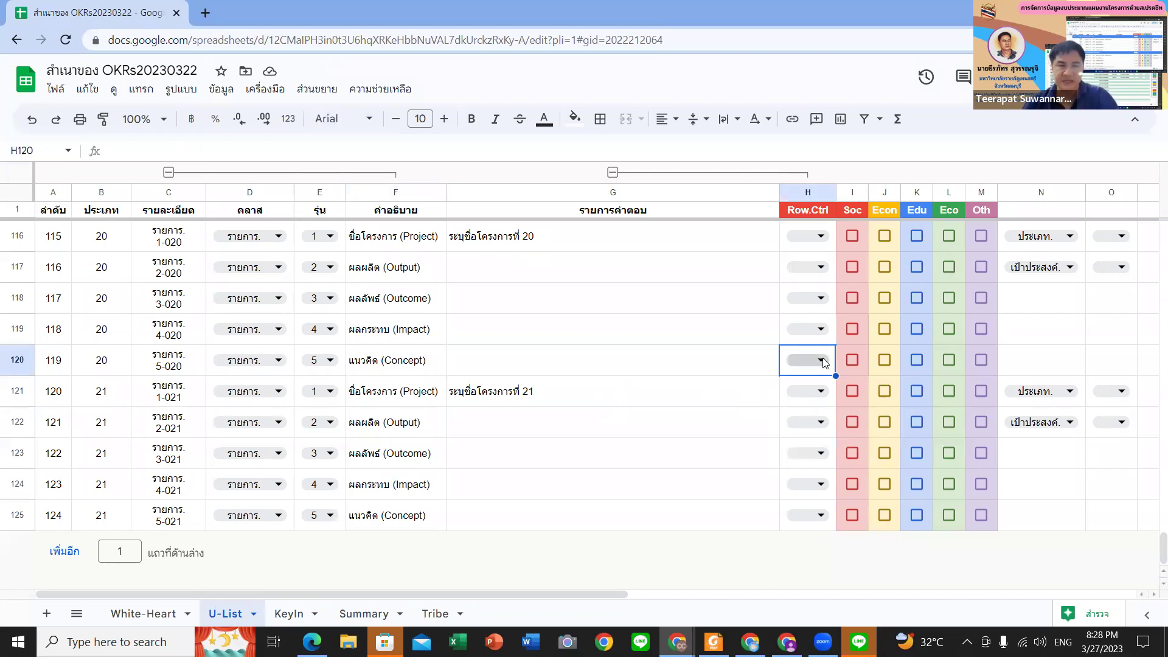
{"action": "left_click", "coordinate": [820, 357]}
{"action": "left_click", "coordinate": [636, 372]}
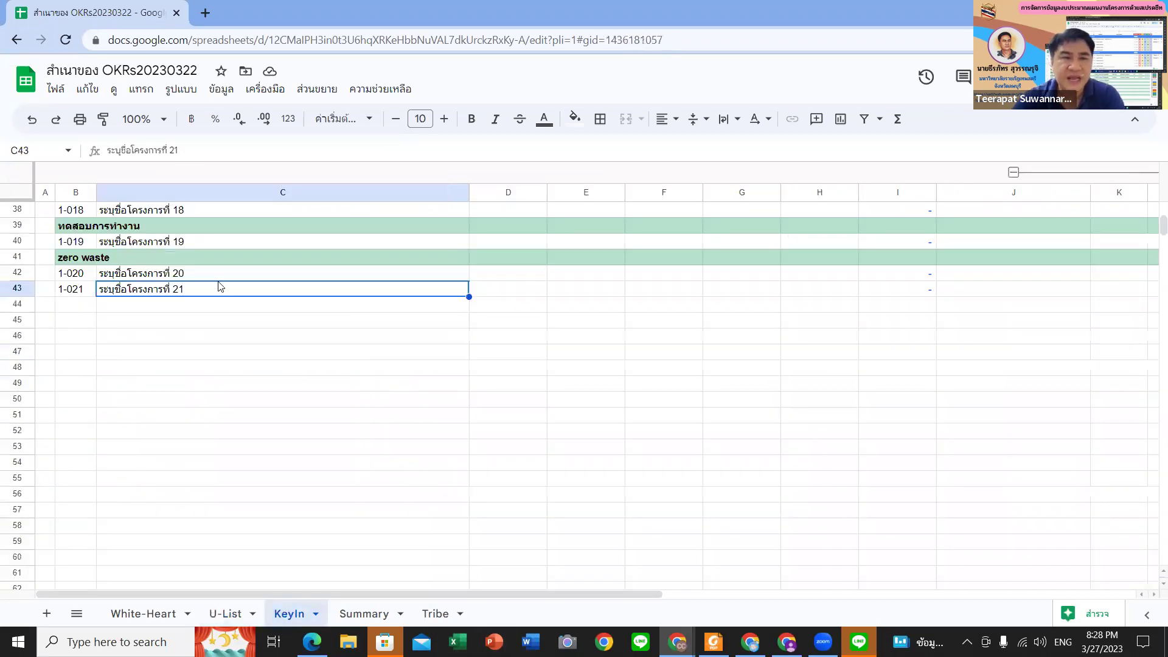
- Review the KeyIn project list from the zero waste entries up to ระบุชื่อโครงการที่ 10
{"action": "left_click", "coordinate": [116, 307]}
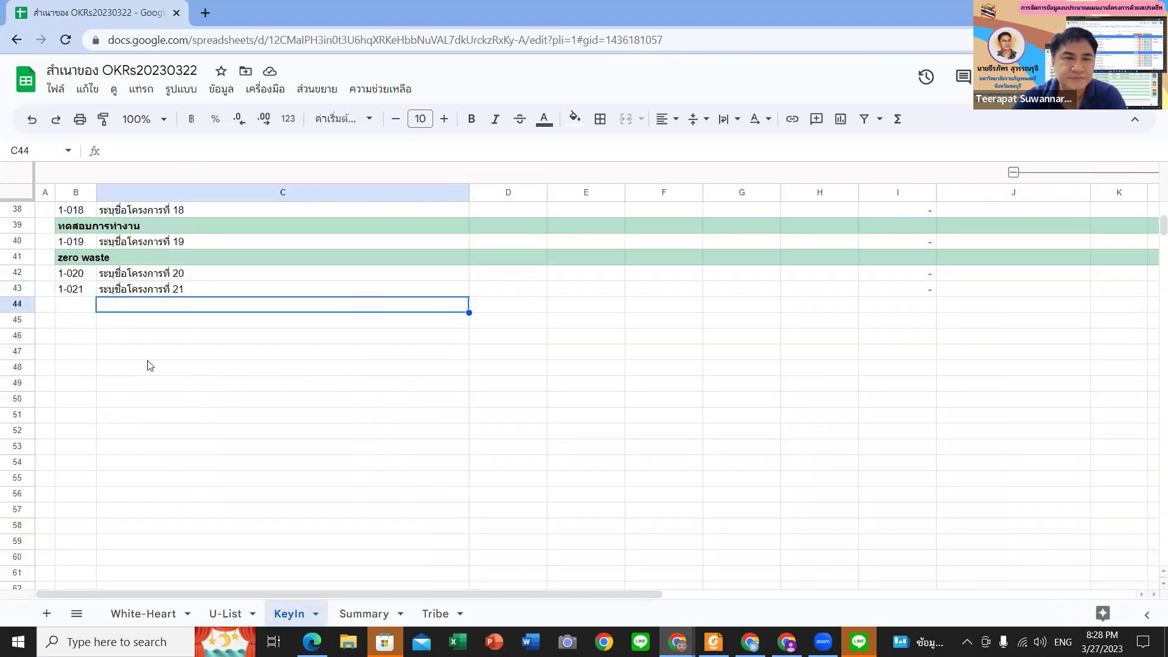
{"action": "scroll", "coordinate": [150, 365], "scroll_direction": "up", "scroll_amount": 7}
{"action": "left_click_drag", "start_coordinate": [180, 365], "coordinate": [163, 404]}
{"action": "left_click", "coordinate": [163, 406]}
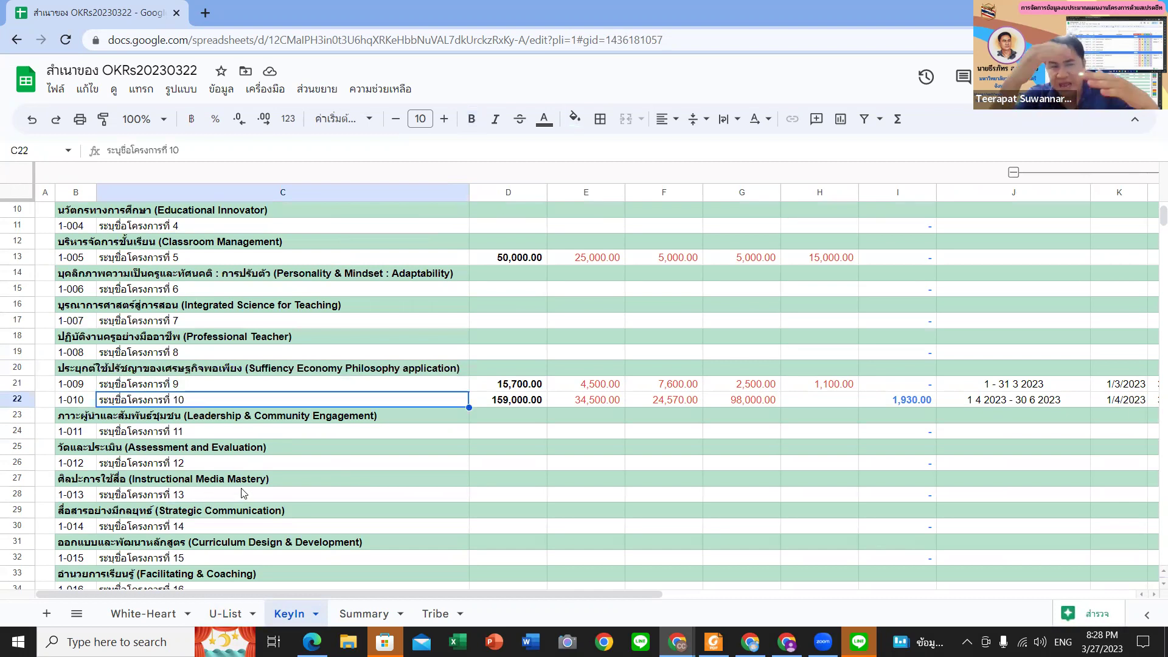
- Go to topic ข้อที่ 9 on the U-List sheet and examine the rows of projects 9 and 10
{"action": "left_click", "coordinate": [225, 613]}
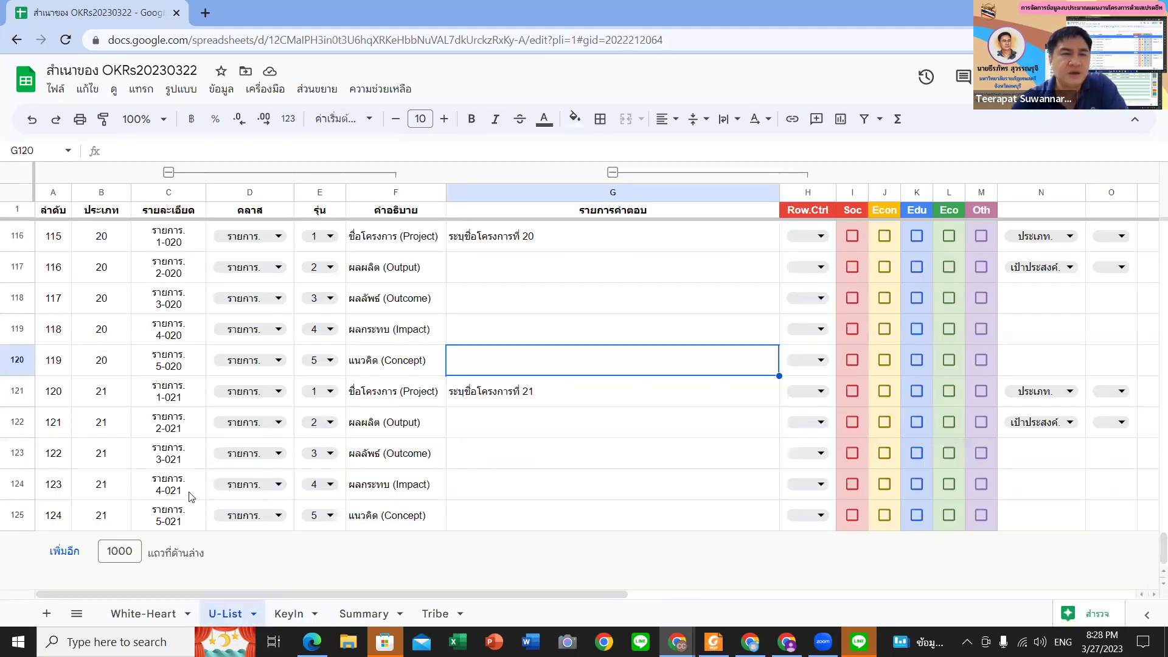
{"action": "scroll", "coordinate": [198, 494], "scroll_direction": "up", "scroll_amount": 5}
{"action": "scroll", "coordinate": [209, 490], "scroll_direction": "up", "scroll_amount": 12}
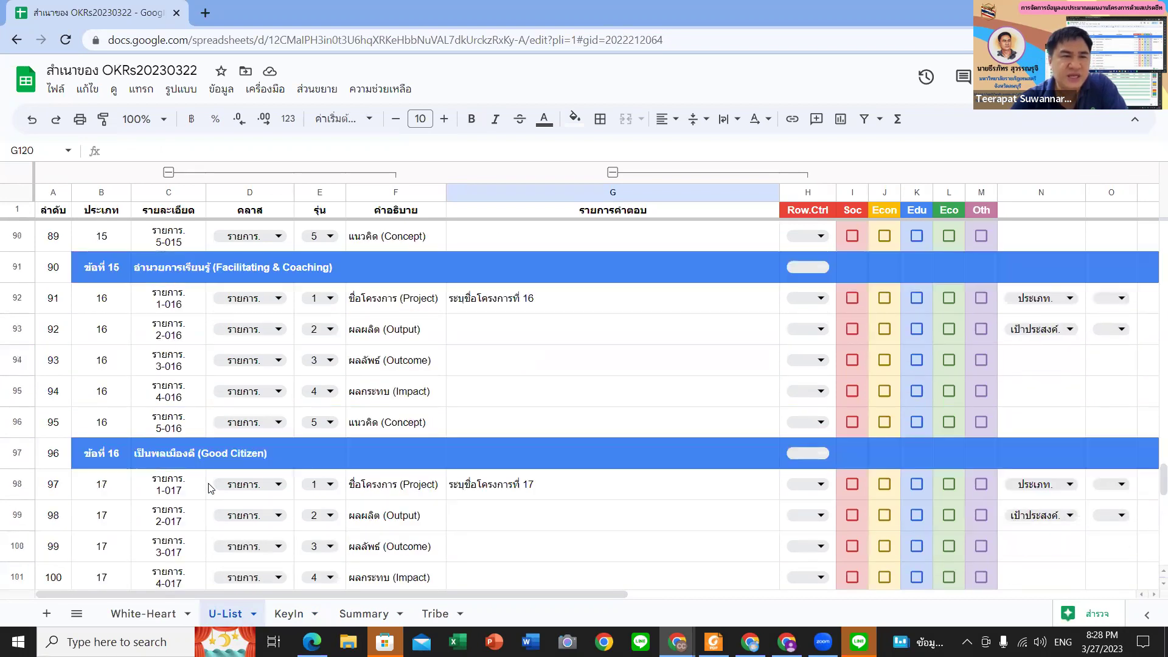
{"action": "scroll", "coordinate": [211, 485], "scroll_direction": "up", "scroll_amount": 4}
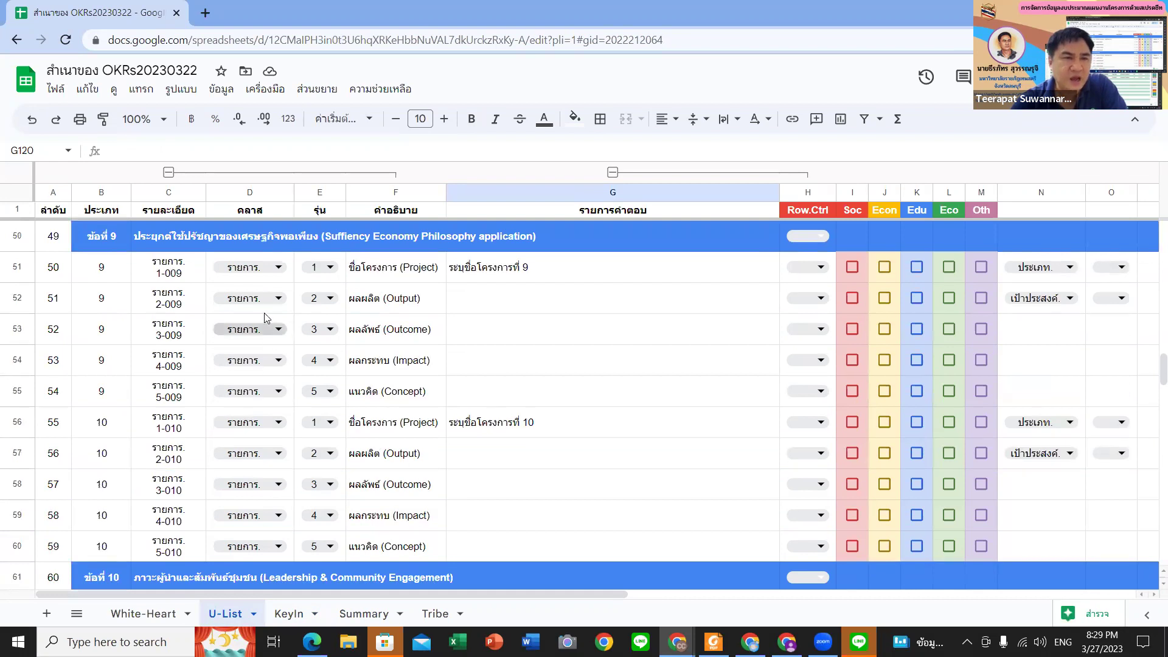
{"action": "left_click", "coordinate": [460, 297]}
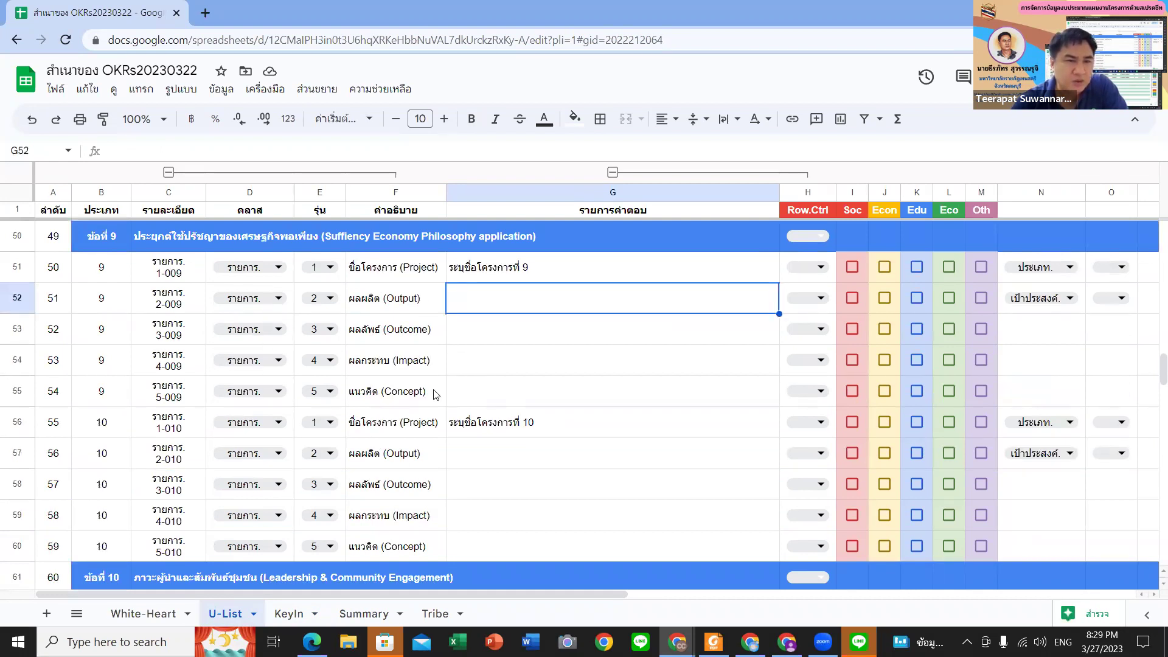
{"action": "left_click", "coordinate": [491, 433]}
{"action": "left_click", "coordinate": [60, 430]}
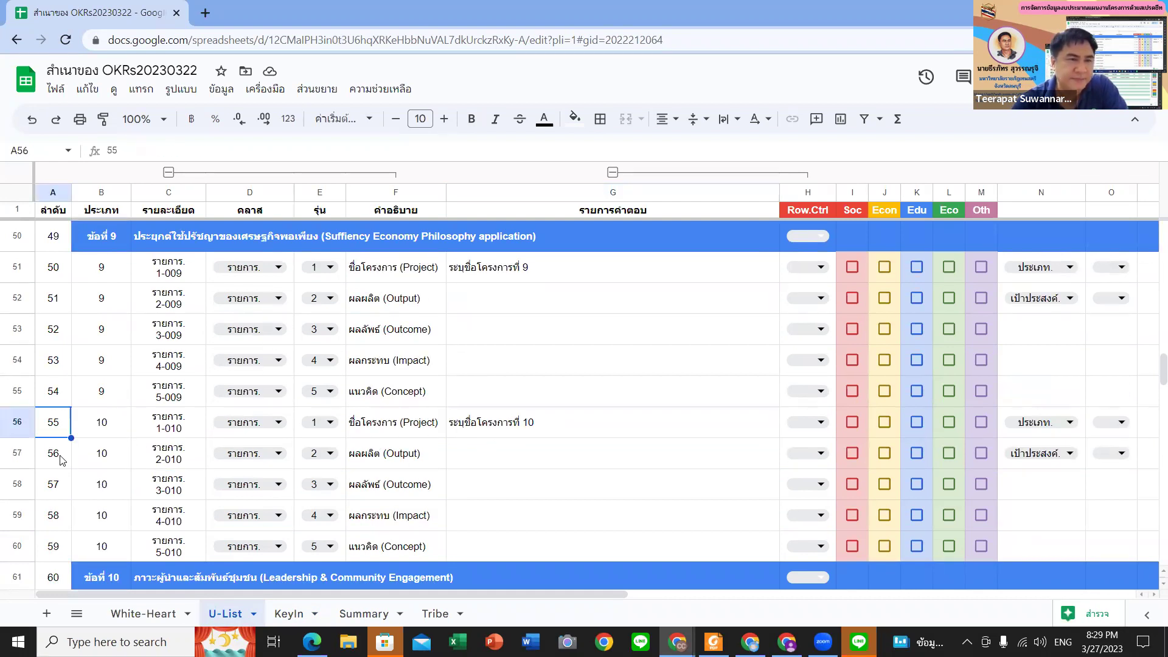
{"action": "left_click", "coordinate": [59, 461]}
{"action": "left_click", "coordinate": [50, 548]}
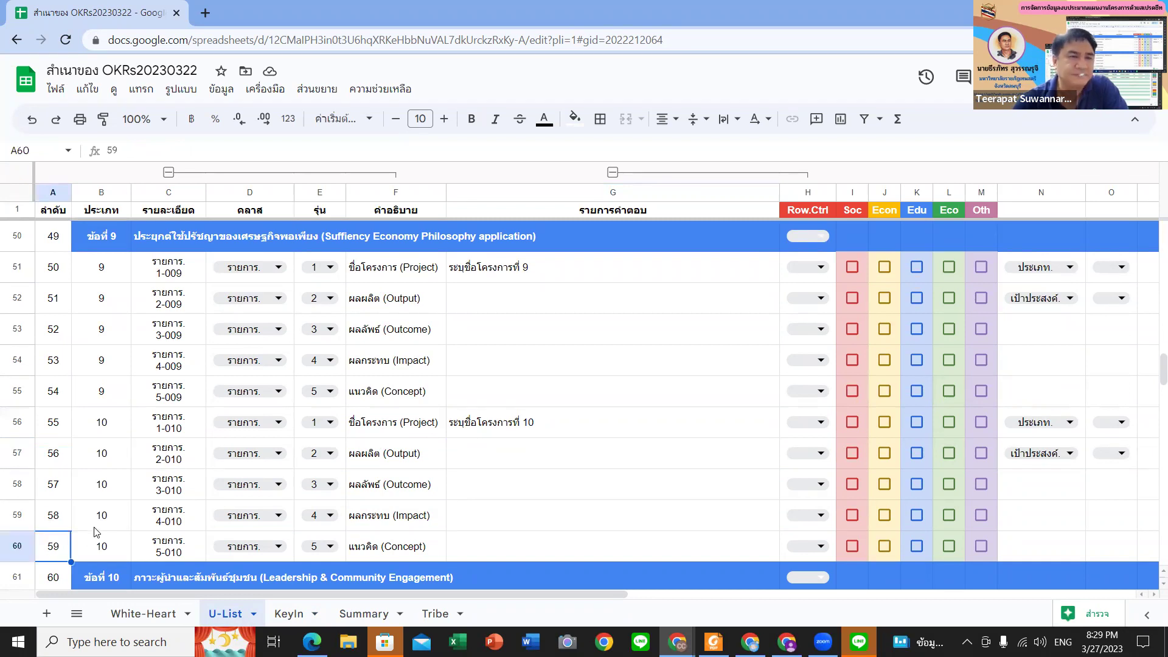
- Highlight project 10's rows 57–60 and the whole ข้อที่ 9 block in rows 50–60 to review their structure
{"action": "scroll", "coordinate": [94, 535], "scroll_direction": "down", "scroll_amount": 1}
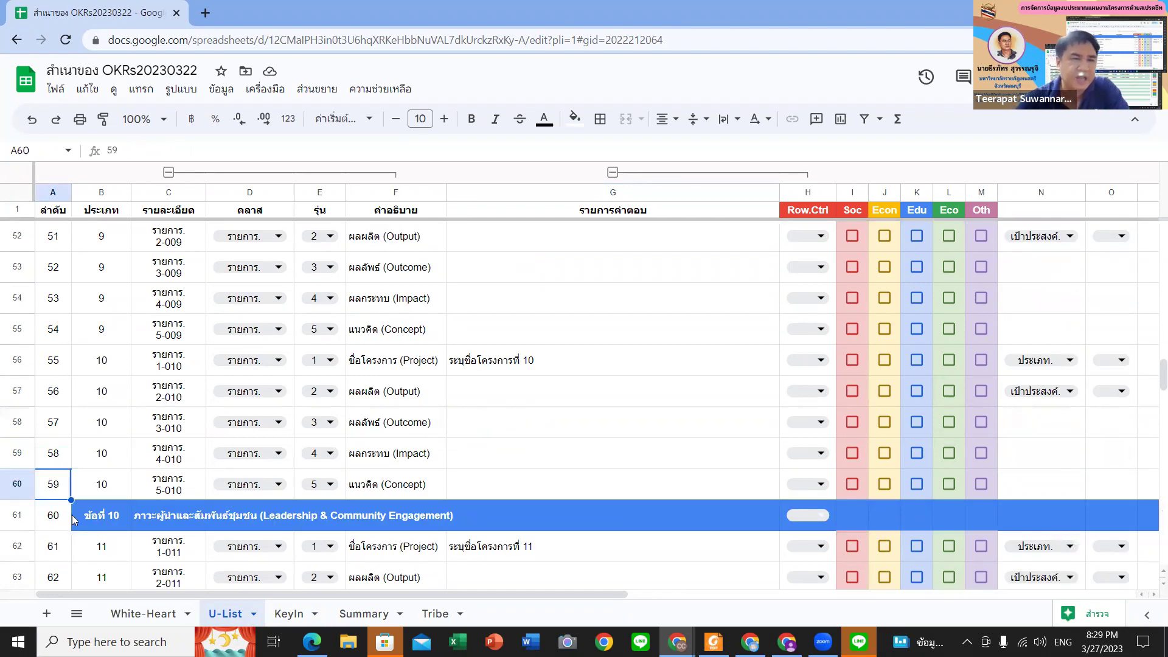
{"action": "left_click", "coordinate": [17, 392]}
{"action": "left_click", "coordinate": [17, 453], "text": "shift"}
{"action": "left_click_drag", "start_coordinate": [17, 456], "coordinate": [19, 483]}
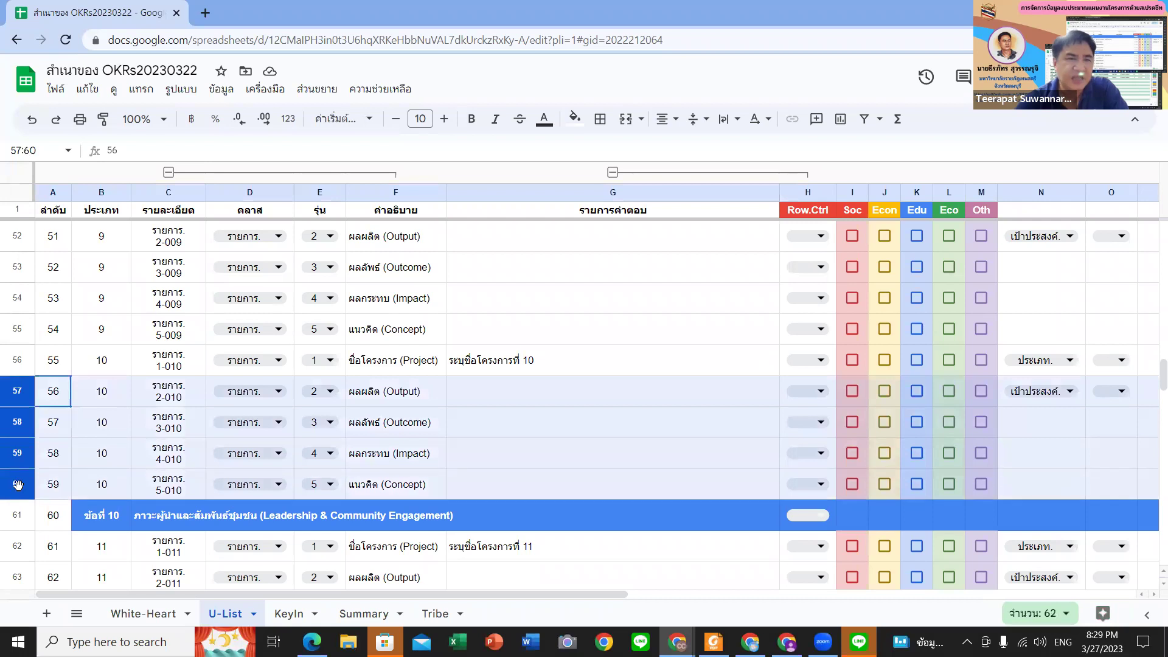
{"action": "scroll", "coordinate": [27, 281], "scroll_direction": "up", "scroll_amount": 1}
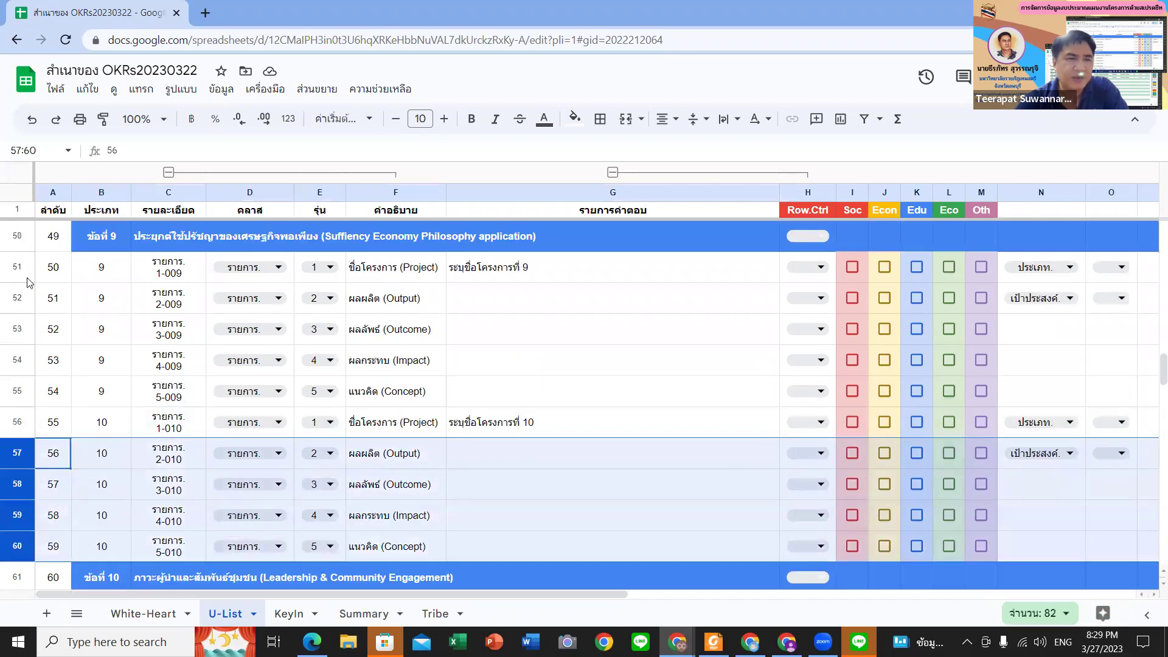
{"action": "left_click", "coordinate": [11, 237]}
{"action": "left_click", "coordinate": [7, 547], "text": "shift"}
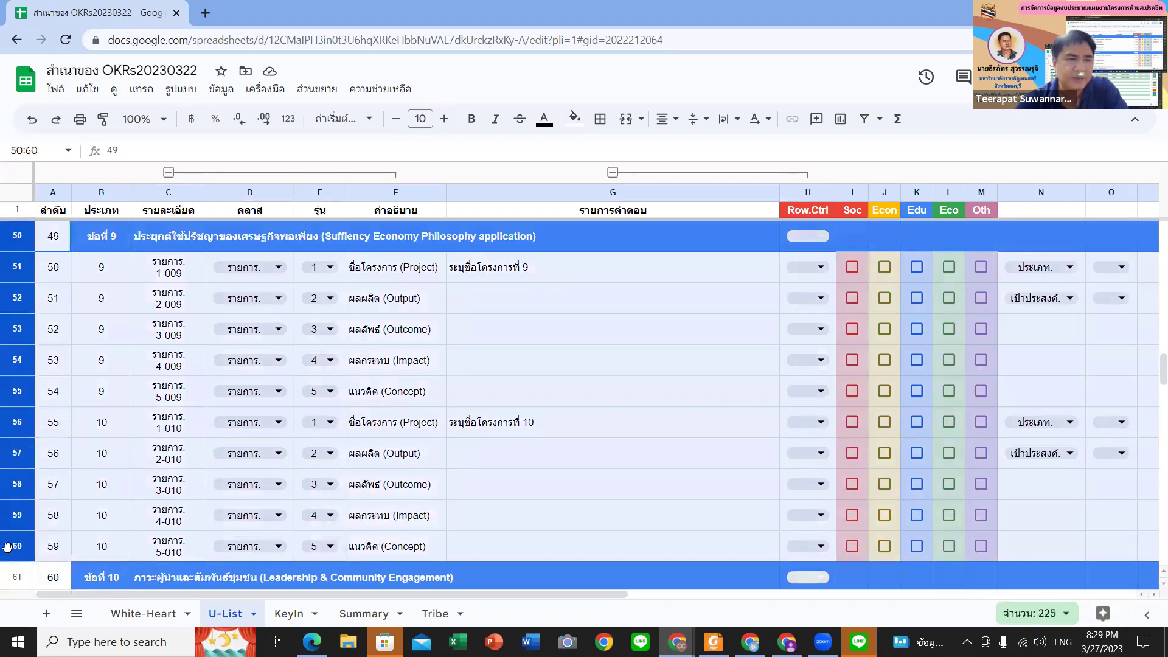
{"action": "left_click", "coordinate": [184, 335]}
- Insert 5 rows above project 10's rows 56–60 on the U-List sheet
{"action": "left_click_drag", "start_coordinate": [17, 428], "coordinate": [11, 542]}
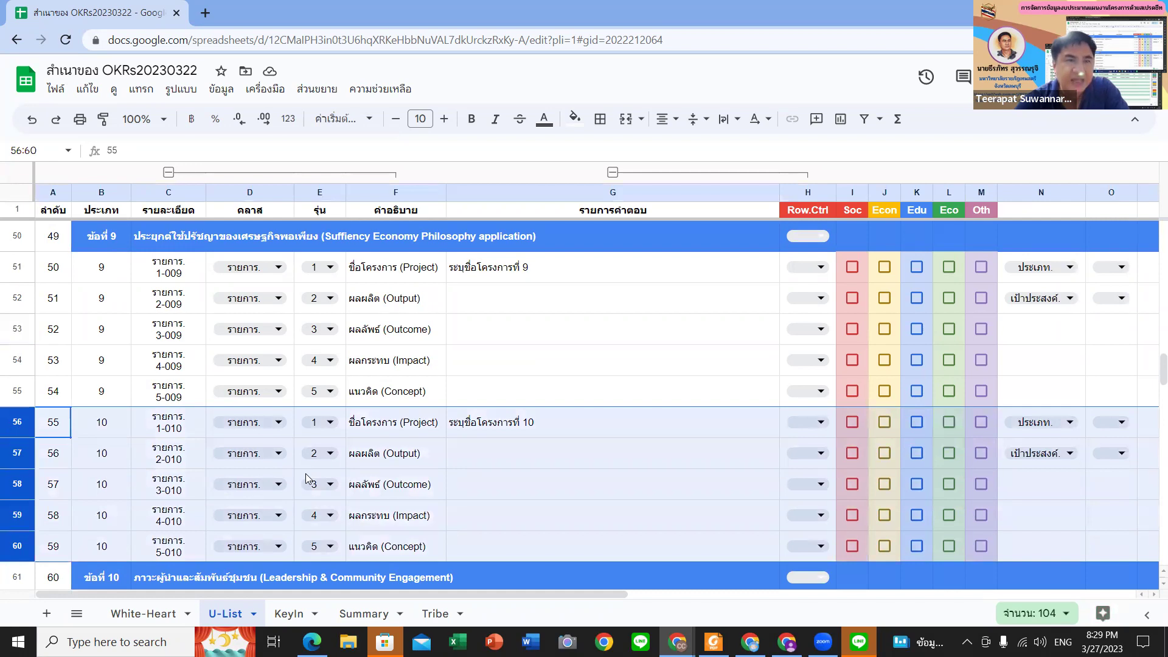
{"action": "right_click", "coordinate": [17, 453]}
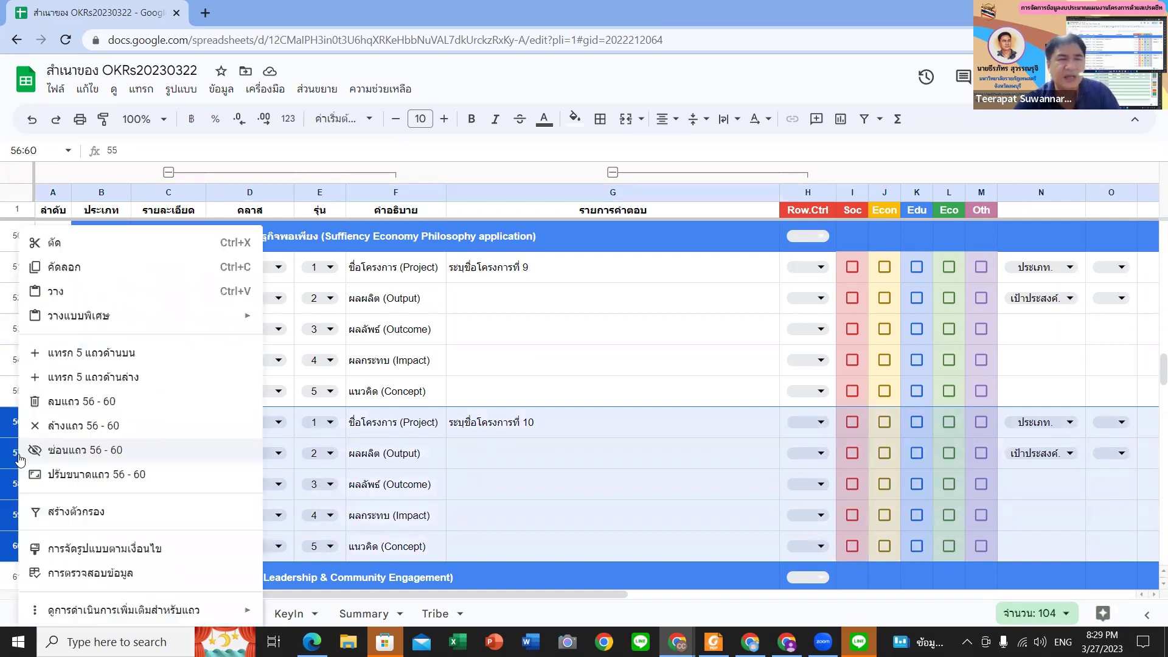
{"action": "left_click", "coordinate": [107, 354]}
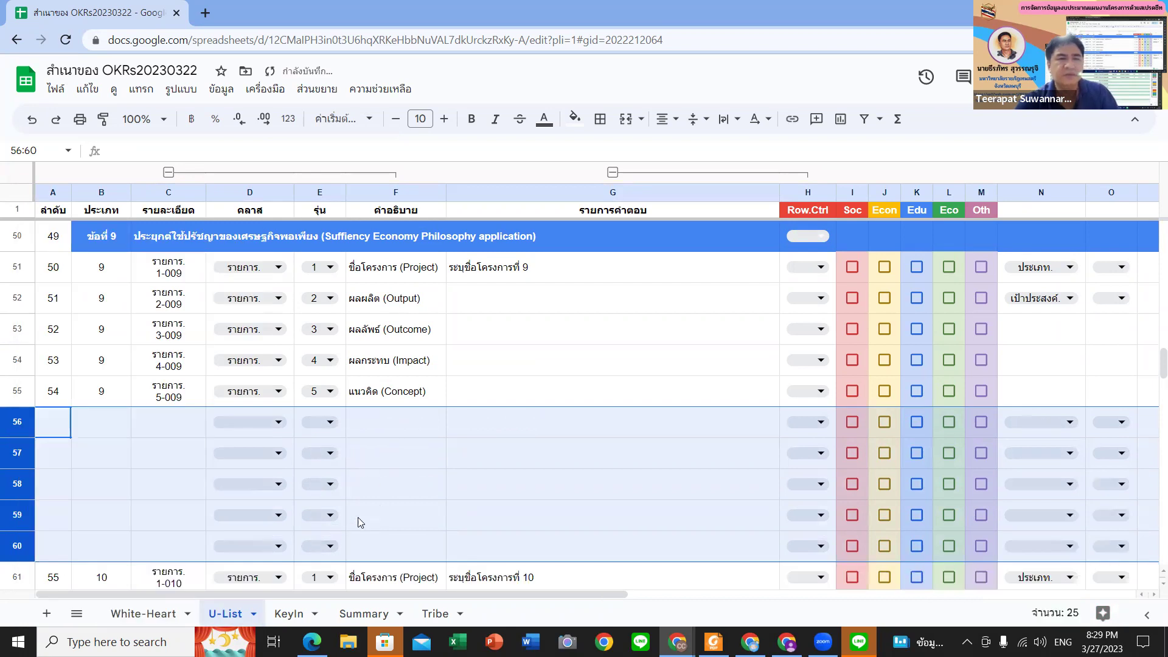
{"action": "key", "text": "ctrl+v"}
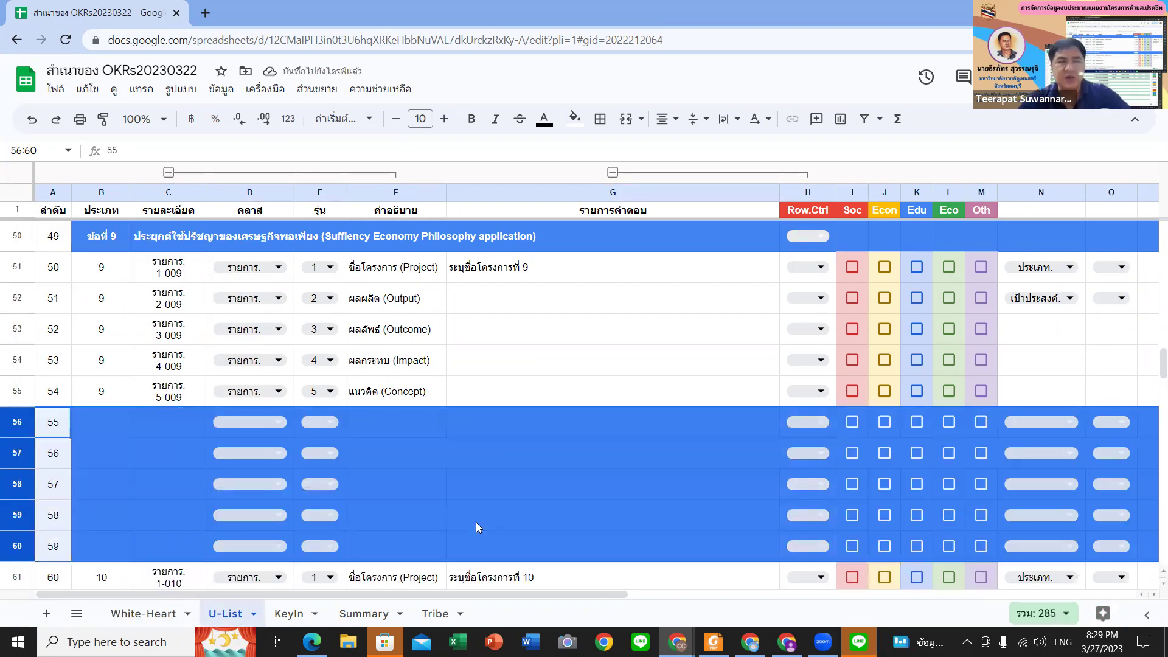
{"action": "left_click", "coordinate": [391, 418]}
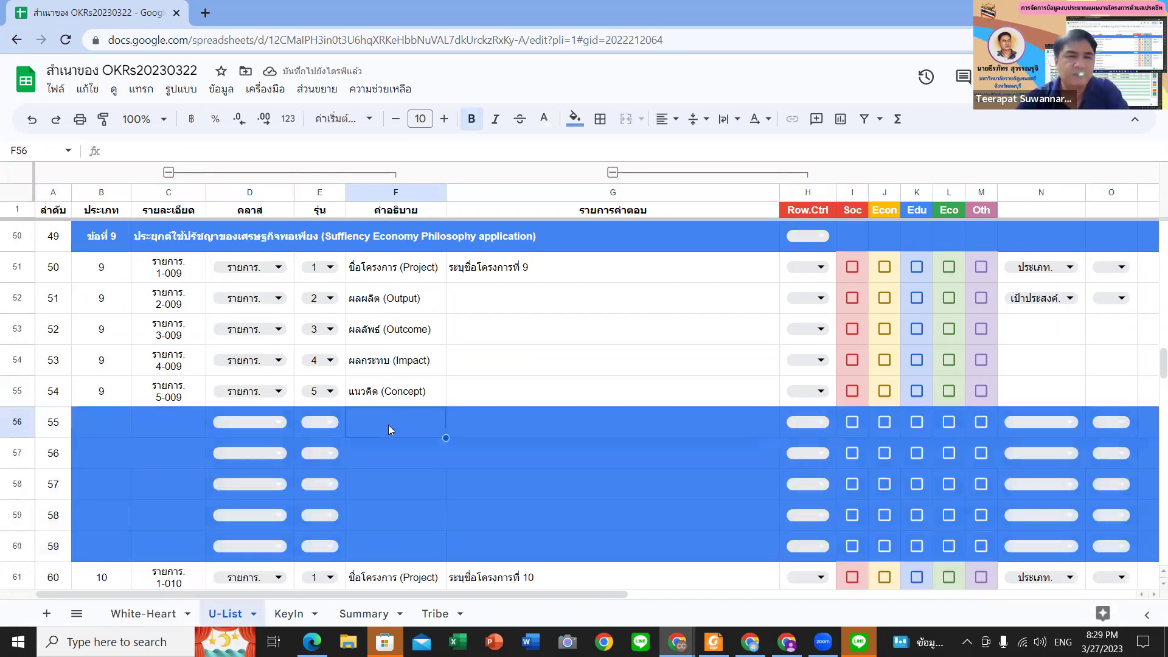
{"action": "left_click", "coordinate": [434, 457]}
- Copy project 9's cells B51:E55 on the U-List sheet into the empty inserted rows starting at B56
{"action": "scroll", "coordinate": [166, 446], "scroll_direction": "down", "scroll_amount": 2}
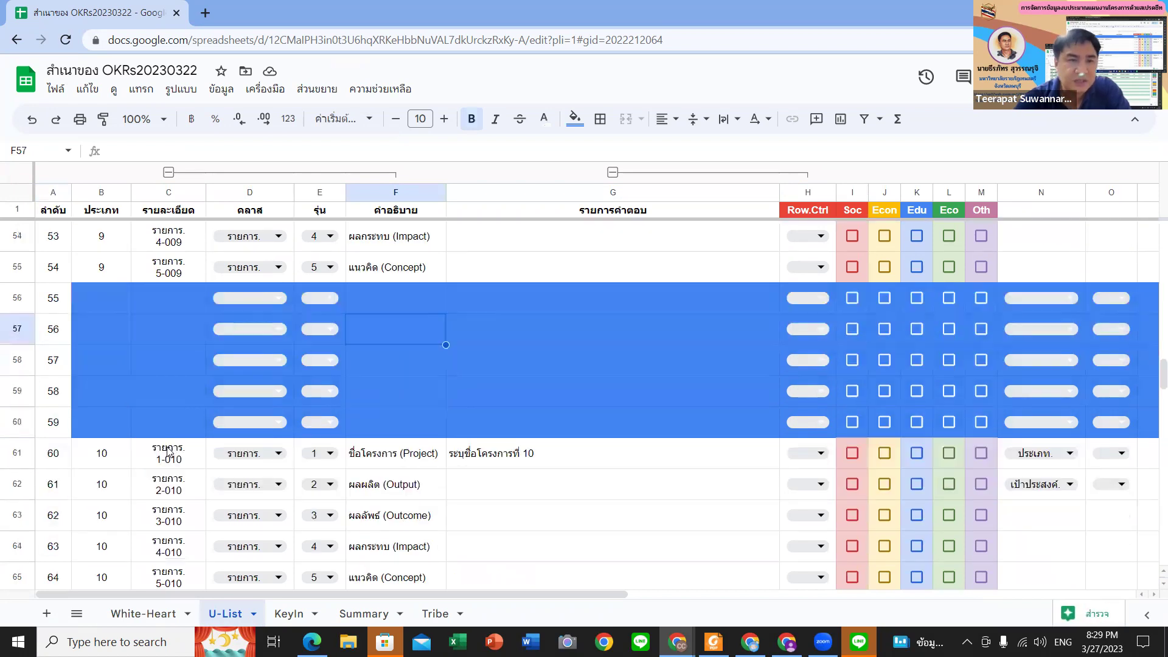
{"action": "left_click_drag", "start_coordinate": [12, 455], "coordinate": [33, 579]}
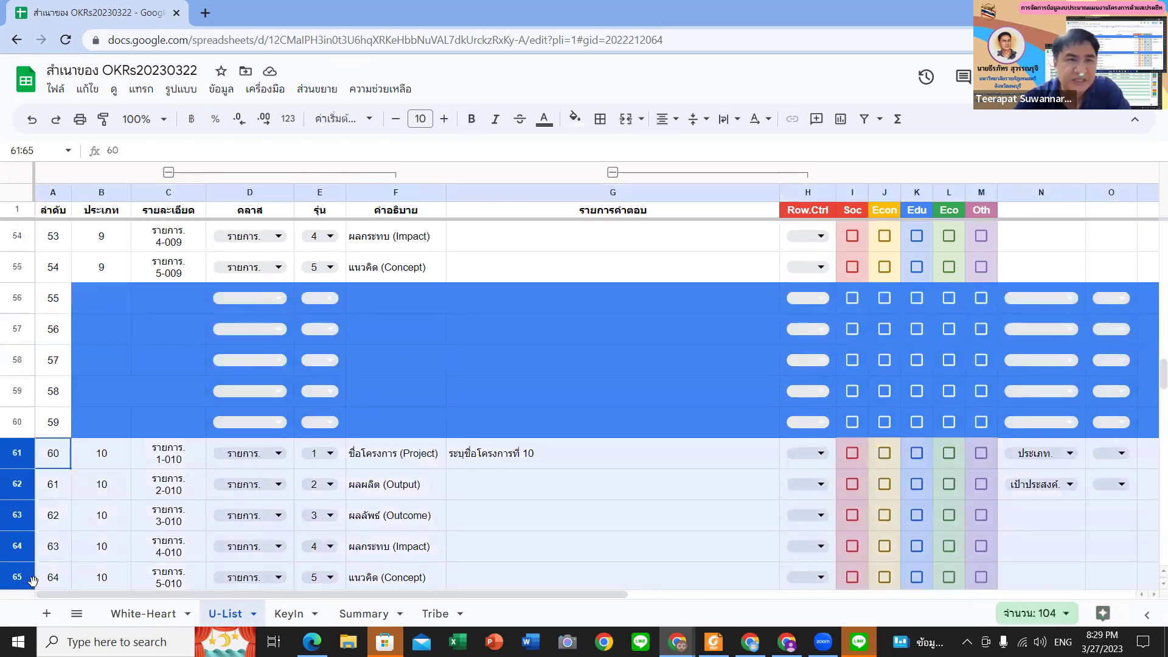
{"action": "scroll", "coordinate": [120, 469], "scroll_direction": "up", "scroll_amount": 2}
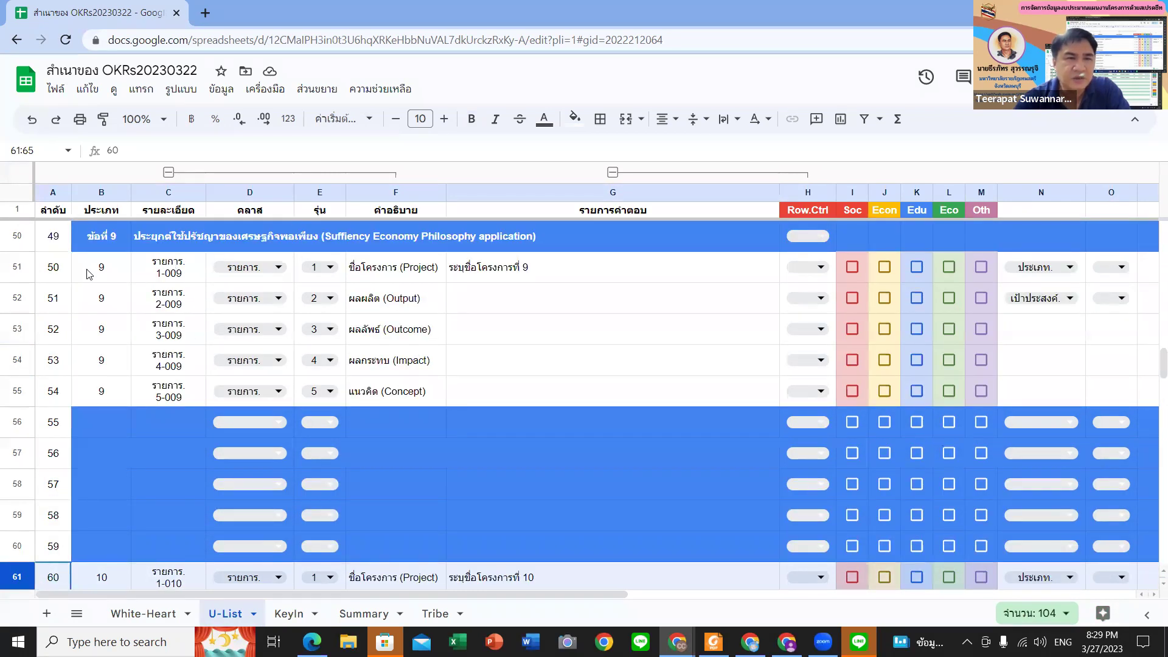
{"action": "left_click_drag", "start_coordinate": [135, 270], "coordinate": [280, 397]}
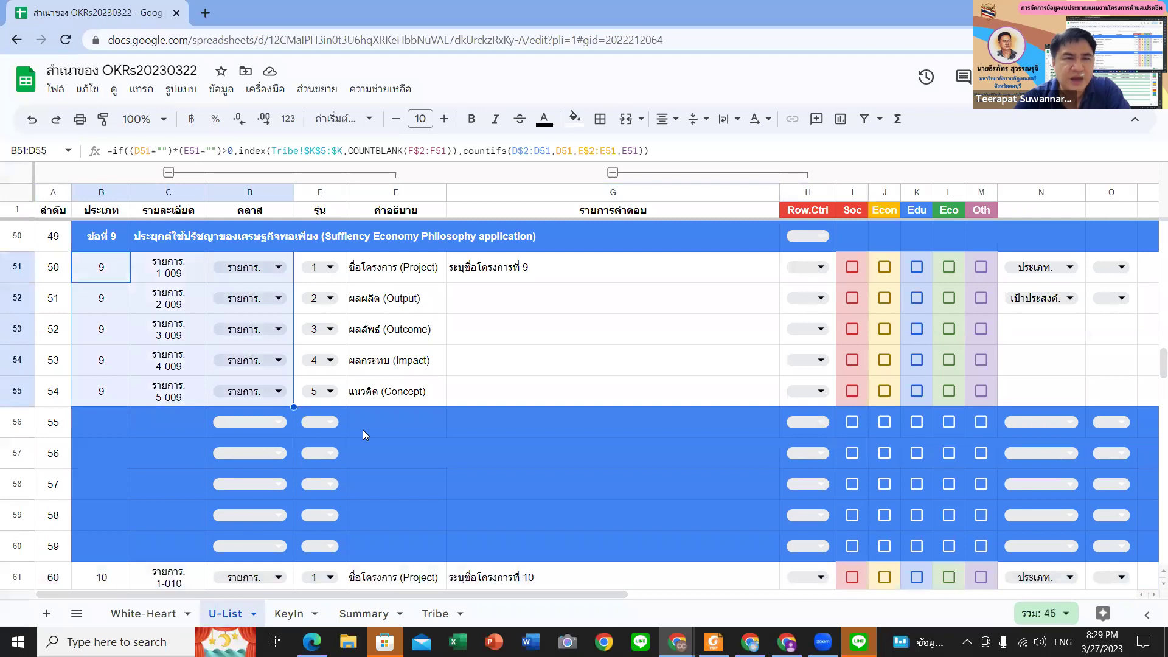
{"action": "left_click", "coordinate": [335, 397], "text": "shift"}
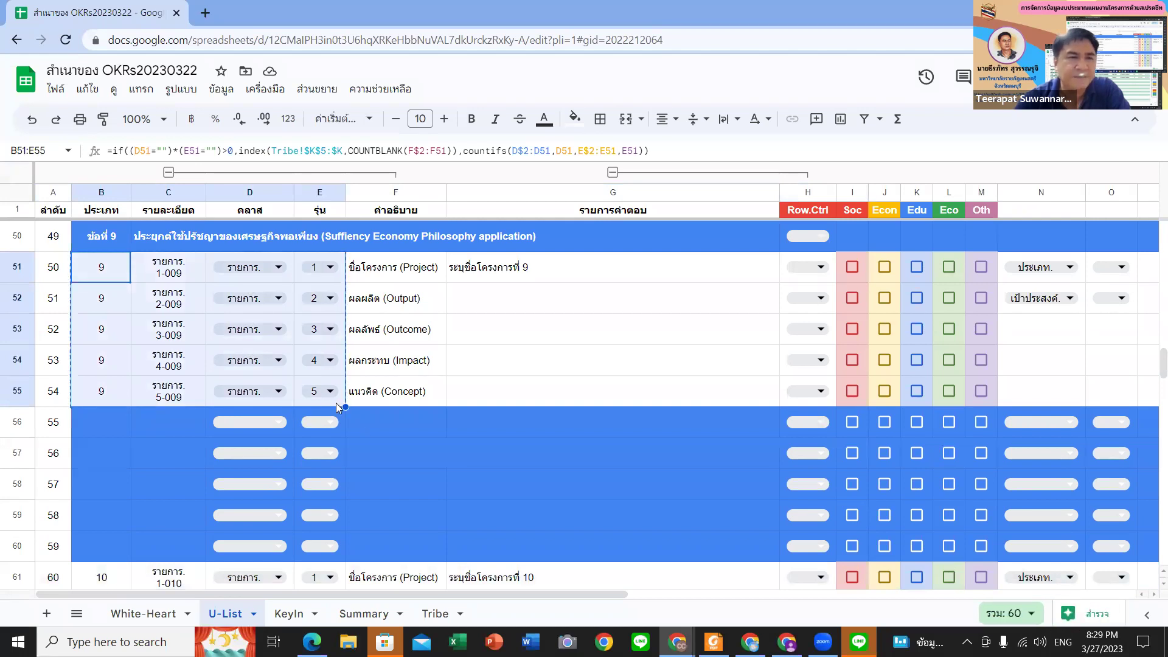
{"action": "left_click", "coordinate": [102, 431]}
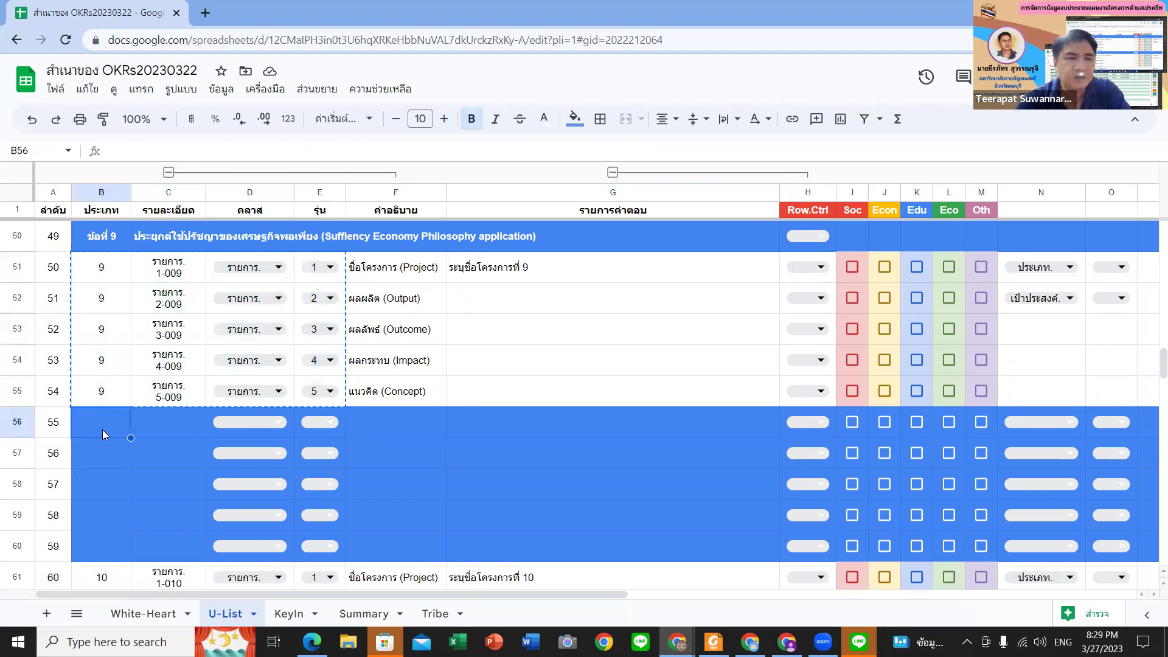
{"action": "key", "text": "ctrl+v"}
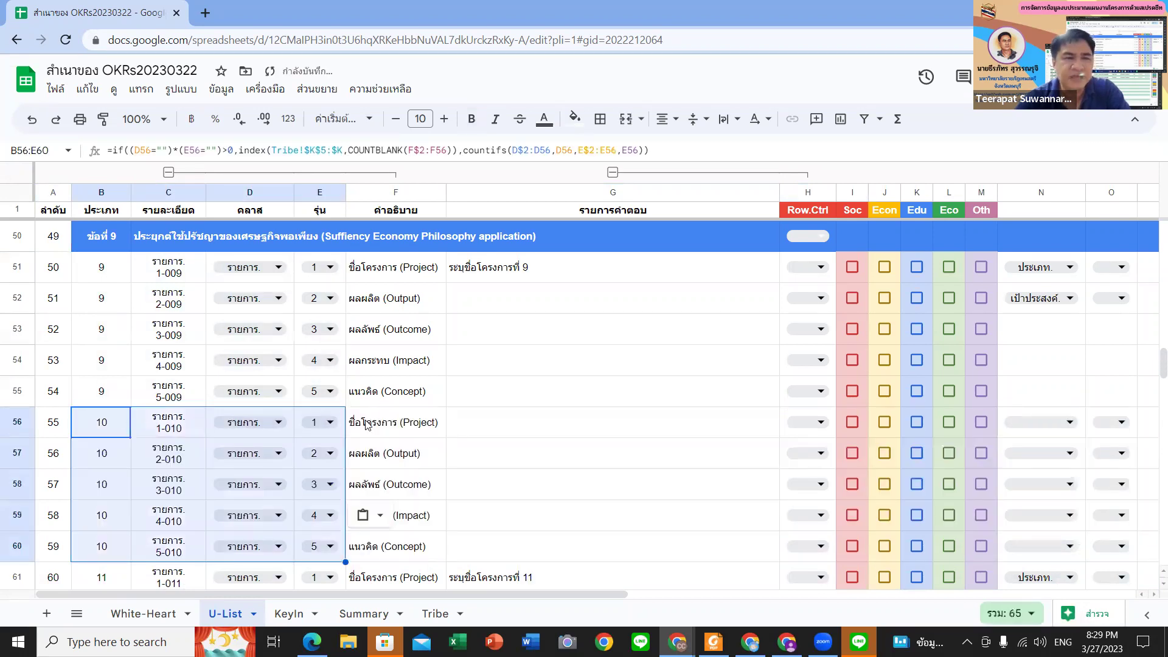
- Examine the descriptions of the new project in rows 56–60 and compare its answer cell with the project name formula in G61
{"action": "left_click", "coordinate": [367, 425]}
{"action": "left_click", "coordinate": [380, 455]}
{"action": "left_click", "coordinate": [400, 485]}
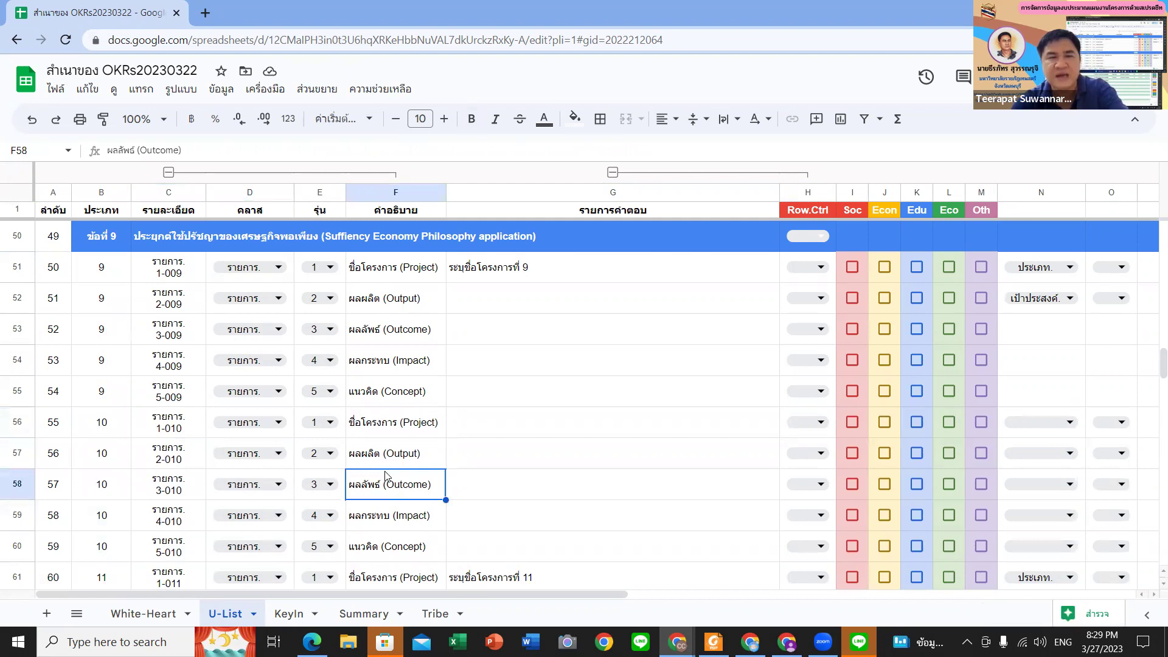
{"action": "left_click", "coordinate": [506, 577]}
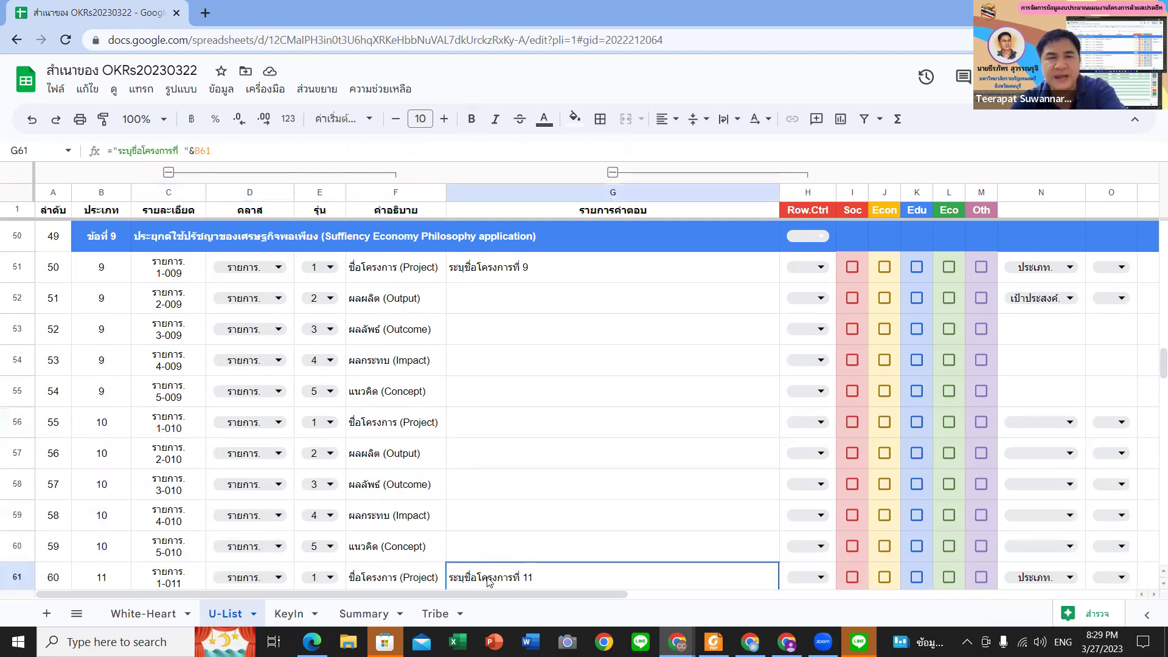
{"action": "left_click", "coordinate": [394, 583]}
{"action": "left_click", "coordinate": [518, 572]}
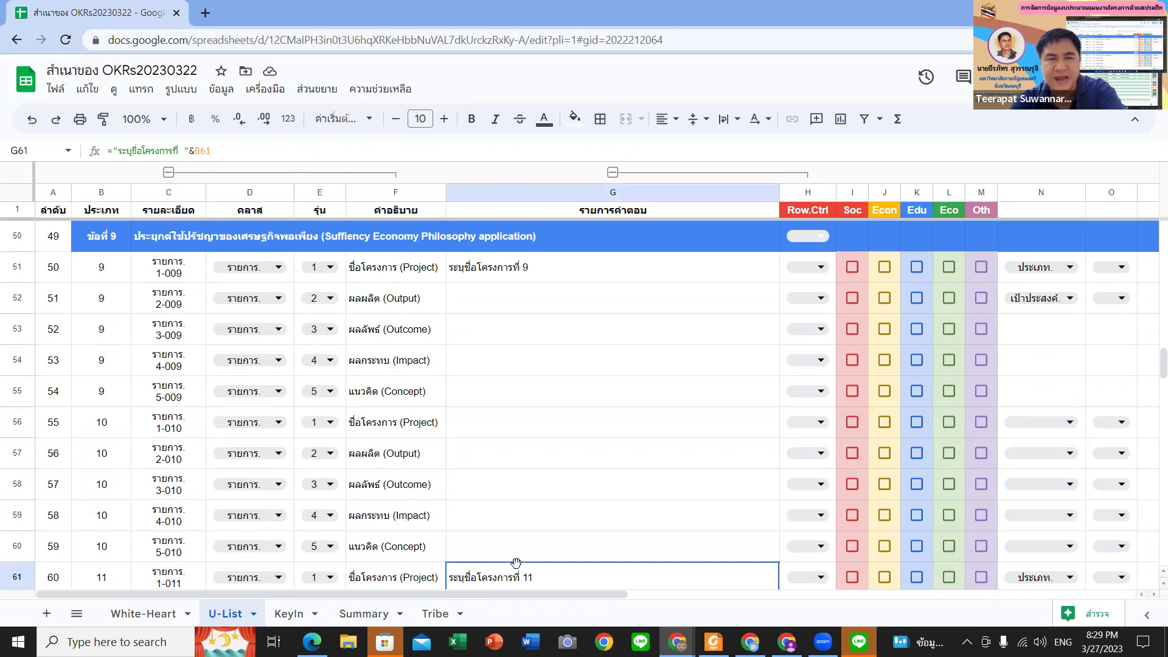
{"action": "left_click", "coordinate": [487, 424]}
{"action": "left_click", "coordinate": [399, 436]}
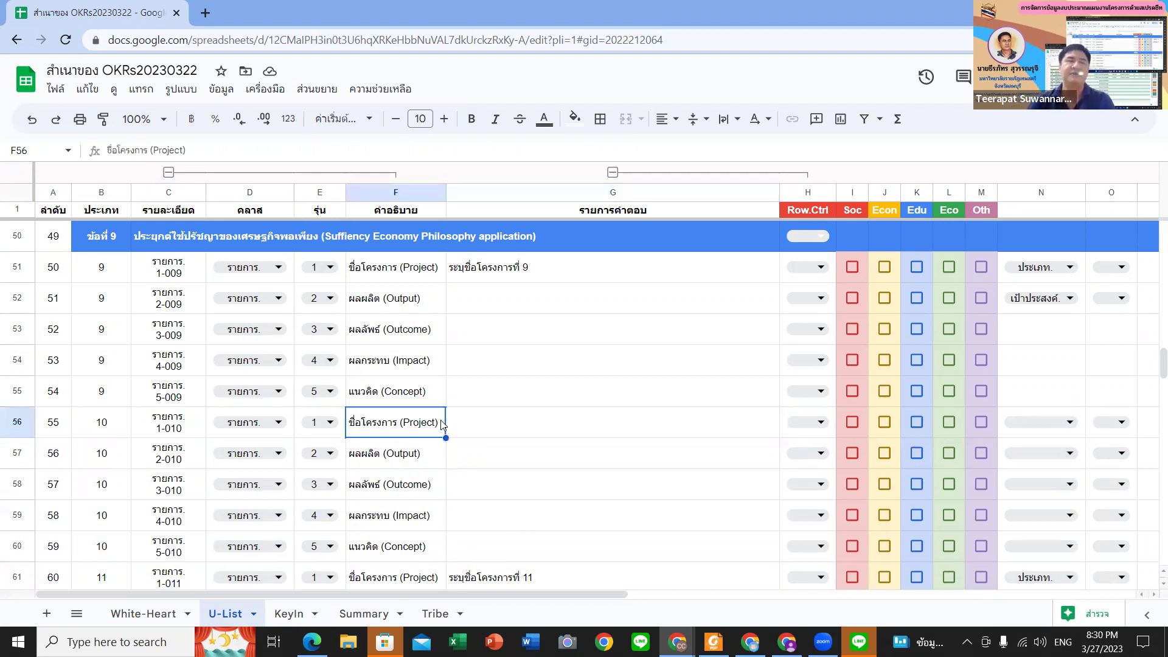
- Copy the project name formula from G51 into G56 for the new project
{"action": "left_click", "coordinate": [492, 279]}
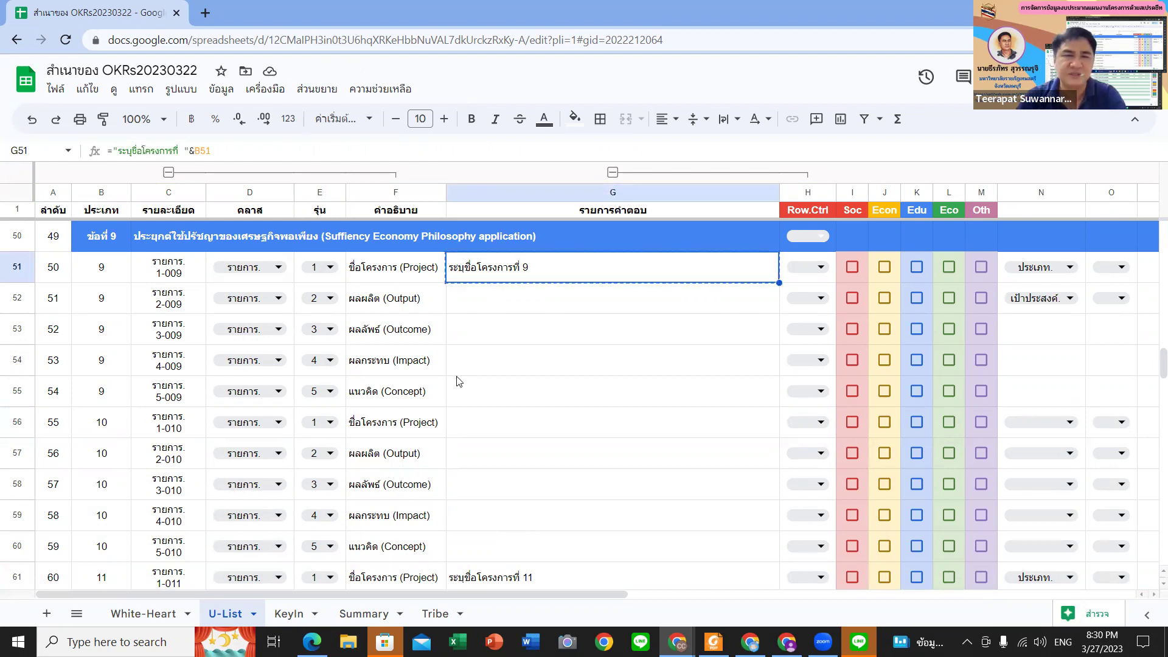
{"action": "left_click", "coordinate": [491, 419]}
{"action": "key", "text": "ctrl+v"}
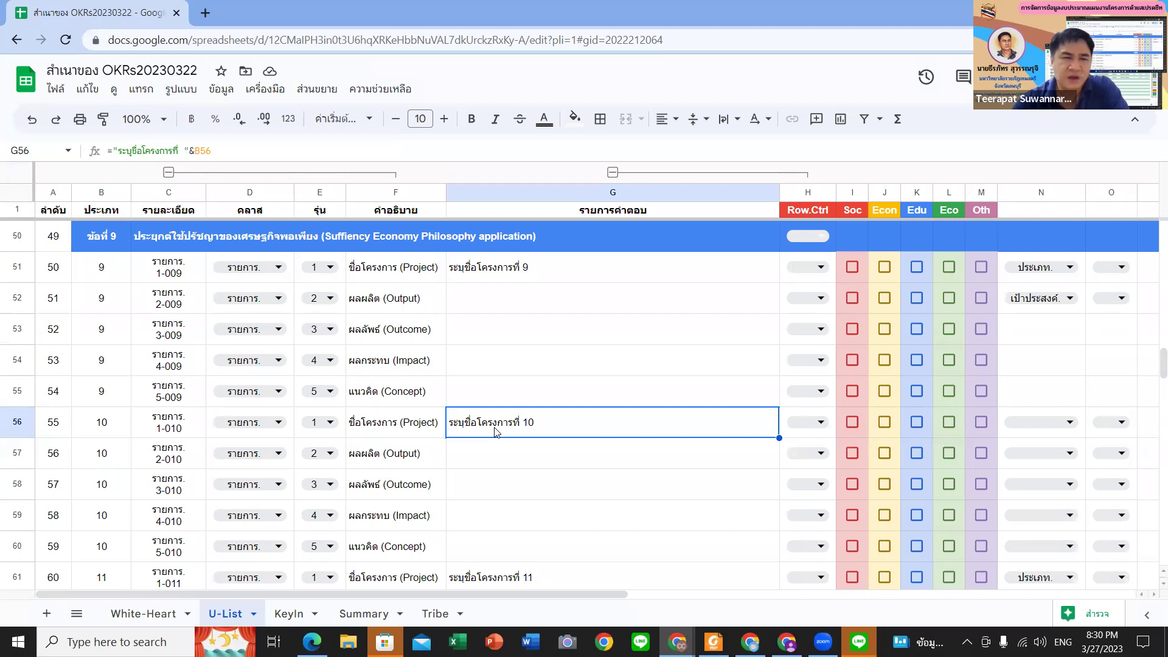
- Go to the KeyIn sheet and compare the names and budget amounts of projects 9, 10 and 11 in rows 21–23
{"action": "left_click", "coordinate": [287, 614]}
{"action": "left_click", "coordinate": [393, 419]}
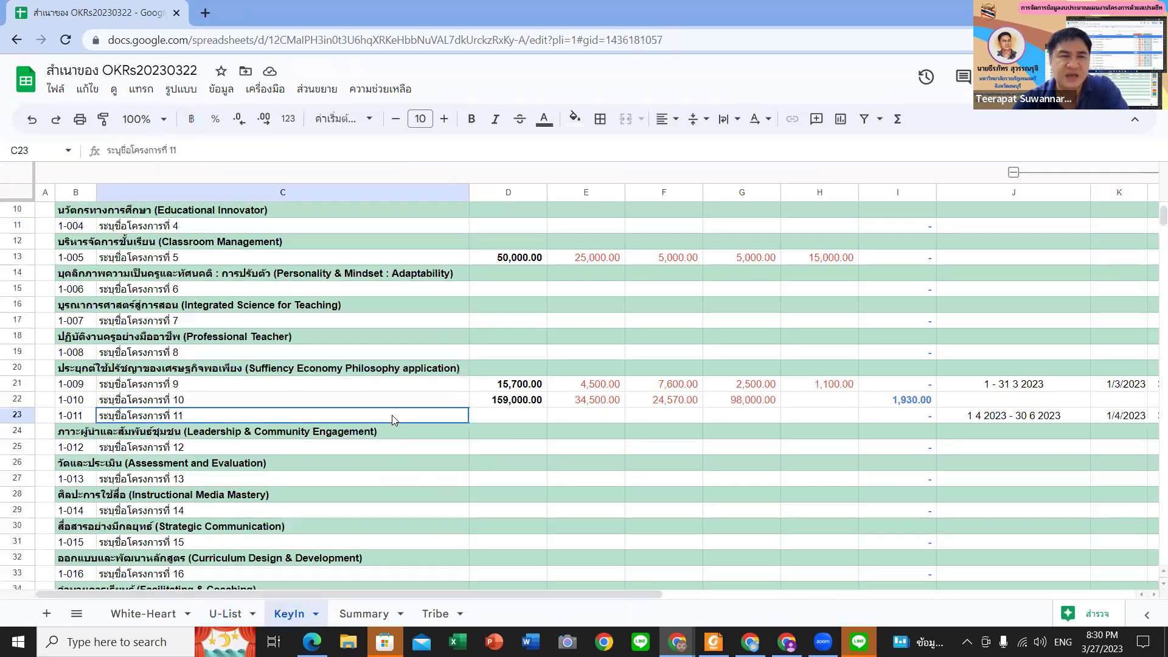
{"action": "left_click", "coordinate": [501, 414]}
{"action": "left_click", "coordinate": [582, 415]}
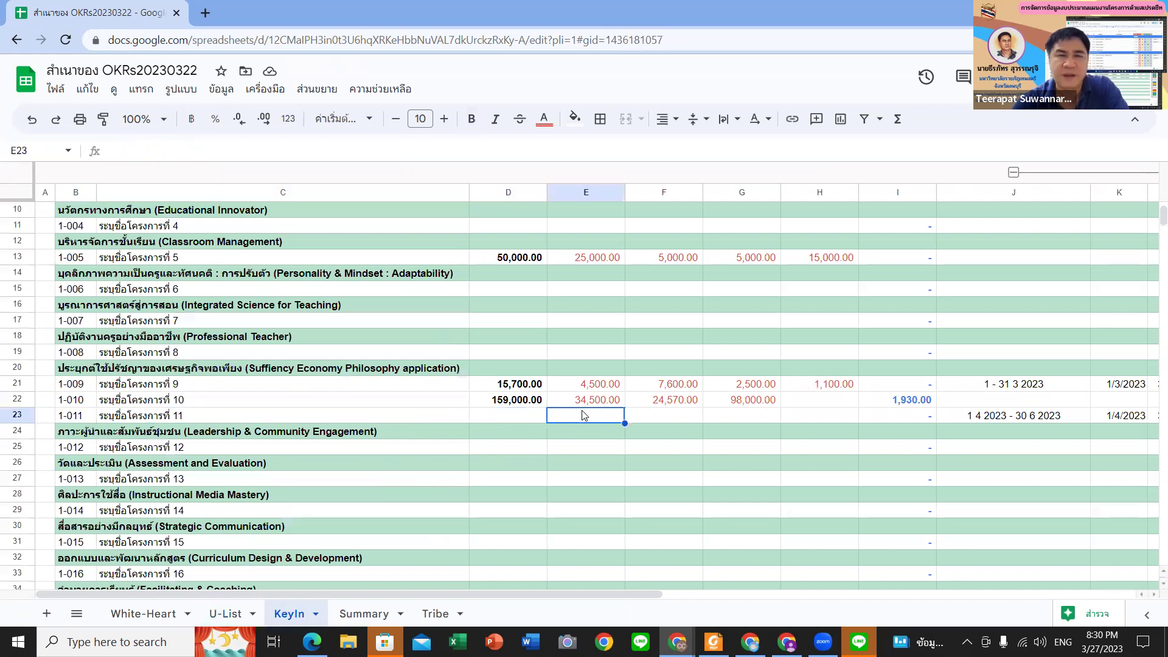
{"action": "left_click", "coordinate": [347, 388]}
{"action": "left_click", "coordinate": [342, 401]}
{"action": "left_click", "coordinate": [520, 401]}
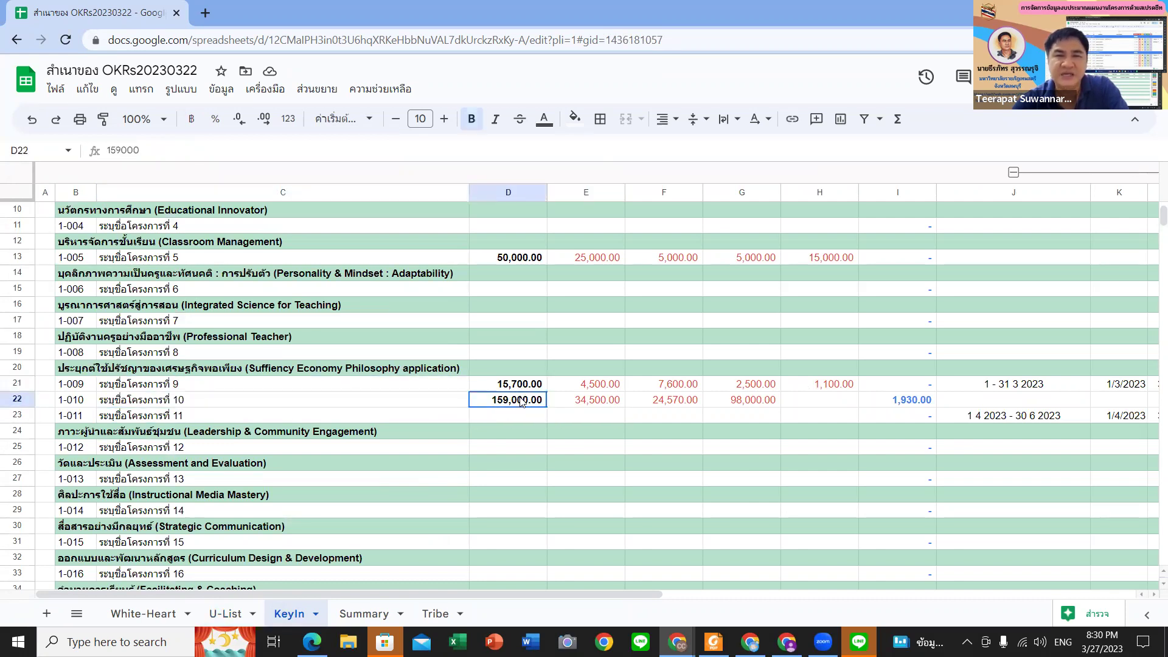
{"action": "left_click", "coordinate": [578, 404]}
{"action": "left_click", "coordinate": [589, 387]}
{"action": "left_click", "coordinate": [517, 419]}
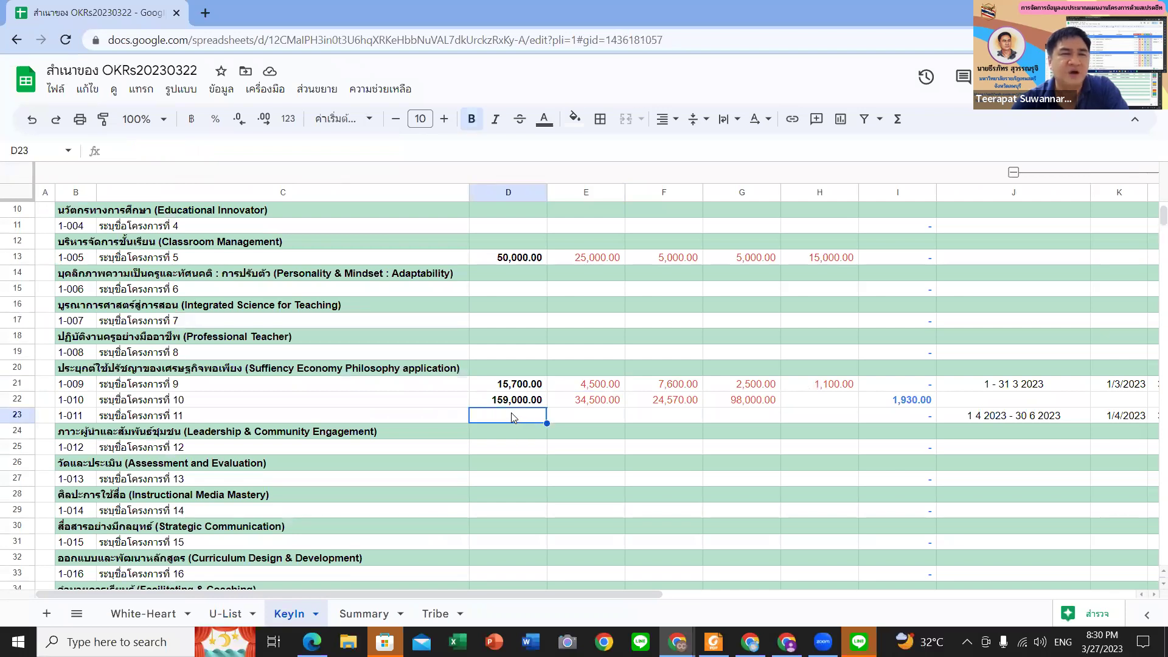
- Insert one row above row 22 on the KeyIn sheet so the existing budget amounts line up with project 11
{"action": "left_click", "coordinate": [16, 416]}
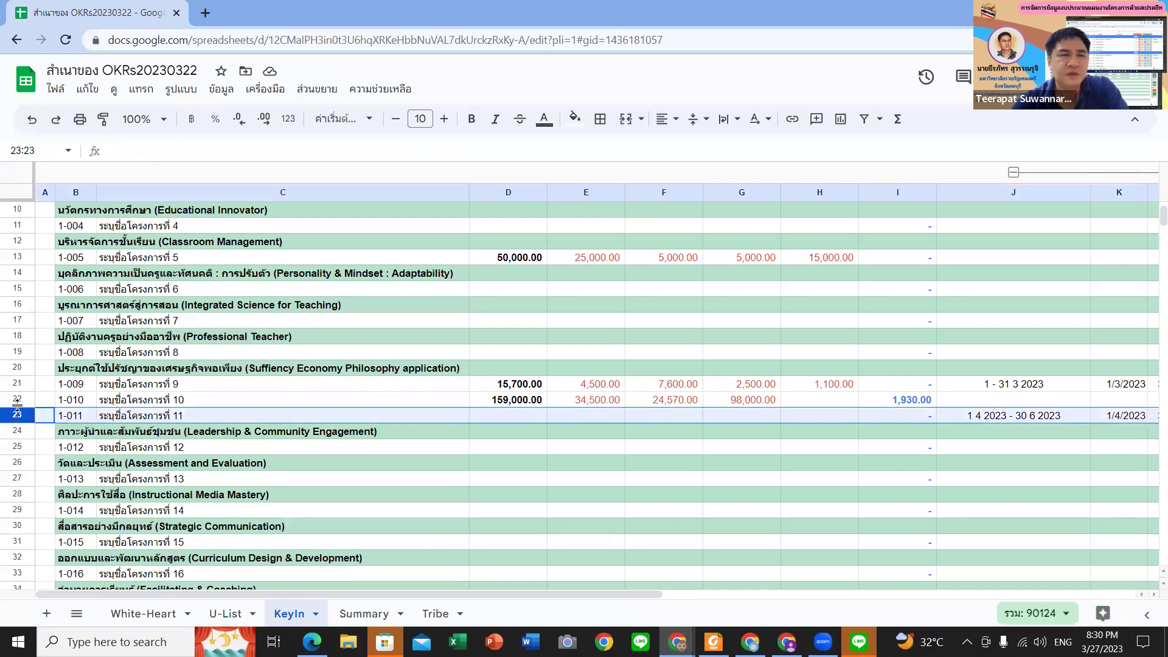
{"action": "left_click", "coordinate": [17, 400]}
{"action": "right_click", "coordinate": [17, 399]}
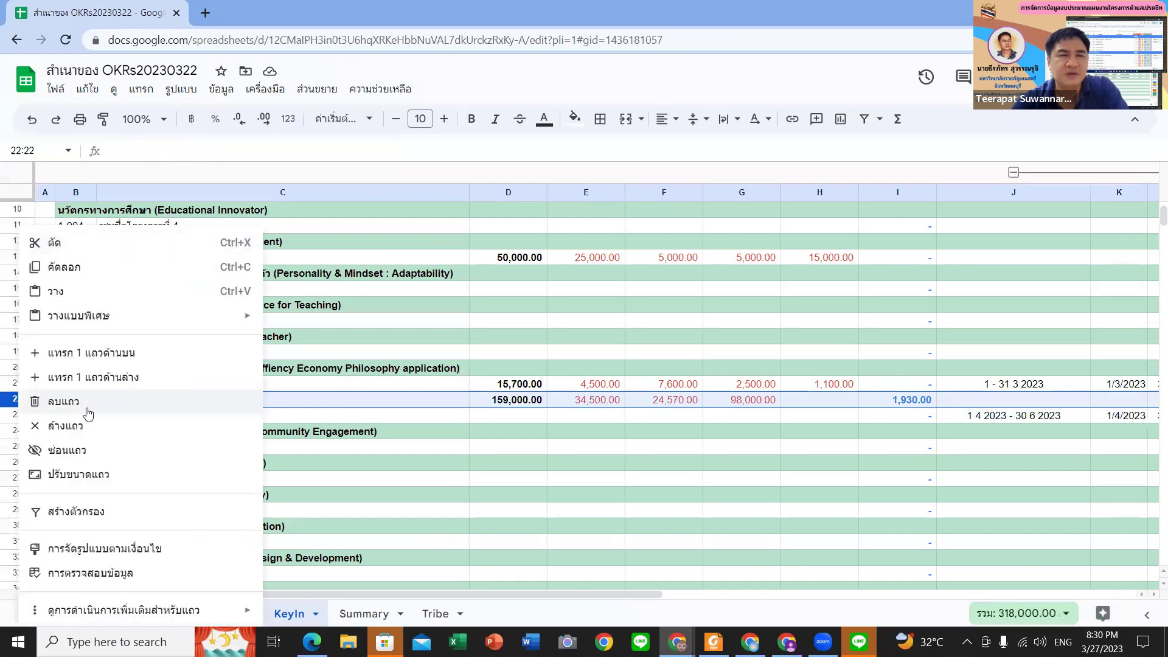
{"action": "left_click", "coordinate": [115, 357]}
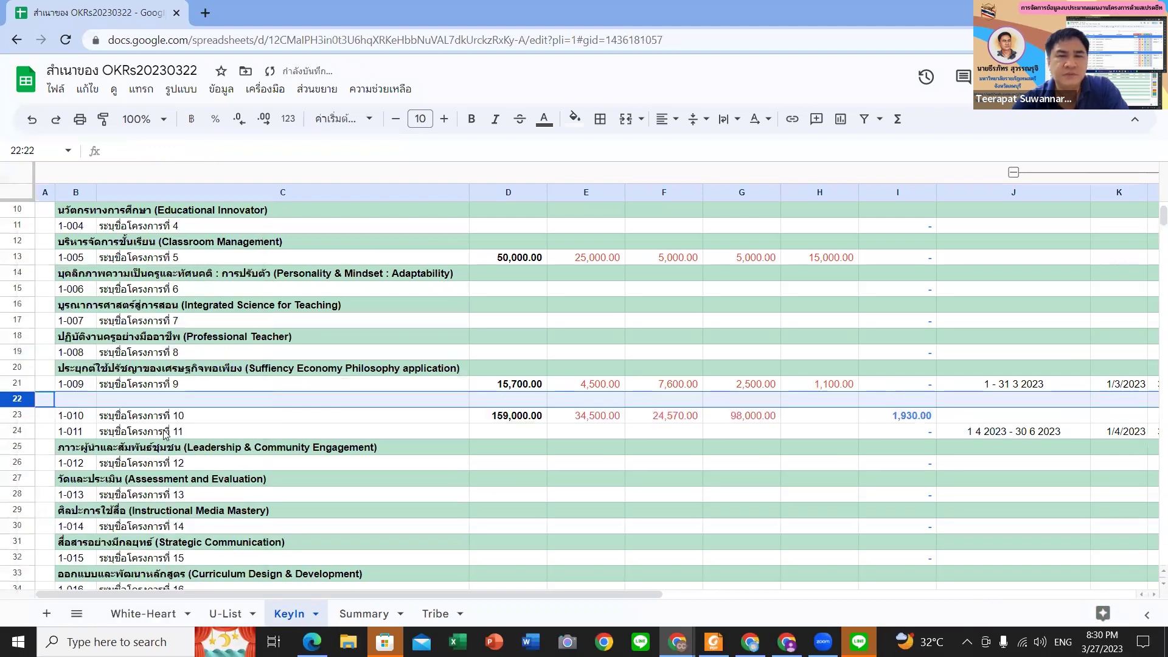
{"action": "left_click", "coordinate": [160, 419]}
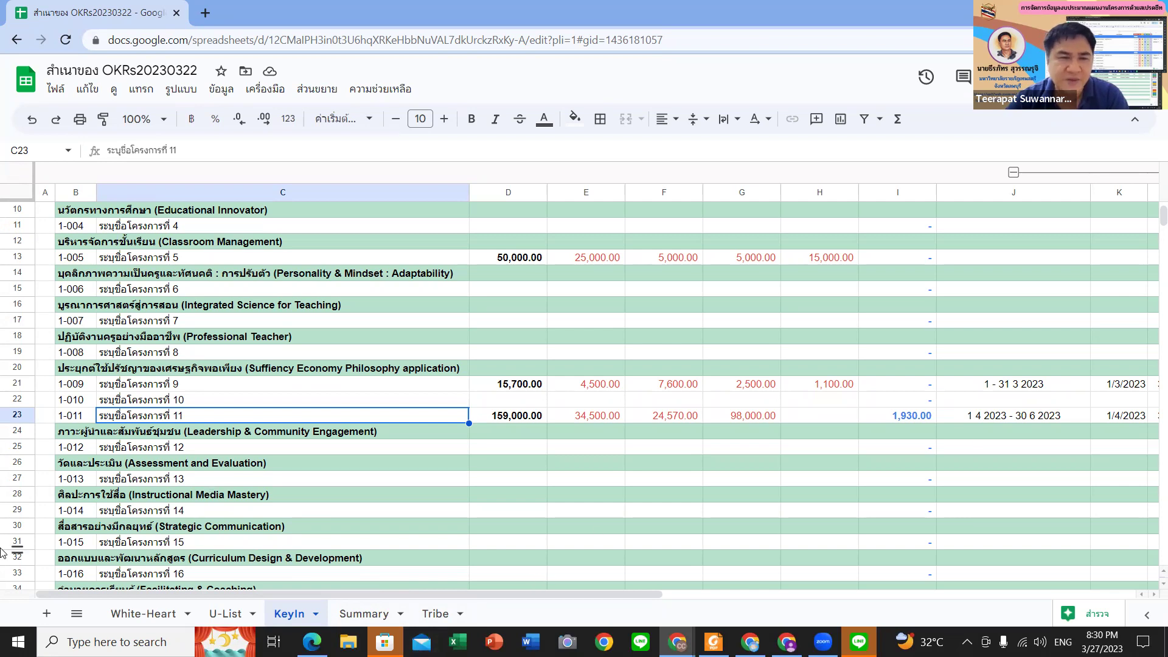
- Duplicate the Summary sheet, keeping the copy's default name
{"action": "left_click", "coordinate": [230, 614]}
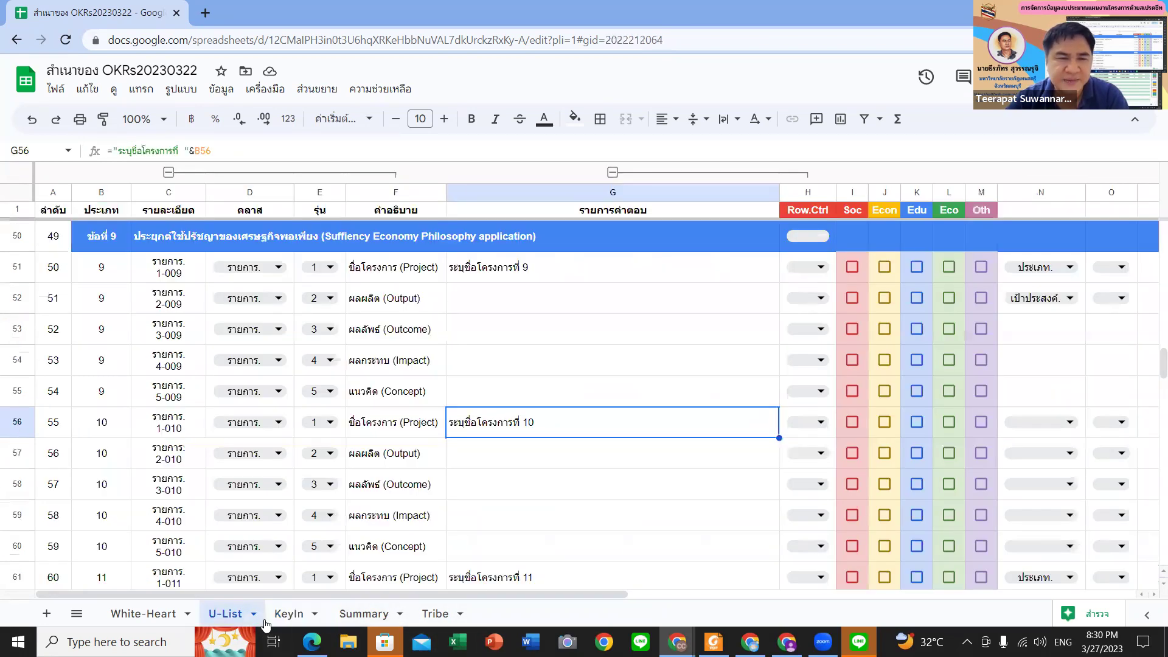
{"action": "left_click", "coordinate": [365, 614]}
{"action": "scroll", "coordinate": [71, 369], "scroll_direction": "up", "scroll_amount": 3}
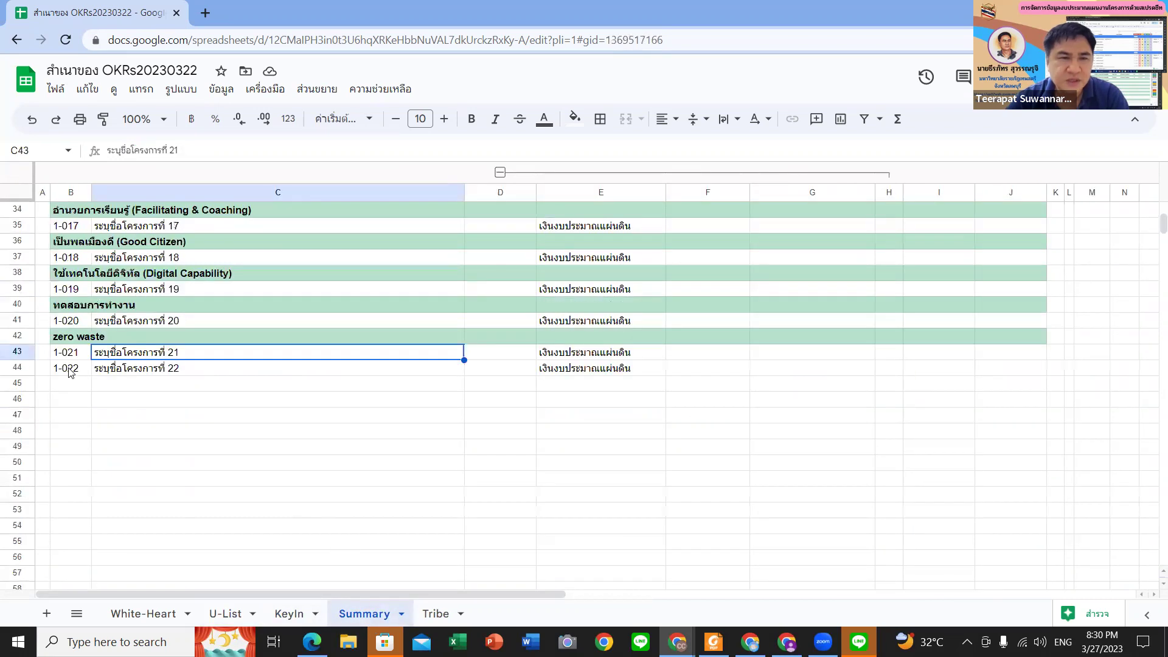
{"action": "right_click", "coordinate": [369, 610]}
{"action": "left_click", "coordinate": [384, 381]}
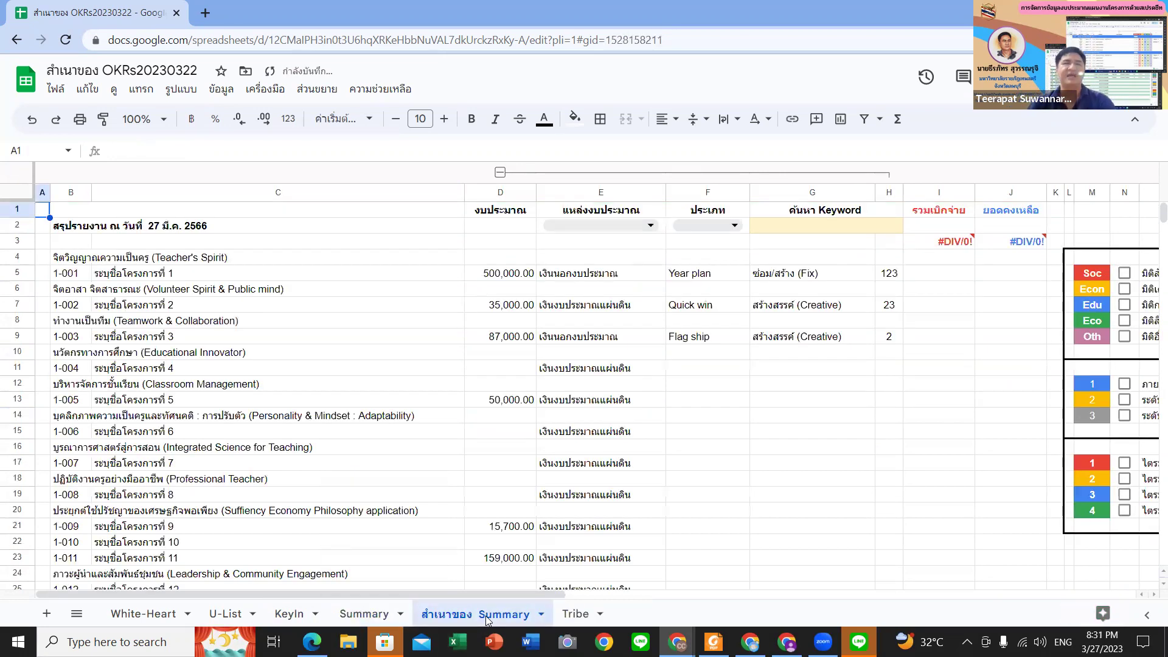
{"action": "double_click", "coordinate": [486, 614]}
{"action": "left_click", "coordinate": [479, 614]}
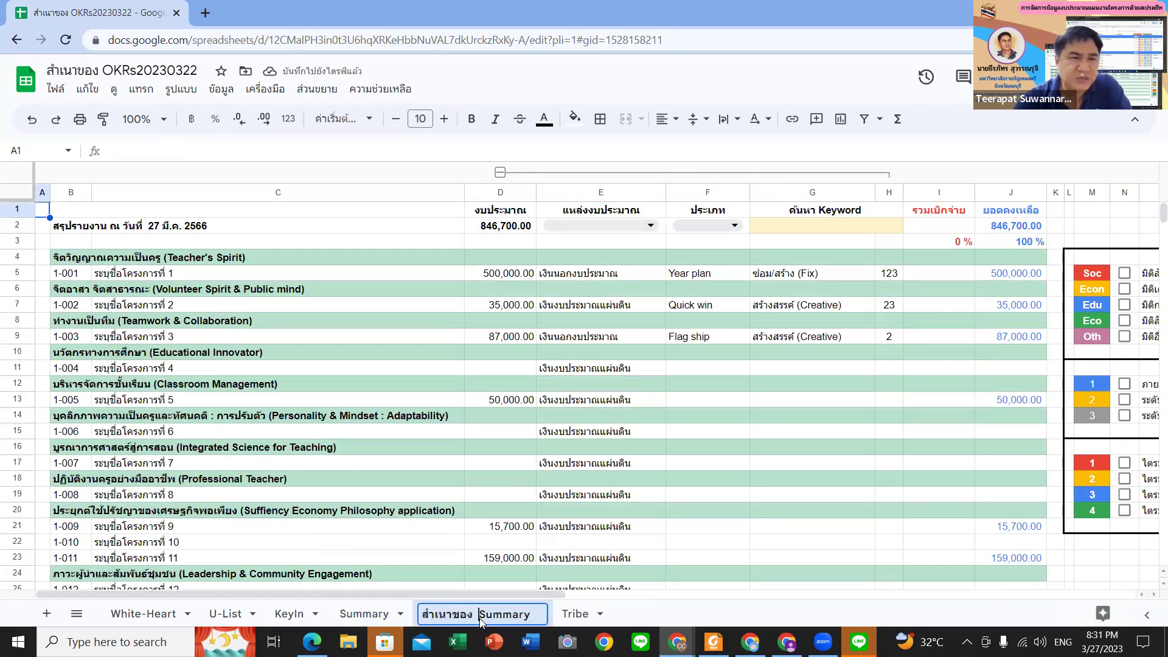
{"action": "left_click", "coordinate": [288, 479]}
- Open the arrayformula in cell B4 of the copied Summary sheet to inspect it
{"action": "key", "text": "Down"}
{"action": "key", "text": "Down"}
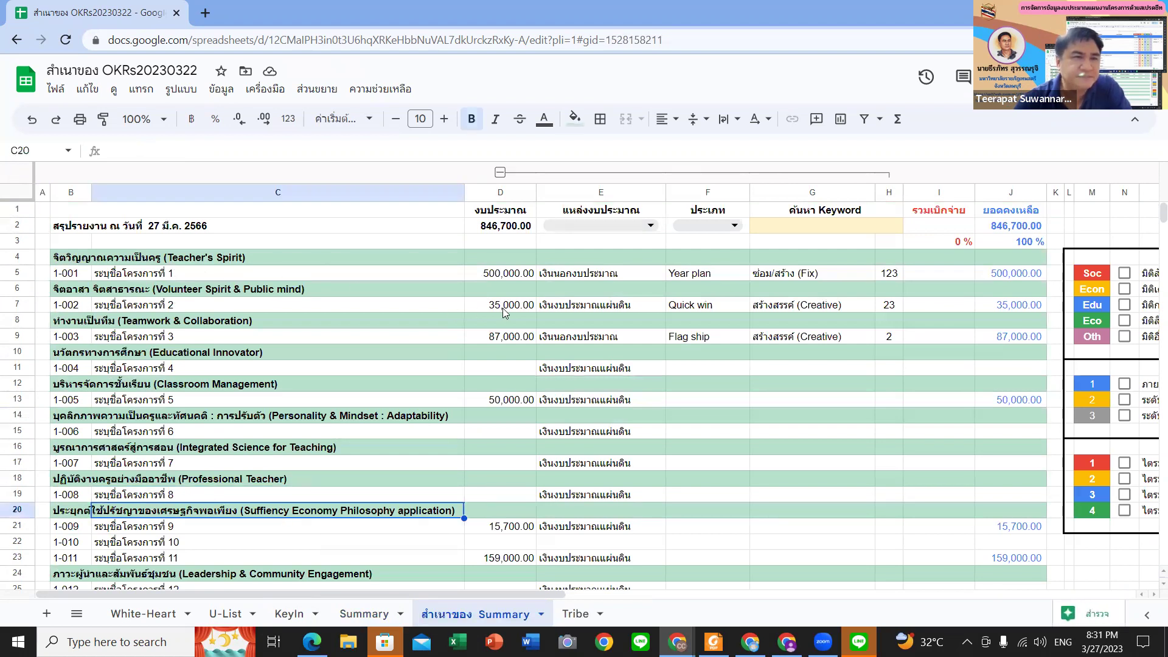
{"action": "left_click", "coordinate": [72, 263]}
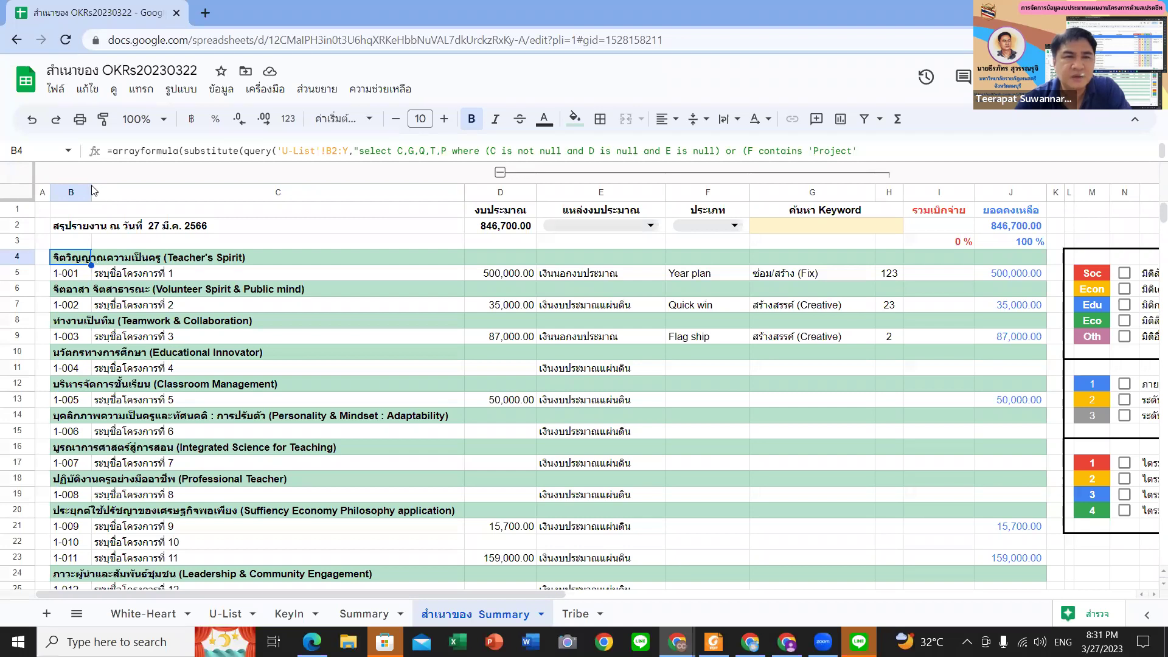
{"action": "mouse_move", "coordinate": [91, 192]}
{"action": "left_mouse_down"}
{"action": "mouse_move", "coordinate": [234, 193]}
{"action": "mouse_move", "coordinate": [64, 193]}
{"action": "mouse_move", "coordinate": [90, 192]}
{"action": "left_mouse_up"}
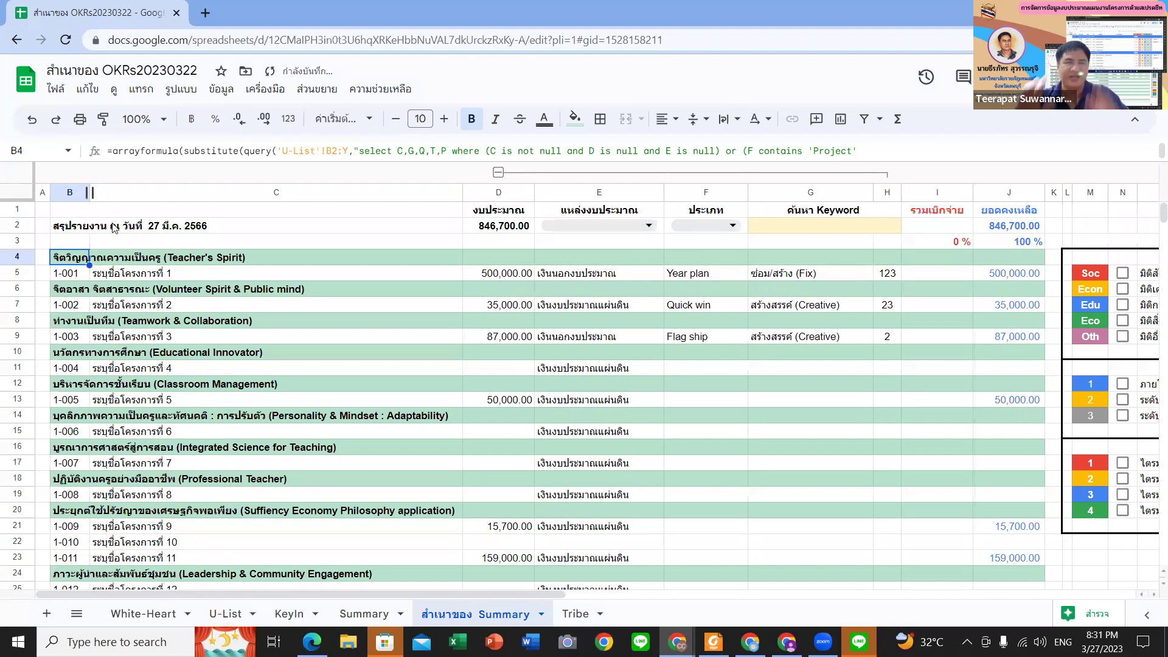
{"action": "left_click", "coordinate": [104, 262]}
{"action": "left_click", "coordinate": [79, 260]}
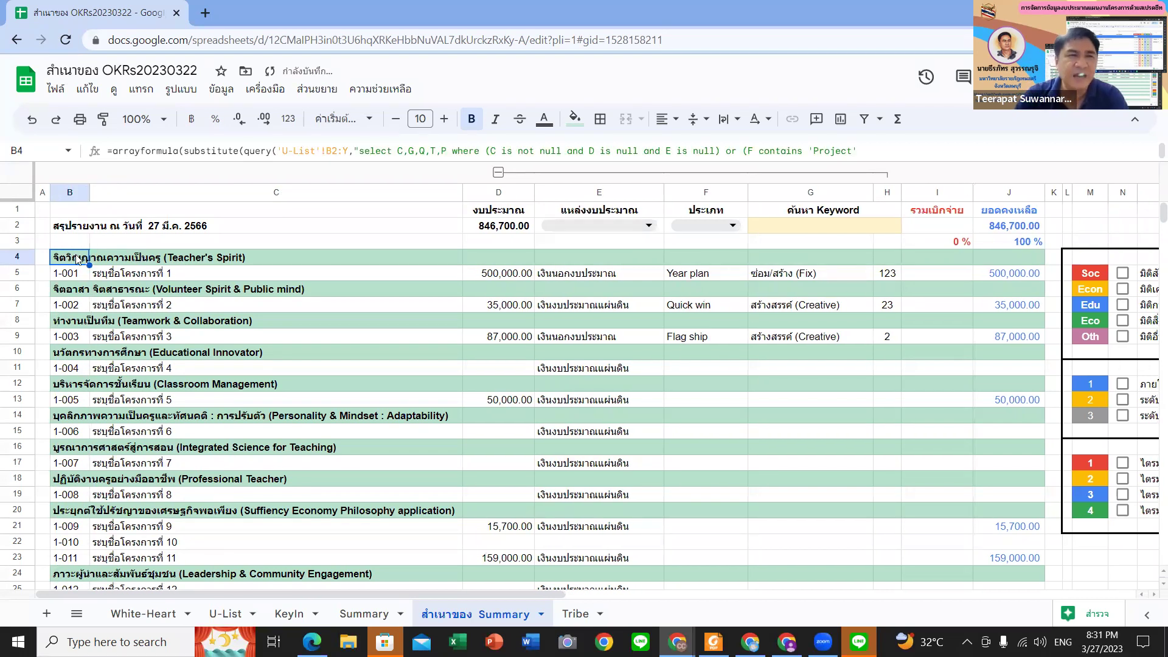
{"action": "double_click", "coordinate": [77, 257]}
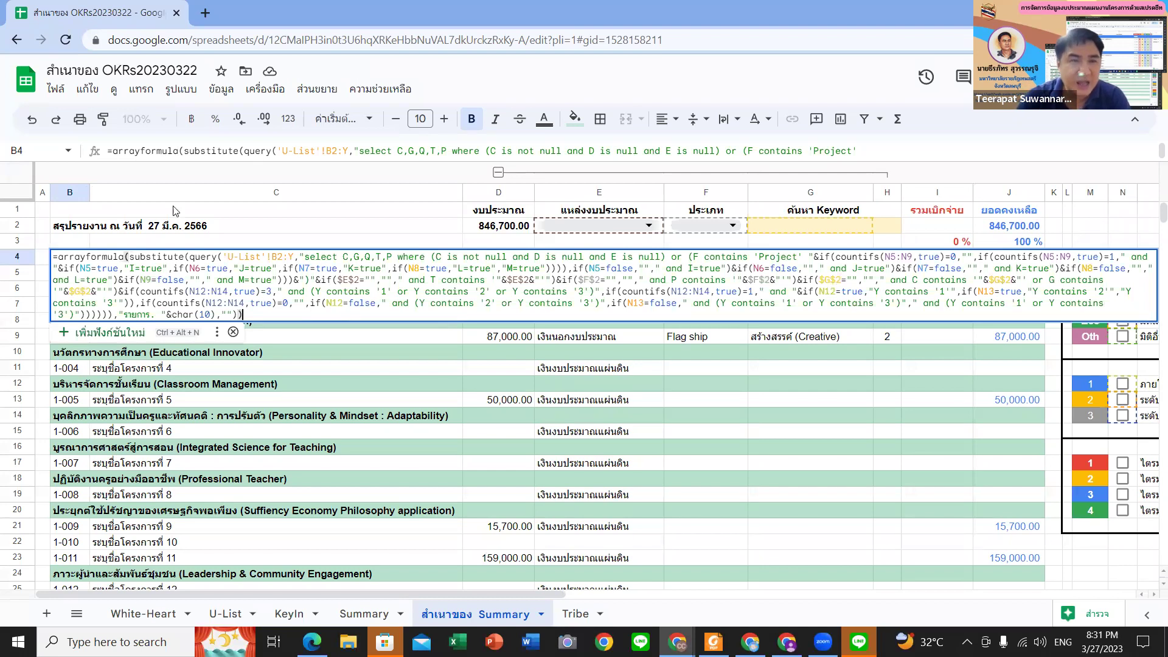
- Enlarge the formula bar to read B4's entire formula, then close the formula without changing it
{"action": "left_click", "coordinate": [163, 150]}
{"action": "left_click", "coordinate": [194, 152]}
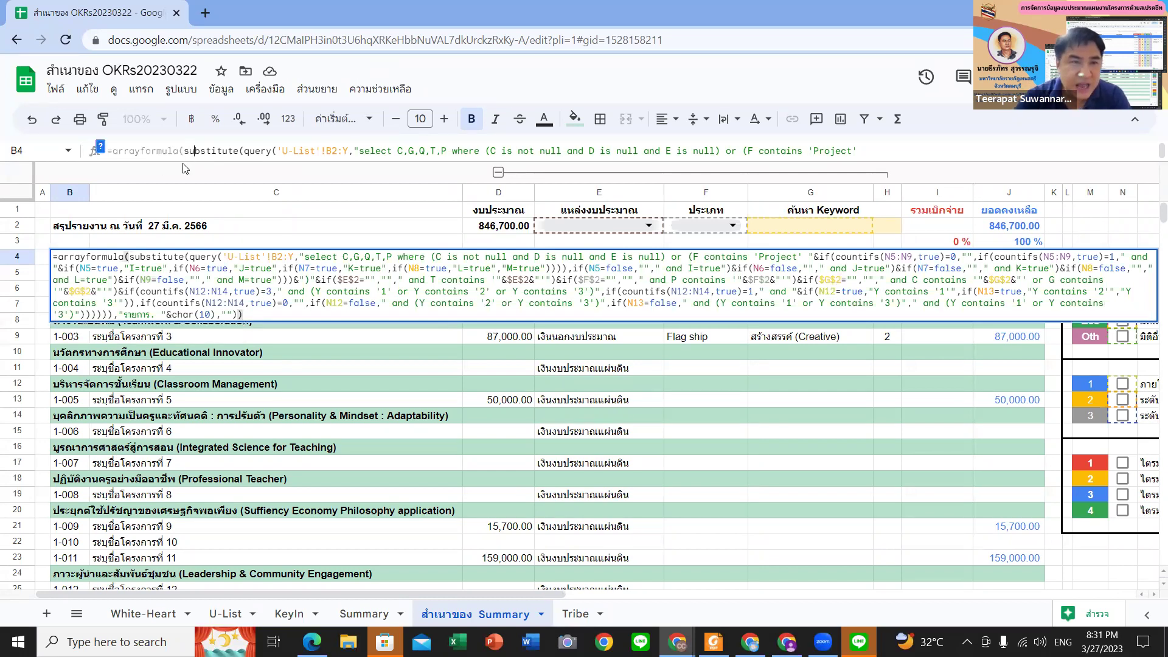
{"action": "left_click_drag", "start_coordinate": [184, 160], "coordinate": [180, 276]}
{"action": "left_click", "coordinate": [169, 150]}
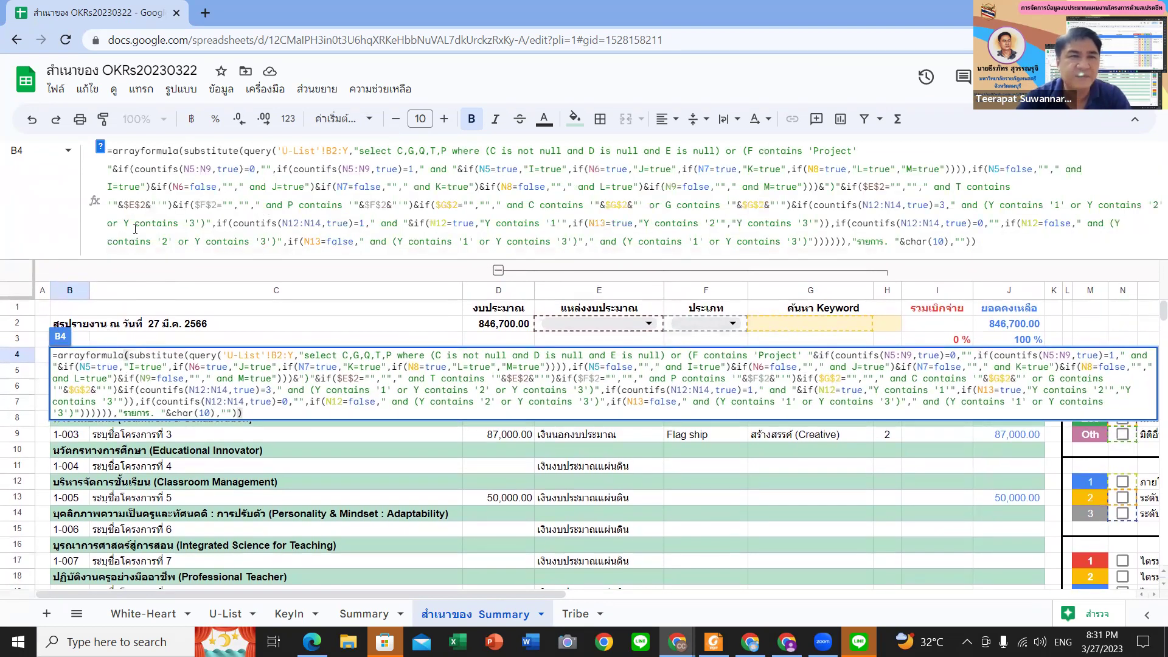
{"action": "key", "text": "Return"}
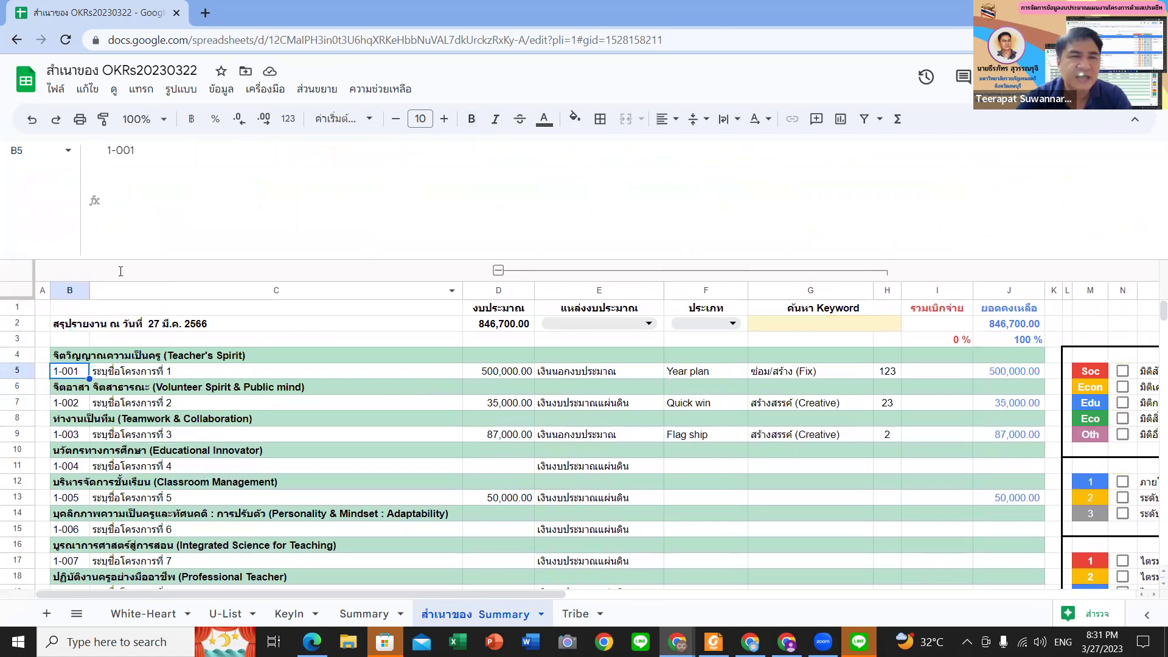
- Remove the arrayformula and substitute wrappers and substitute's trailing arguments from the copied Summary sheet's B4 formula, leaving only the query function
{"action": "key", "text": "Up"}
{"action": "left_click", "coordinate": [179, 151]}
{"action": "left_click_drag", "start_coordinate": [179, 151], "coordinate": [118, 152]}
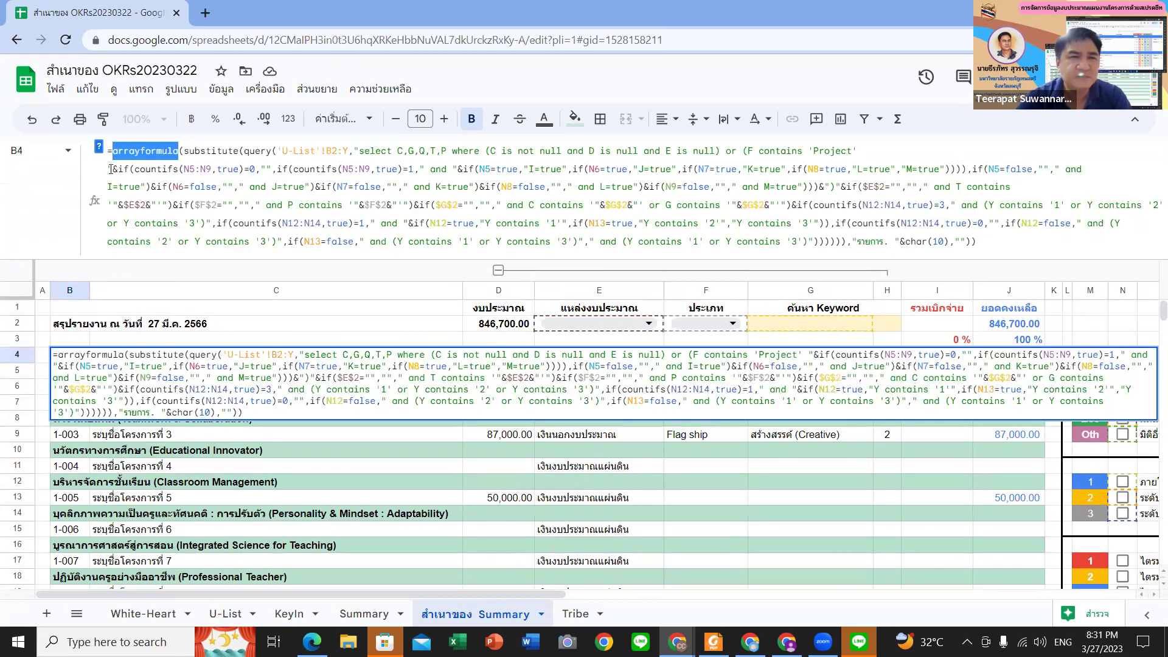
{"action": "key", "text": "Left"}
{"action": "type", "text": "query"}
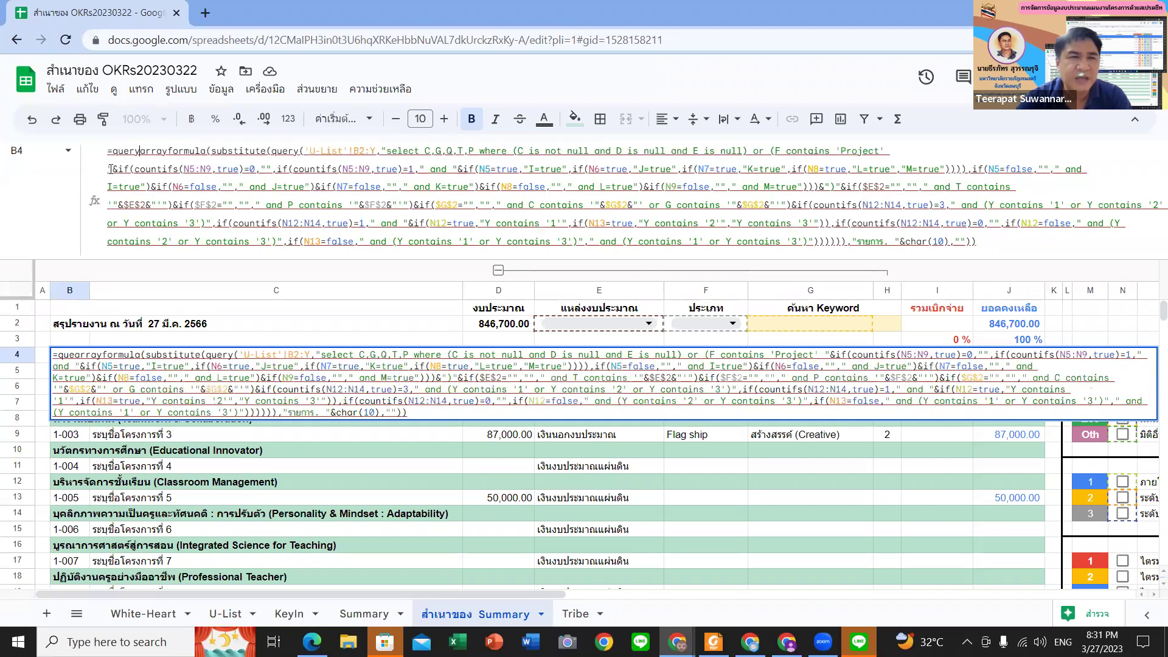
{"action": "type", "text": "("}
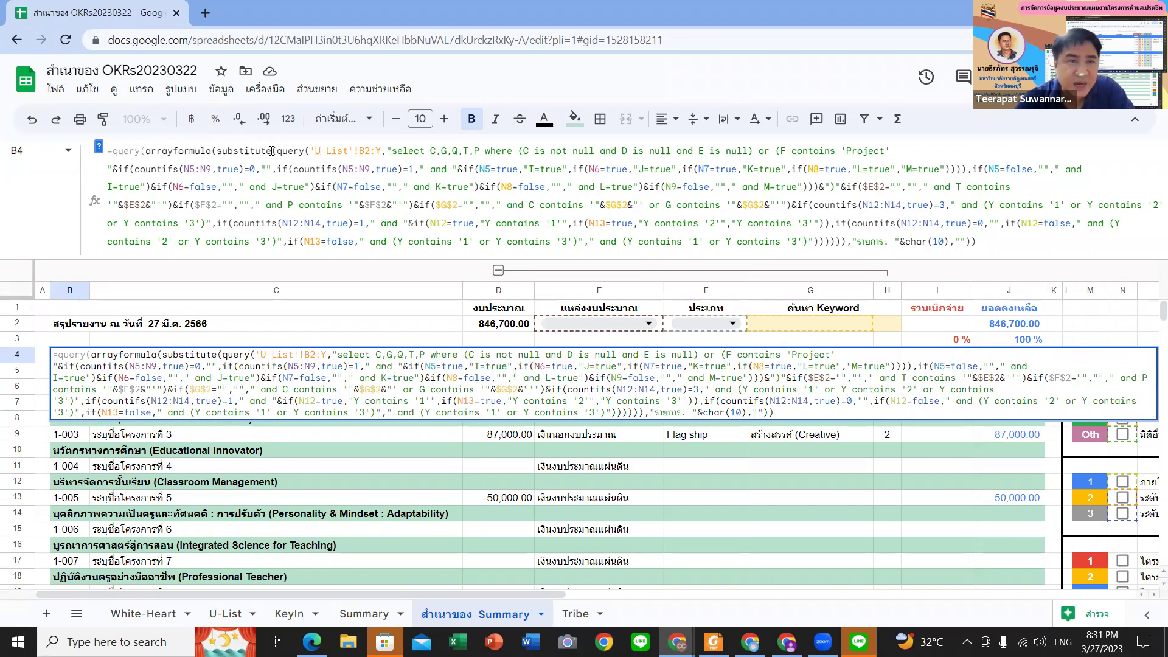
{"action": "left_click_drag", "start_coordinate": [271, 152], "coordinate": [112, 153]}
{"action": "key", "text": "BackSpace"}
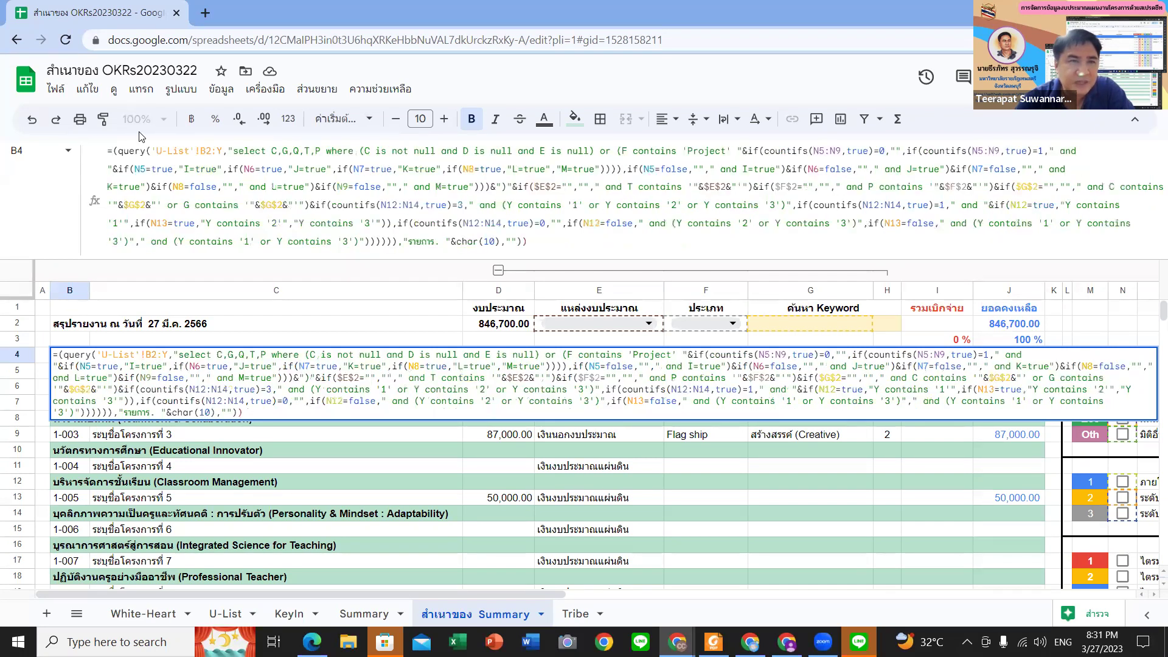
{"action": "key", "text": "Delete"}
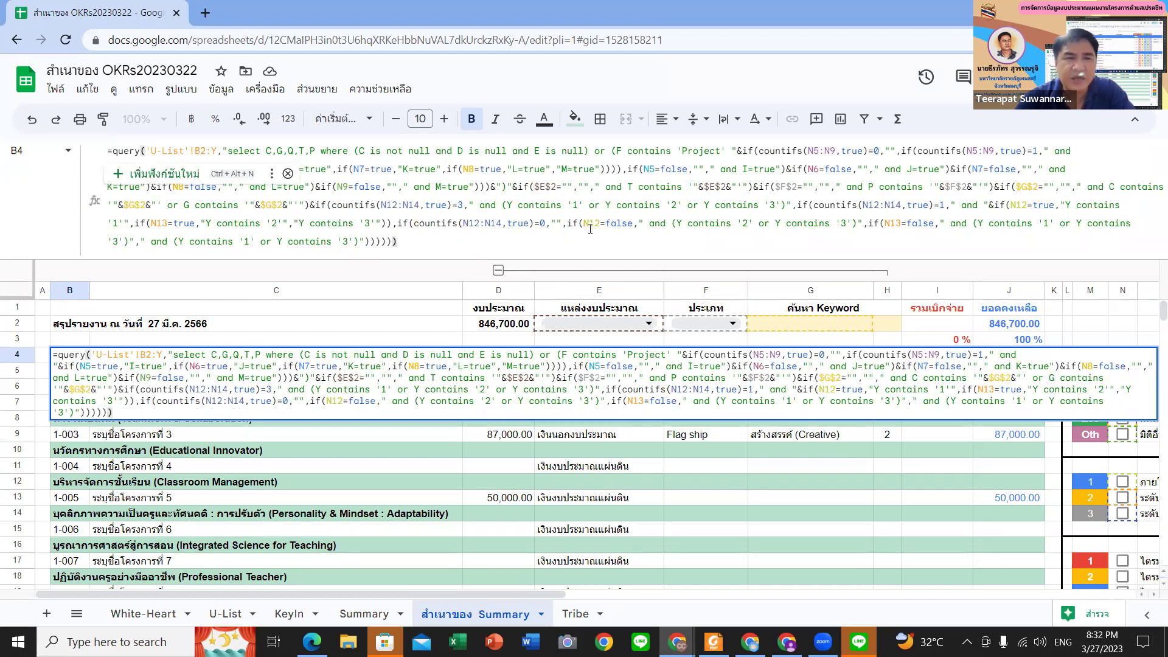
{"action": "key", "text": "Return"}
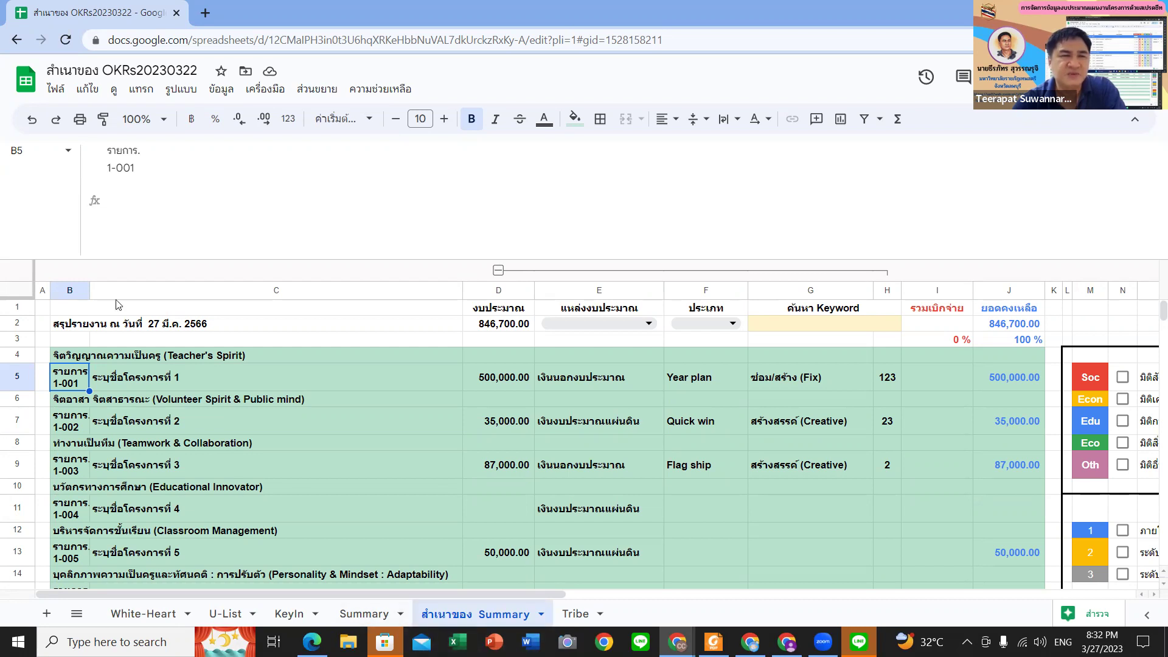
- Delete the dynamic filter conditions from B4's query, from &if(countifs(N5:N9,true)=0 after 'Project' through the end of the formula
{"action": "left_click", "coordinate": [70, 357]}
{"action": "left_click", "coordinate": [177, 169]}
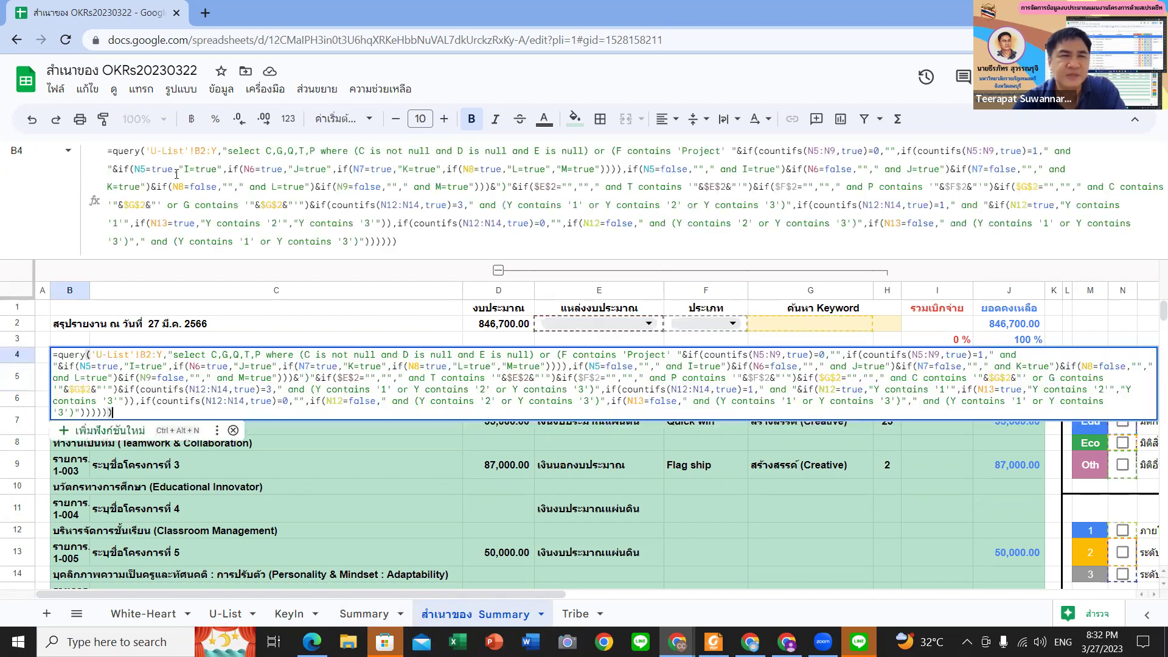
{"action": "left_click", "coordinate": [146, 150]}
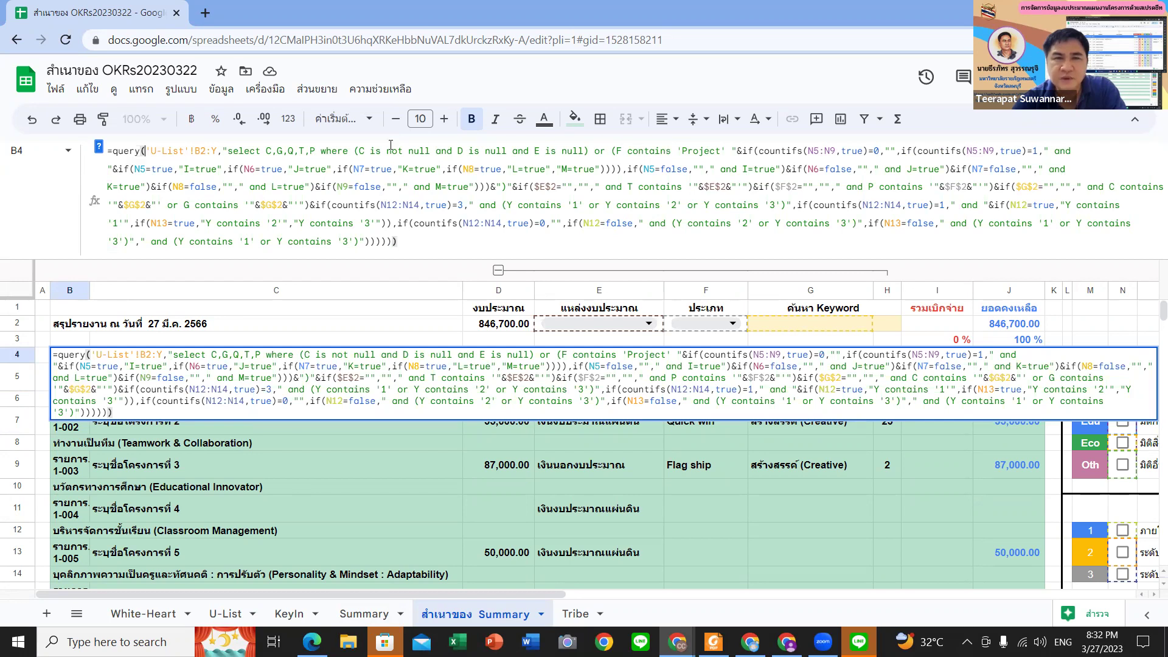
{"action": "left_click", "coordinate": [749, 159]}
{"action": "left_click_drag", "start_coordinate": [743, 152], "coordinate": [910, 171]}
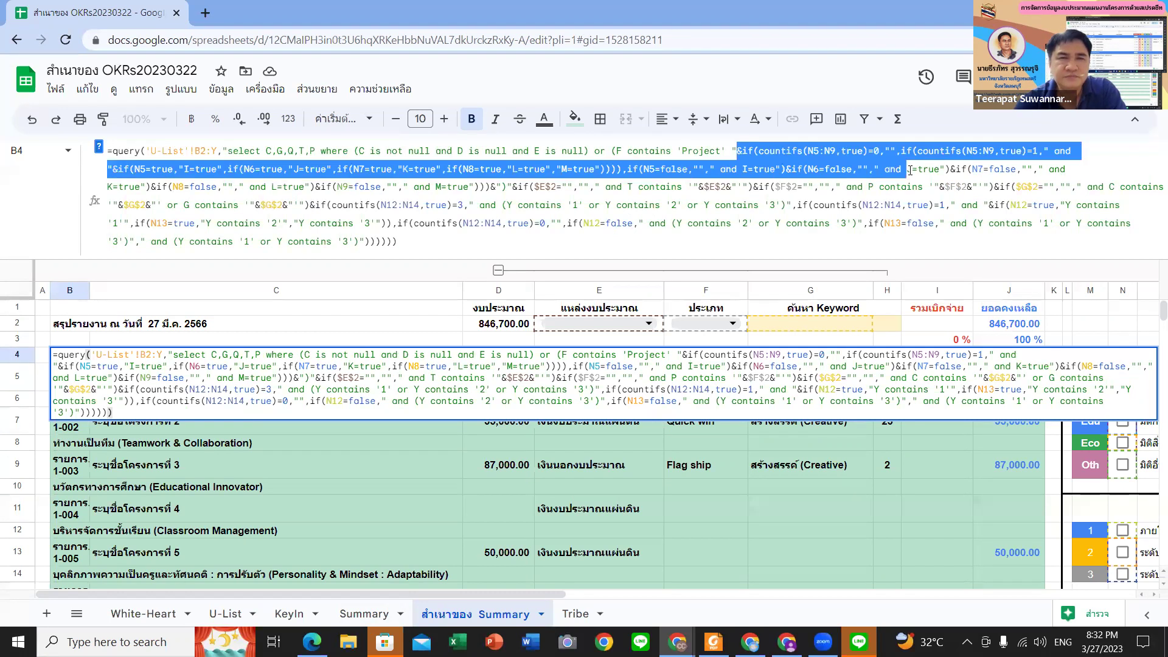
{"action": "left_click", "coordinate": [737, 151]}
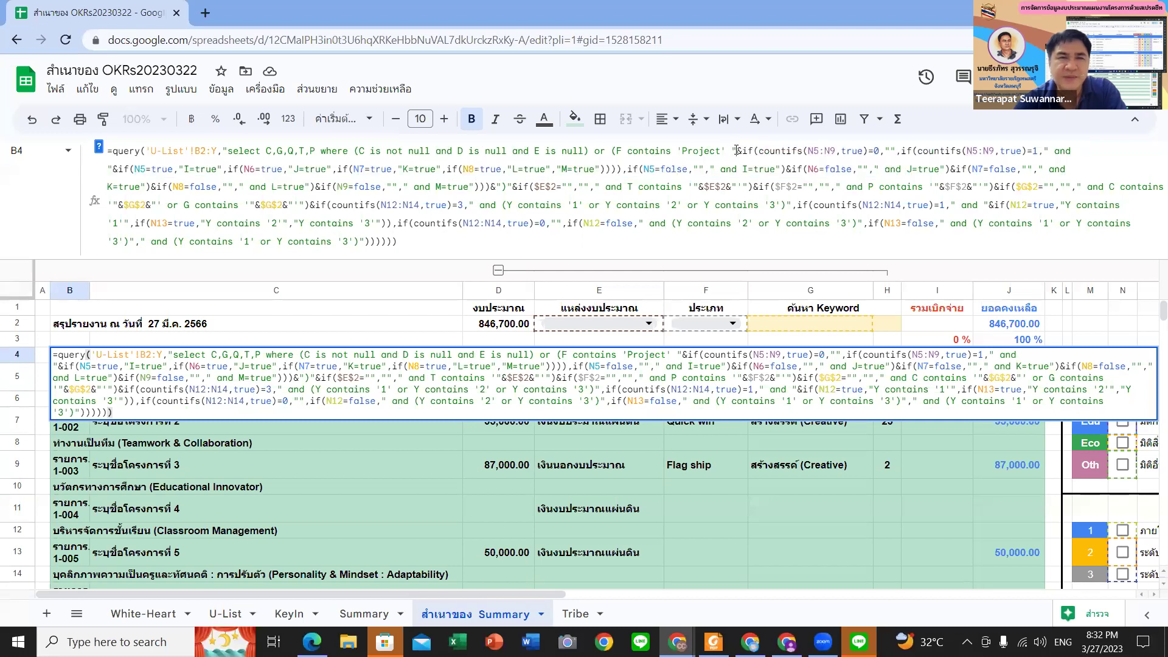
{"action": "left_click_drag", "start_coordinate": [826, 160], "coordinate": [619, 175]}
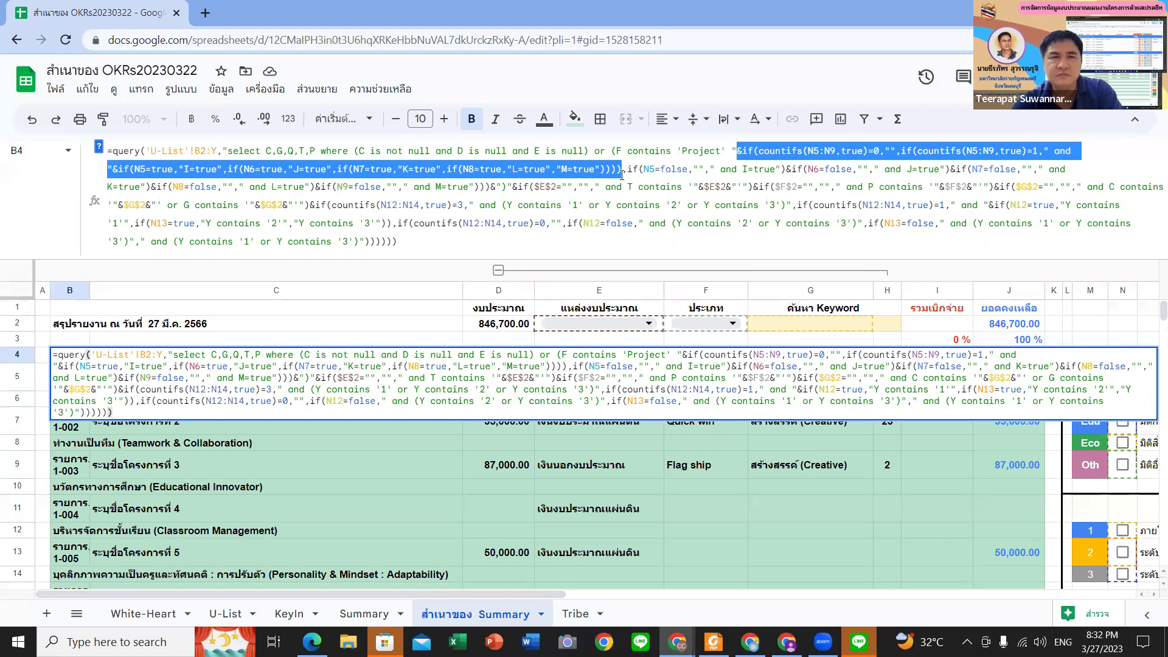
{"action": "left_click_drag", "start_coordinate": [622, 175], "coordinate": [708, 171]}
{"action": "left_click_drag", "start_coordinate": [567, 209], "coordinate": [408, 245]}
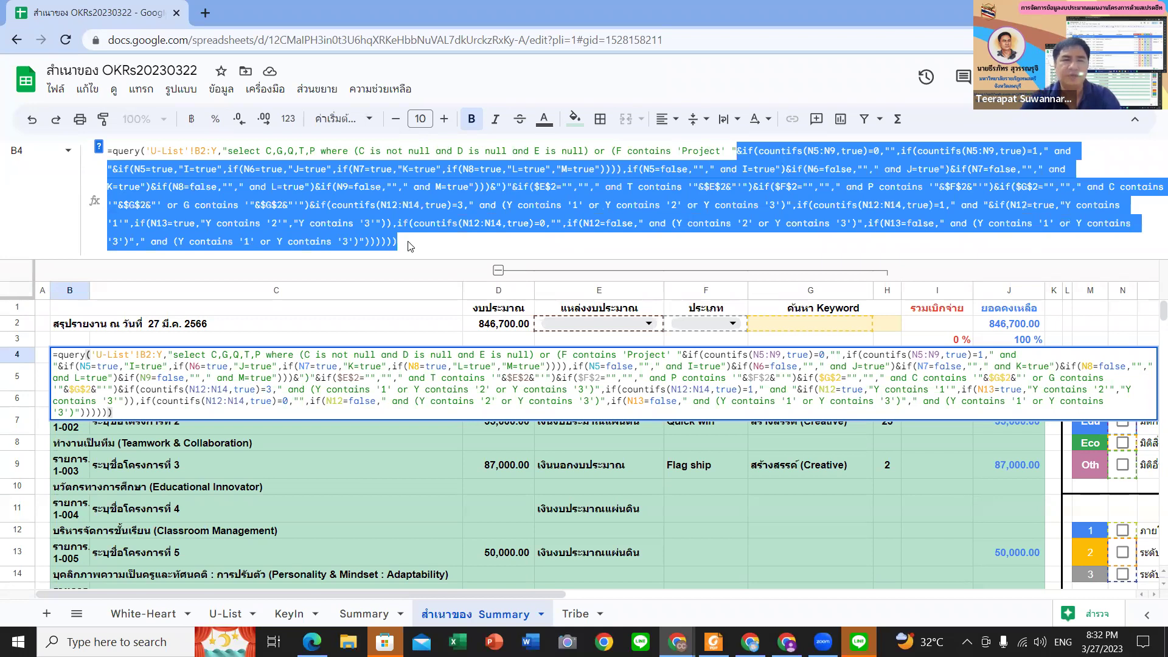
{"action": "key", "text": "BackSpace"}
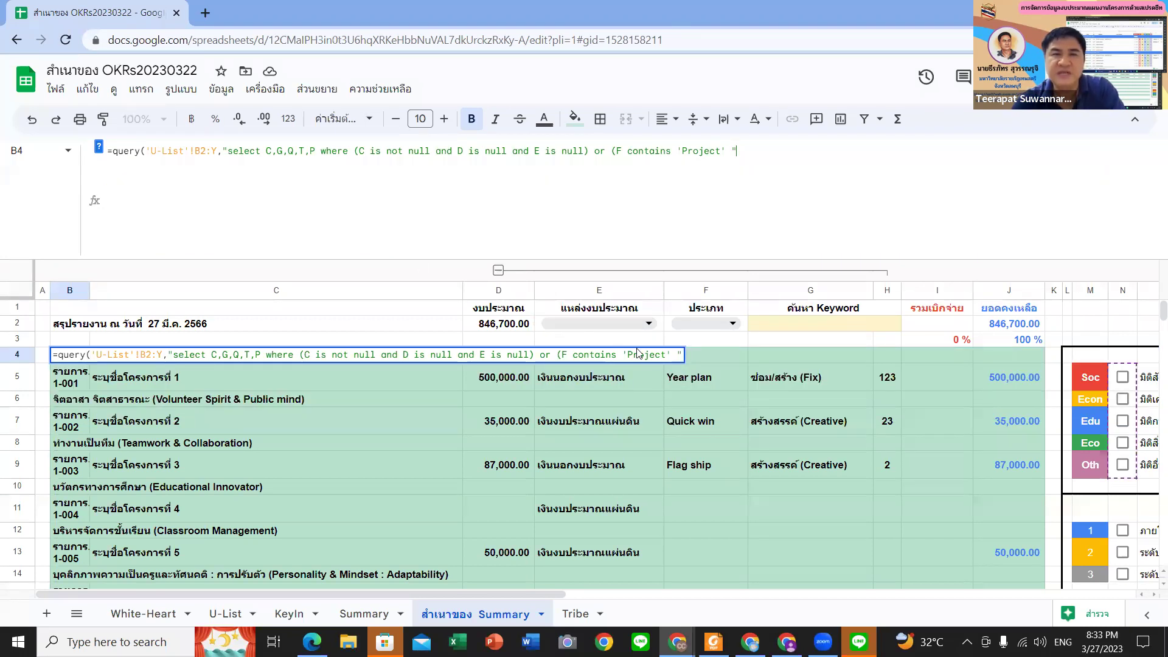
- Complete the end of B4's shortened query as (F contains 'Project')"), closing the condition, the query string and the function
{"action": "key", "text": "BackSpace"}
{"action": "key", "text": "BackSpace"}
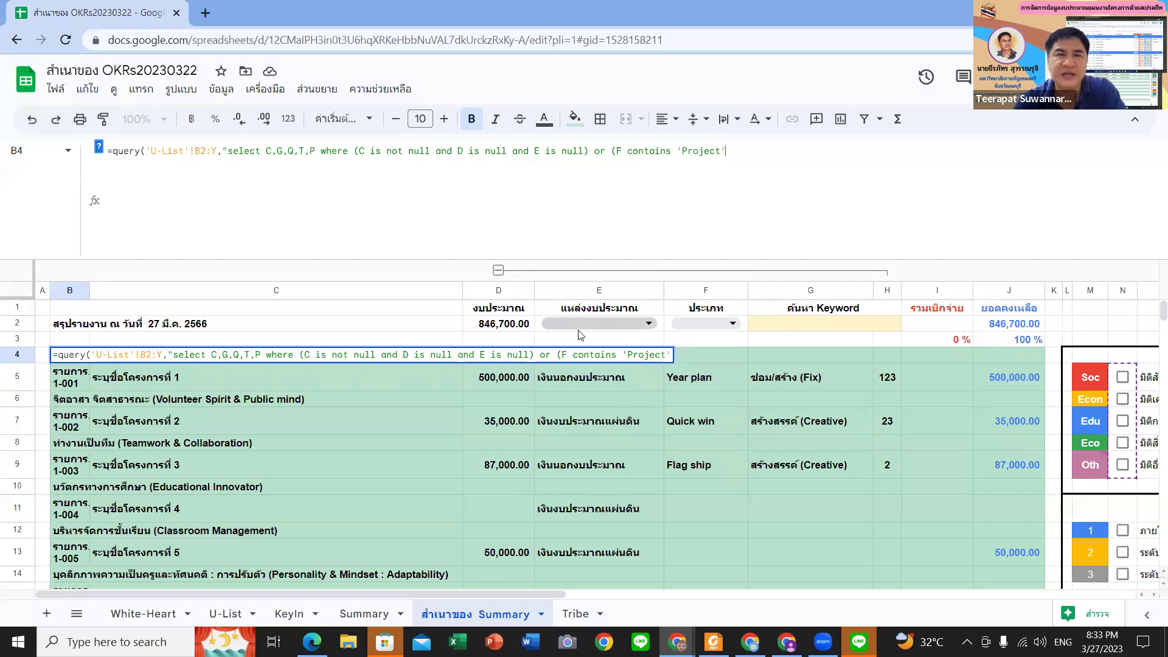
{"action": "type", "text": ")"}
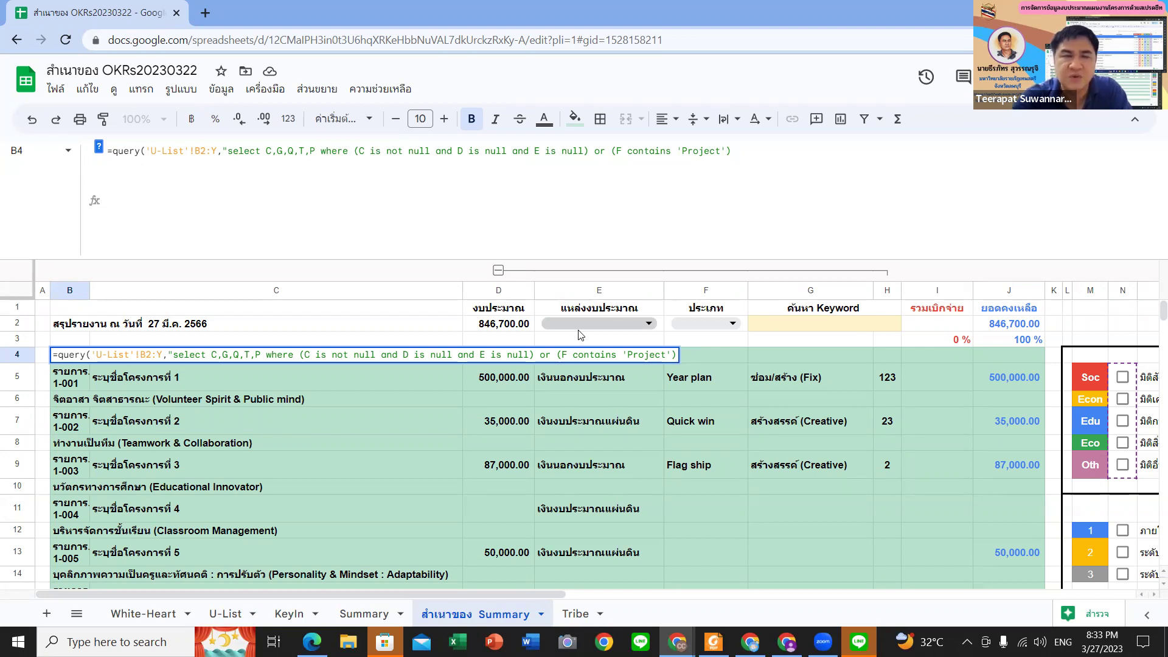
{"action": "key", "text": "Left"}
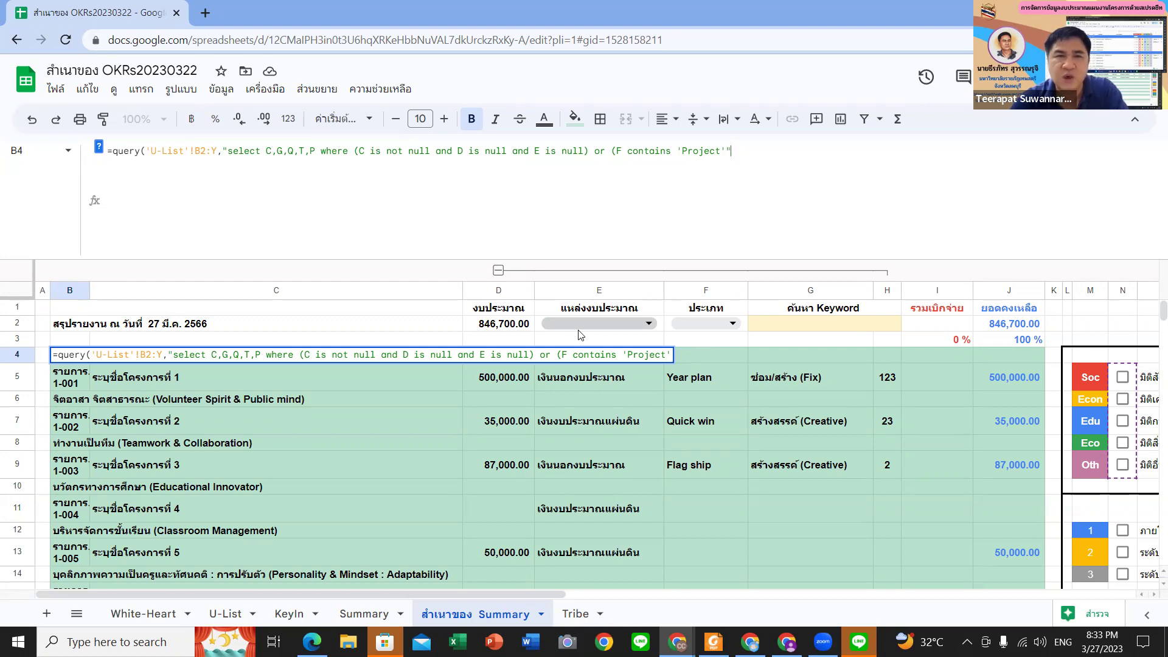
{"action": "type", "text": "\""}
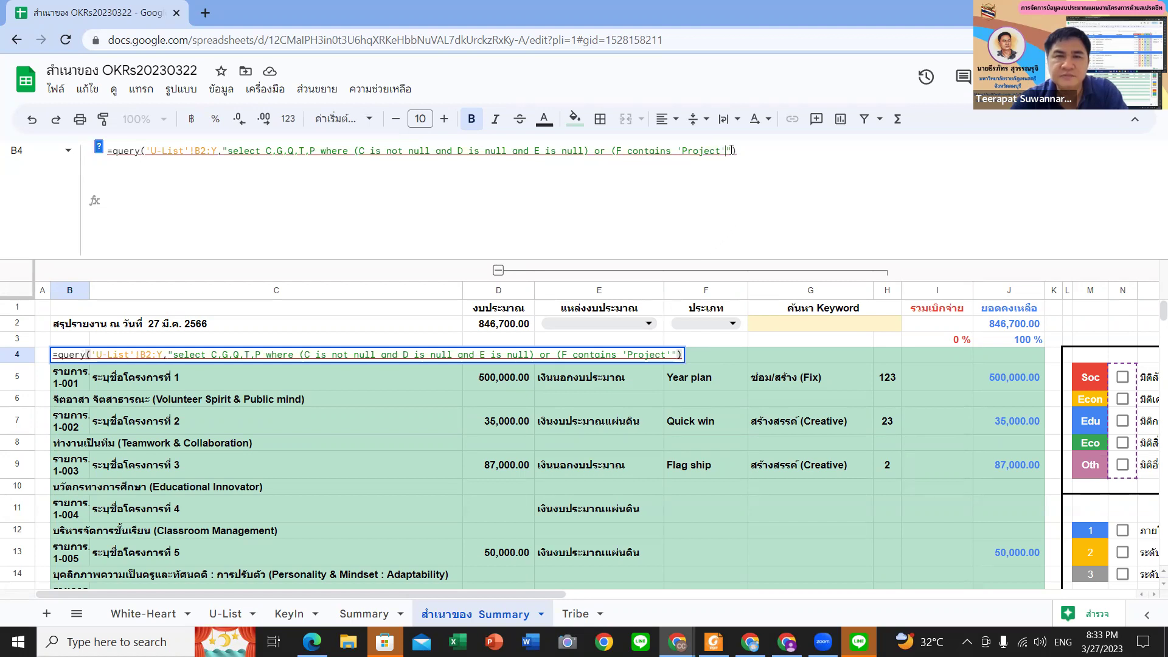
{"action": "type", "text": ")"}
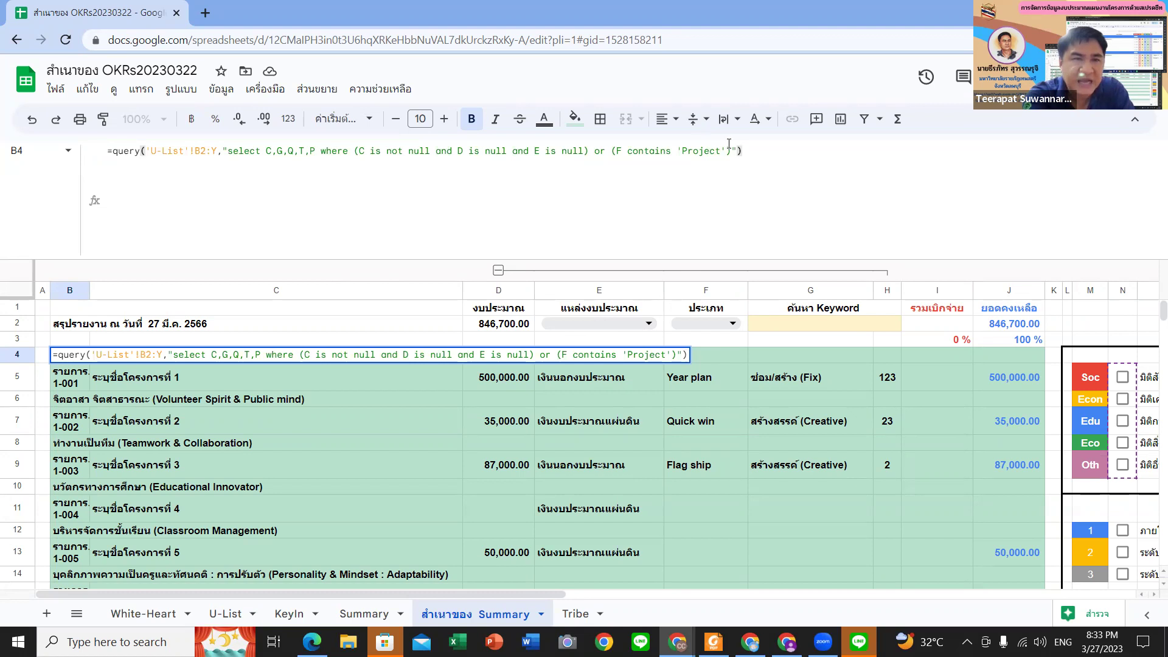
{"action": "left_click", "coordinate": [728, 152]}
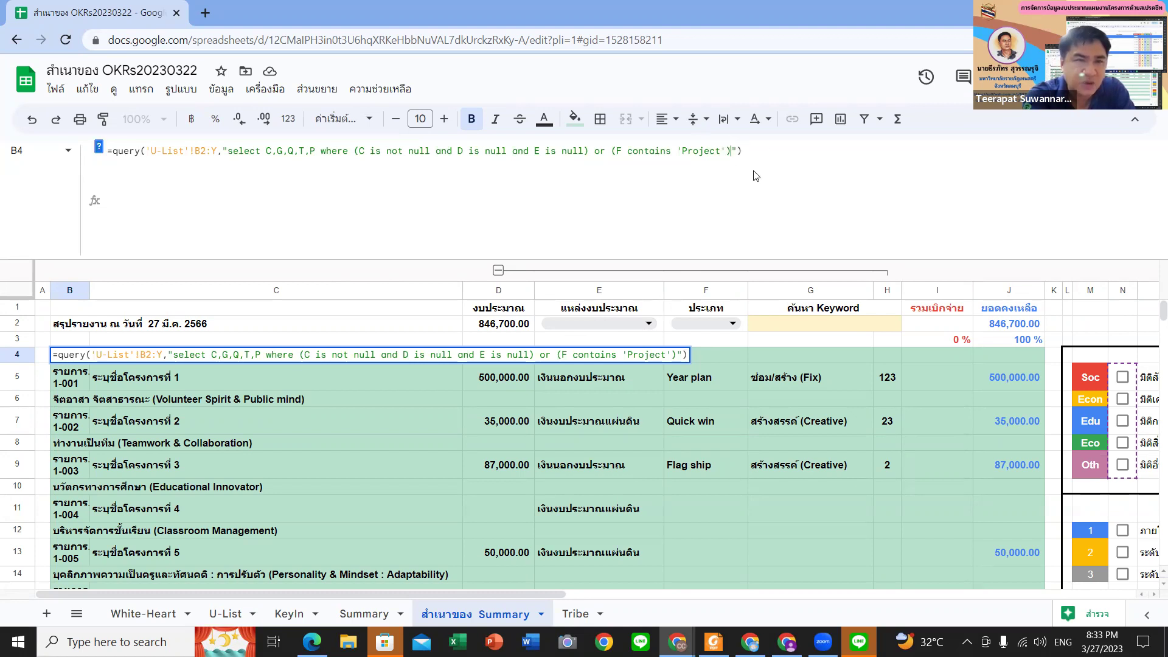